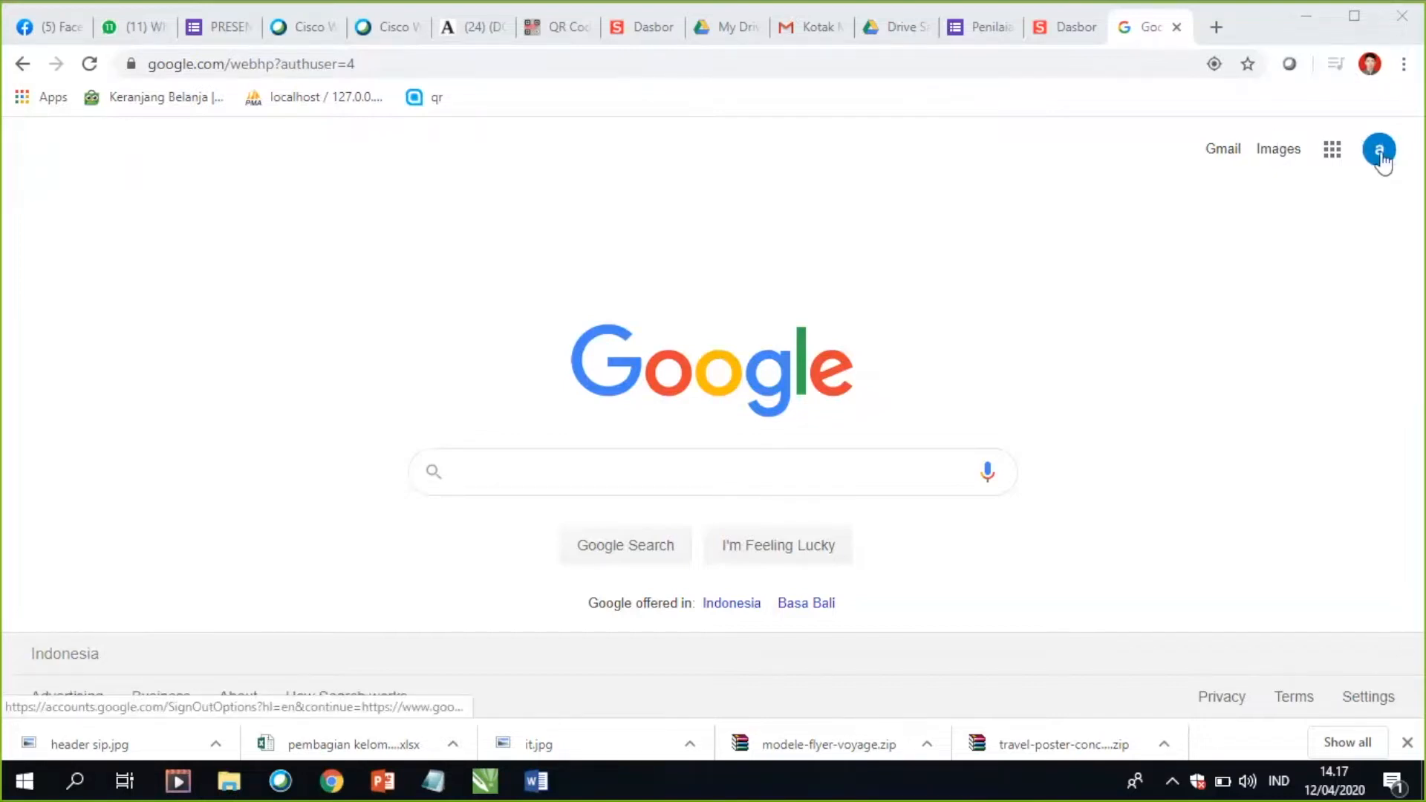
Step: Open Google Drive from the Google apps and create a new blank Google Form
{"action": "left_click", "coordinate": [1334, 155]}
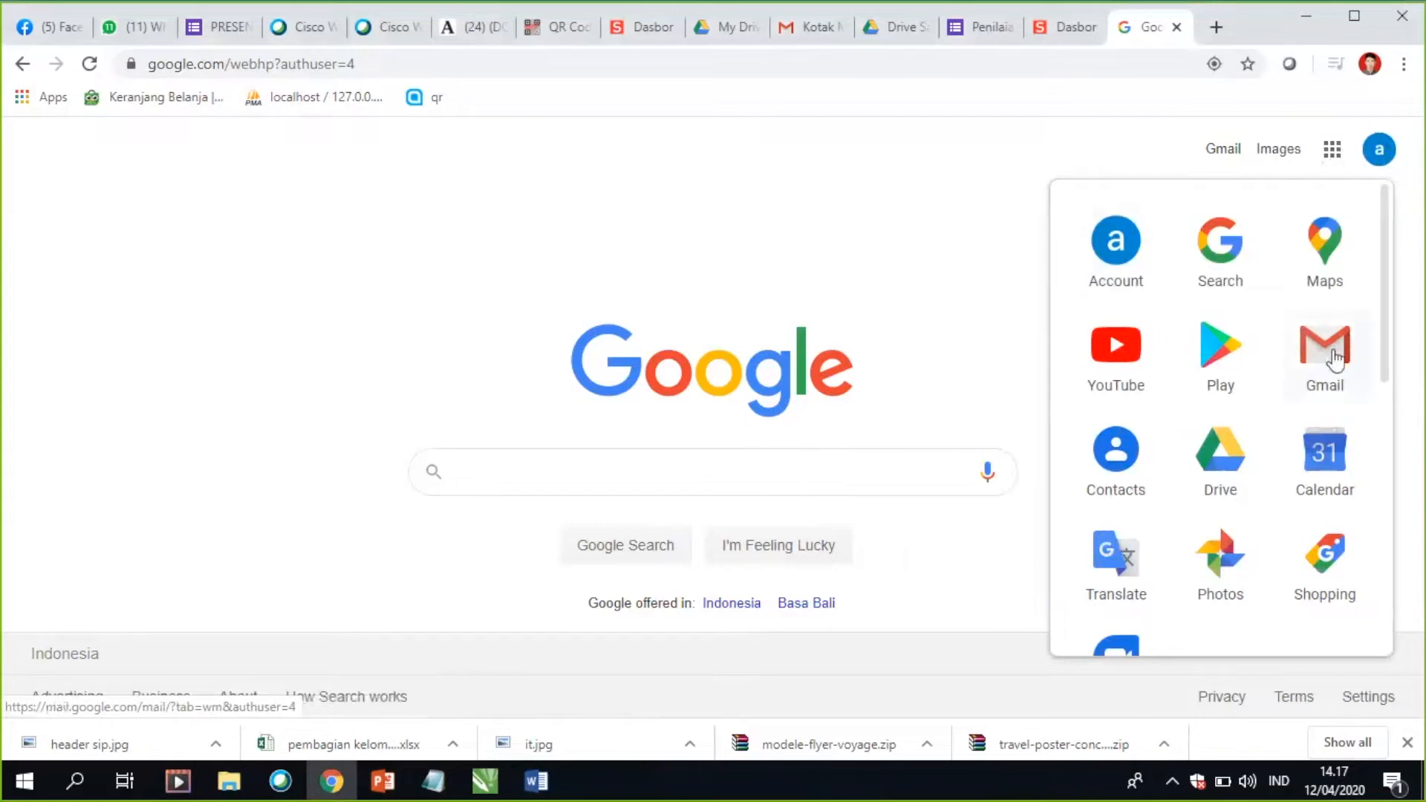
{"action": "left_click", "coordinate": [1227, 467]}
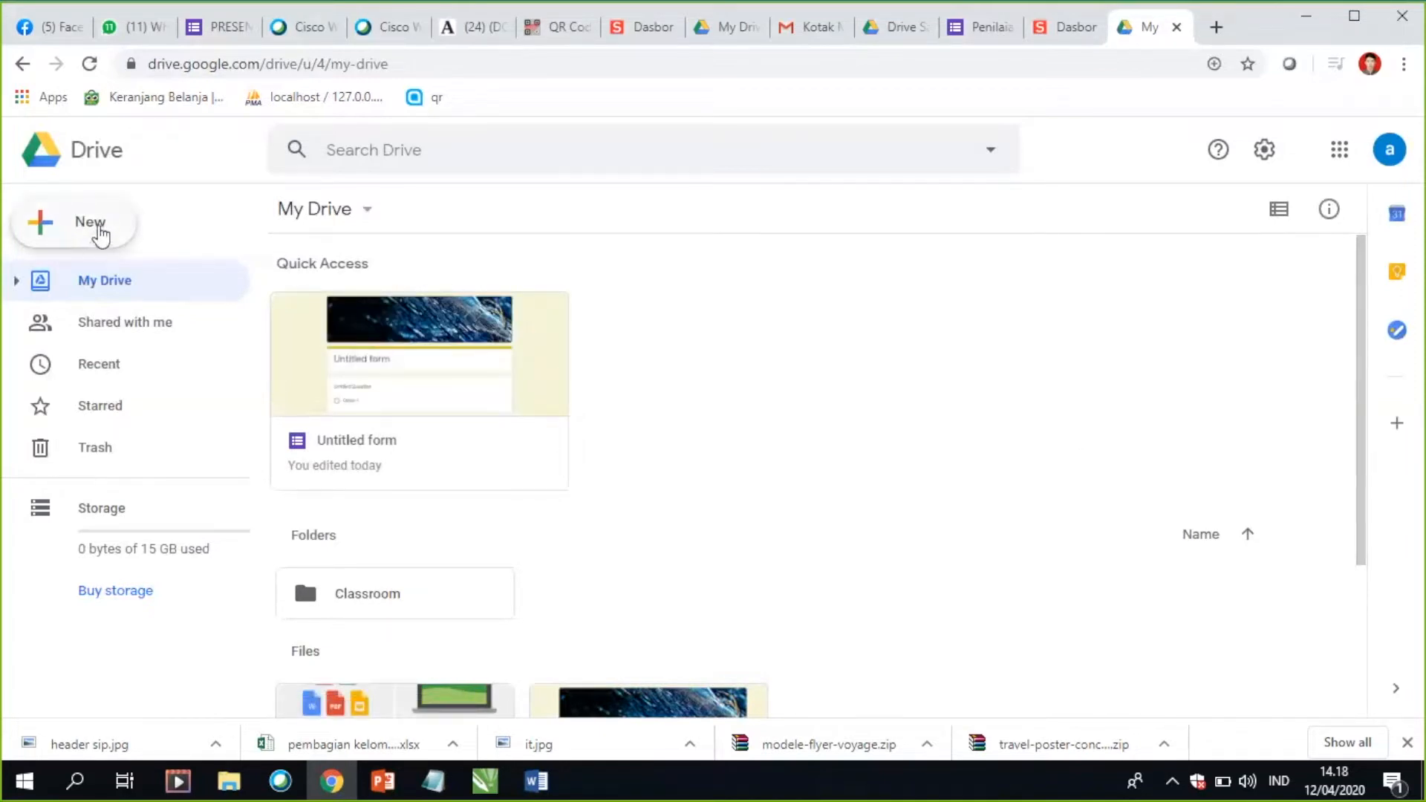
{"action": "left_click", "coordinate": [100, 235]}
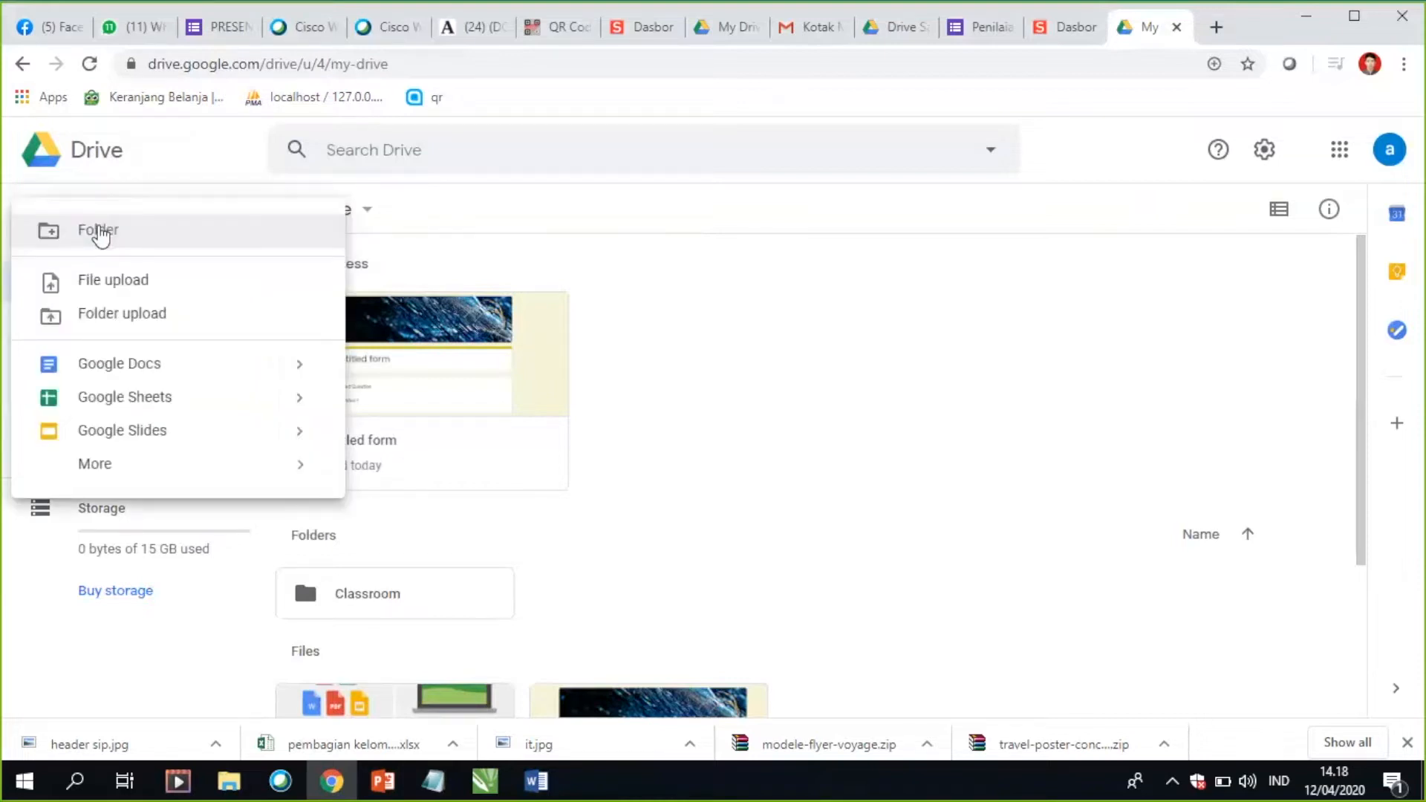
{"action": "left_click", "coordinate": [766, 356]}
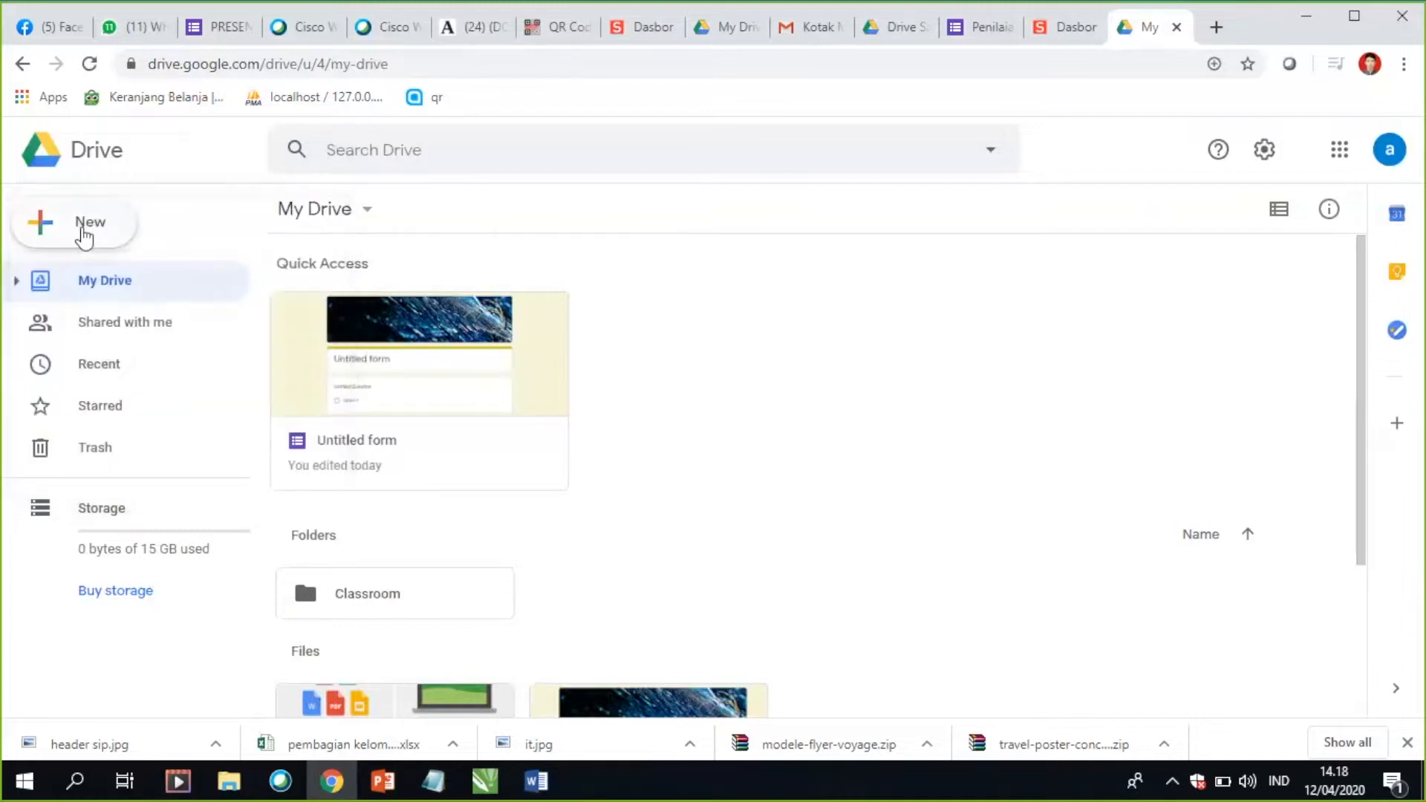
{"action": "left_click", "coordinate": [84, 235]}
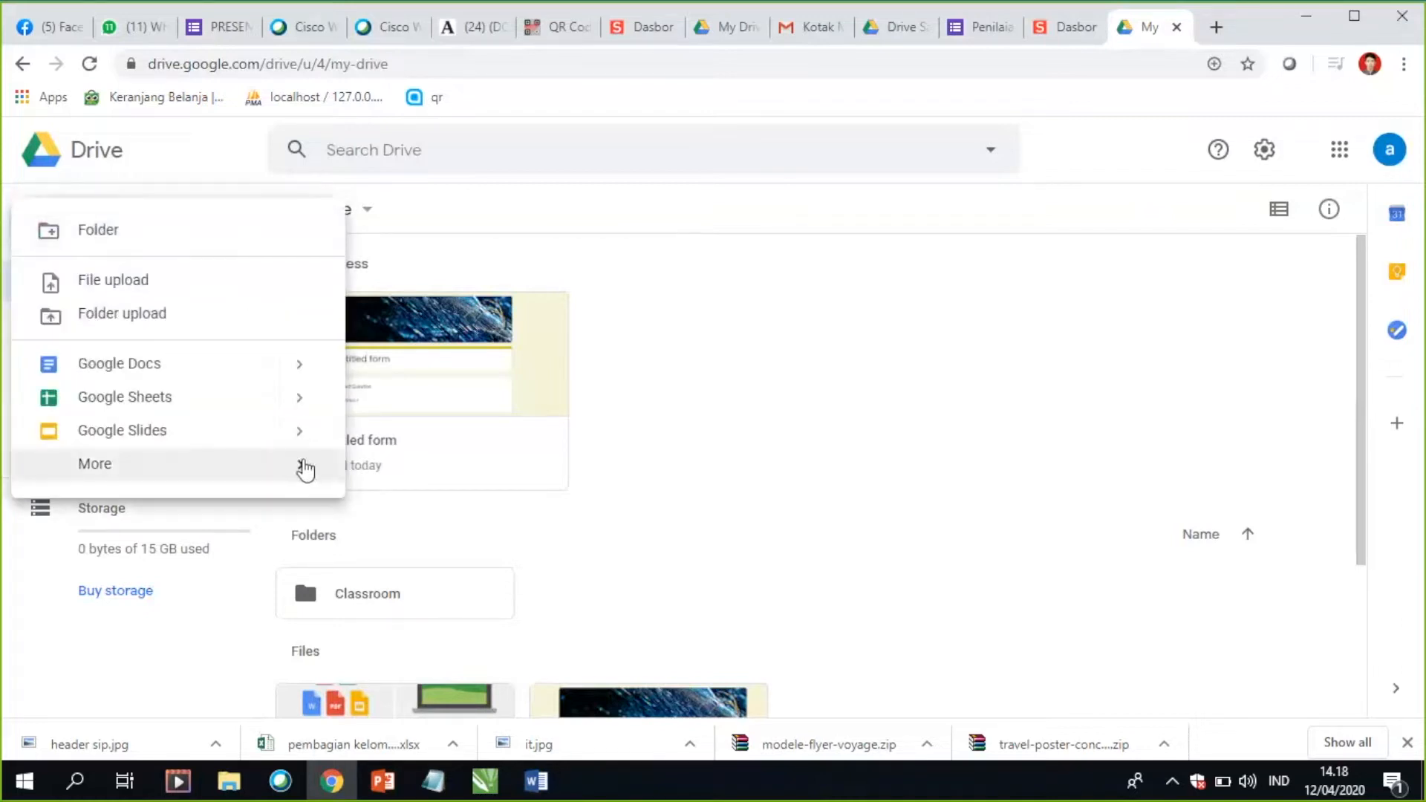
{"action": "mouse_move", "coordinate": [304, 469]}
{"action": "mouse_move", "coordinate": [606, 492]}
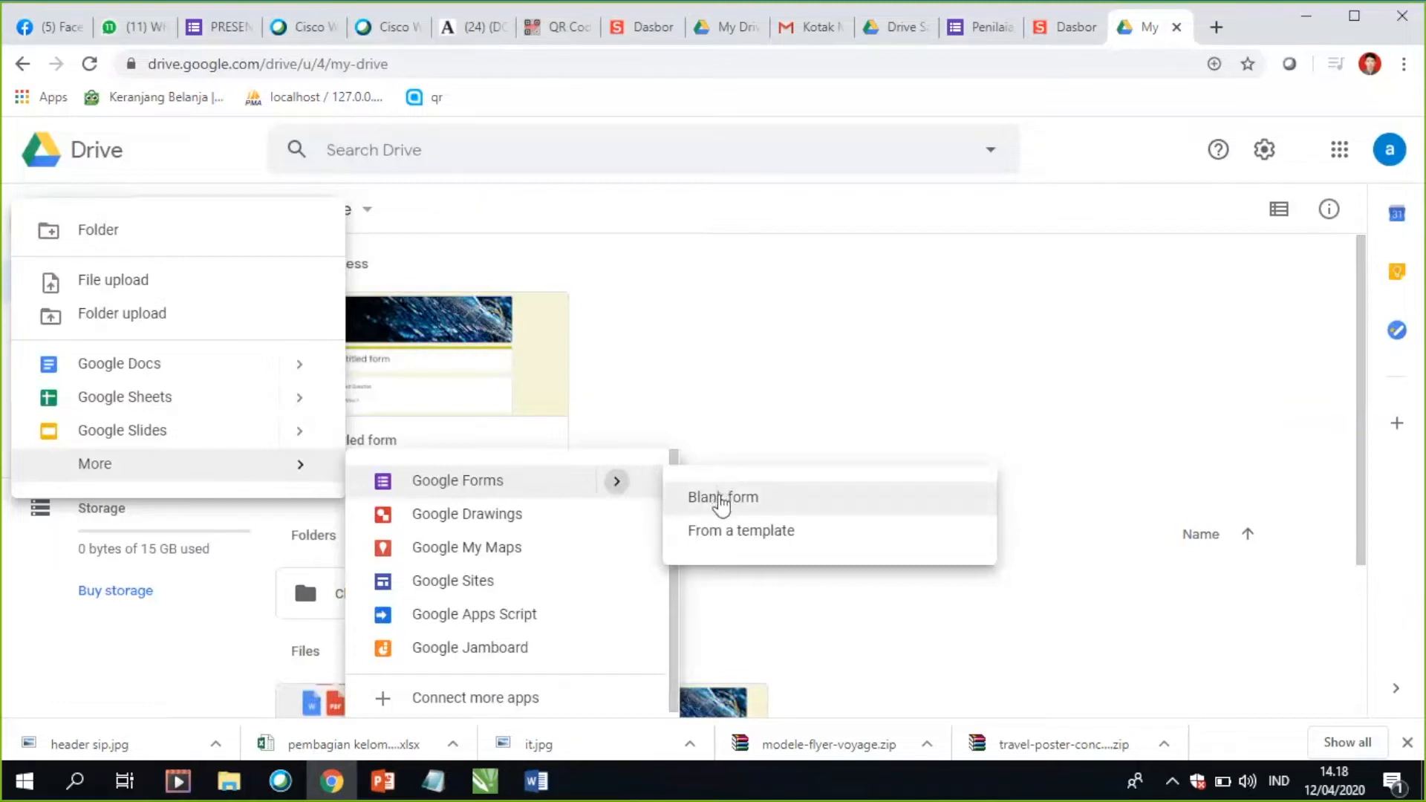
{"action": "left_click", "coordinate": [723, 503]}
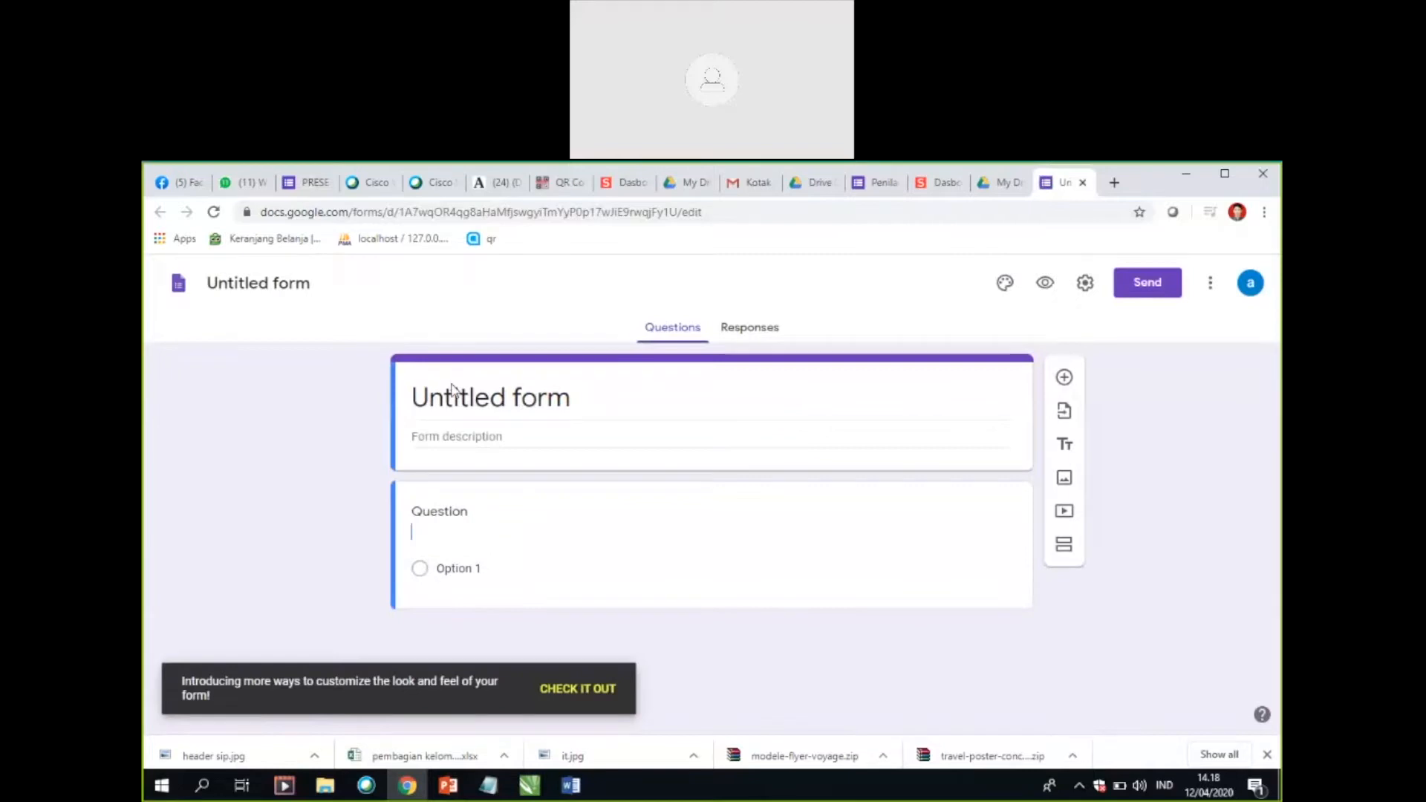
Step: Replace the default title of the new form with "PRESENSI"
{"action": "left_click", "coordinate": [601, 394]}
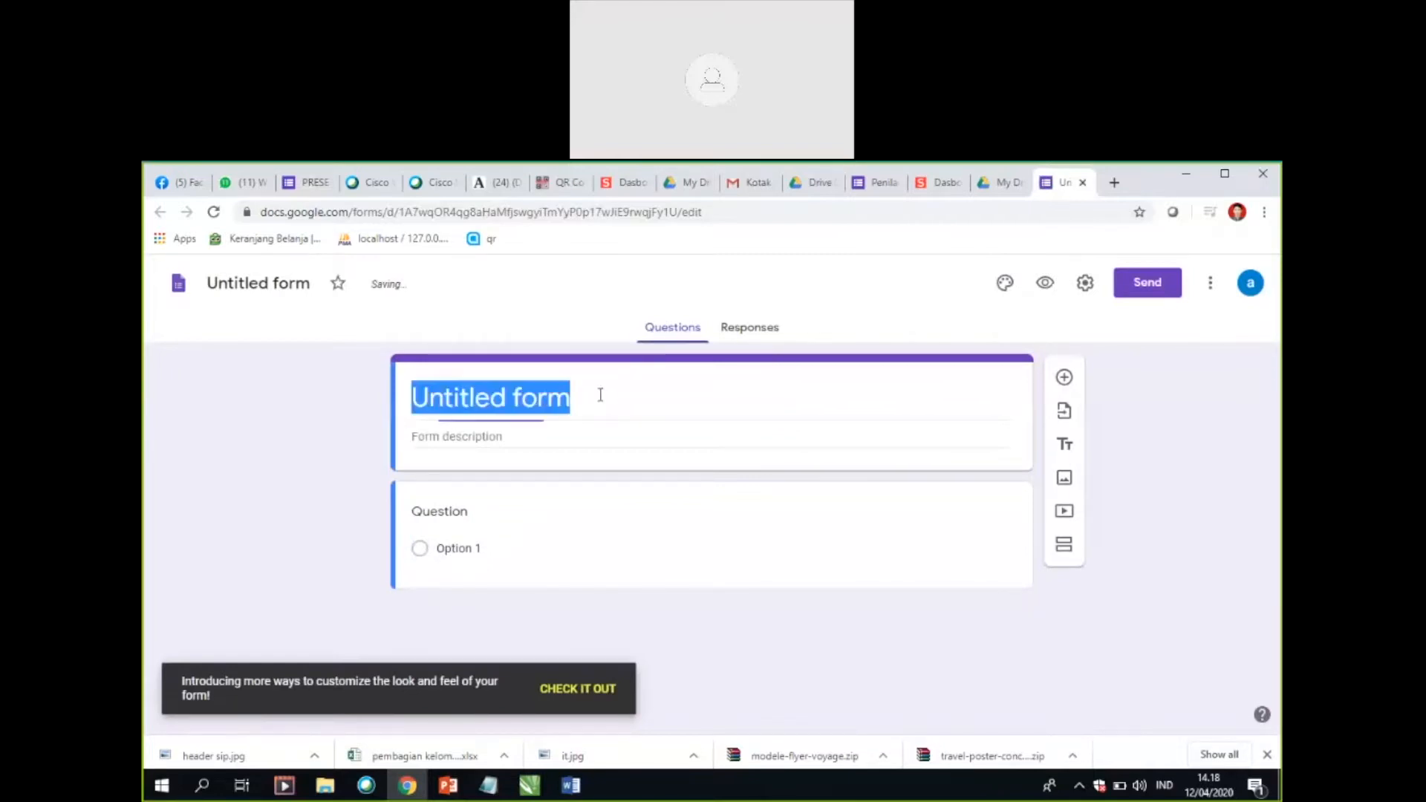
{"action": "type", "text": "PRESENSI"}
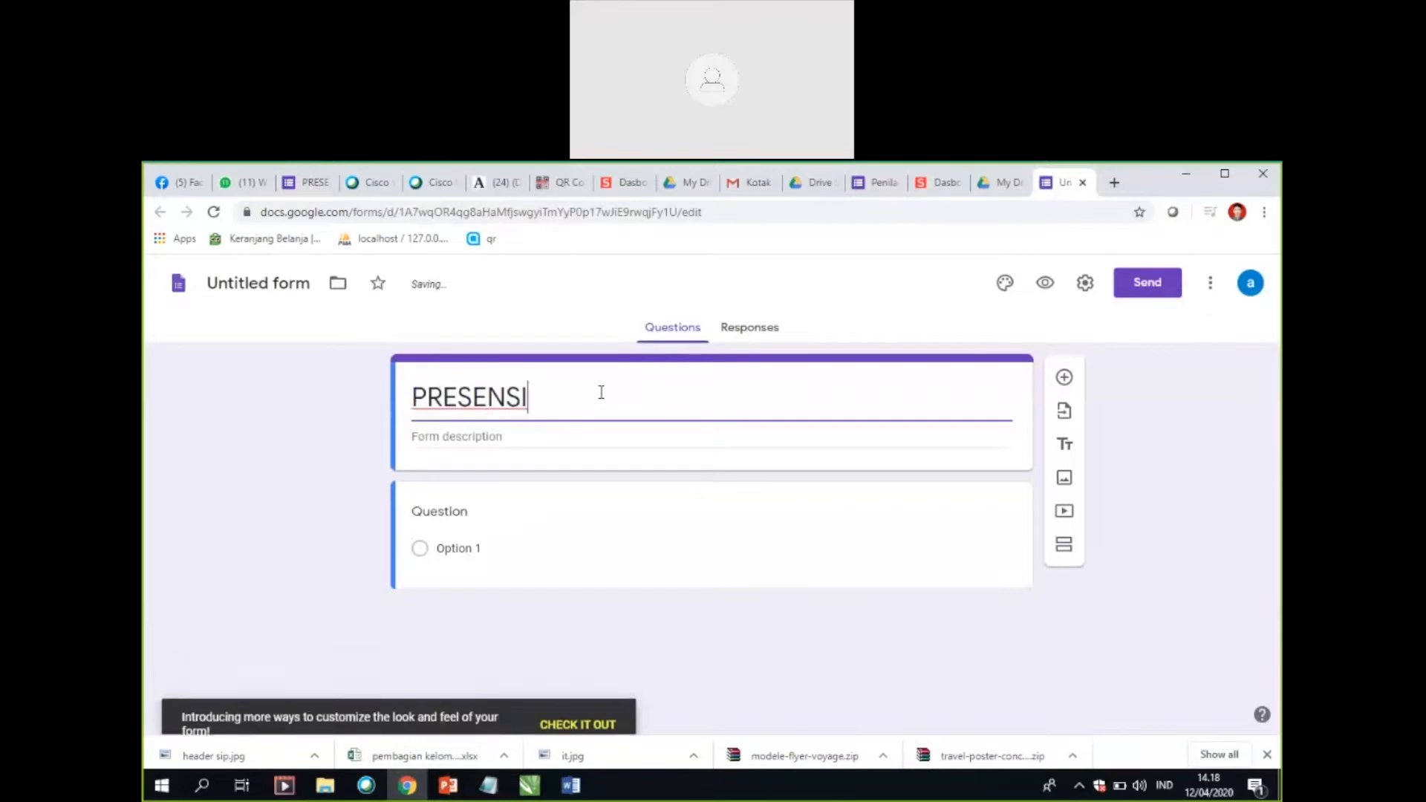
{"action": "key", "text": "space"}
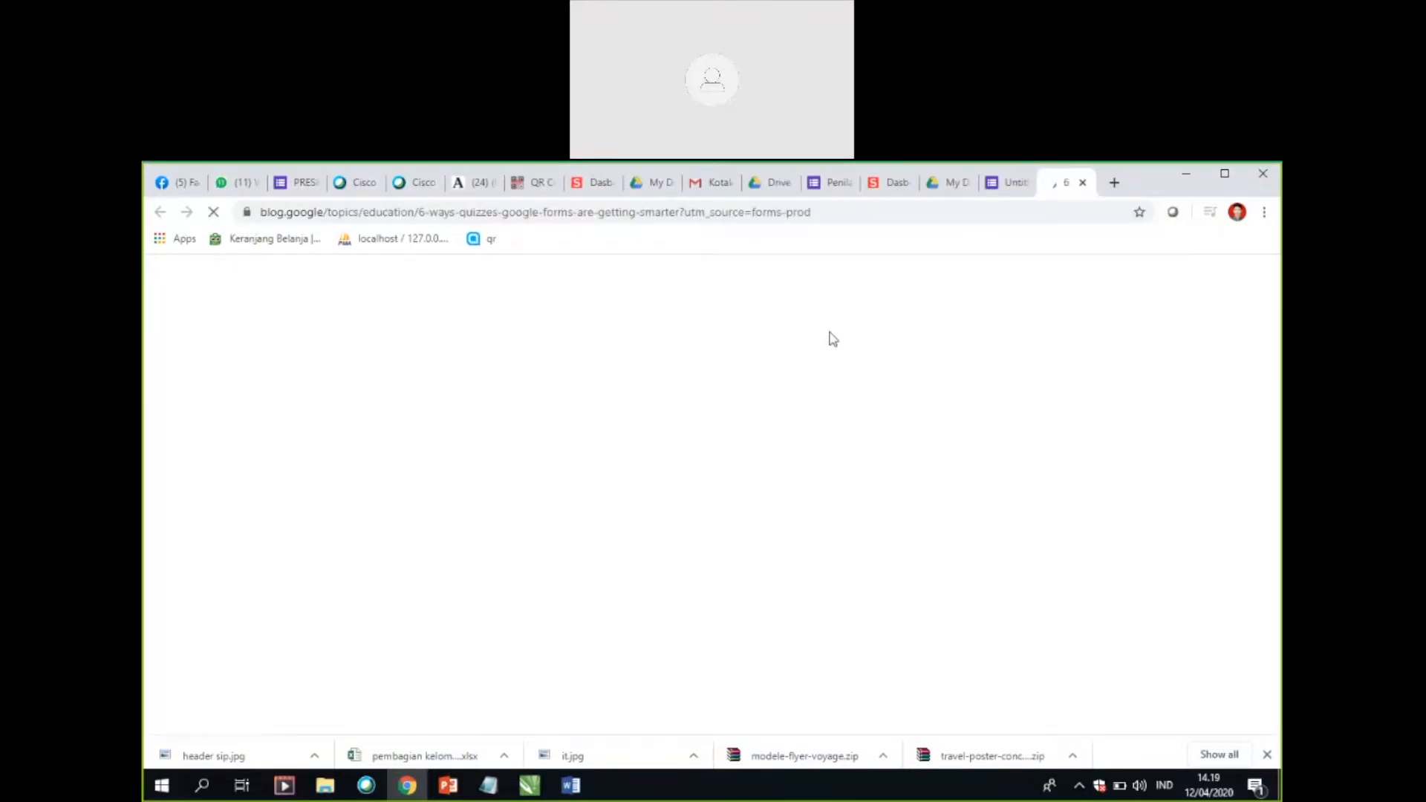
Step: Close the Google blog article about Forms quizzes and return to the form being edited
{"action": "left_click", "coordinate": [1006, 185]}
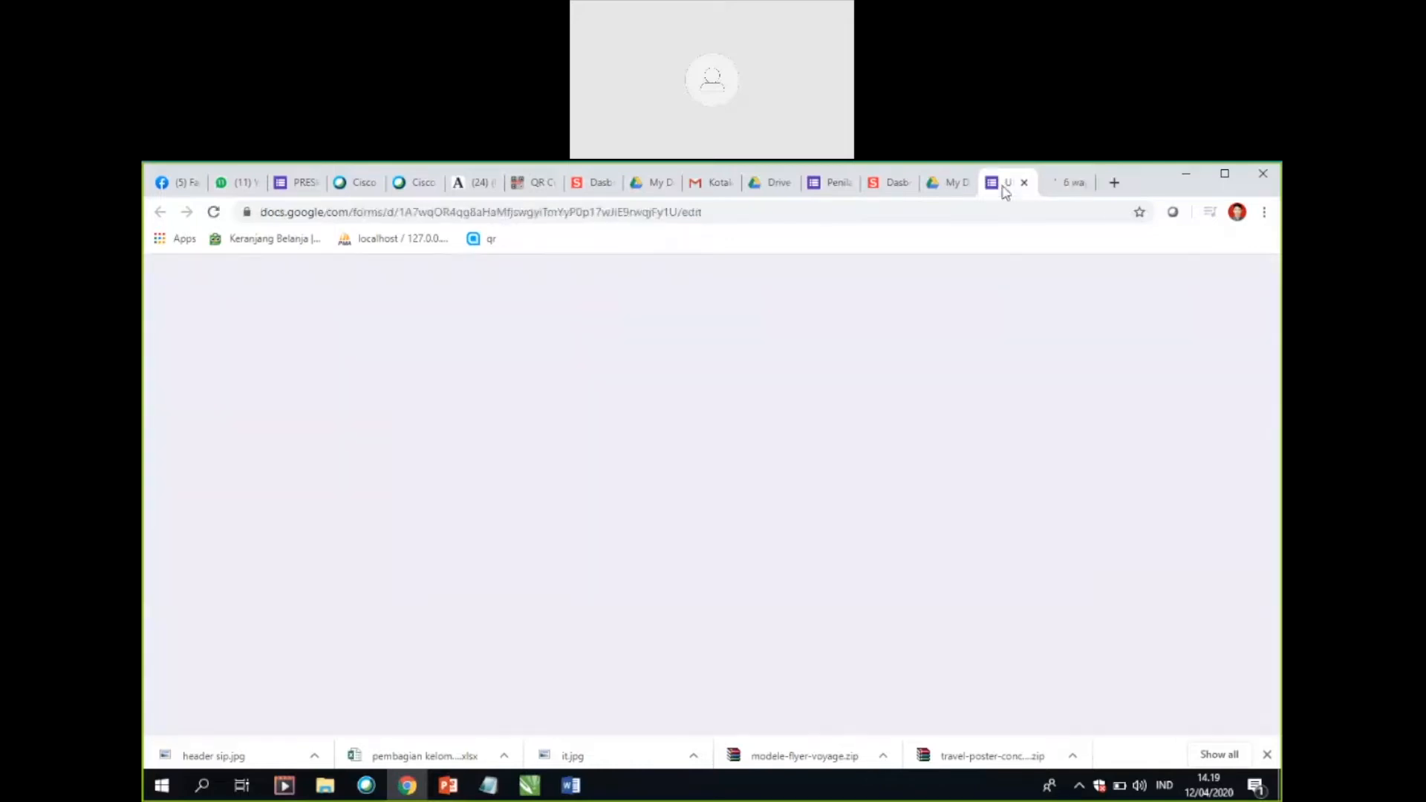
{"action": "left_click", "coordinate": [1070, 186]}
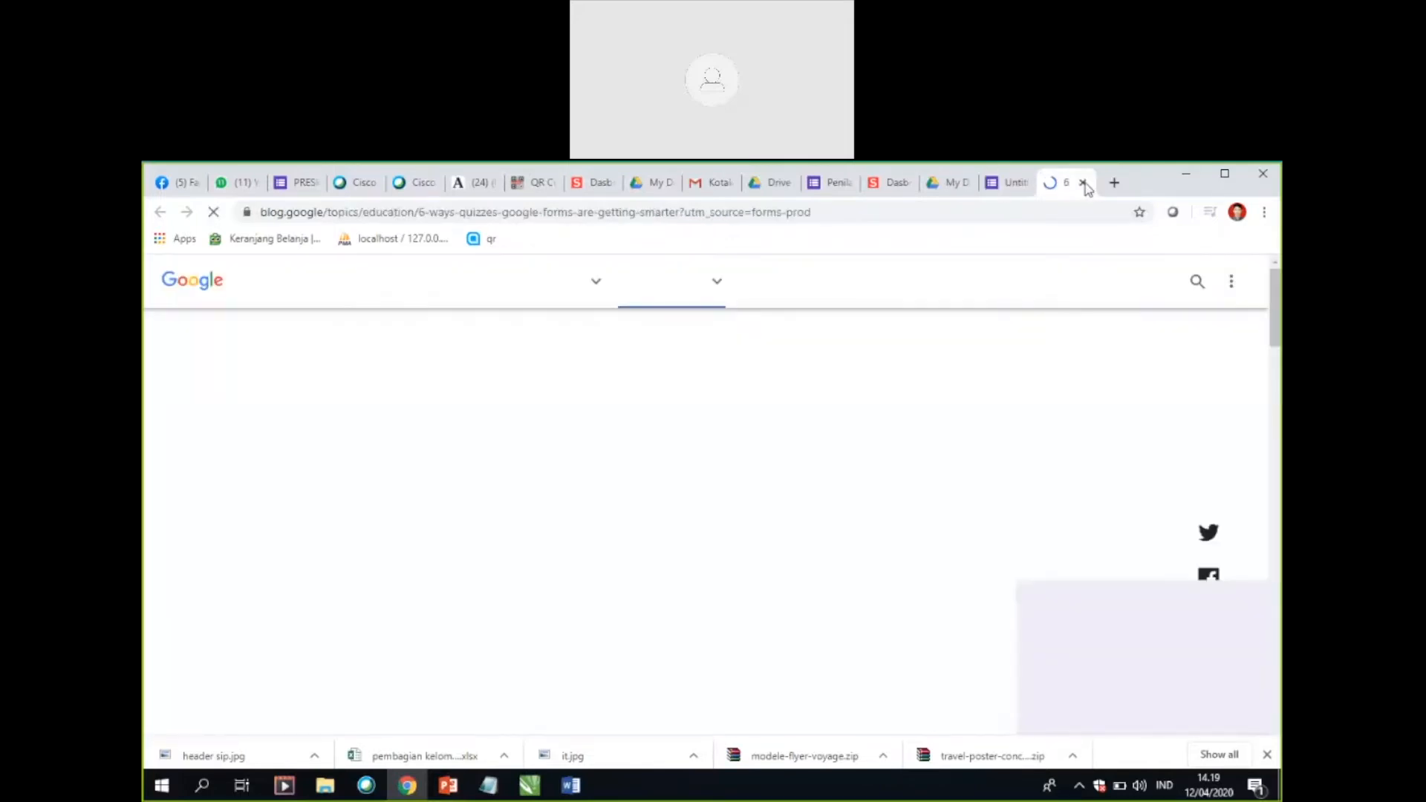
{"action": "left_click", "coordinate": [1083, 183]}
Step: Extend the form title so it reads "PRESENSI SESI-3 VCT BATCH 6 JABAR 12-B"
{"action": "left_click", "coordinate": [647, 405]}
{"action": "left_click", "coordinate": [649, 407]}
{"action": "type", "text": "SESI-3 "}
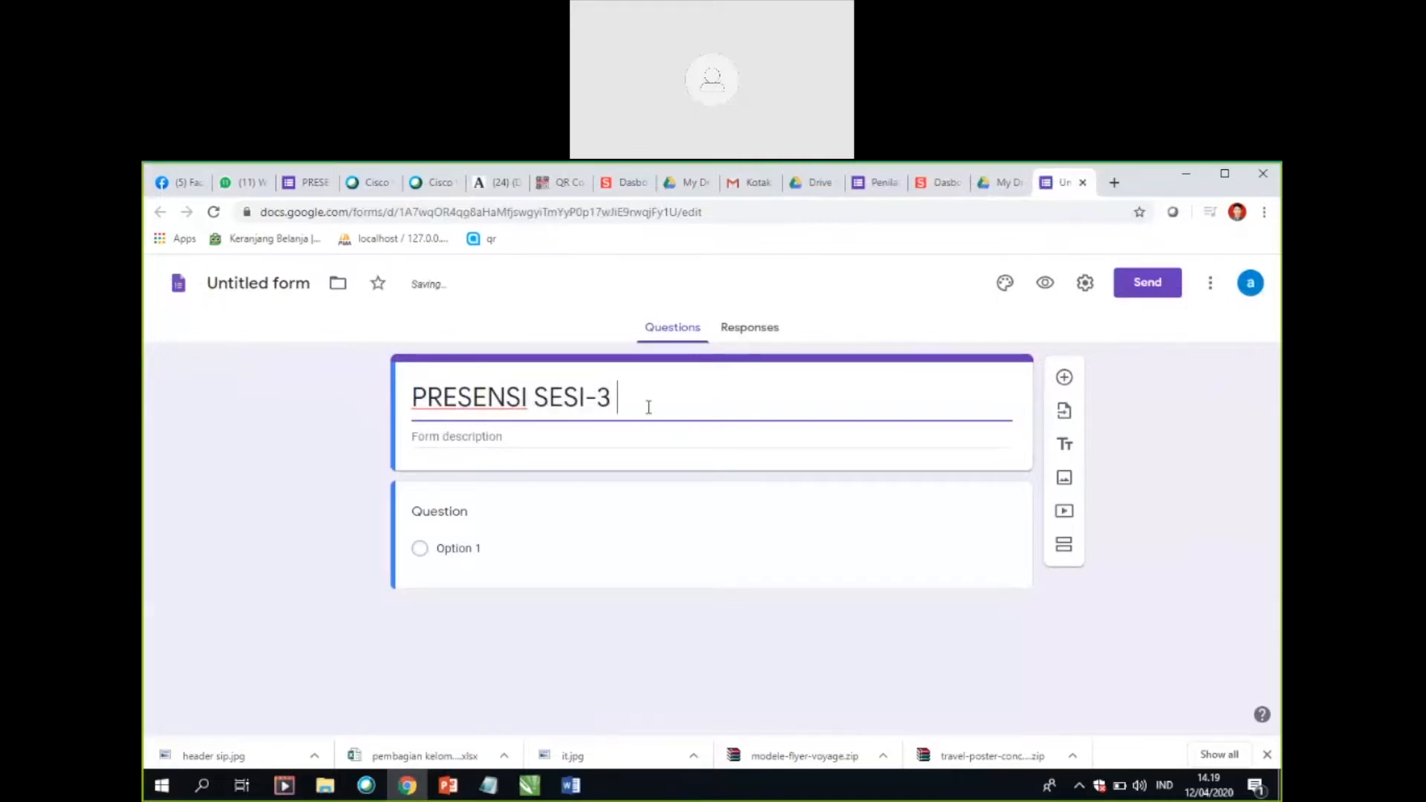
{"action": "type", "text": "VCR"}
{"action": "key", "text": "BackSpace"}
{"action": "type", "text": "T JA"}
{"action": "key", "text": "BackSpace"}
{"action": "key", "text": "BackSpace"}
{"action": "type", "text": "BATCH "}
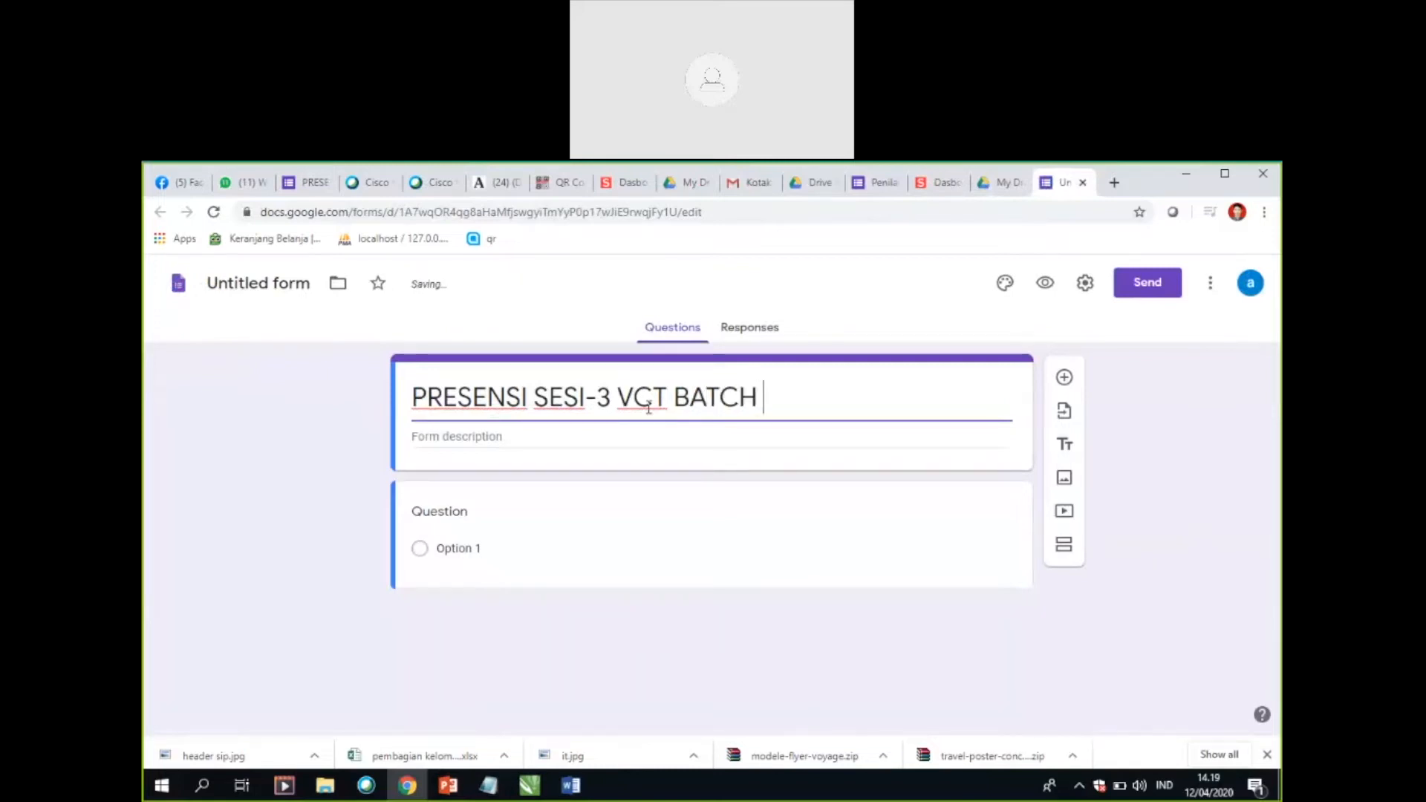
{"action": "type", "text": "6-12"}
{"action": "key", "text": "BackSpace"}
{"action": "key", "text": "BackSpace"}
{"action": "key", "text": "BackSpace"}
{"action": "type", "text": "JABAR"}
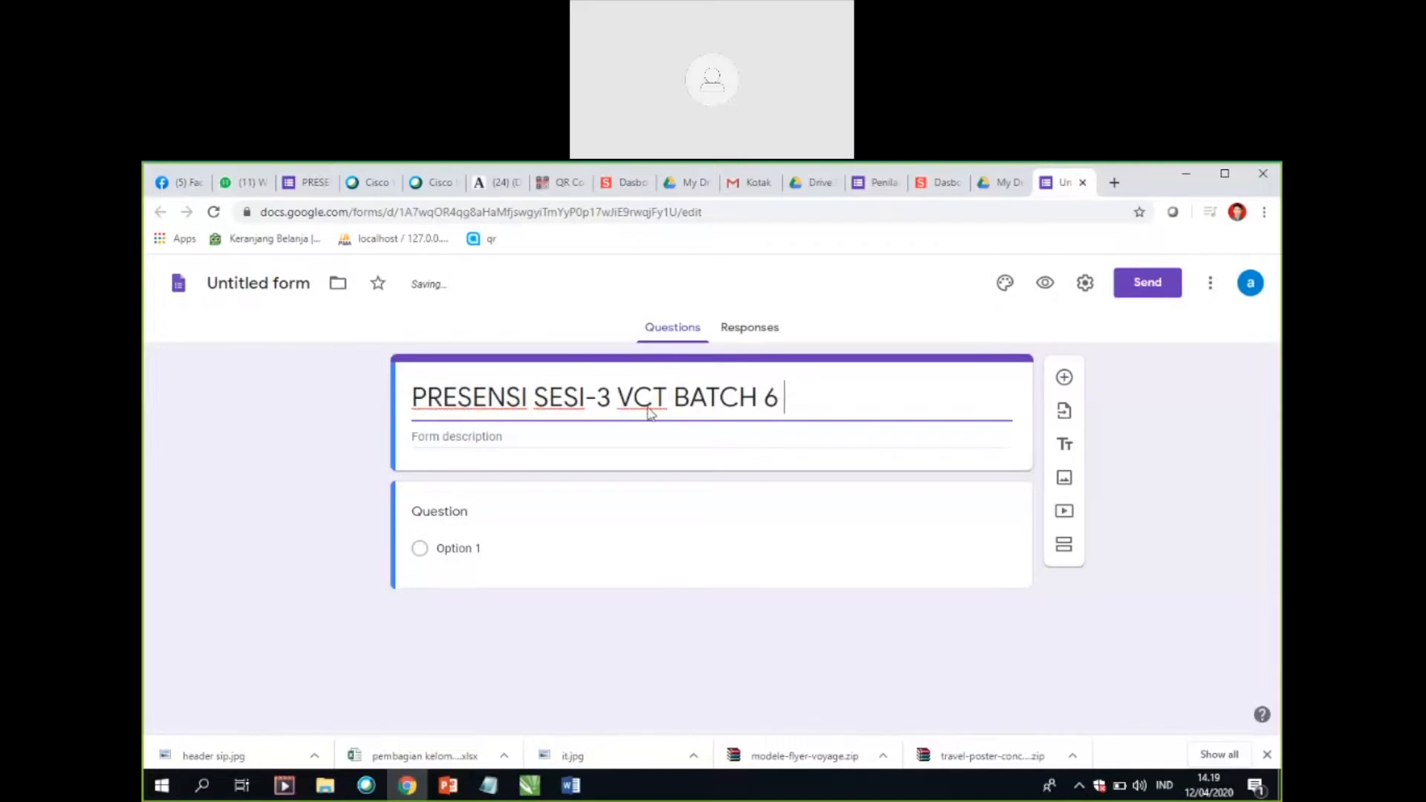
{"action": "type", "text": " 12"}
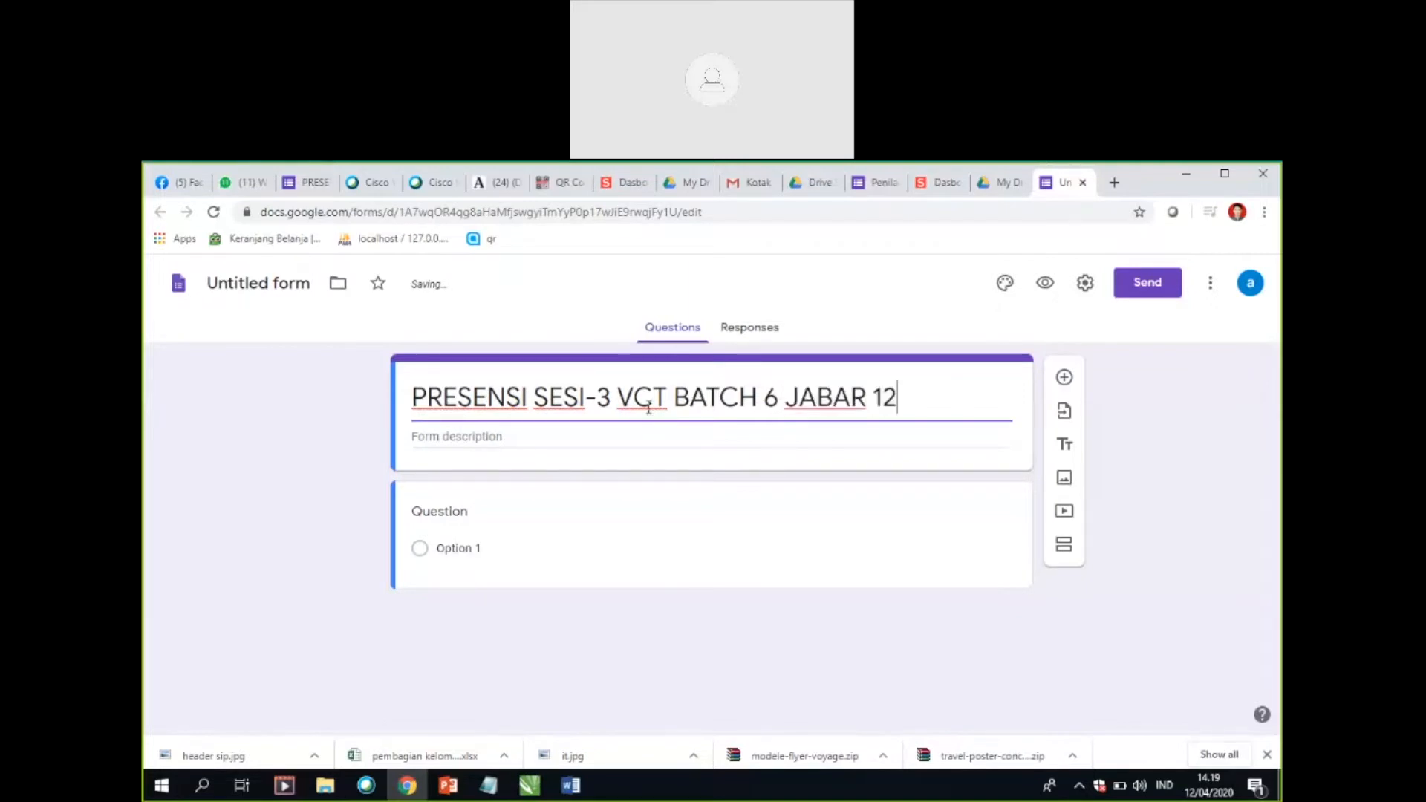
{"action": "type", "text": "-B"}
{"action": "left_click", "coordinate": [580, 438]}
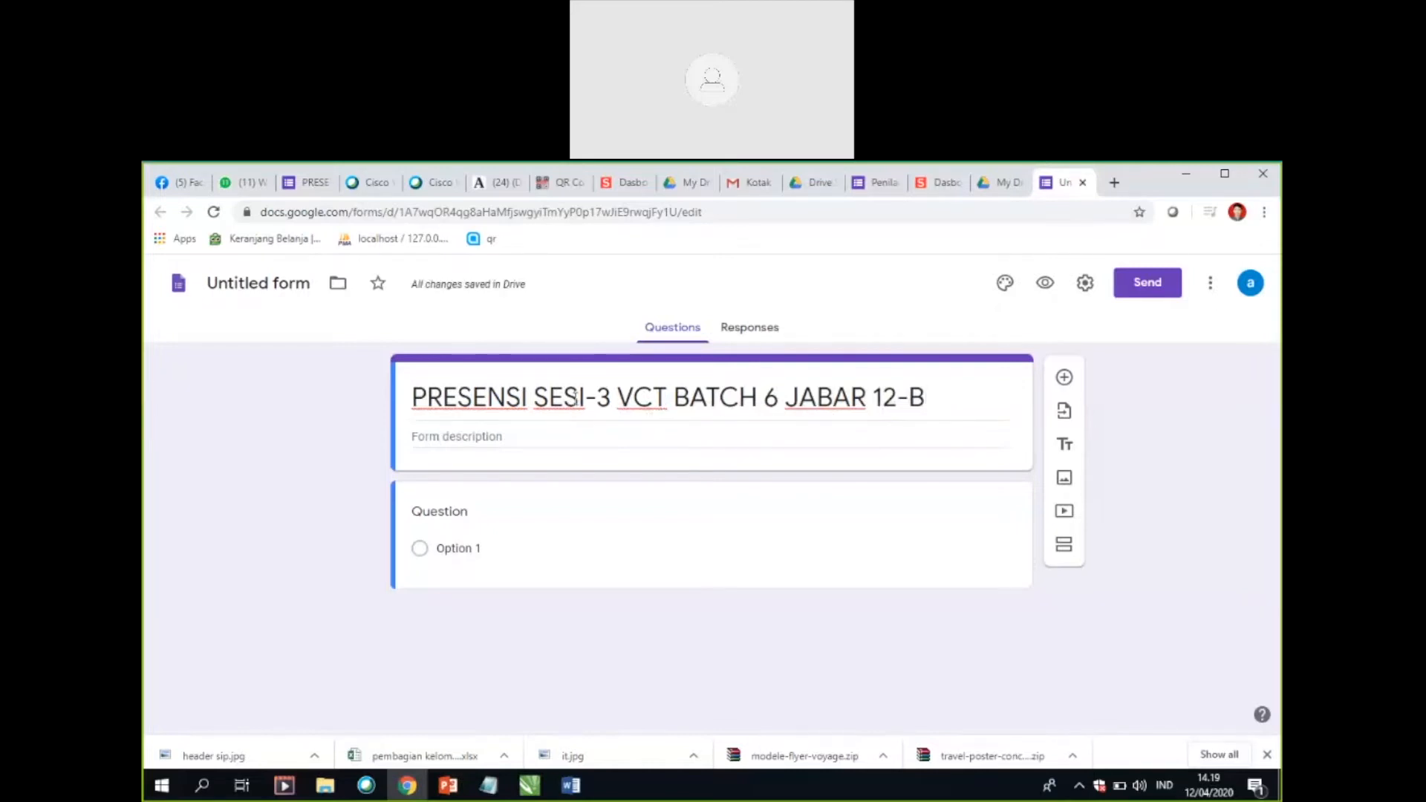
{"action": "triple_click", "coordinate": [584, 407]}
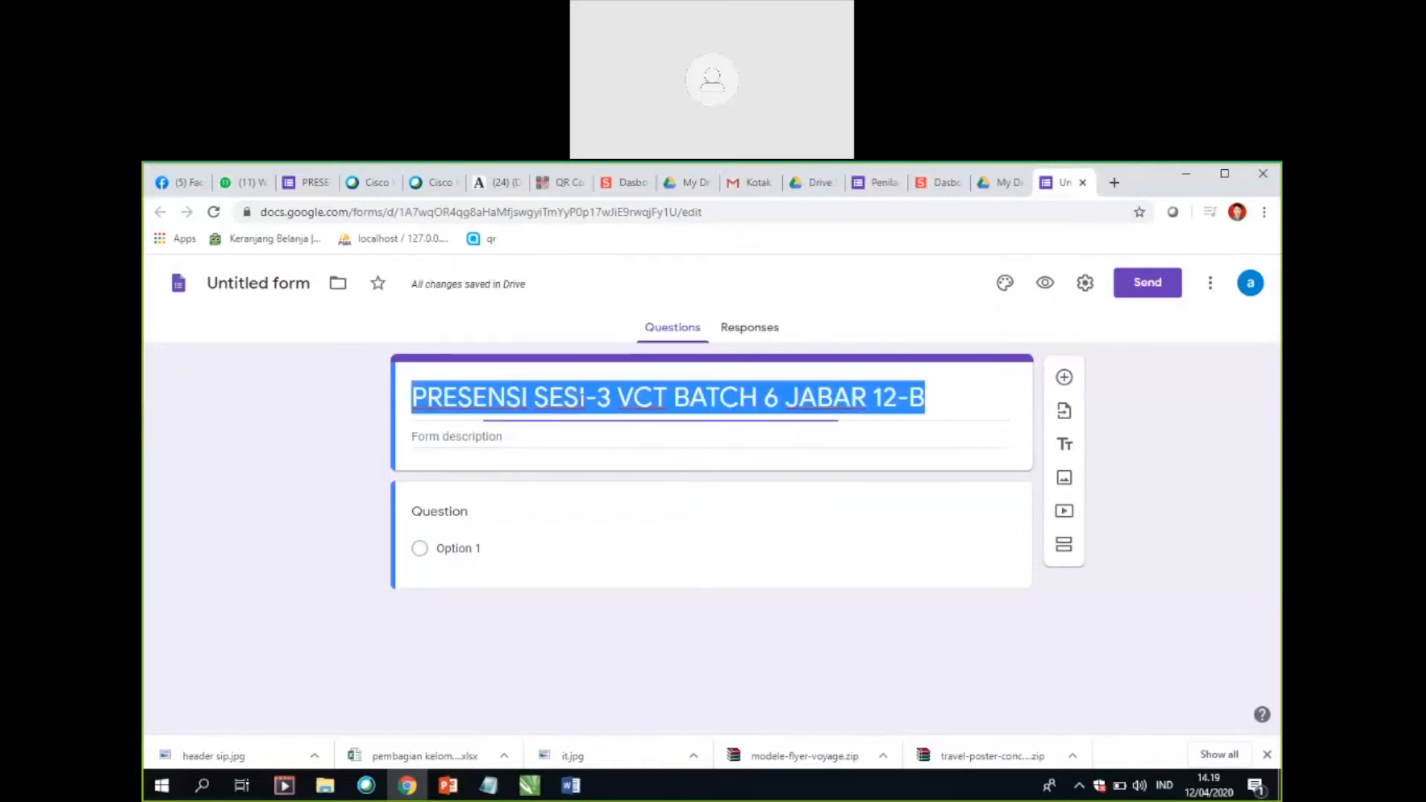
{"action": "left_click", "coordinate": [949, 408]}
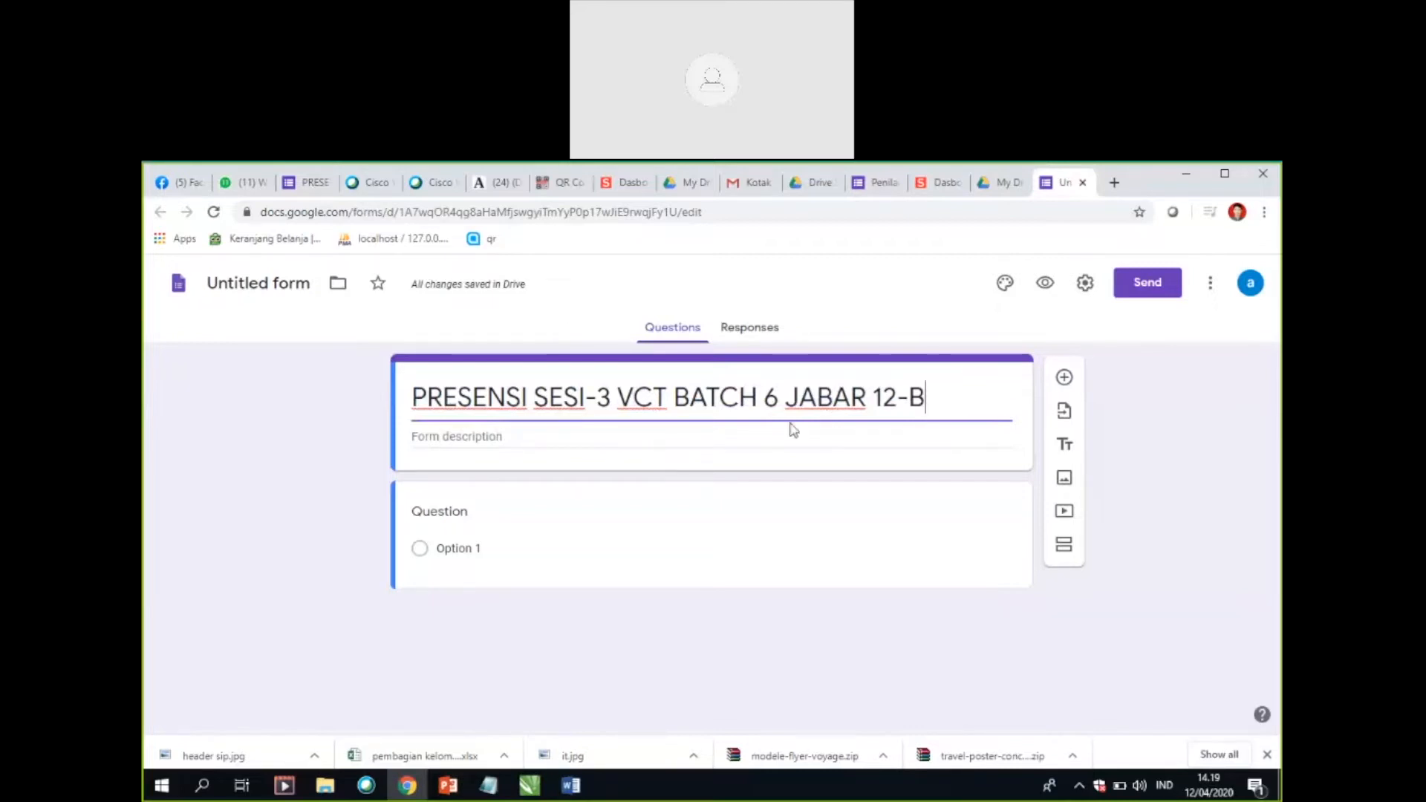
Step: Enter "kehadiran peserta, instruktur dll" as the form description
{"action": "left_click", "coordinate": [503, 439]}
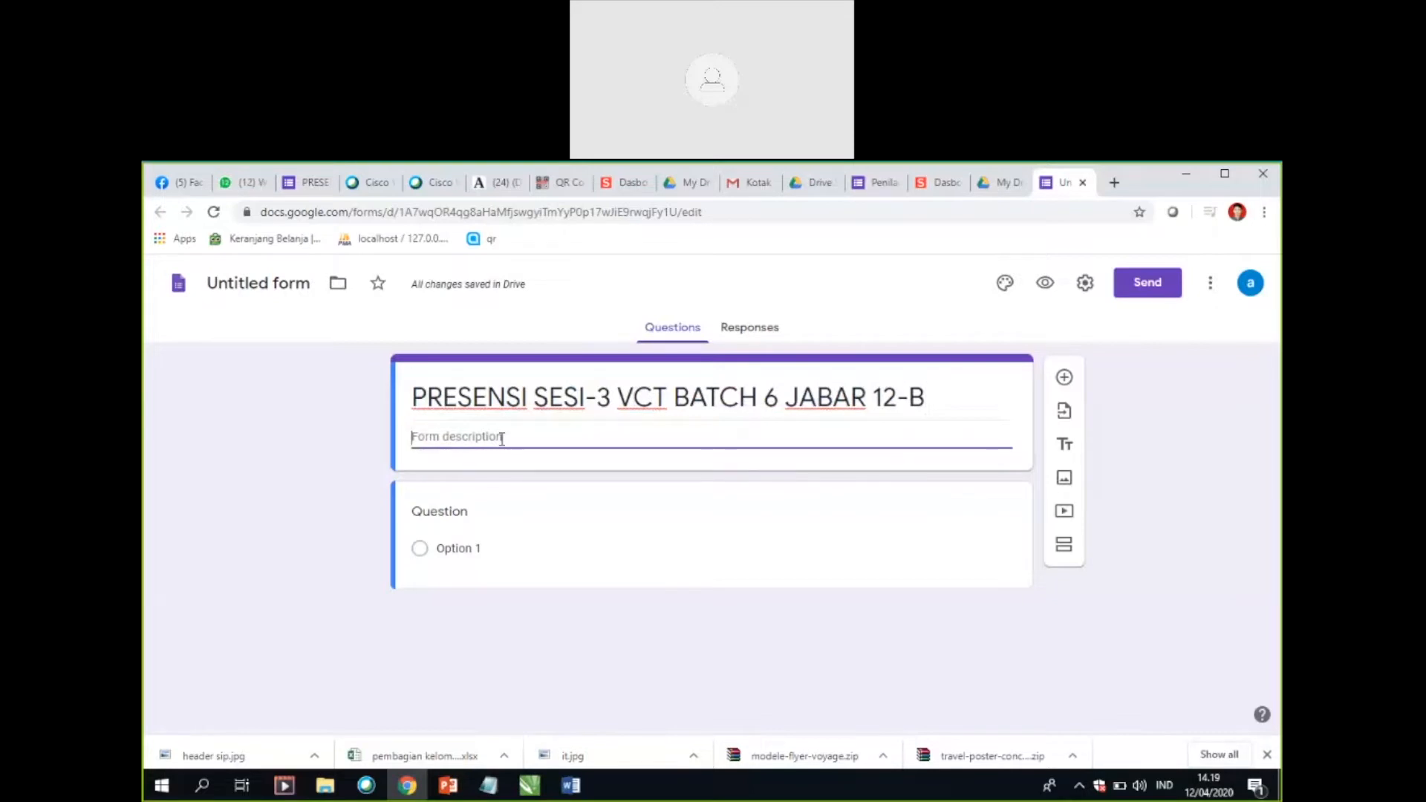
{"action": "type", "text": "kehadiran peserta, instruktur"}
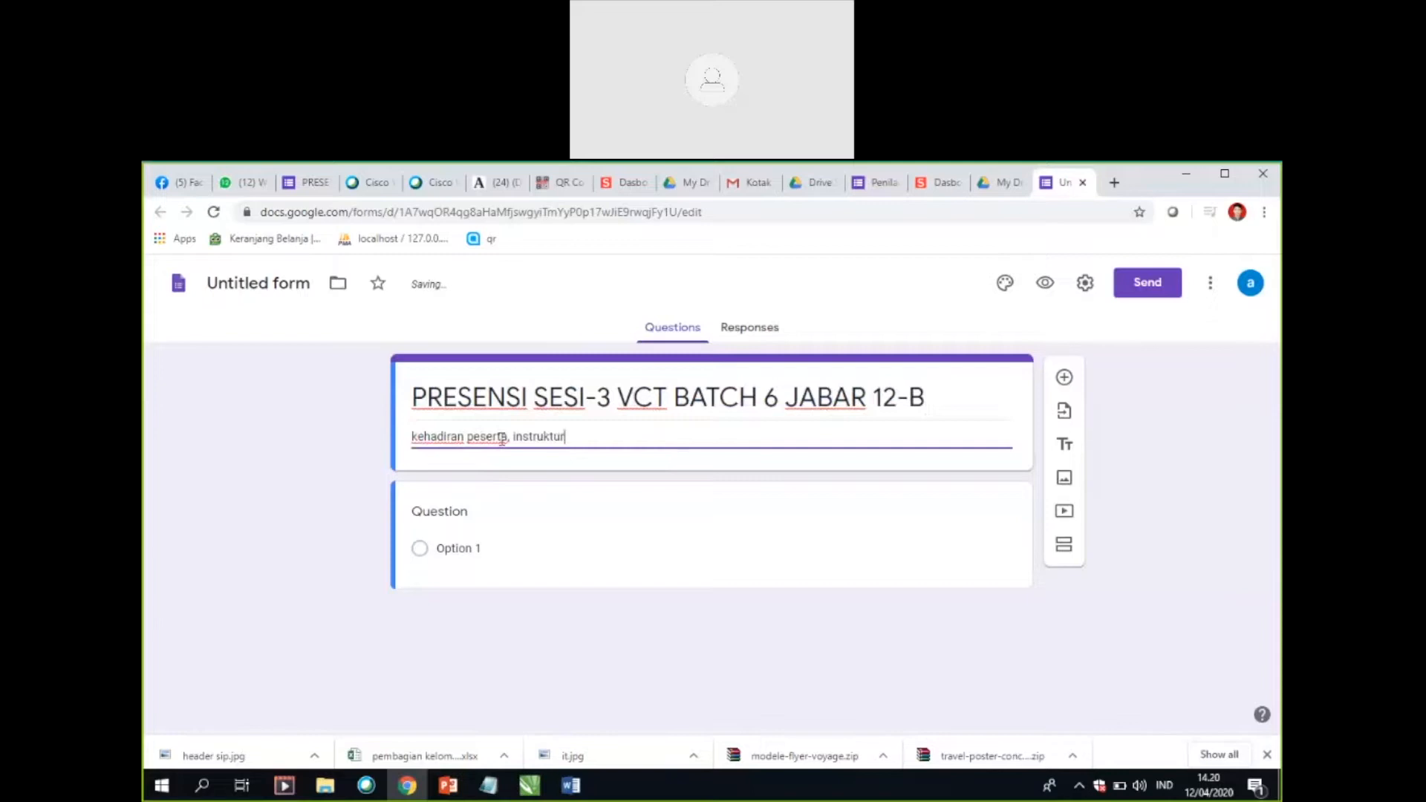
{"action": "type", "text": " dll"}
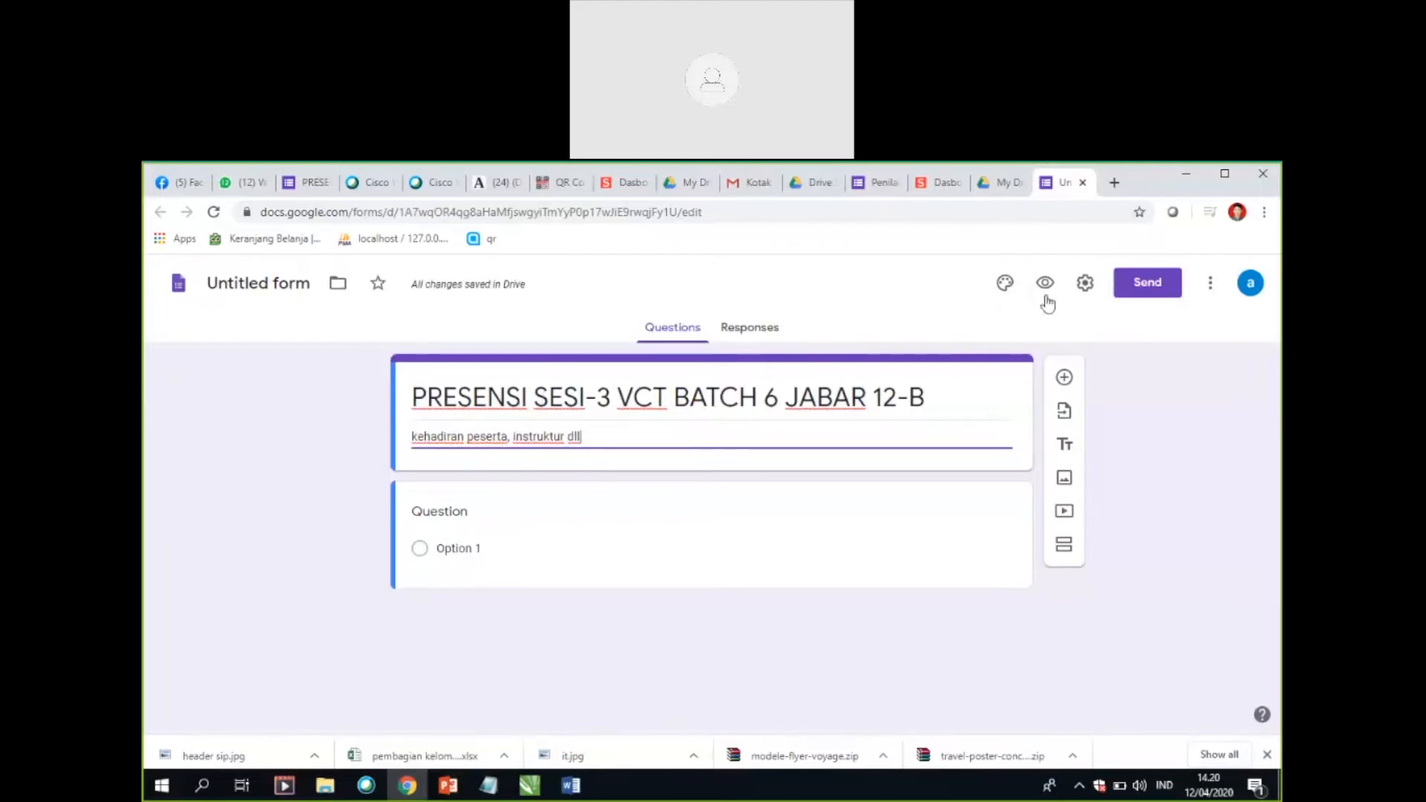
Step: Upload the VCT Batch 6 Grup Jabar banner from the VCI folder on Local Disk (D:) as the form's header image
{"action": "left_click", "coordinate": [1006, 286]}
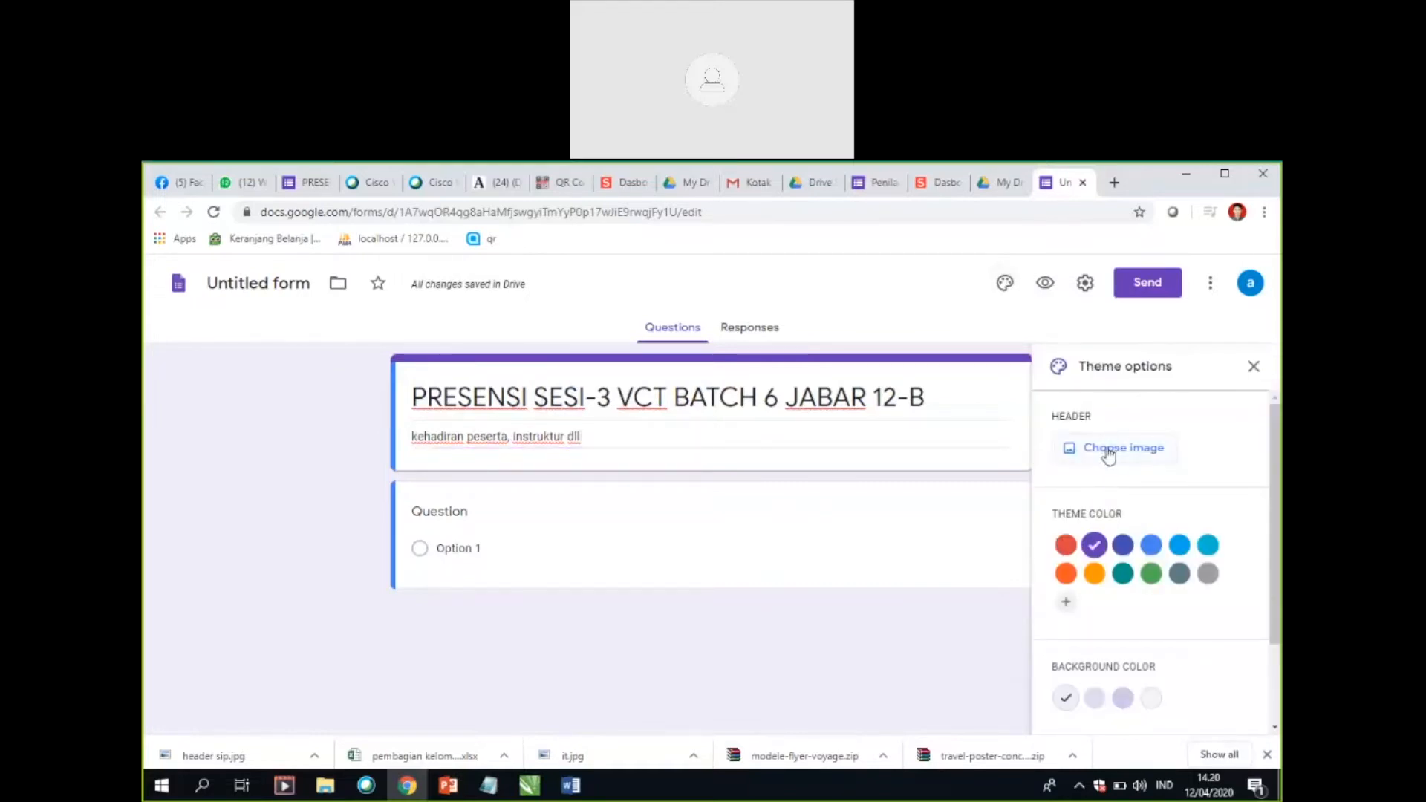
{"action": "left_click", "coordinate": [1110, 454]}
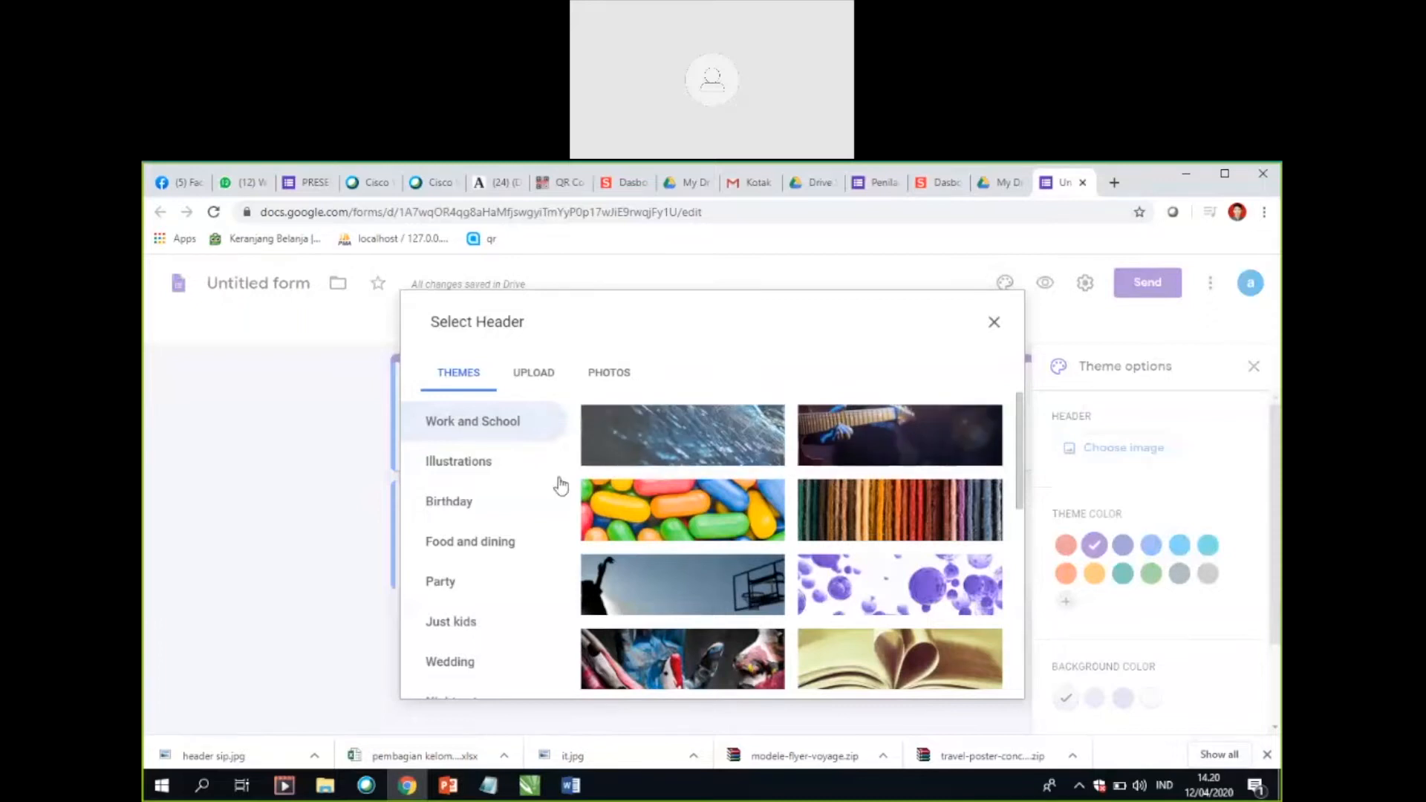
{"action": "left_click", "coordinate": [540, 378]}
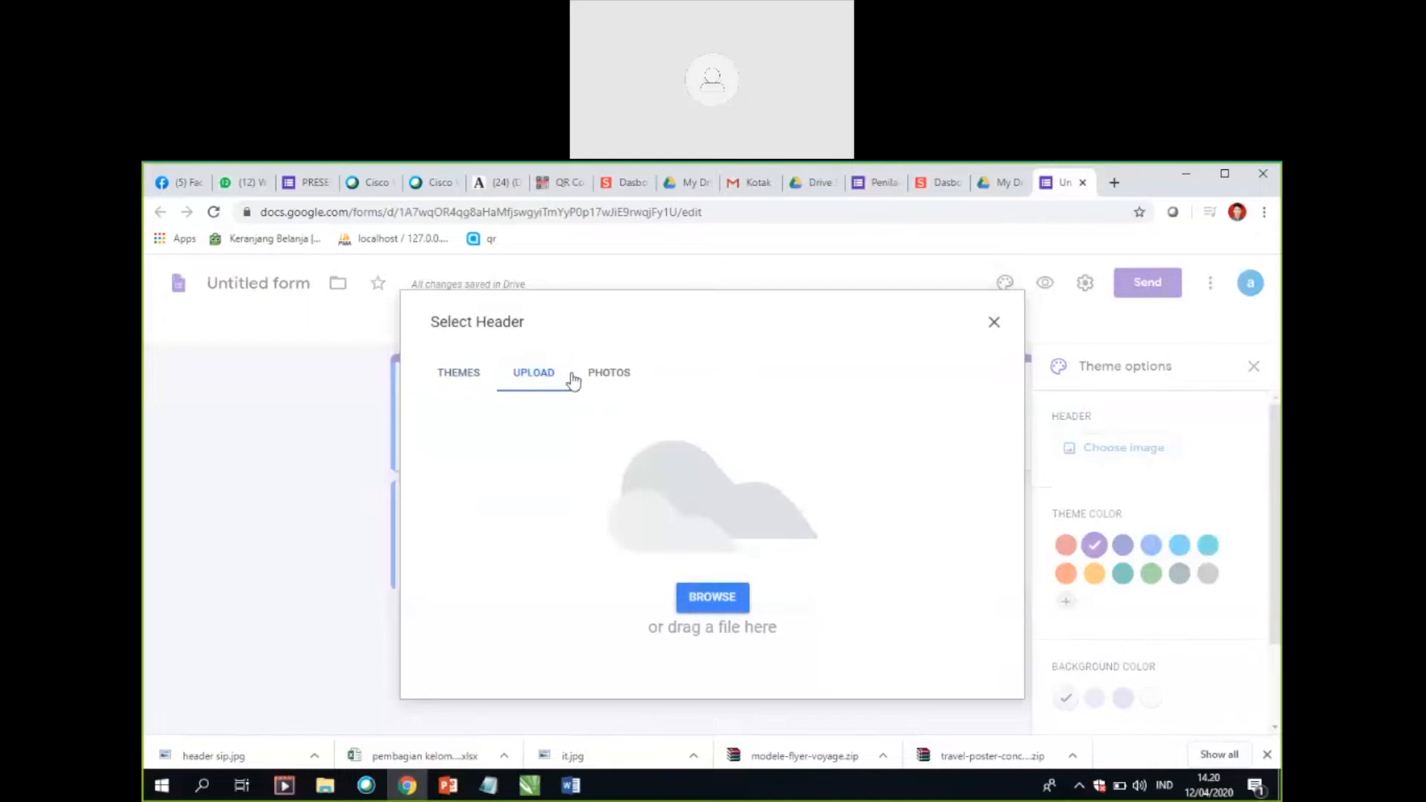
{"action": "left_click", "coordinate": [727, 603]}
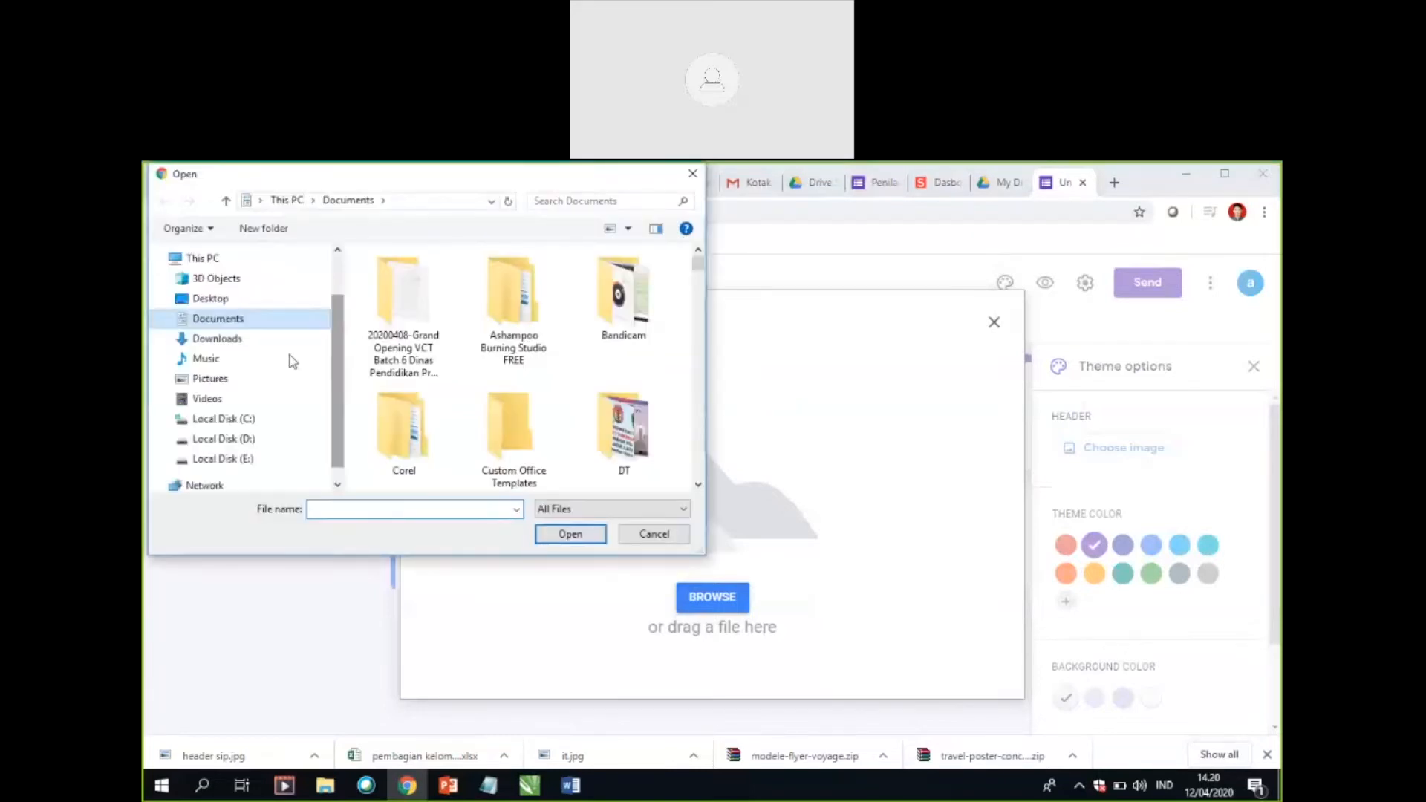
{"action": "left_click", "coordinate": [230, 440]}
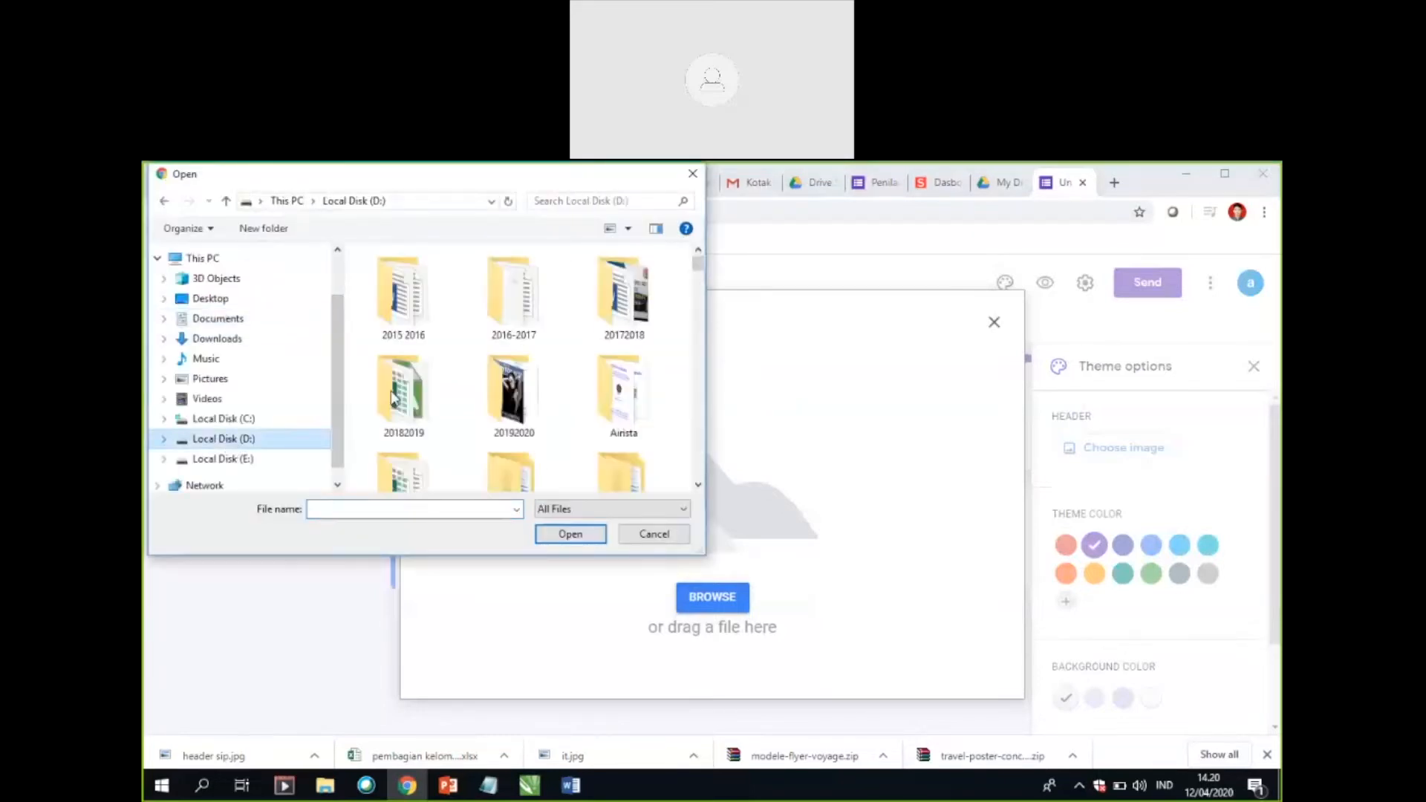
{"action": "left_click", "coordinate": [520, 398]}
{"action": "key", "text": "v"}
{"action": "double_click", "coordinate": [404, 392]}
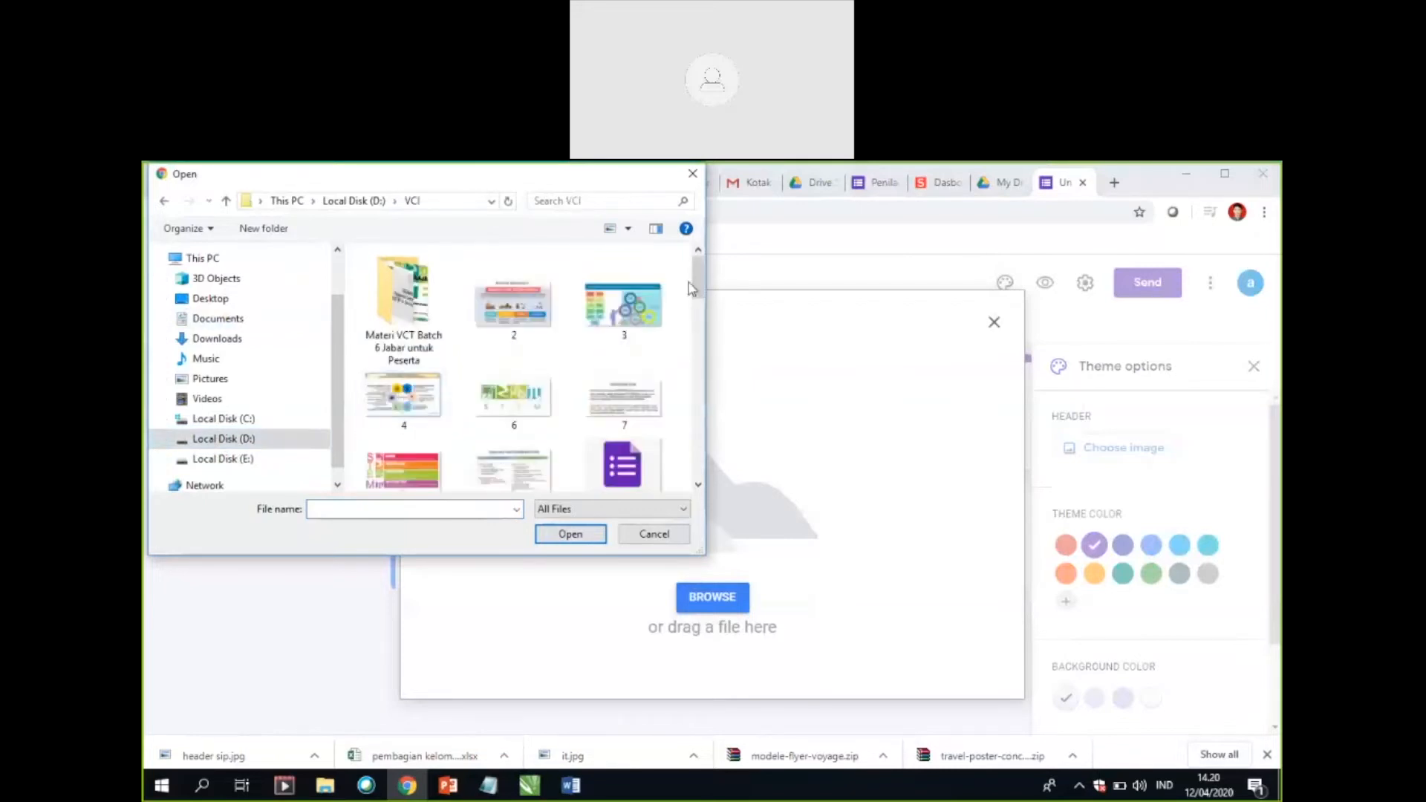
{"action": "left_click_drag", "start_coordinate": [699, 273], "coordinate": [691, 376]}
{"action": "double_click", "coordinate": [622, 297]}
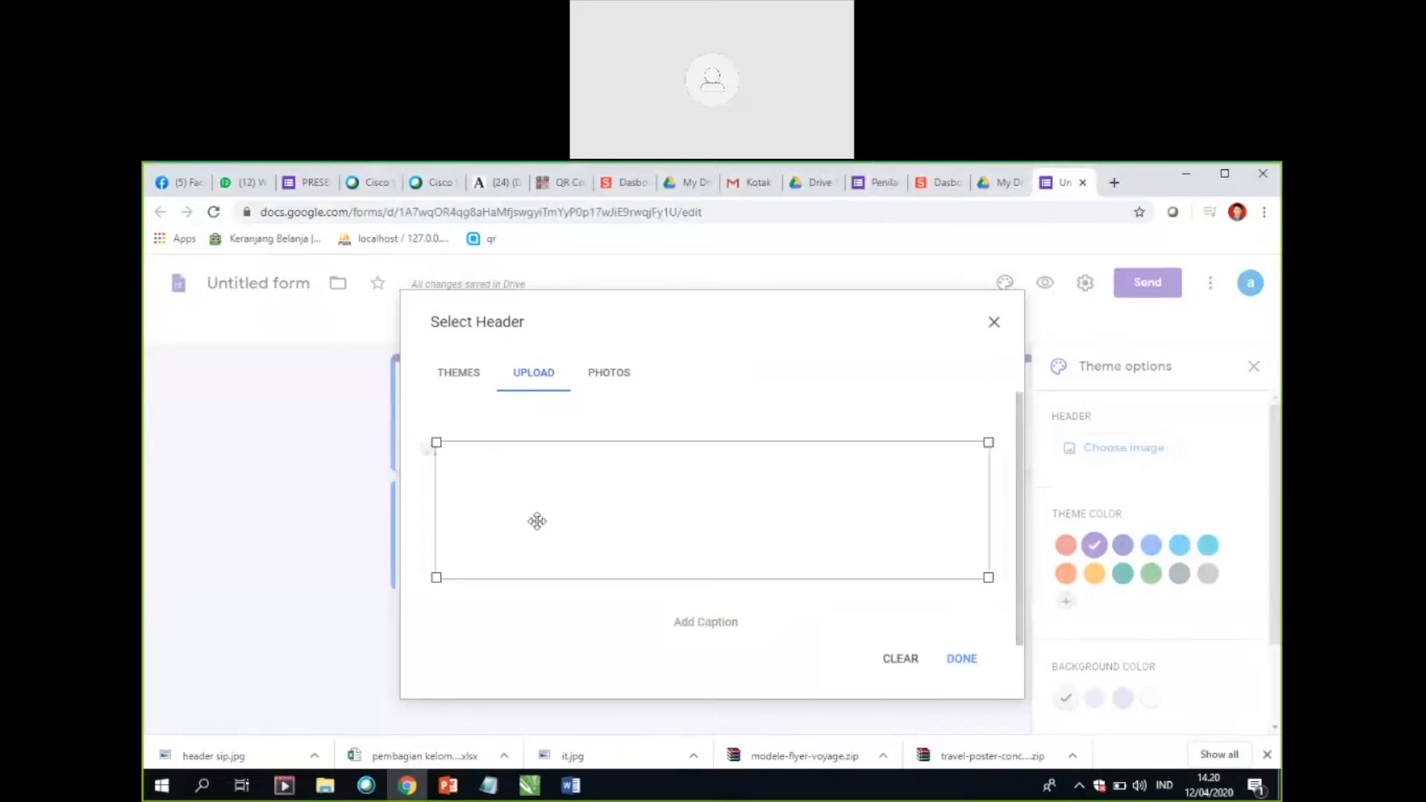
{"action": "left_click", "coordinate": [965, 660]}
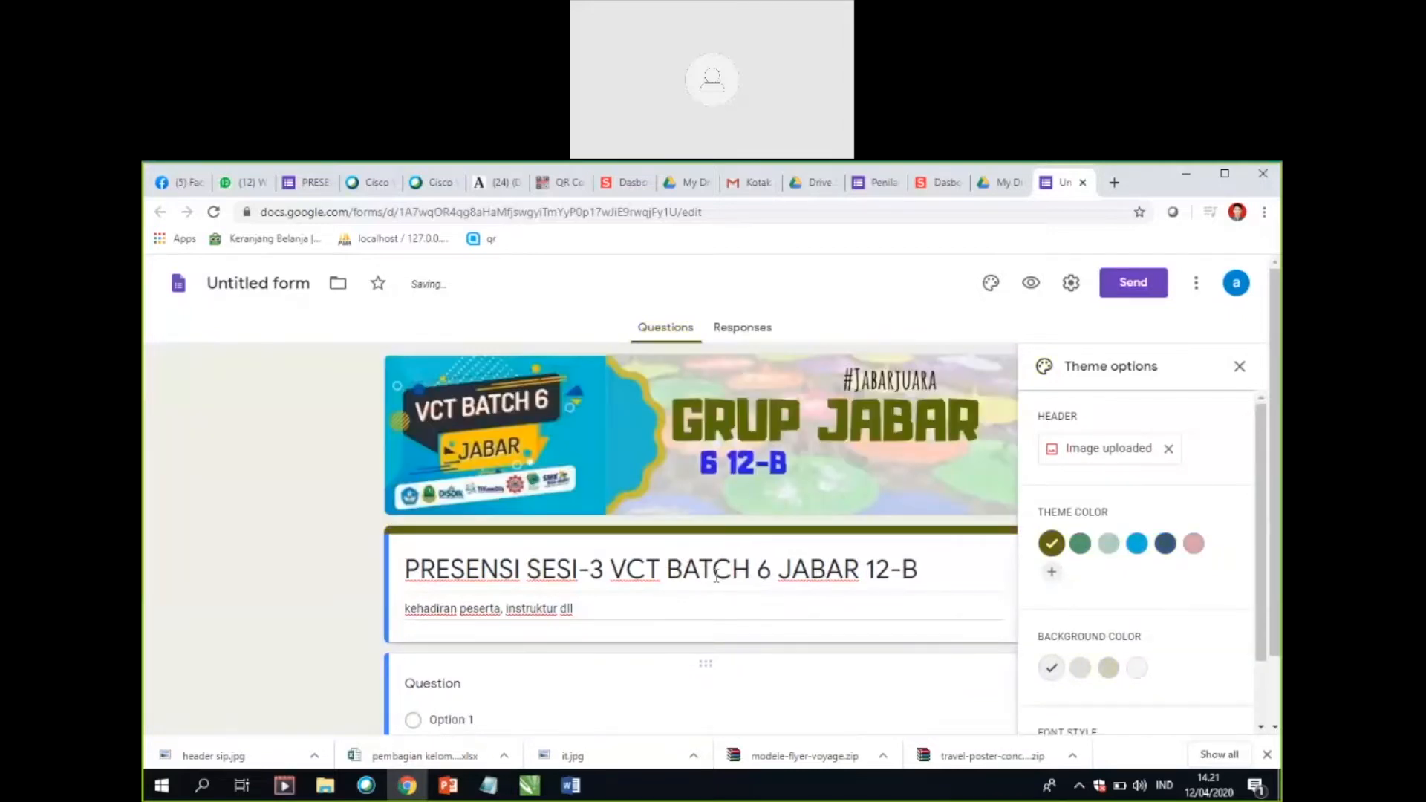
Step: Change the form's theme color to bright blue and close the theme options
{"action": "scroll", "coordinate": [714, 575], "scroll_direction": "down", "scroll_amount": 1}
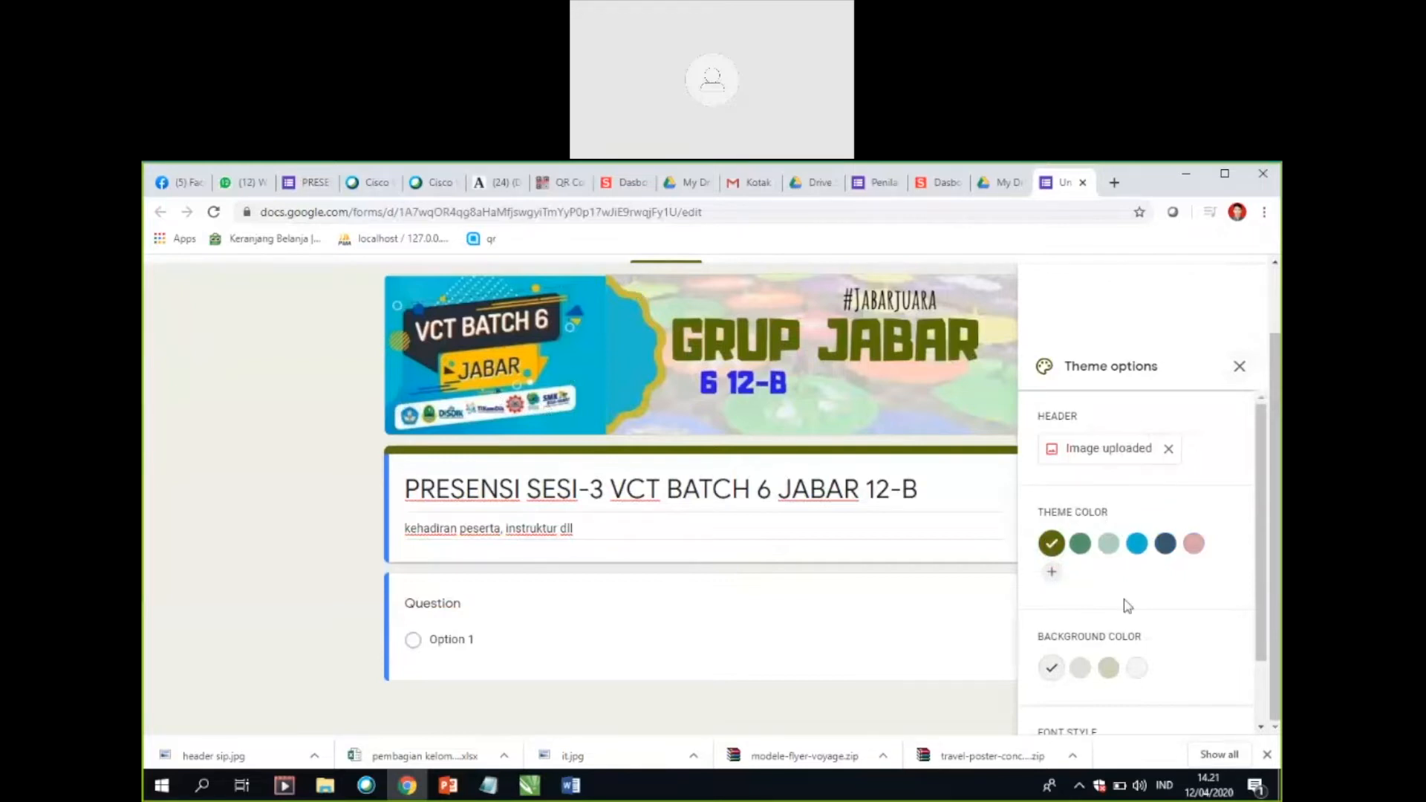
{"action": "left_click", "coordinate": [1138, 546]}
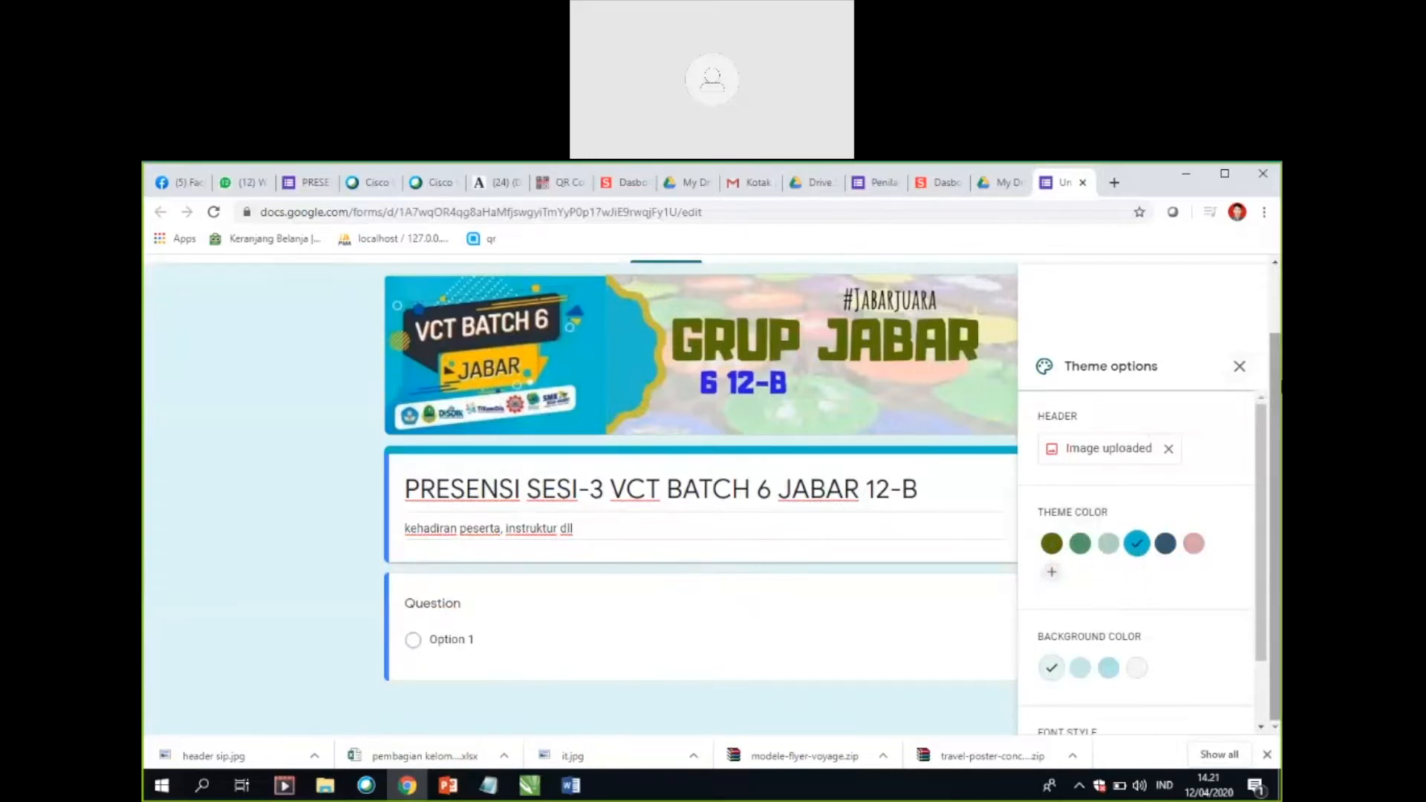
{"action": "left_click", "coordinate": [1240, 369]}
Step: Open the first question for editing and change its type to Short answer
{"action": "scroll", "coordinate": [745, 570], "scroll_direction": "down", "scroll_amount": 1}
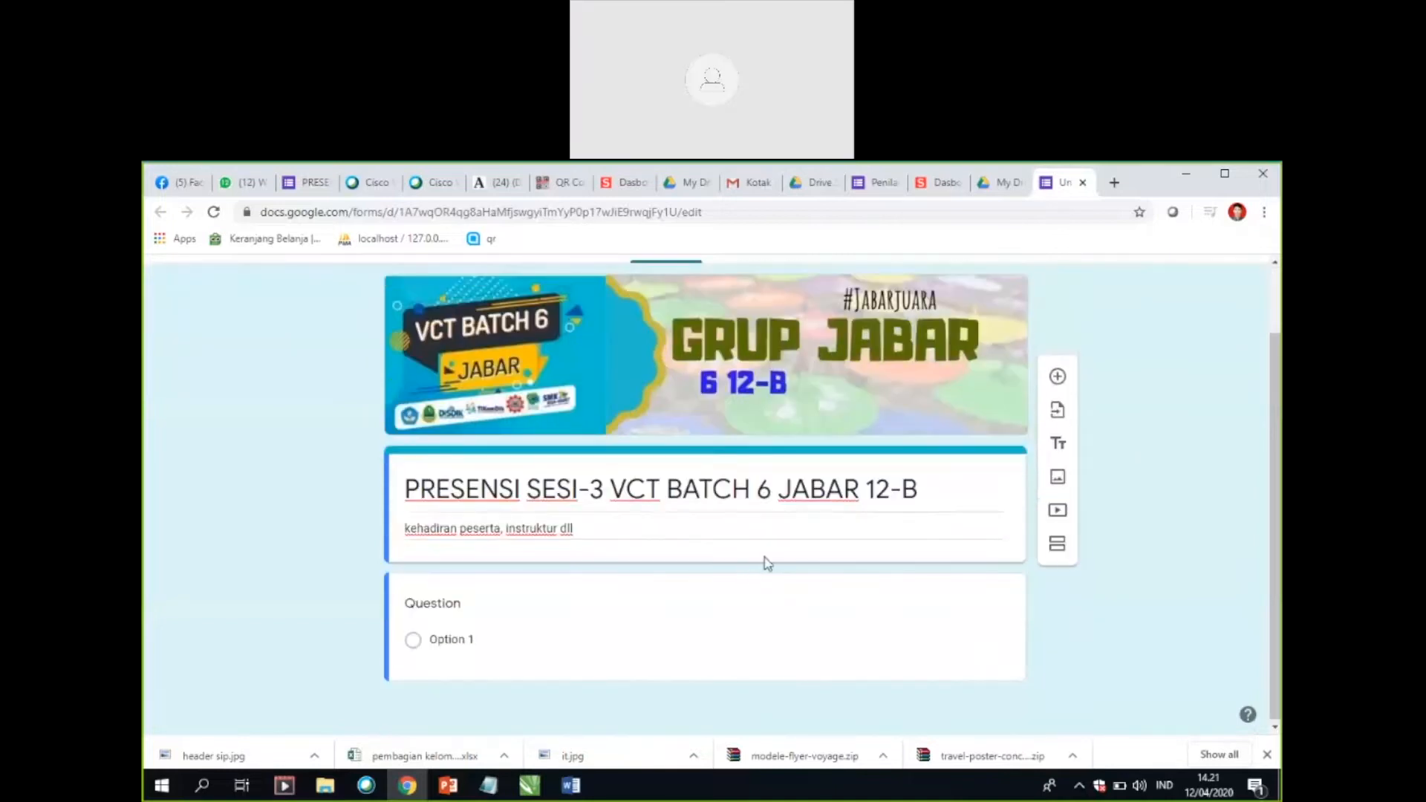
{"action": "left_click", "coordinate": [458, 611]}
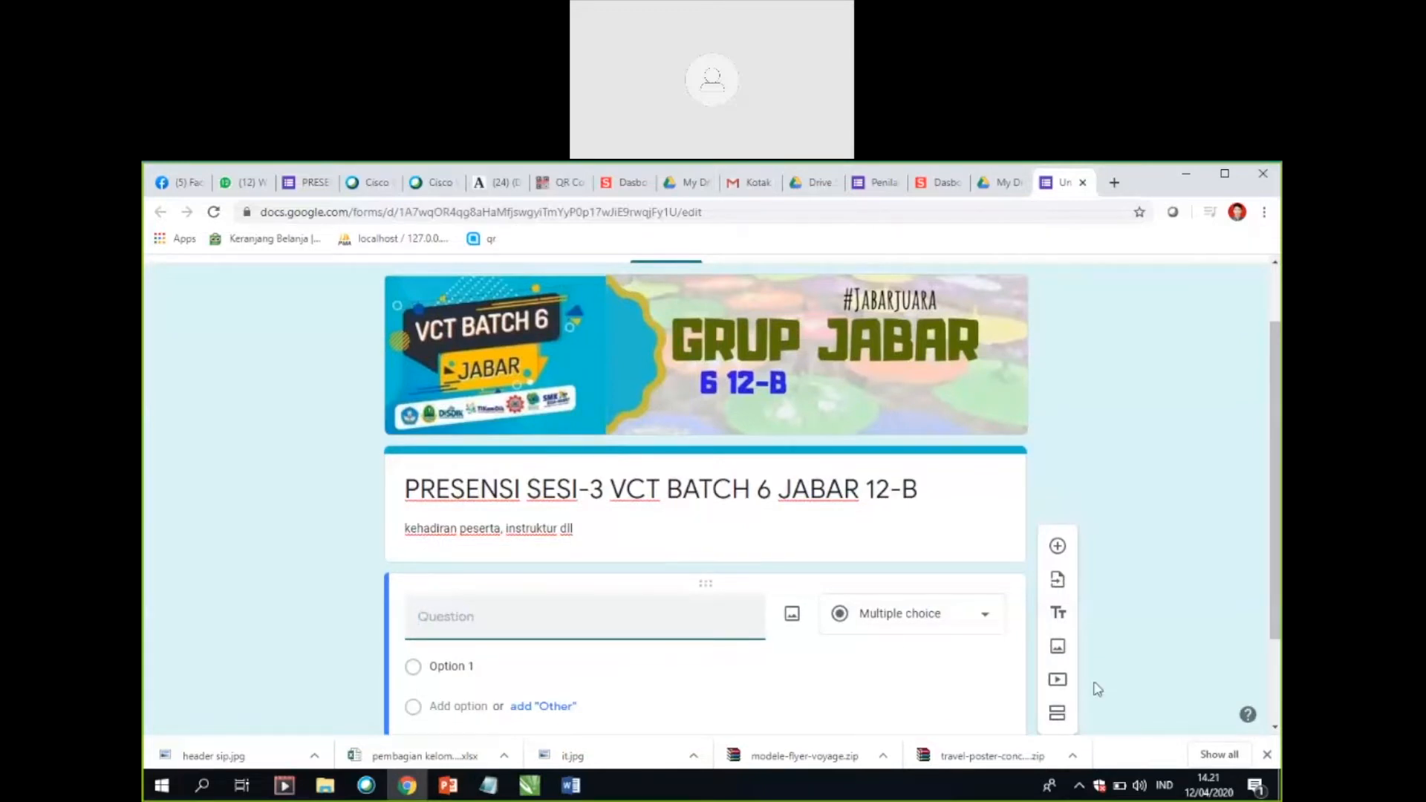
{"action": "left_click", "coordinate": [986, 624]}
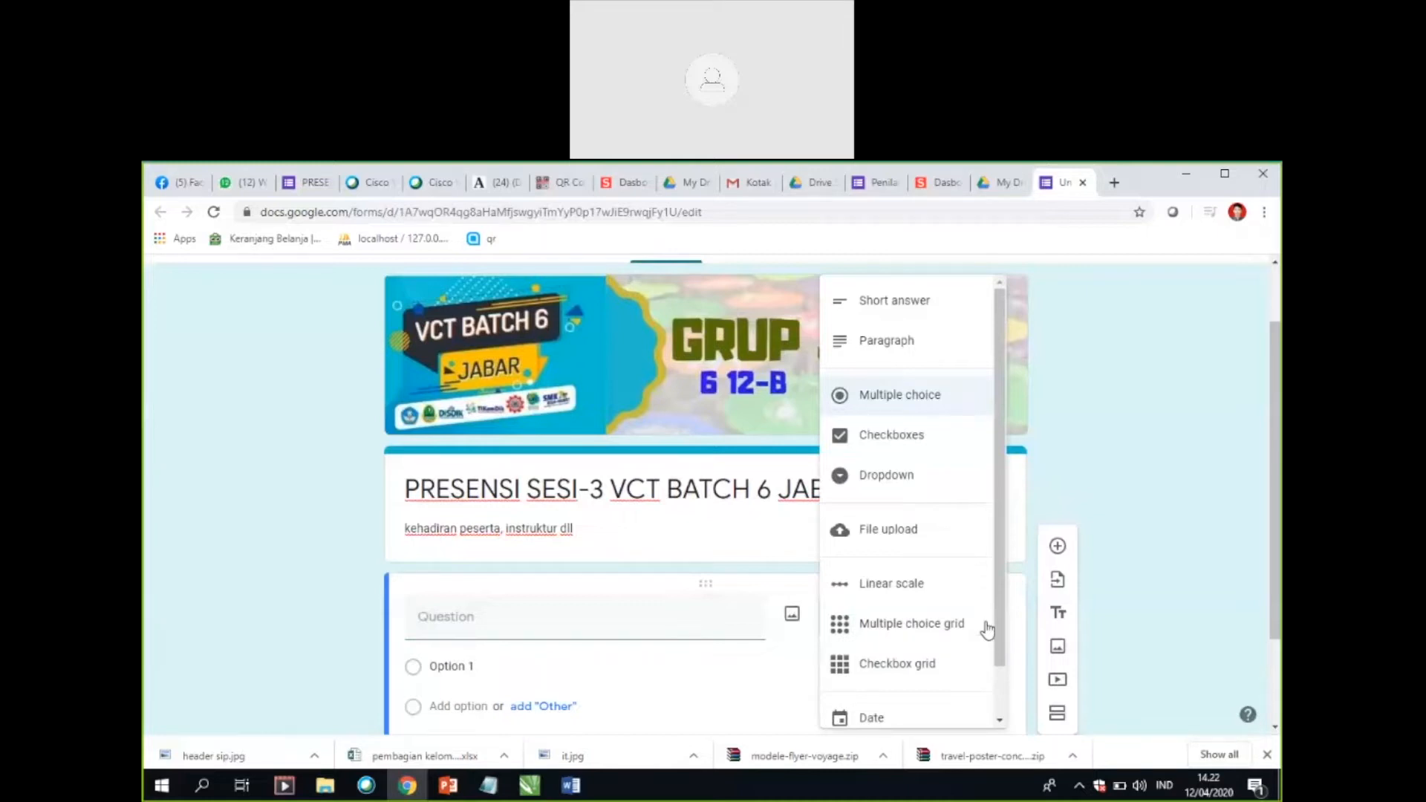
{"action": "scroll", "coordinate": [992, 594], "scroll_direction": "down", "scroll_amount": 1}
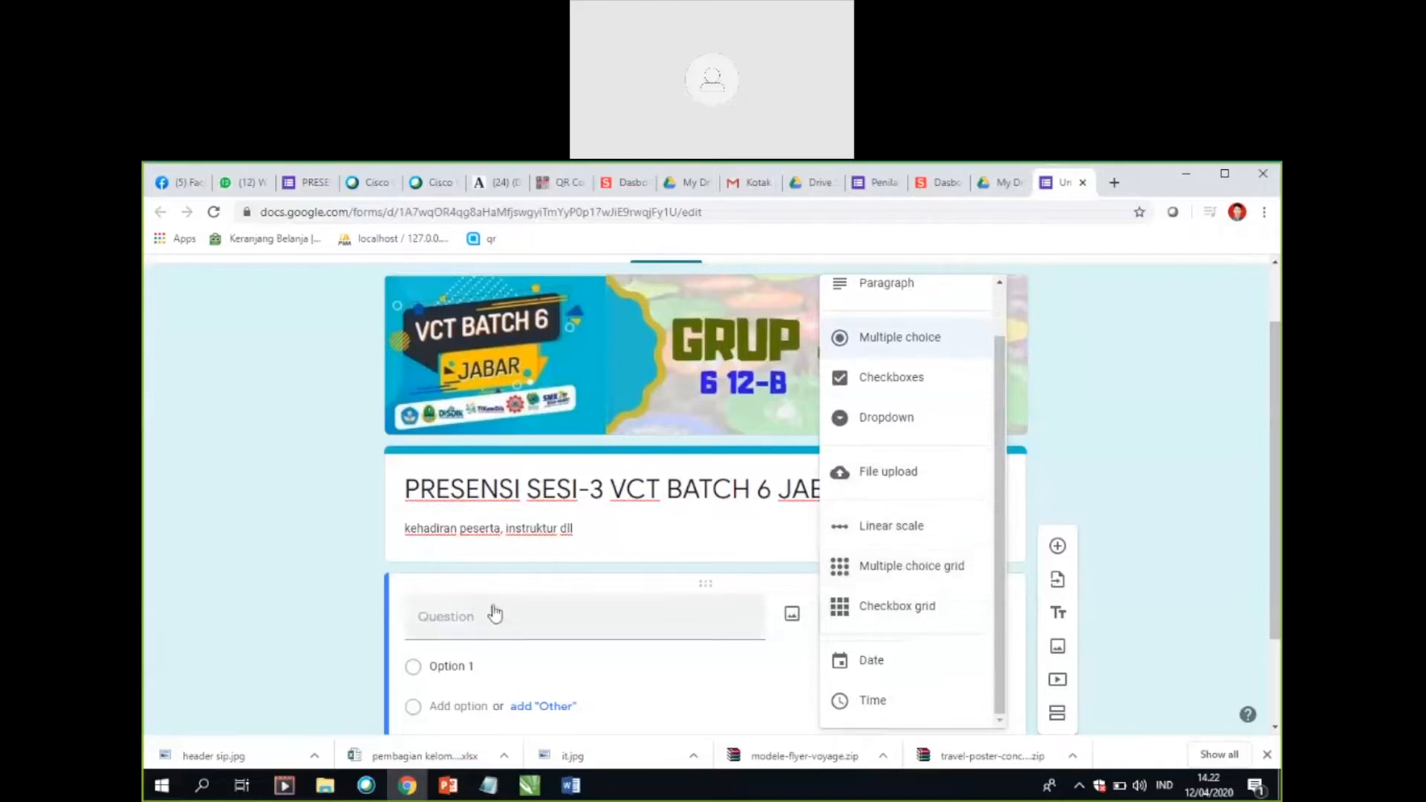
{"action": "left_click", "coordinate": [592, 607]}
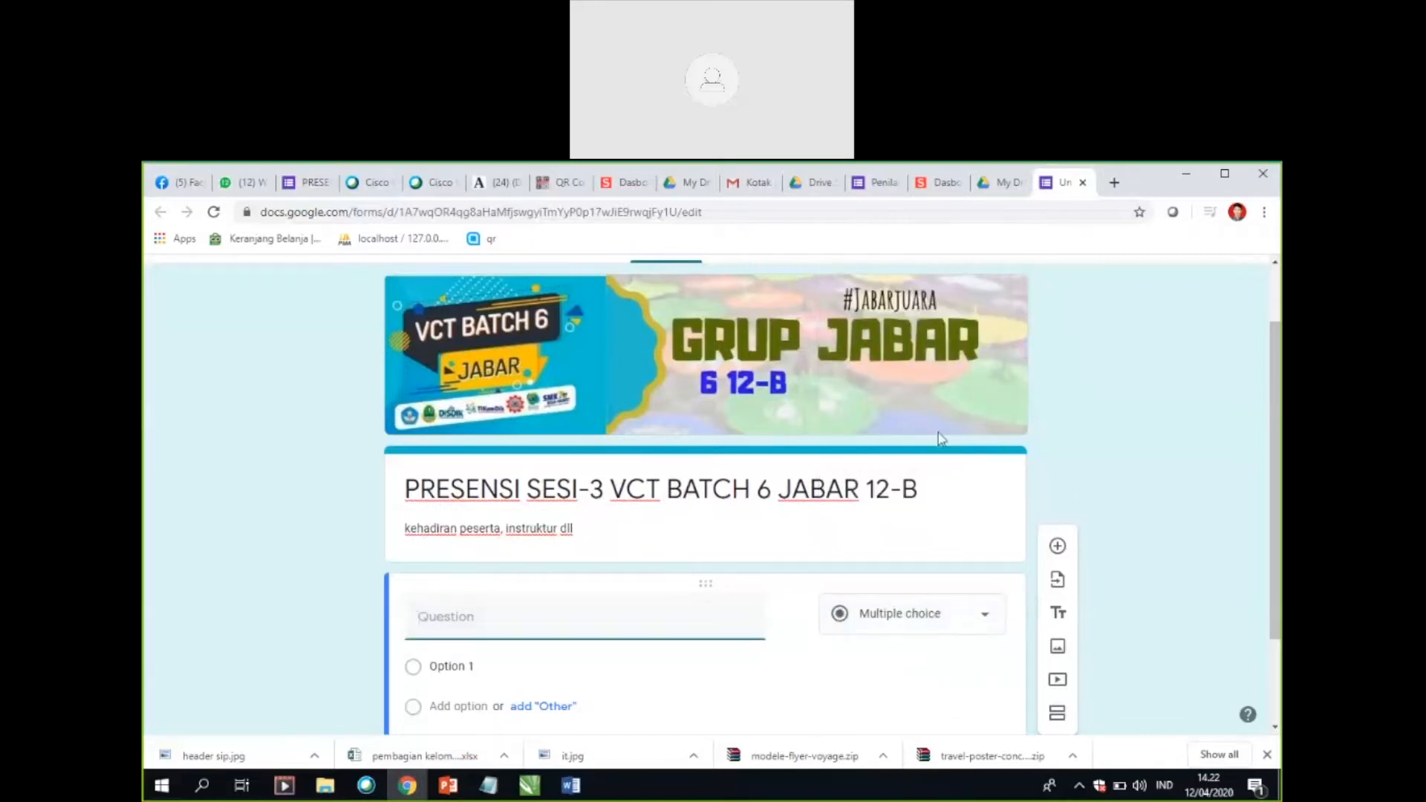
{"action": "left_click", "coordinate": [990, 621]}
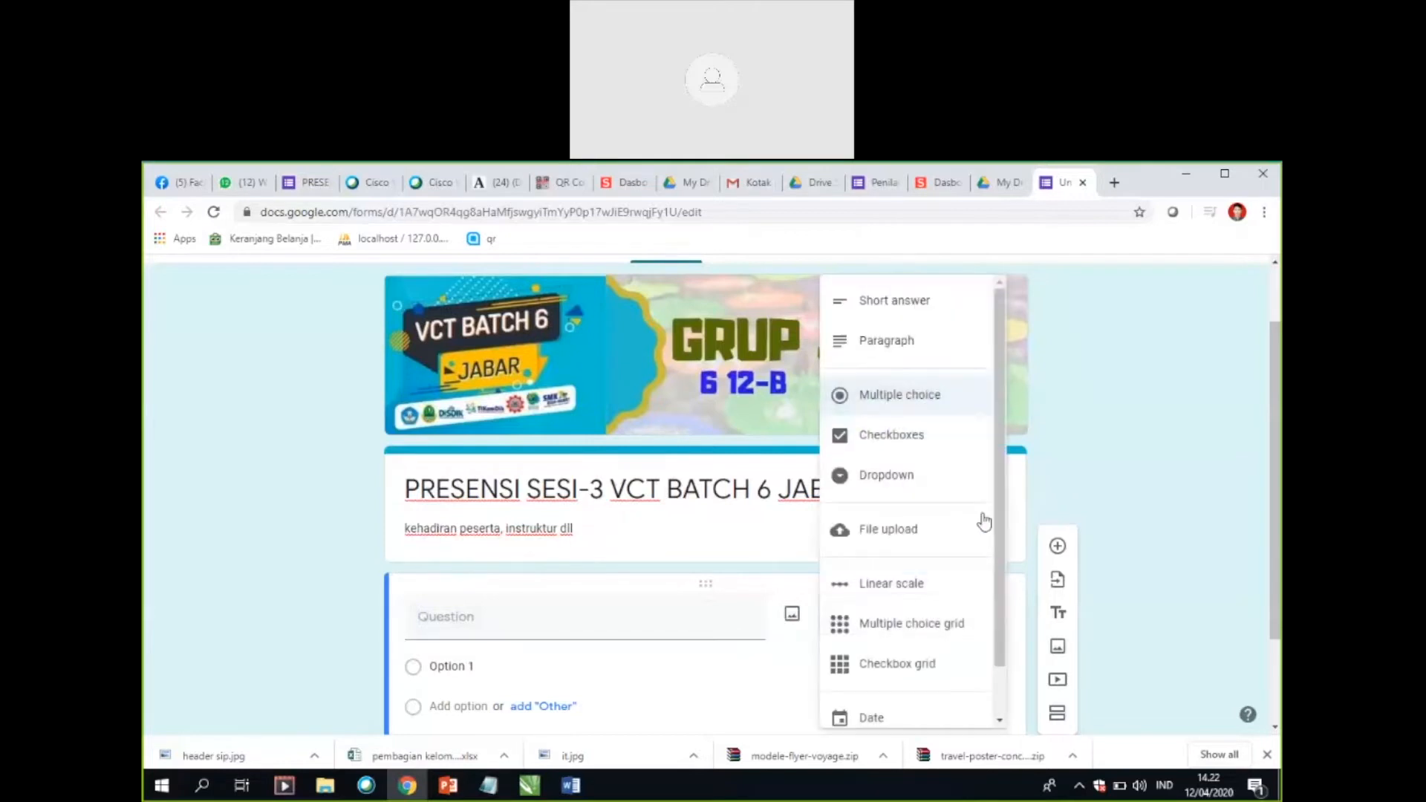
{"action": "scroll", "coordinate": [994, 482], "scroll_direction": "up", "scroll_amount": 1}
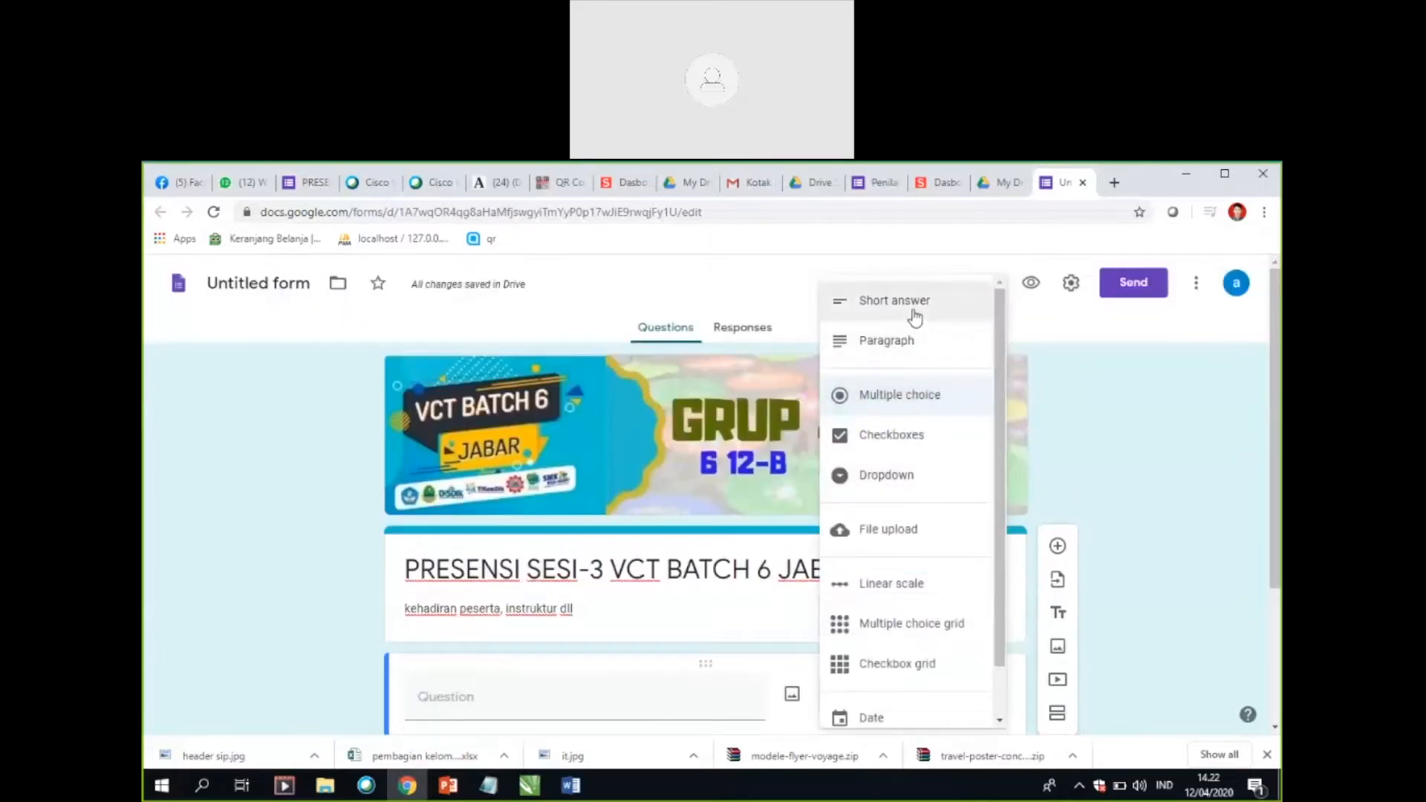
{"action": "left_click", "coordinate": [915, 318]}
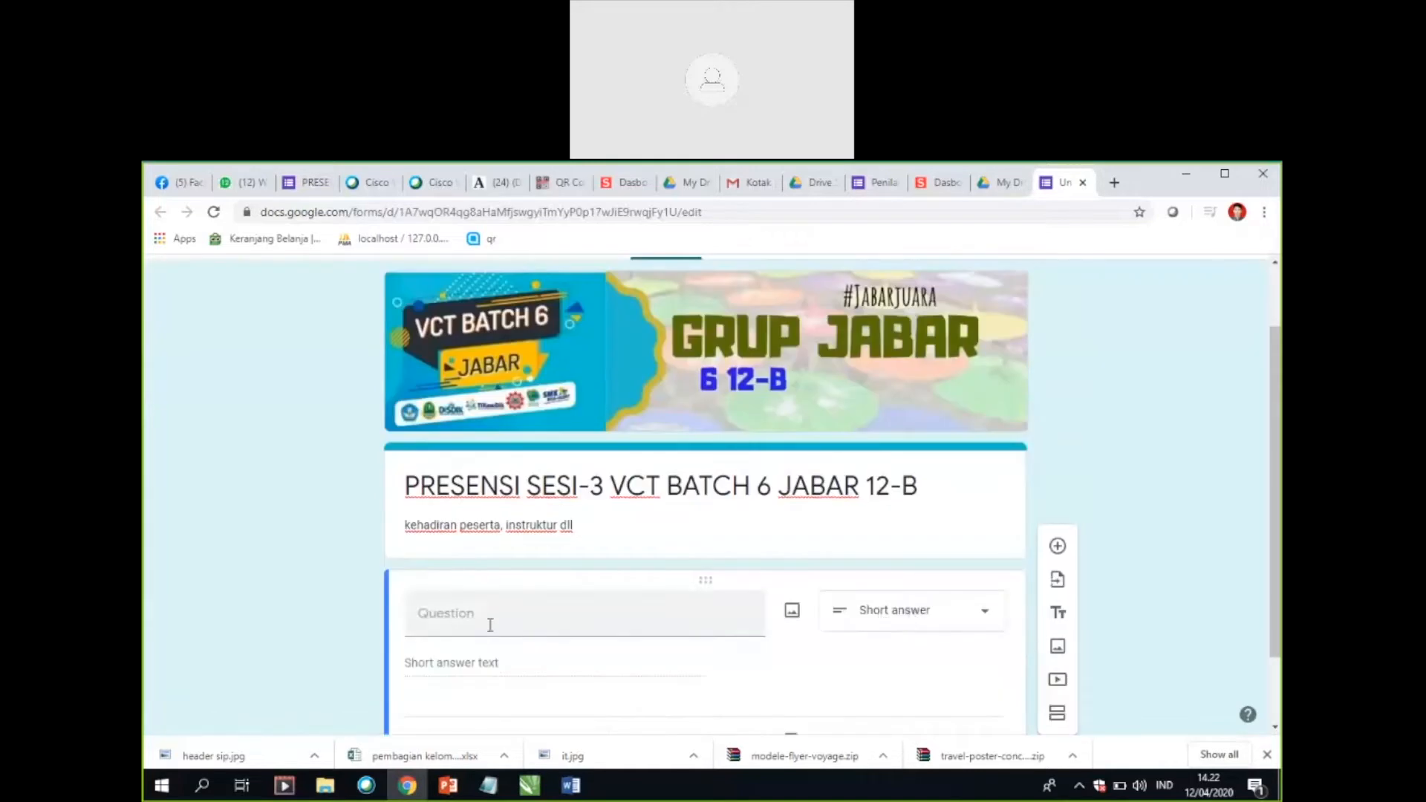
Step: Title the short-answer question "Nama" and make it required
{"action": "left_click", "coordinate": [490, 619]}
{"action": "type", "text": "nam"}
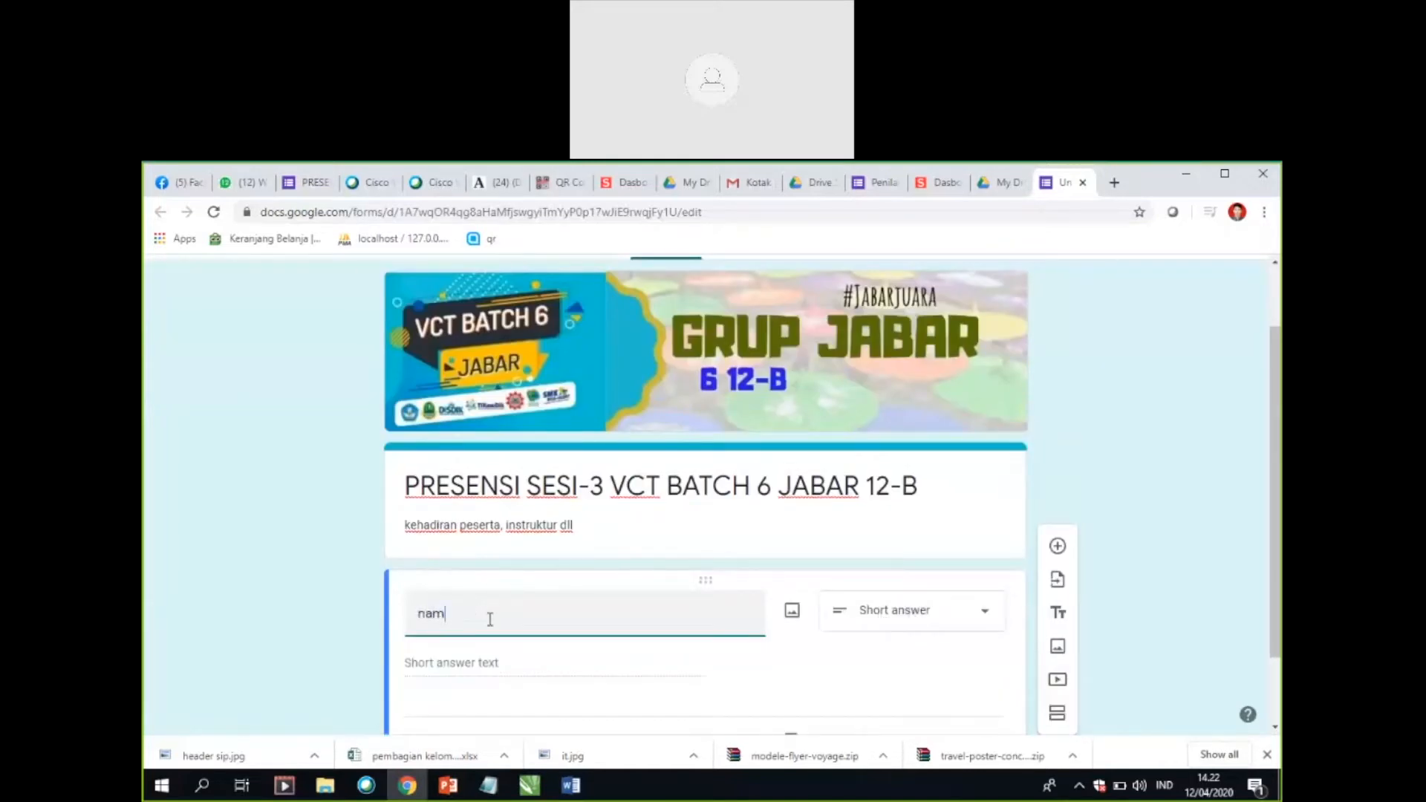
{"action": "type", "text": "a leng"}
{"action": "key", "text": "BackSpace"}
{"action": "key", "text": "BackSpace"}
{"action": "key", "text": "BackSpace"}
{"action": "key", "text": "BackSpace"}
{"action": "key", "text": "BackSpace"}
{"action": "key", "text": "BackSpace"}
{"action": "key", "text": "BackSpace"}
{"action": "key", "text": "BackSpace"}
{"action": "key", "text": "BackSpace"}
{"action": "type", "text": "Nama"}
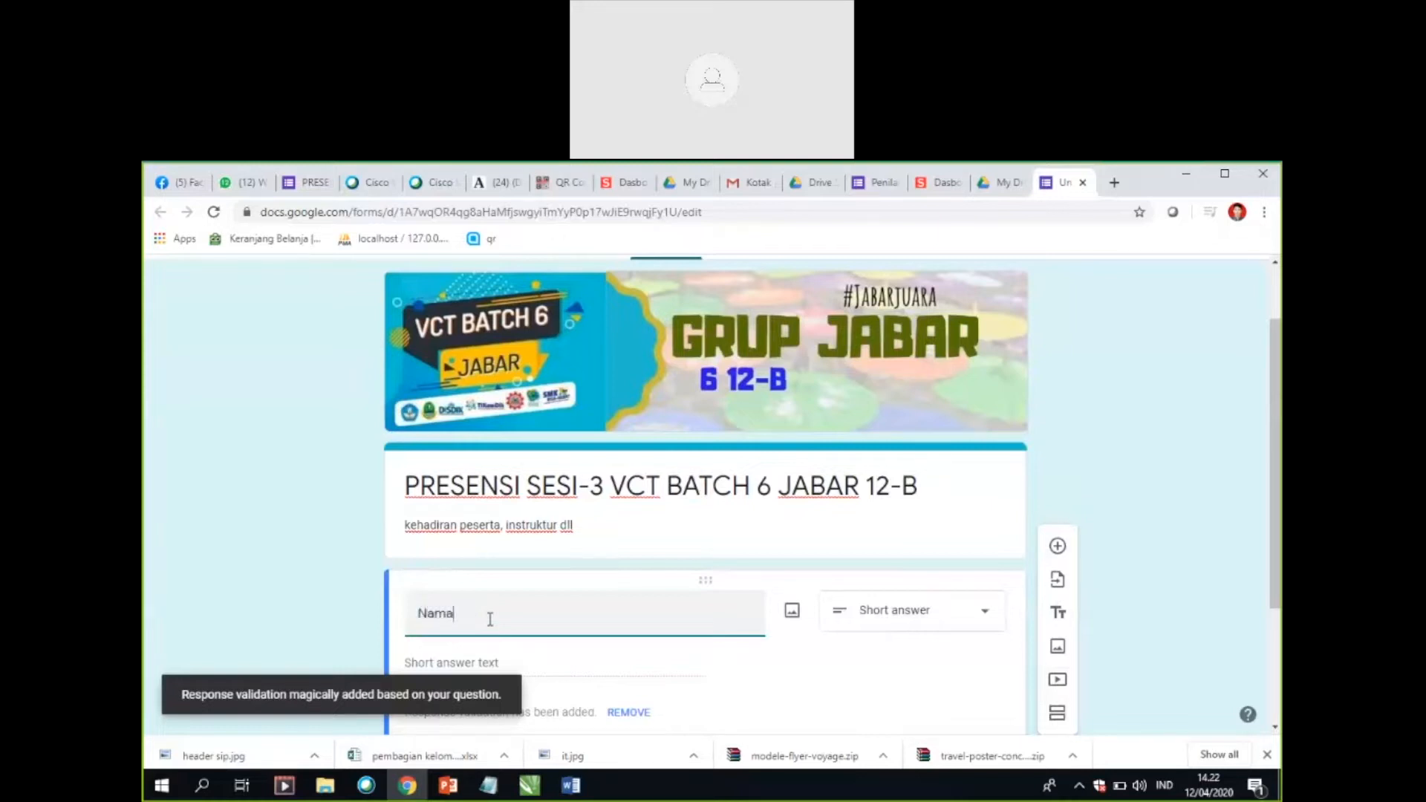
{"action": "scroll", "coordinate": [611, 582], "scroll_direction": "down", "scroll_amount": 2}
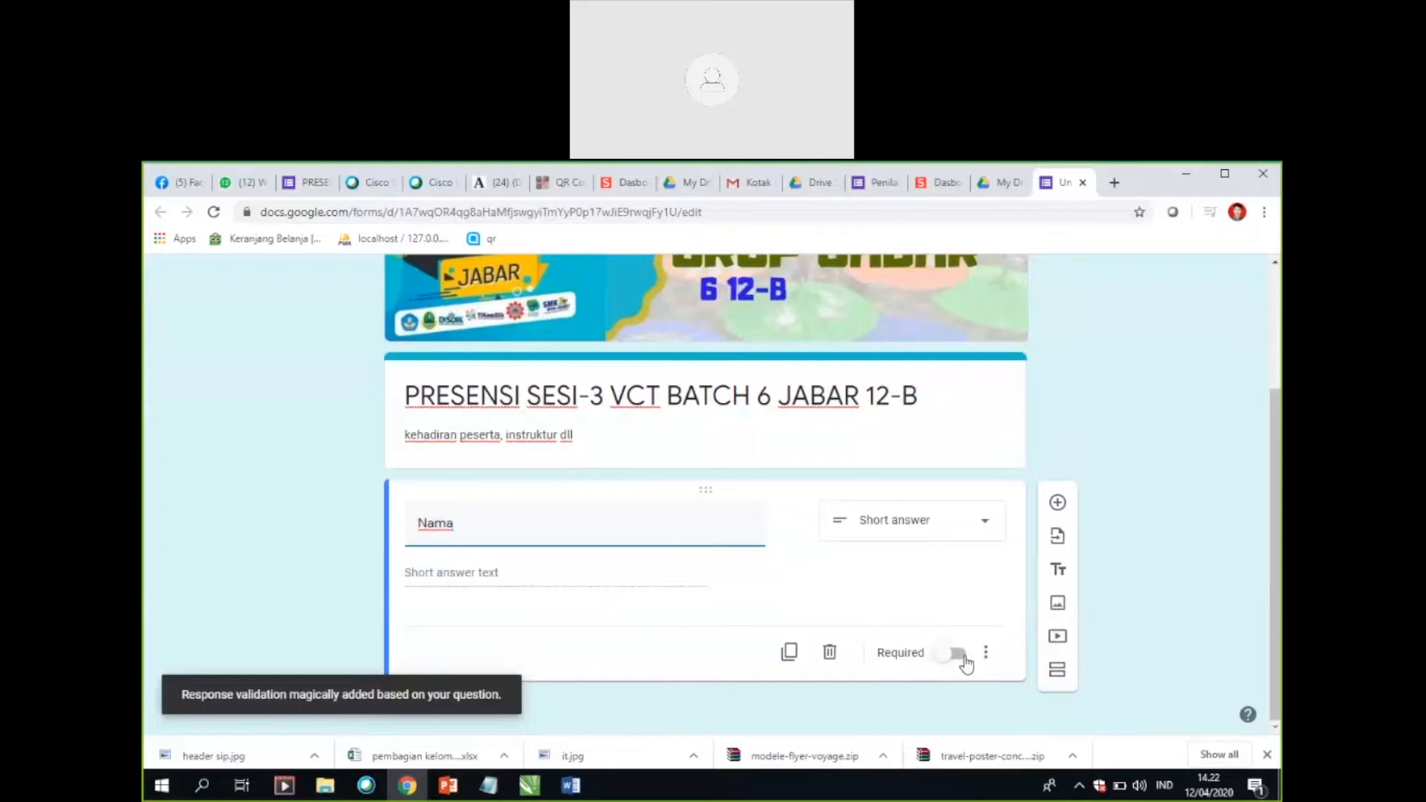
{"action": "left_click", "coordinate": [961, 664]}
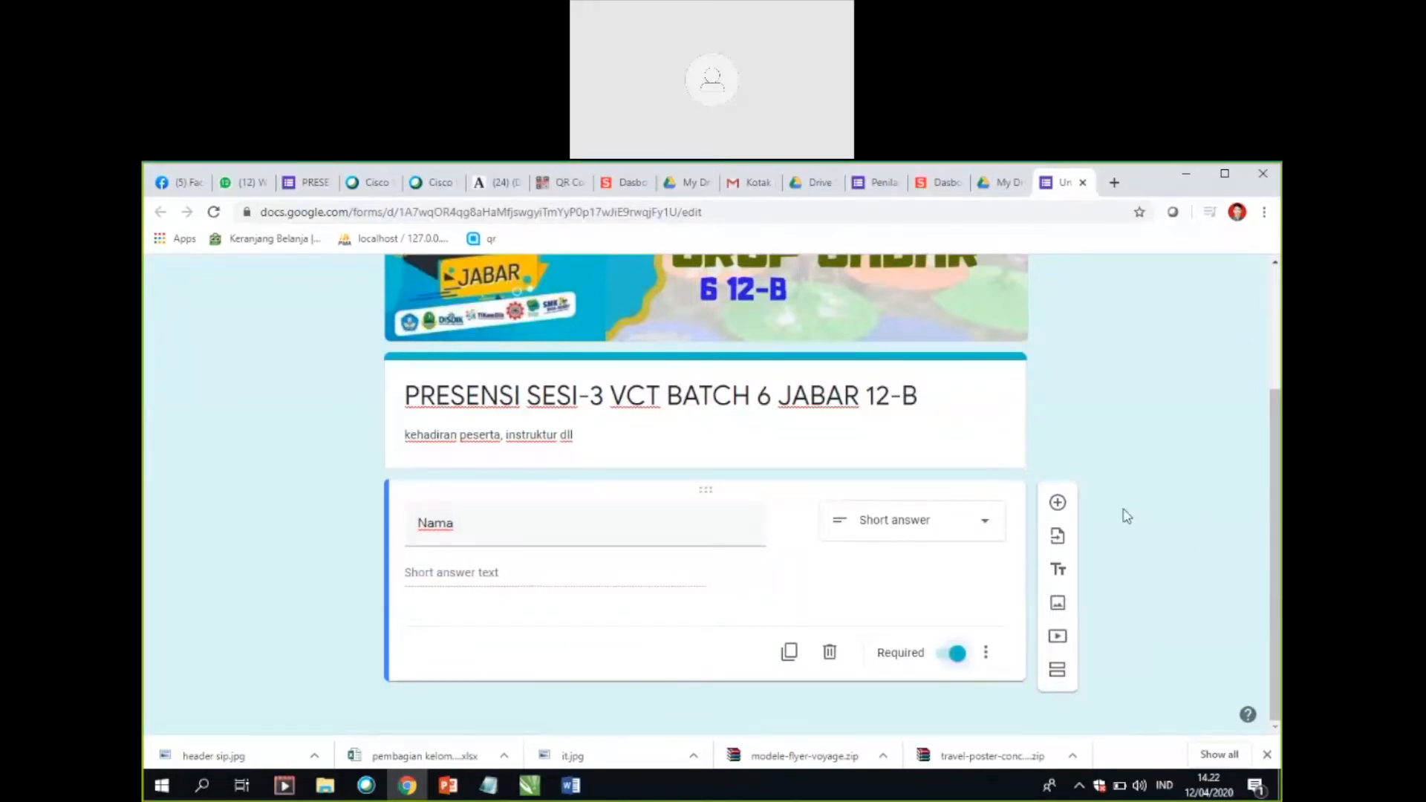
Step: Add a second question titled "E-mail" and make it required
{"action": "left_click", "coordinate": [1058, 503]}
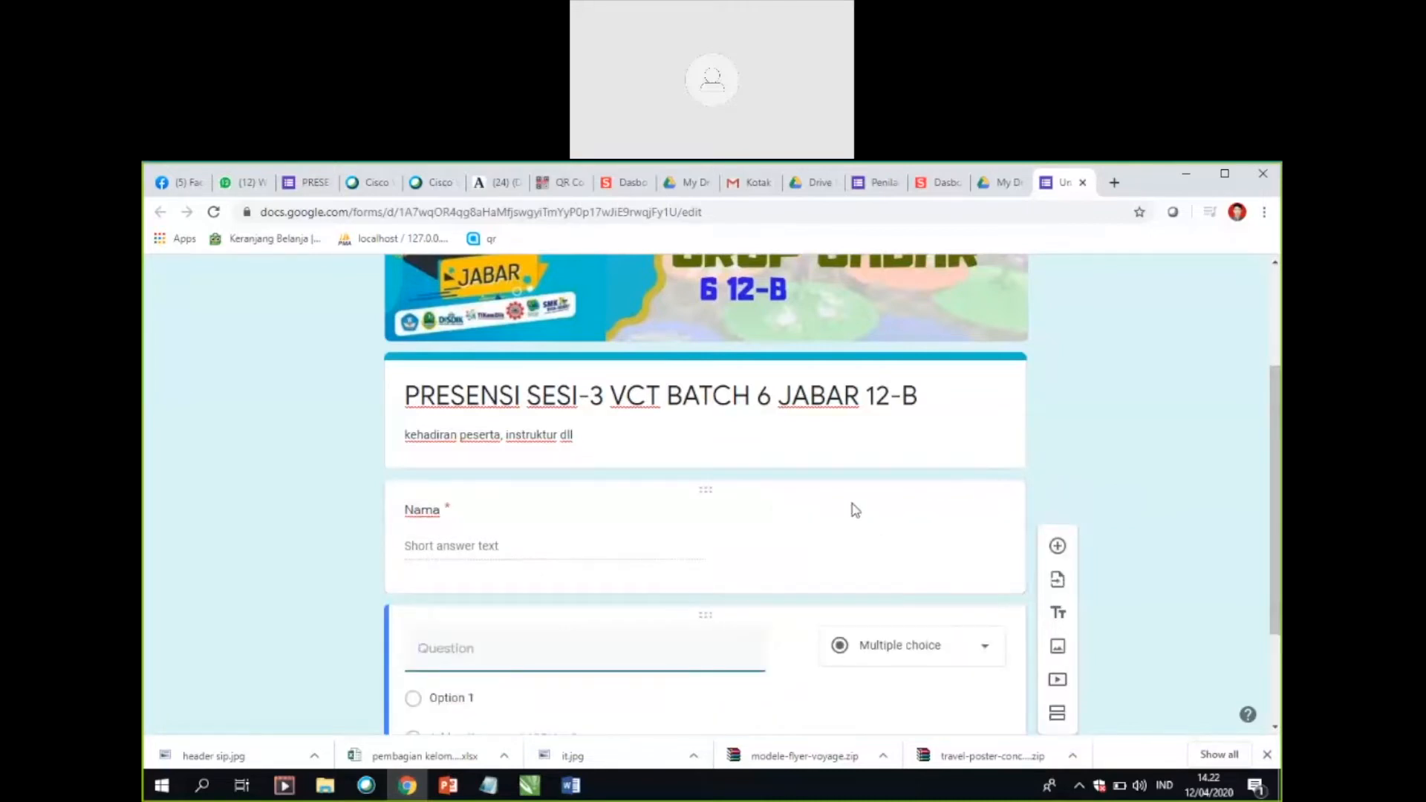
{"action": "type", "text": "E"}
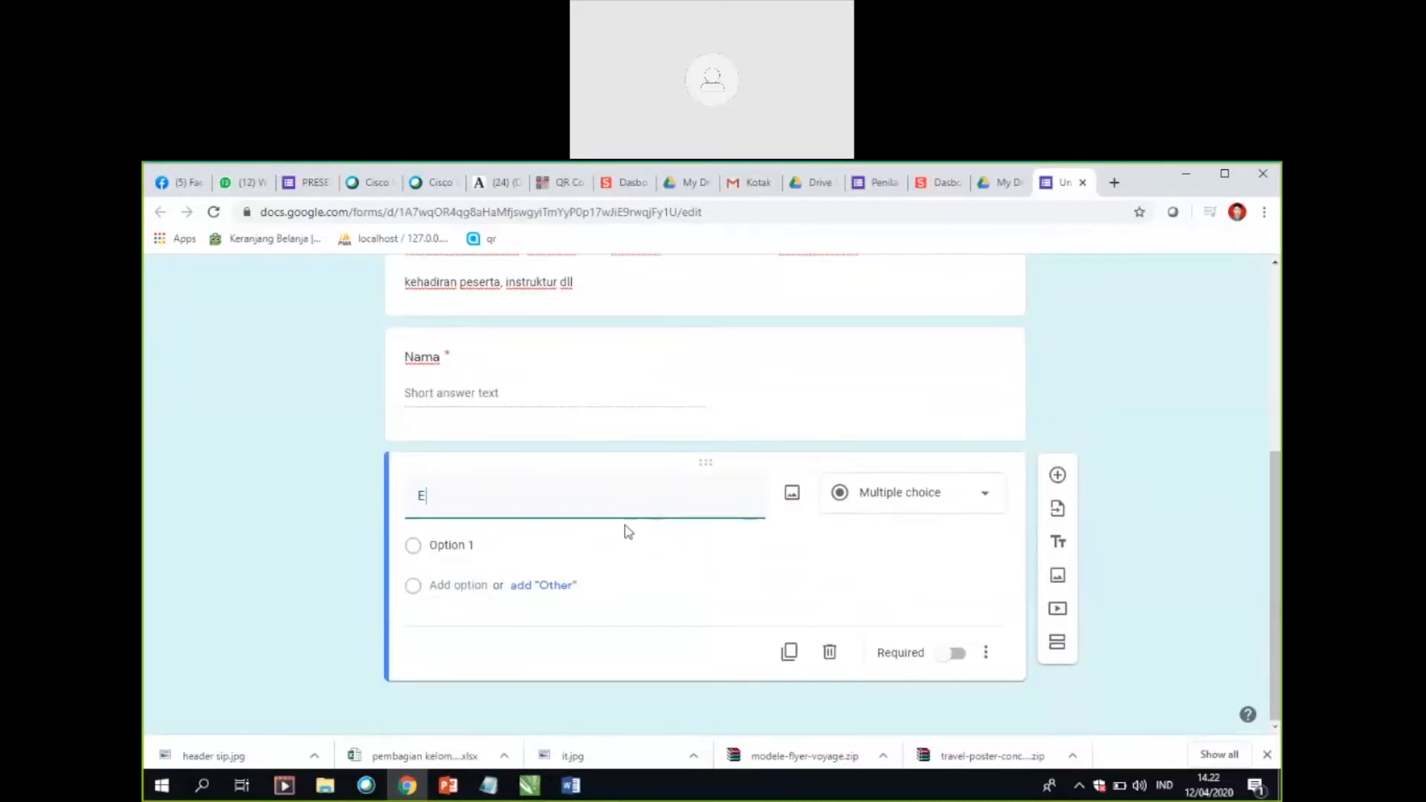
{"action": "type", "text": "-mail"}
{"action": "left_click", "coordinate": [957, 658]}
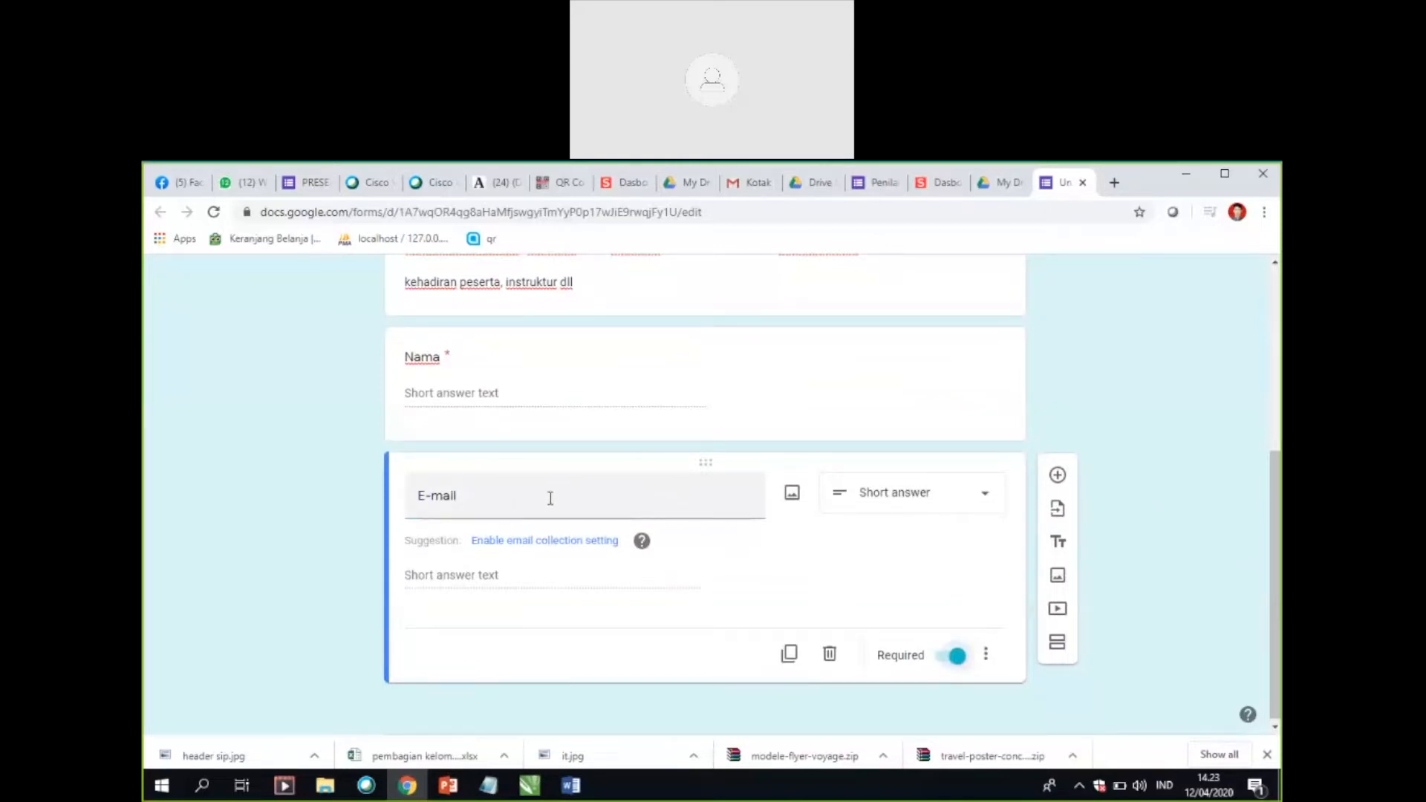
Step: Add a third question below E-mail titled "Satuan Pendidikan"
{"action": "left_click", "coordinate": [1057, 474]}
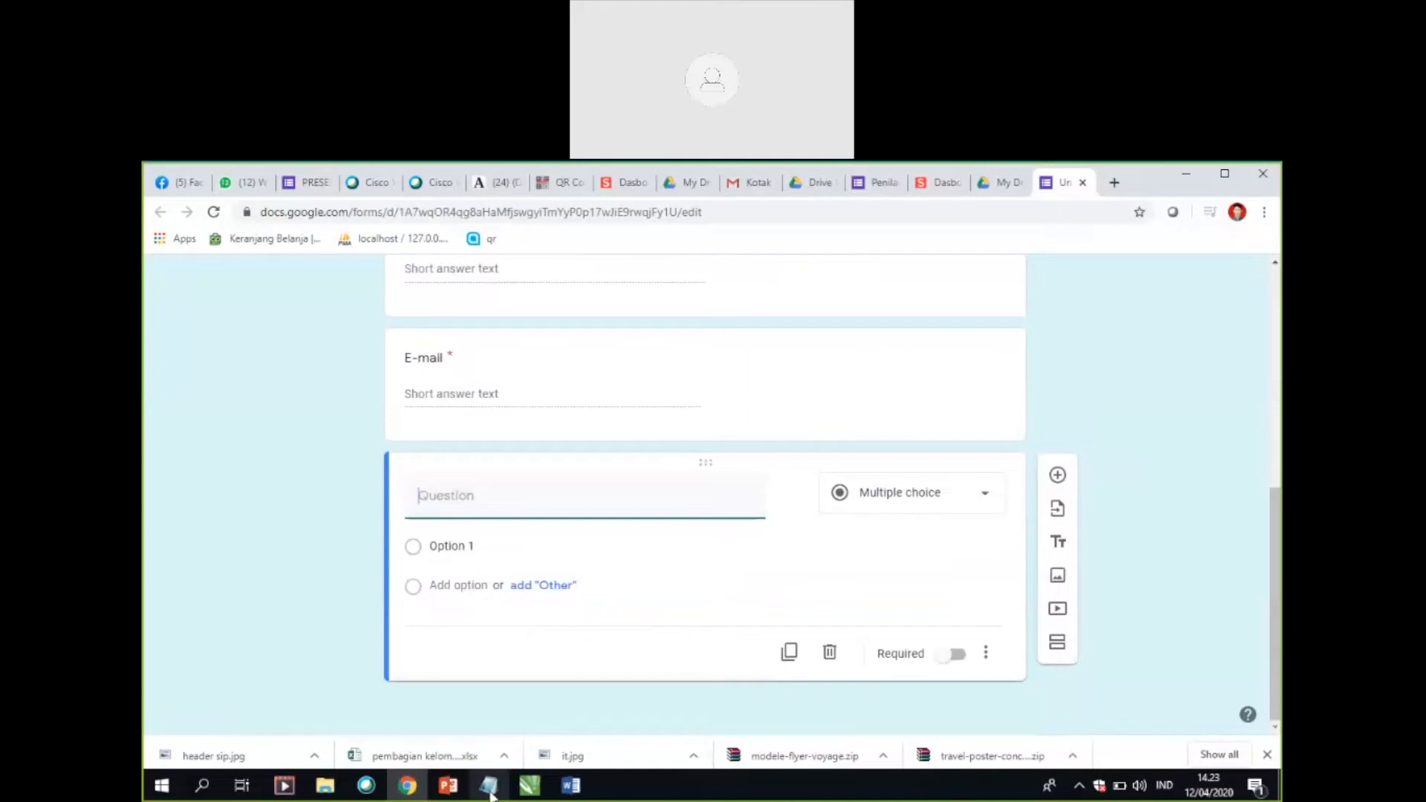
{"action": "left_click", "coordinate": [494, 508]}
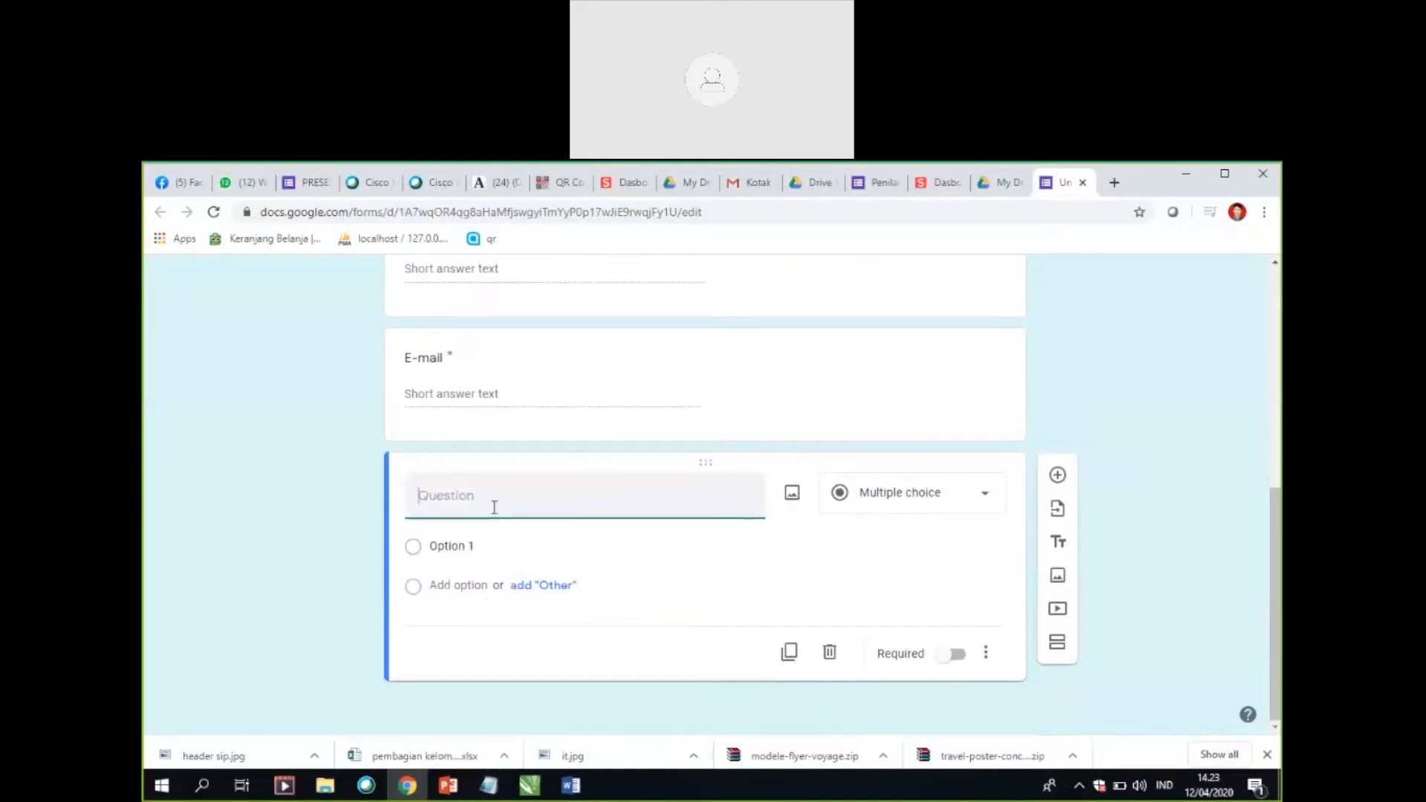
{"action": "type", "text": "Satuan Pendidikan"}
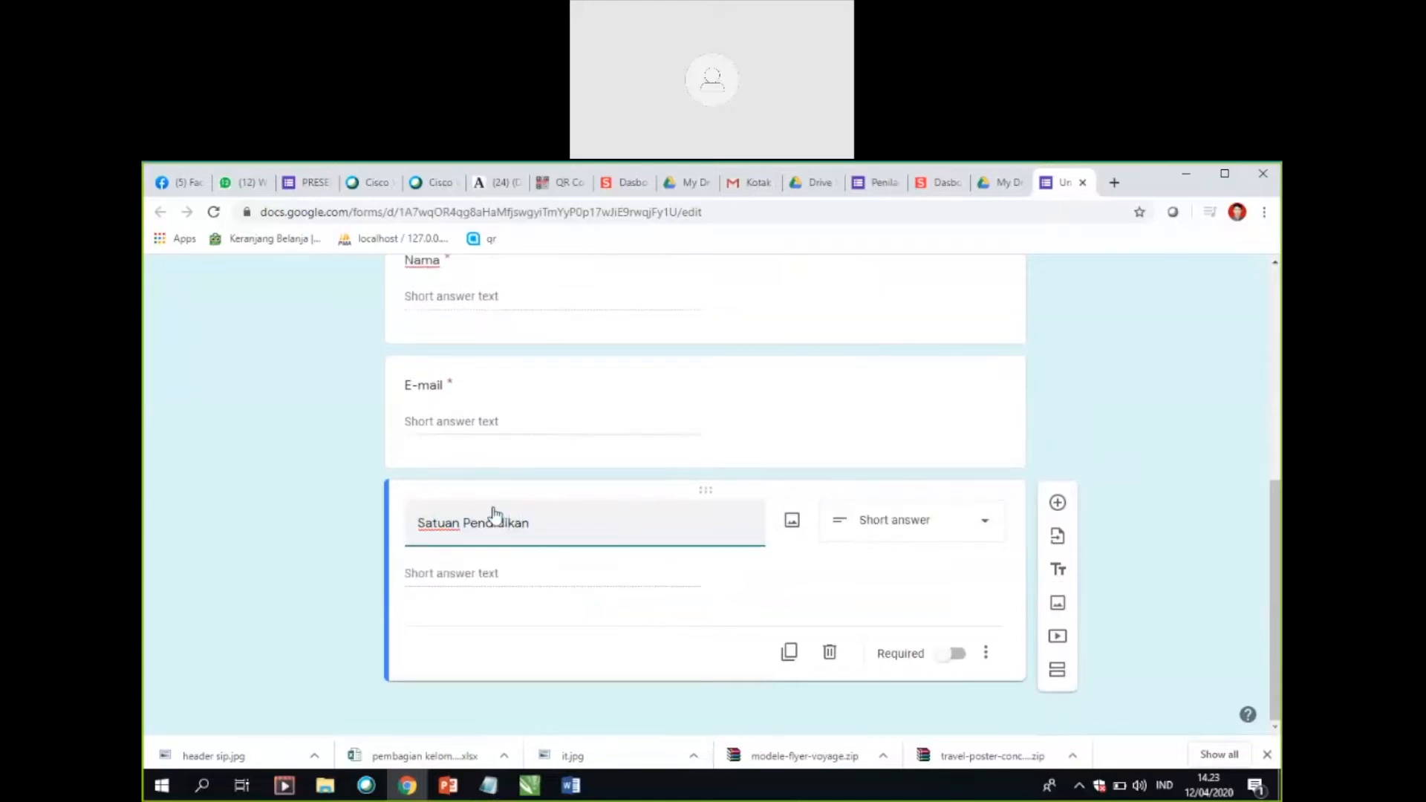
Step: Reword the third question's title to "Instansi unit Keja"
{"action": "key", "text": "Home"}
{"action": "type", "text": "Instansi"}
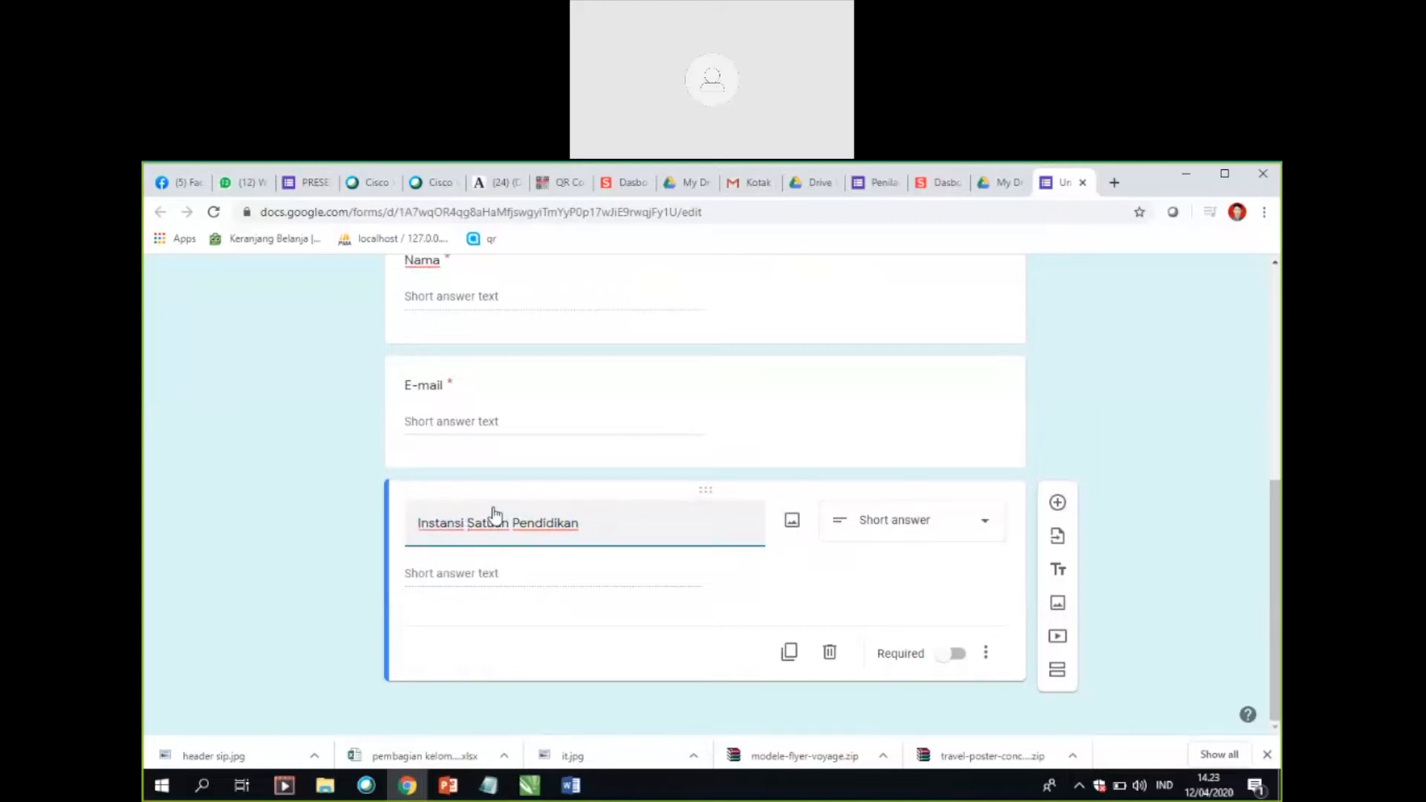
{"action": "key", "text": "Delete"}
{"action": "key", "text": "Delete"}
{"action": "key", "text": "Delete"}
{"action": "key", "text": "Delete"}
{"action": "key", "text": "Delete"}
{"action": "key", "text": "Delete"}
{"action": "key", "text": "Delete"}
{"action": "key", "text": "Delete"}
{"action": "key", "text": "Delete"}
{"action": "key", "text": "Delete"}
{"action": "key", "text": "Delete"}
{"action": "key", "text": "Delete"}
{"action": "key", "text": "Delete"}
{"action": "key", "text": "Delete"}
{"action": "key", "text": "Delete"}
{"action": "type", "text": "unit Keja"}
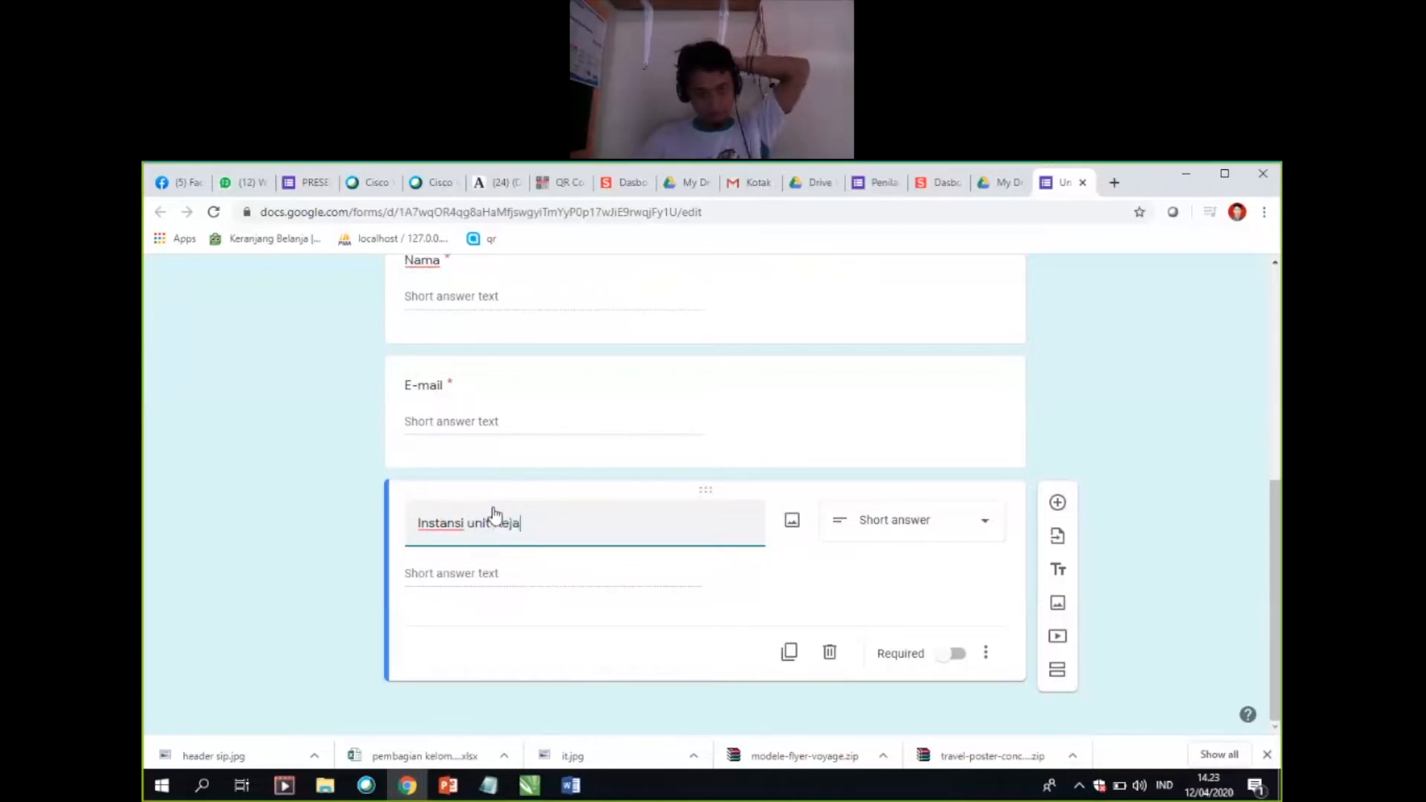
{"action": "left_click", "coordinate": [502, 571]}
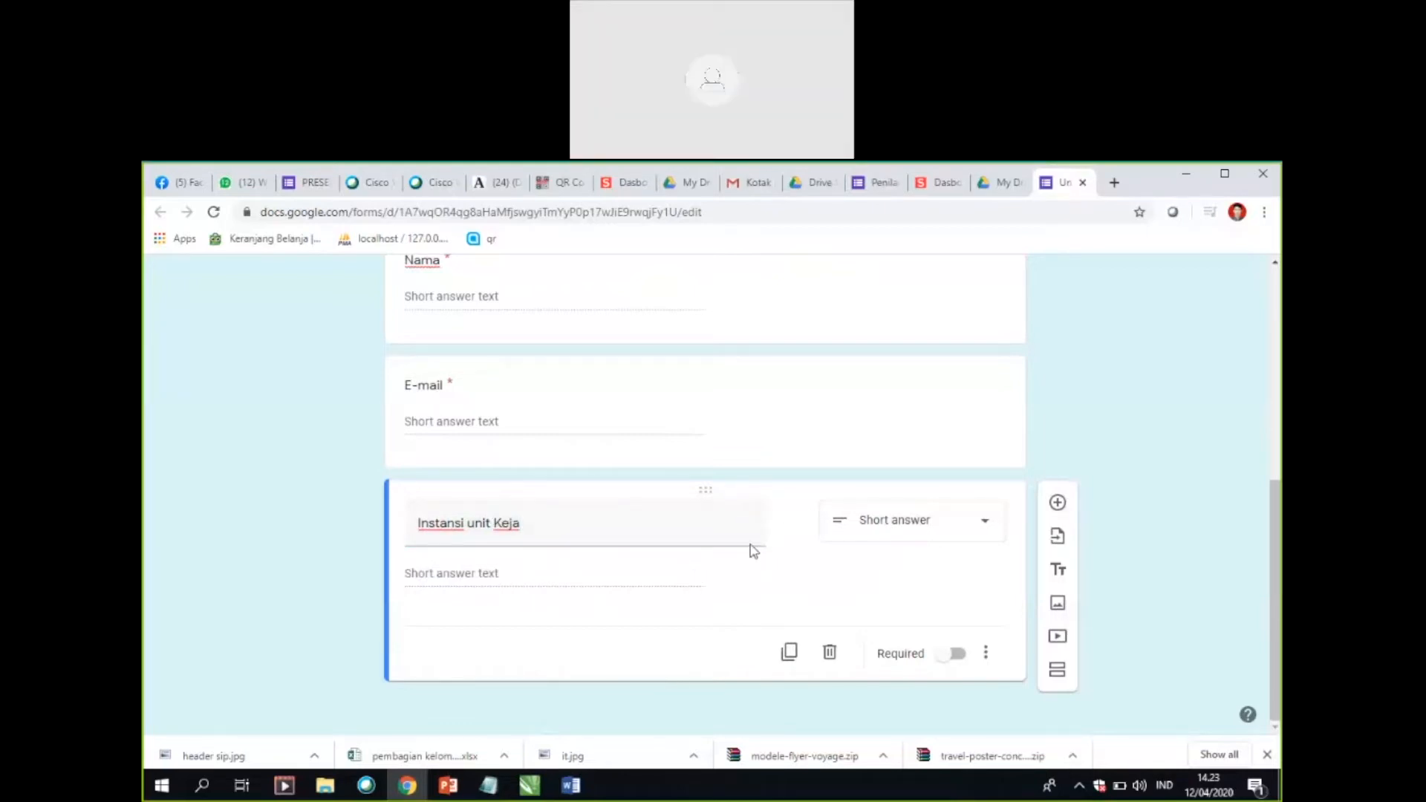
Step: Add a new section after the third question and title it "lanjutan inputan"
{"action": "scroll", "coordinate": [595, 451], "scroll_direction": "up", "scroll_amount": 3}
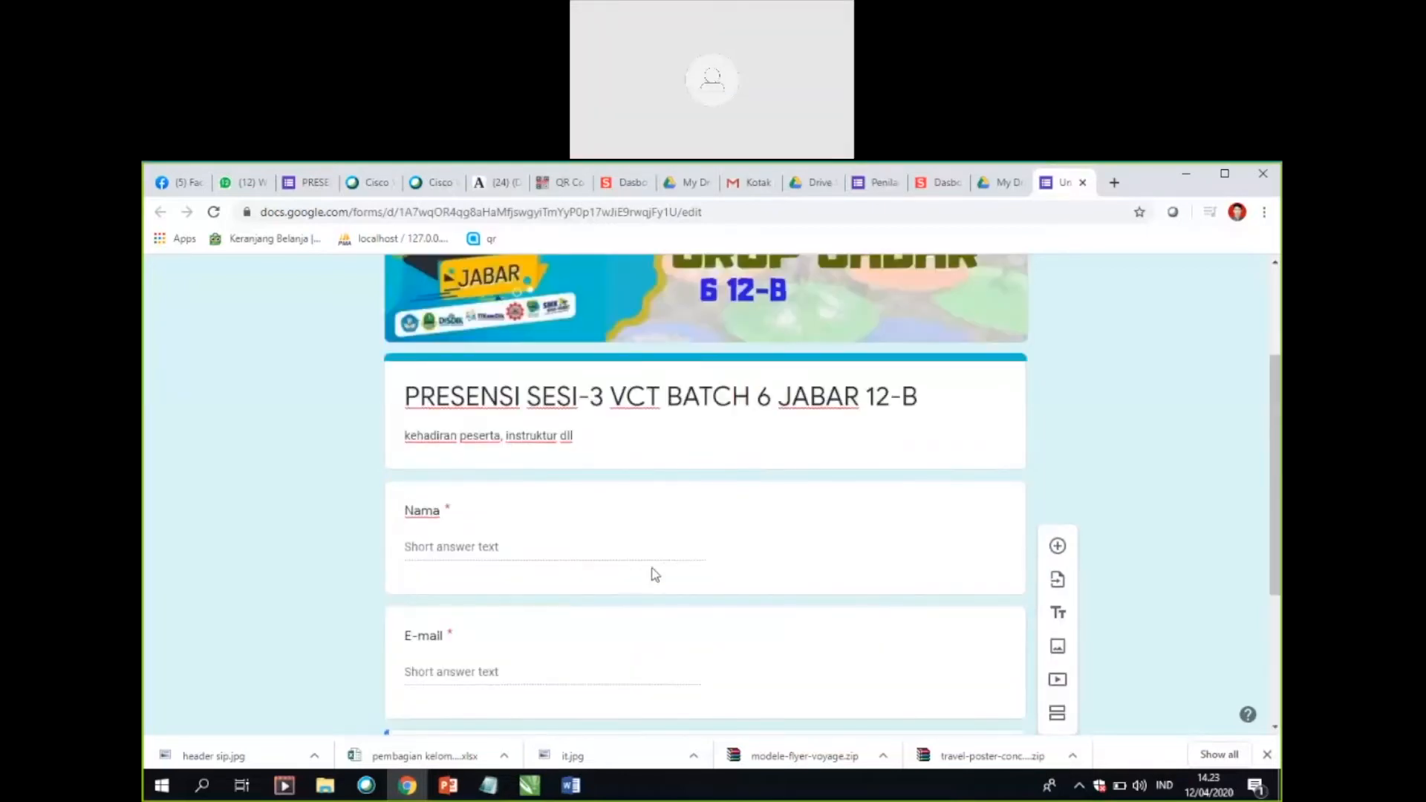
{"action": "scroll", "coordinate": [697, 600], "scroll_direction": "down", "scroll_amount": 3}
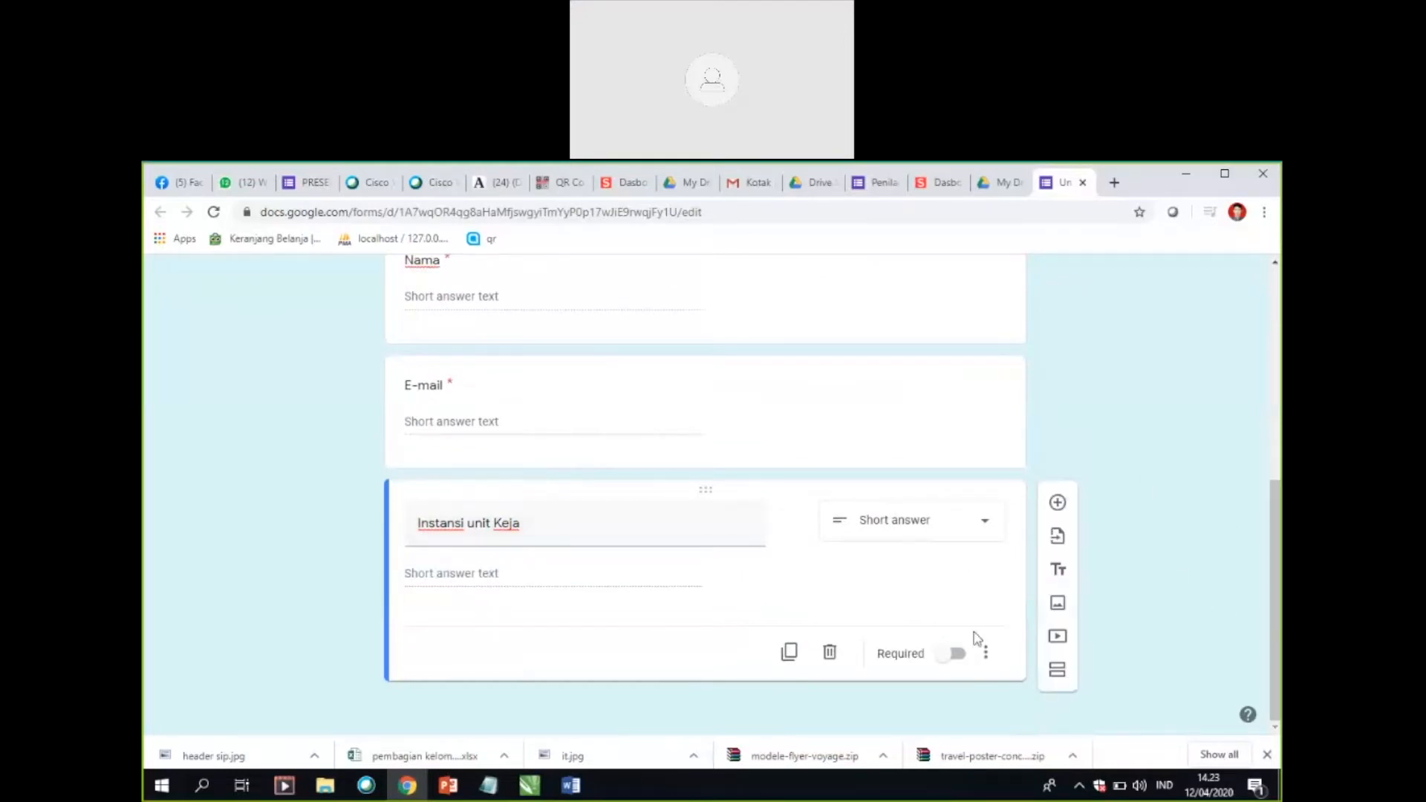
{"action": "left_click", "coordinate": [1059, 673]}
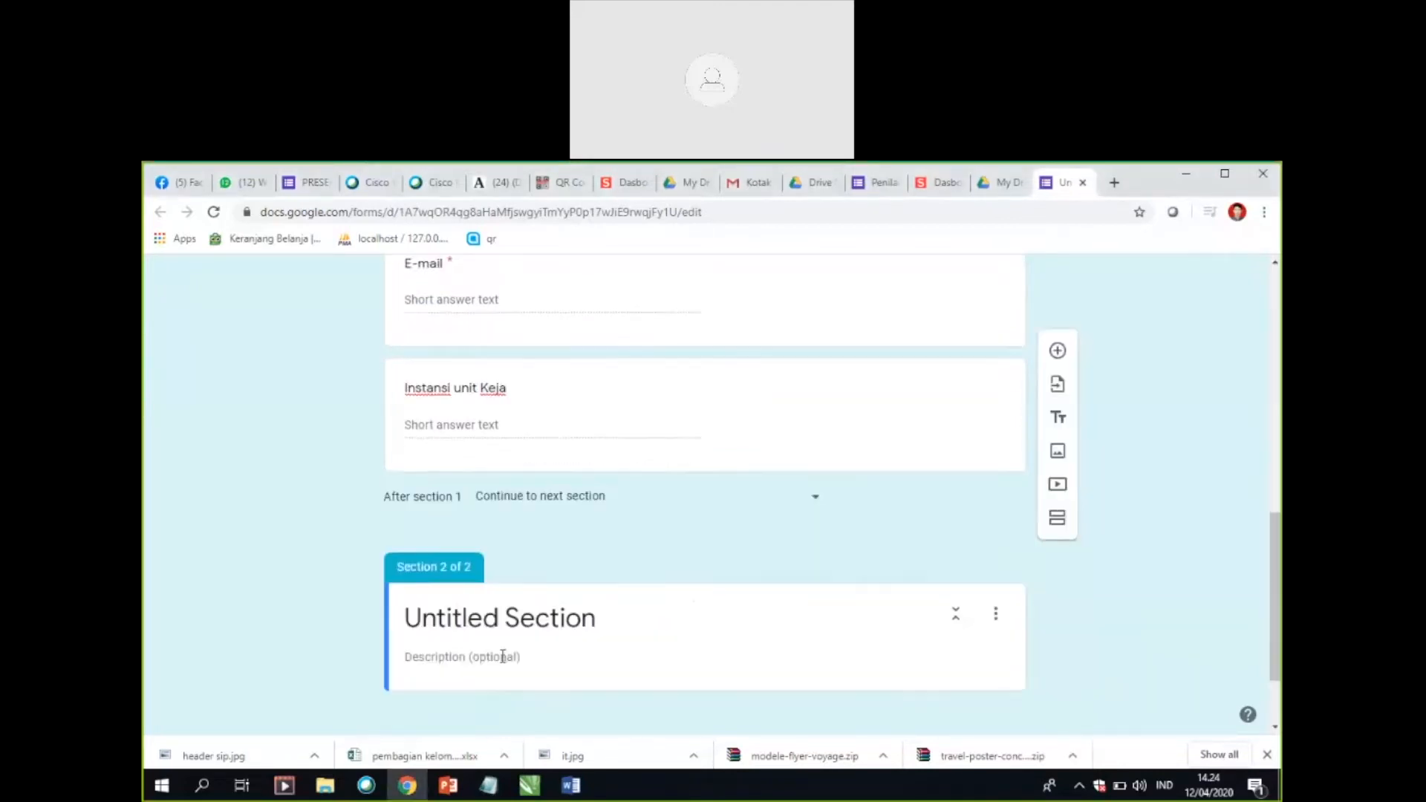
{"action": "left_click", "coordinate": [566, 609]}
{"action": "type", "text": "la"}
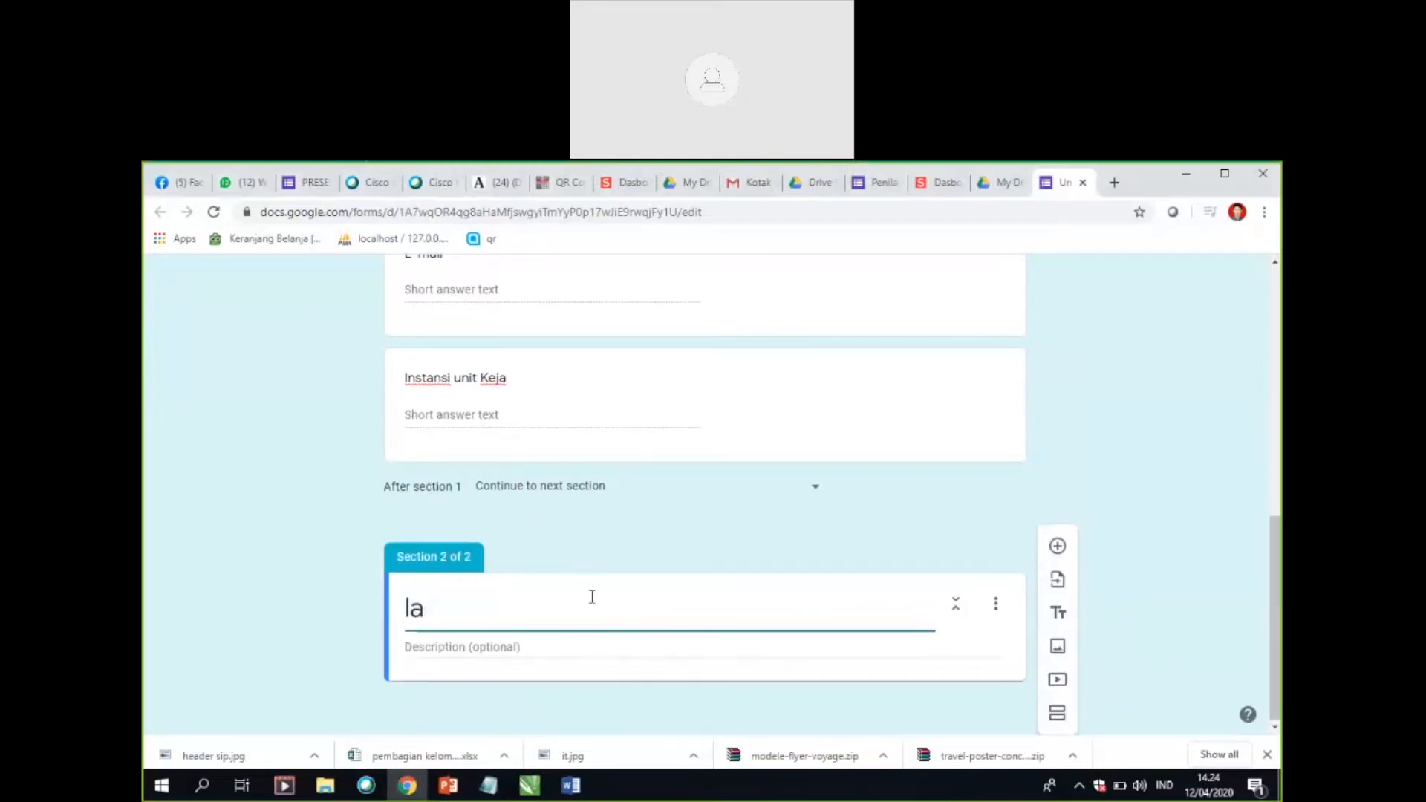
{"action": "type", "text": "njutan in"}
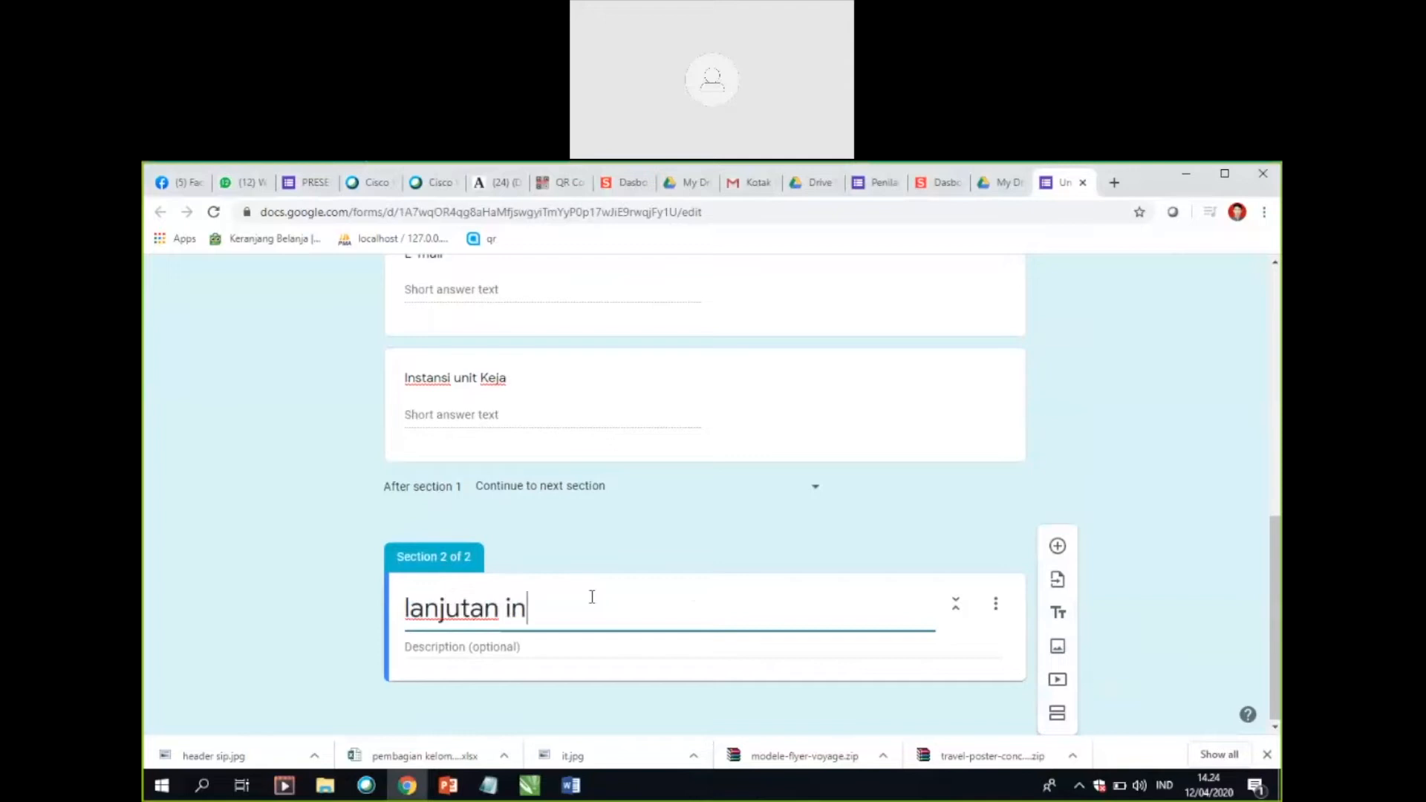
{"action": "type", "text": "putan"}
Step: Add a short-answer question titled "No Whatshap" to the "lanjutan inputan" section
{"action": "scroll", "coordinate": [613, 503], "scroll_direction": "up", "scroll_amount": 1}
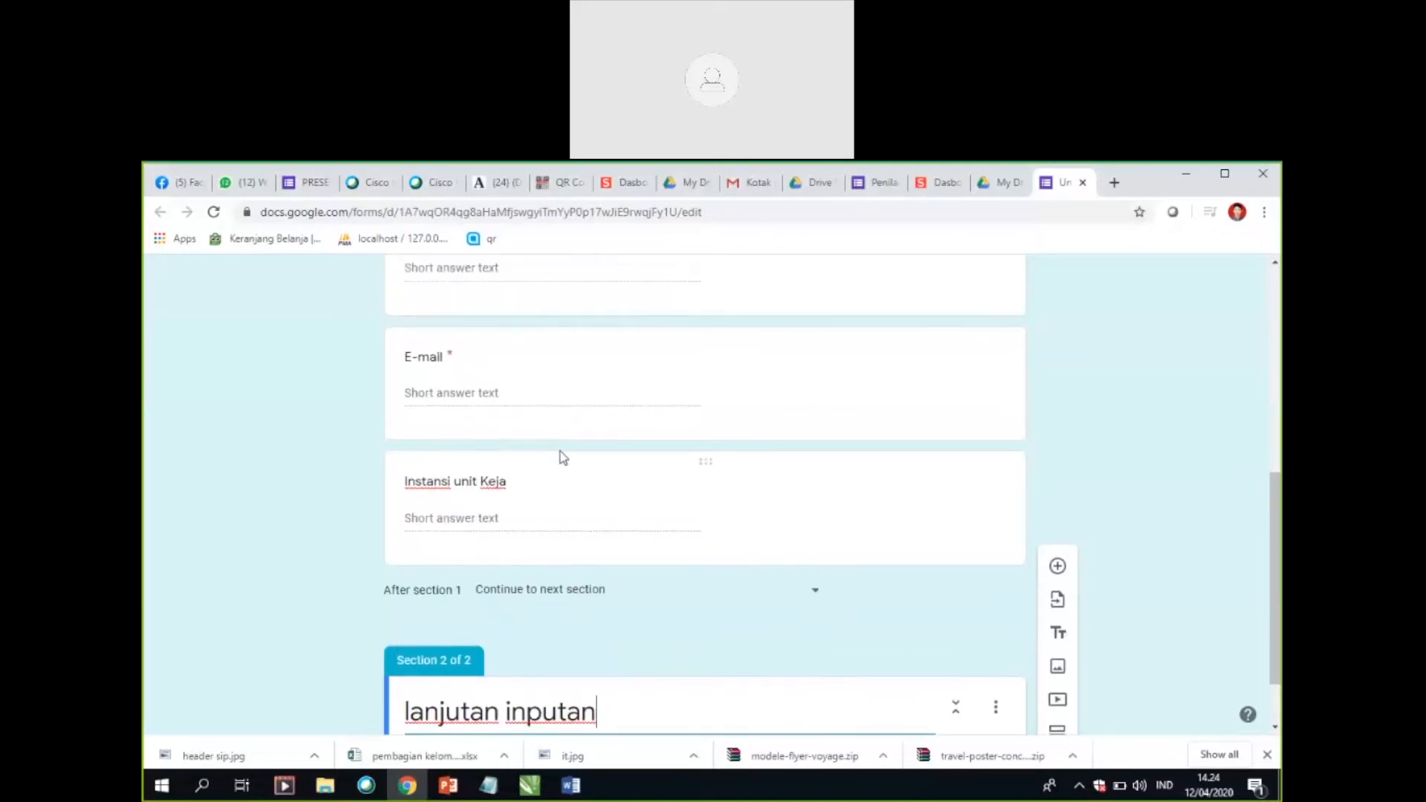
{"action": "scroll", "coordinate": [557, 455], "scroll_direction": "up", "scroll_amount": 2}
{"action": "scroll", "coordinate": [624, 550], "scroll_direction": "down", "scroll_amount": 3}
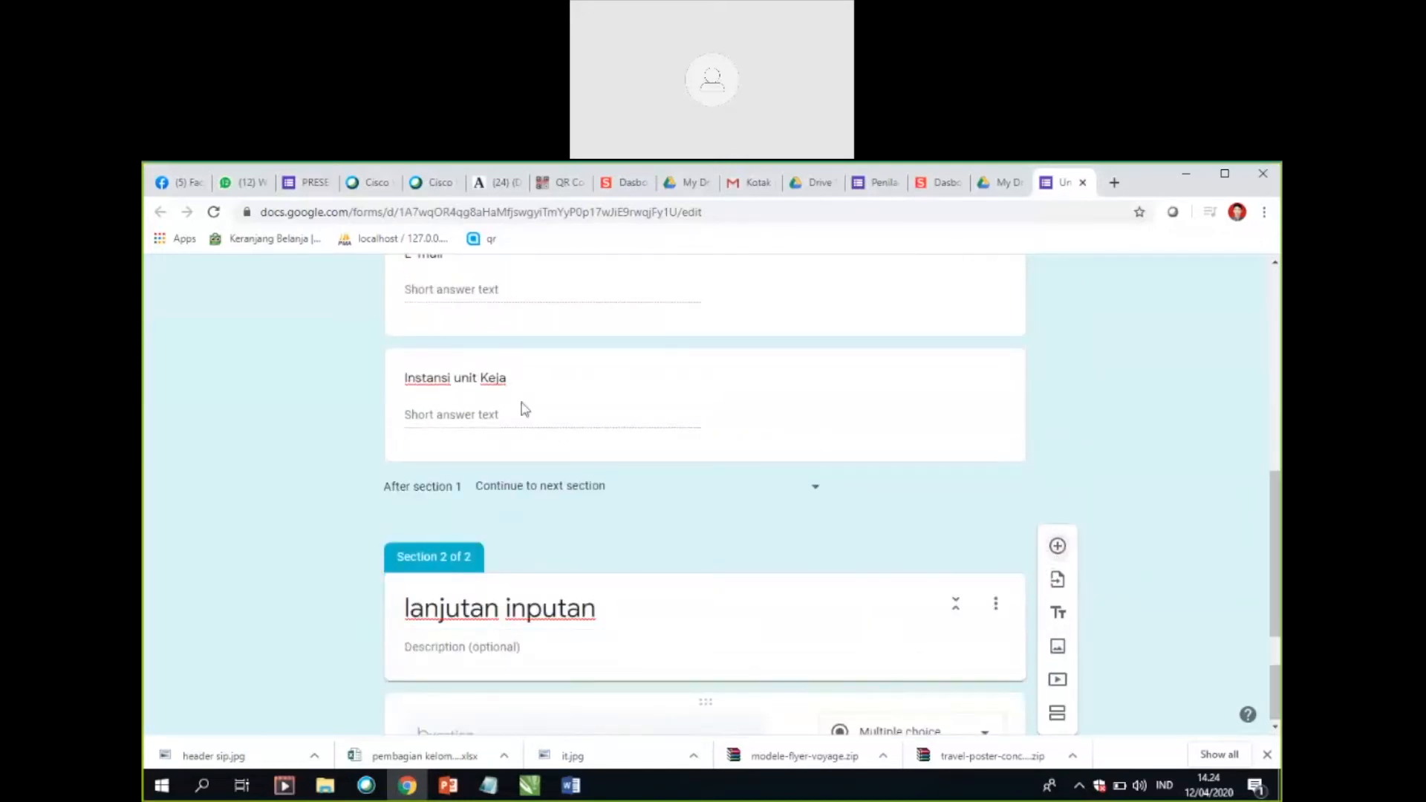
{"action": "scroll", "coordinate": [586, 671], "scroll_direction": "down", "scroll_amount": 1}
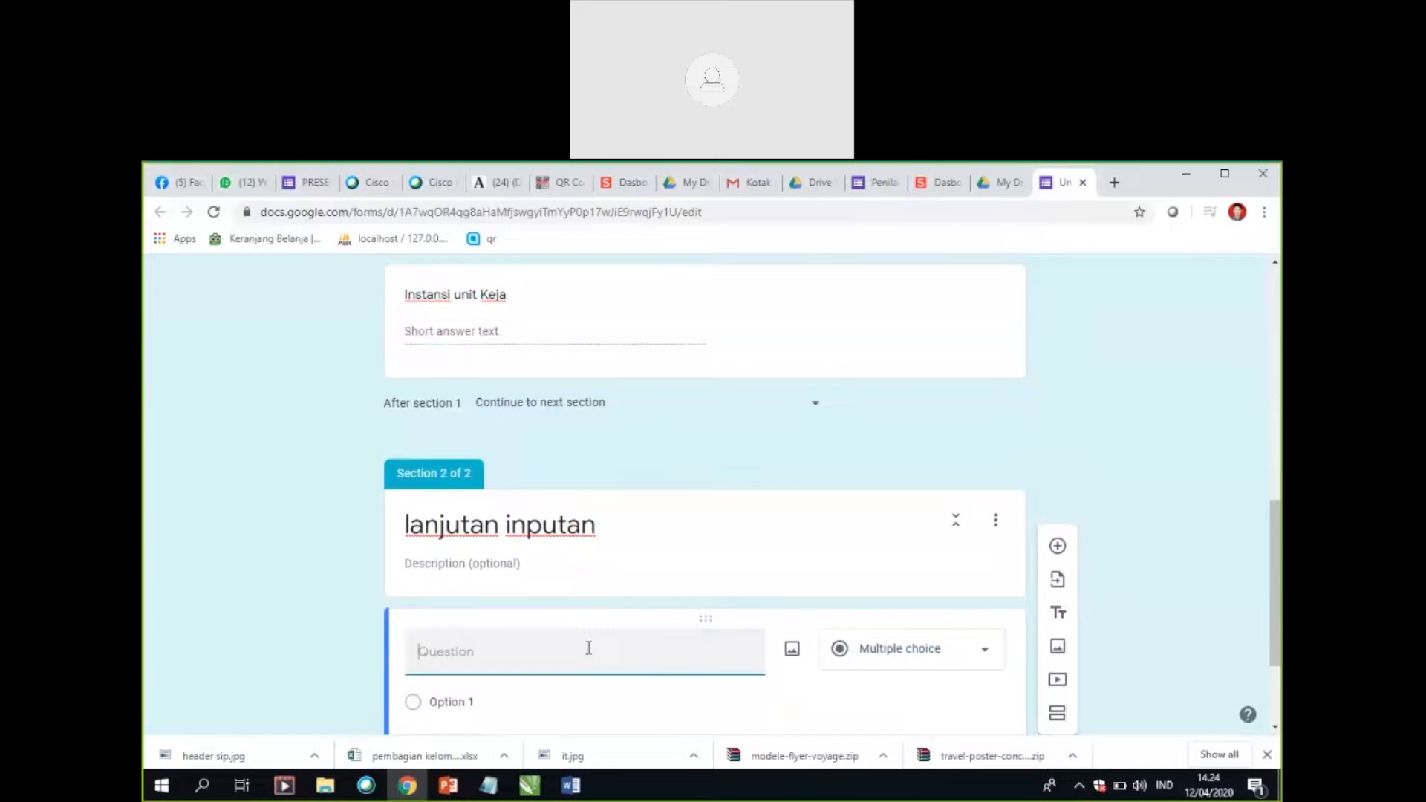
{"action": "scroll", "coordinate": [588, 646], "scroll_direction": "up", "scroll_amount": 1}
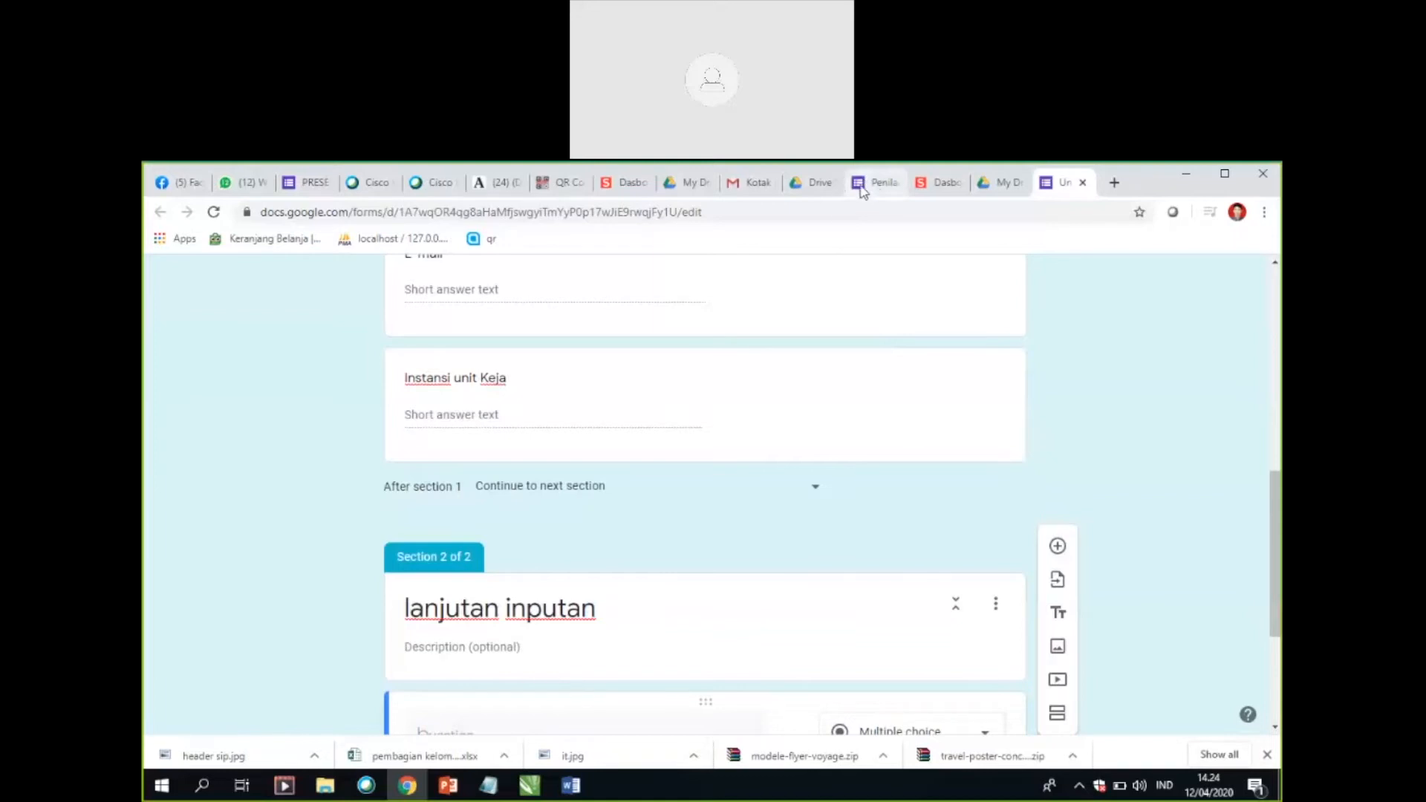
{"action": "scroll", "coordinate": [735, 520], "scroll_direction": "down", "scroll_amount": 2}
{"action": "type", "text": "No W"}
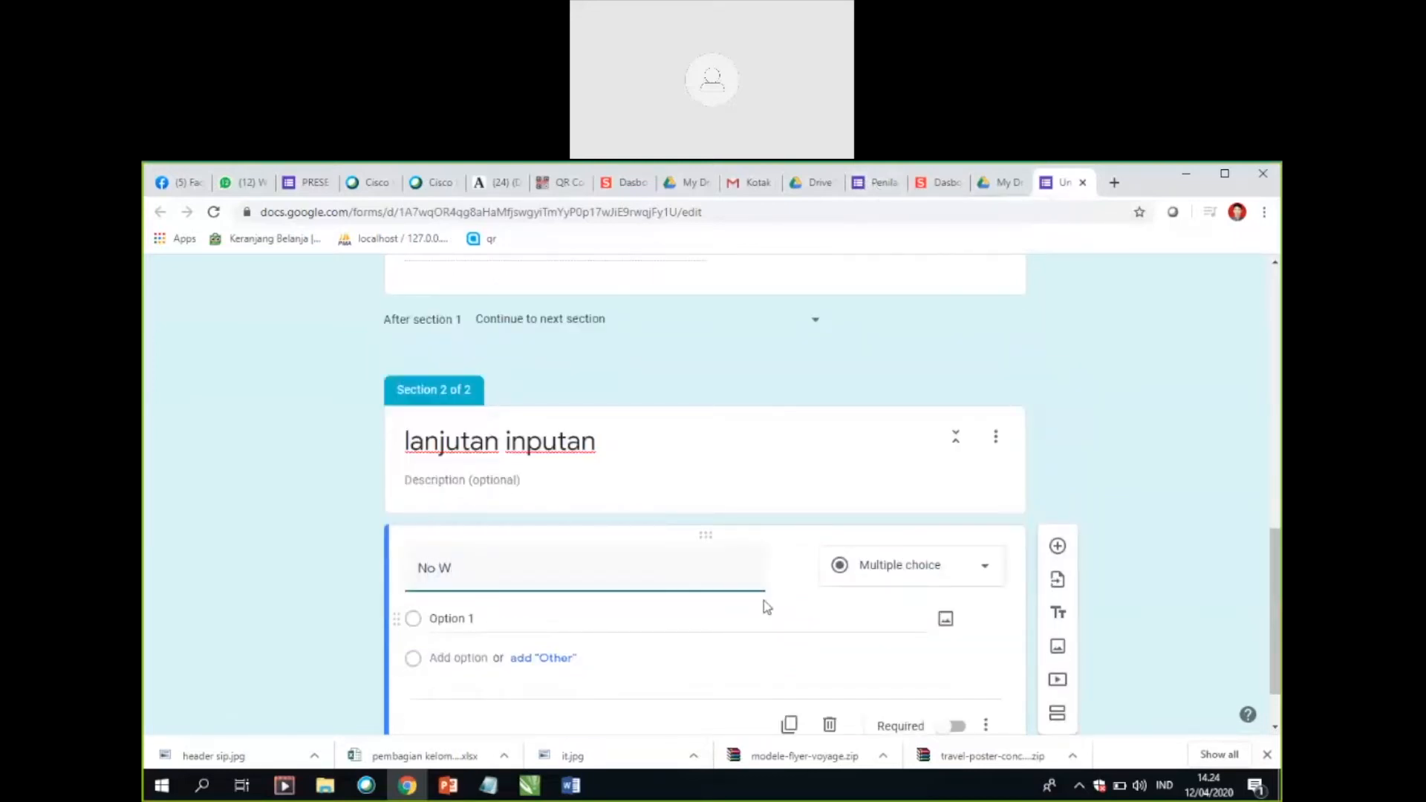
{"action": "type", "text": "hats"}
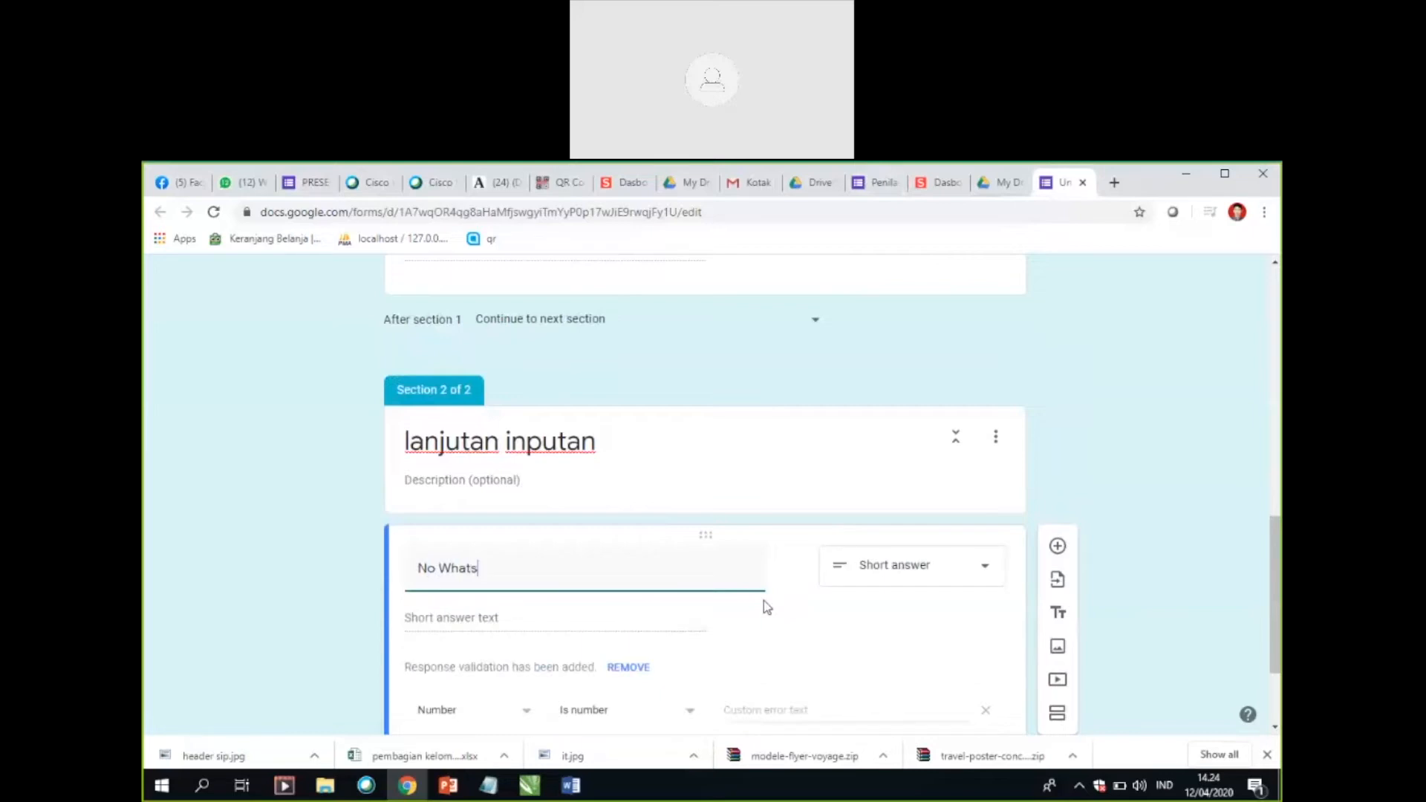
{"action": "type", "text": "sh"}
{"action": "key", "text": "BackSpace"}
{"action": "key", "text": "BackSpace"}
{"action": "type", "text": "hap"}
{"action": "scroll", "coordinate": [796, 582], "scroll_direction": "down", "scroll_amount": 2}
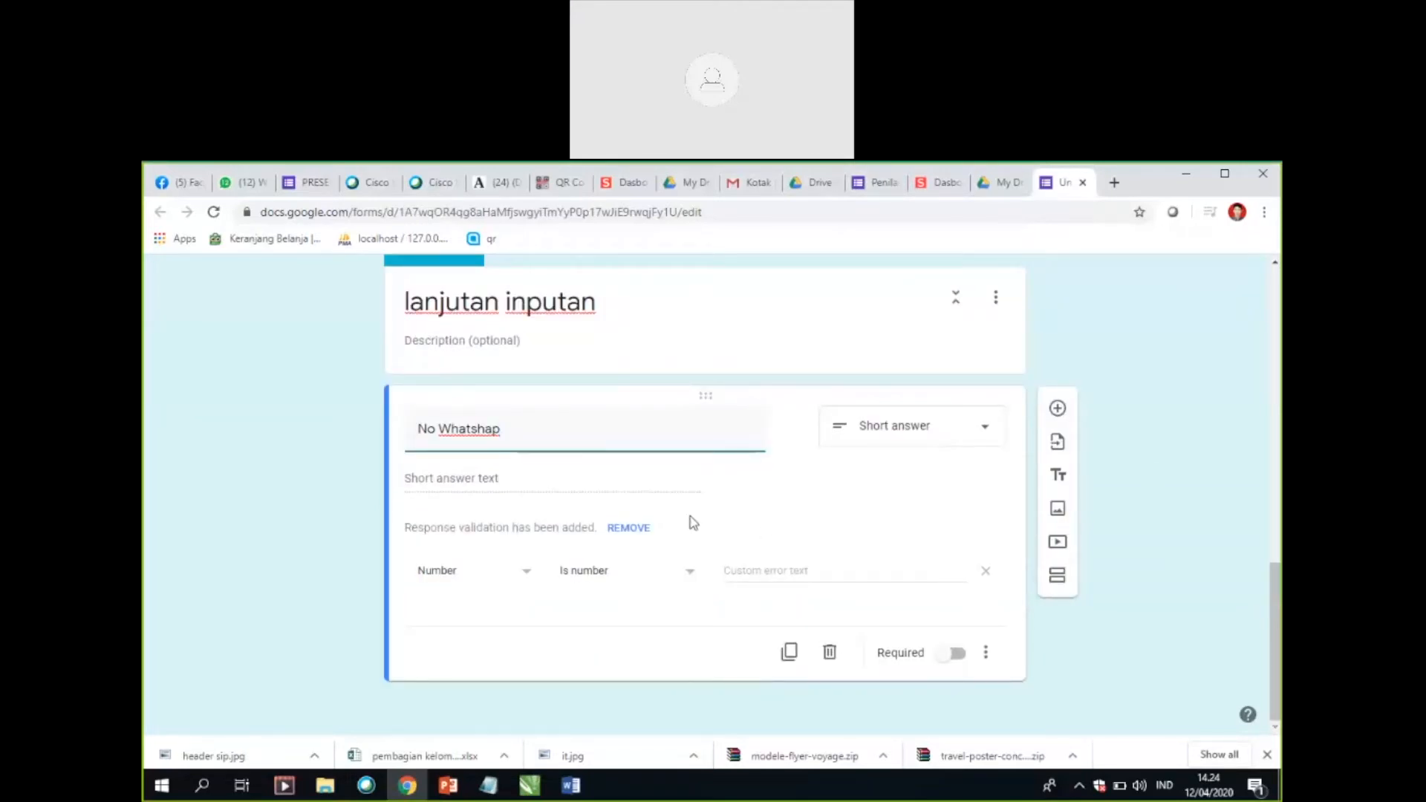
Step: Add a short-answer question titled "Nama Instruktur/PJ Wilayah" below "No Whatshap"
{"action": "left_click", "coordinate": [1057, 407]}
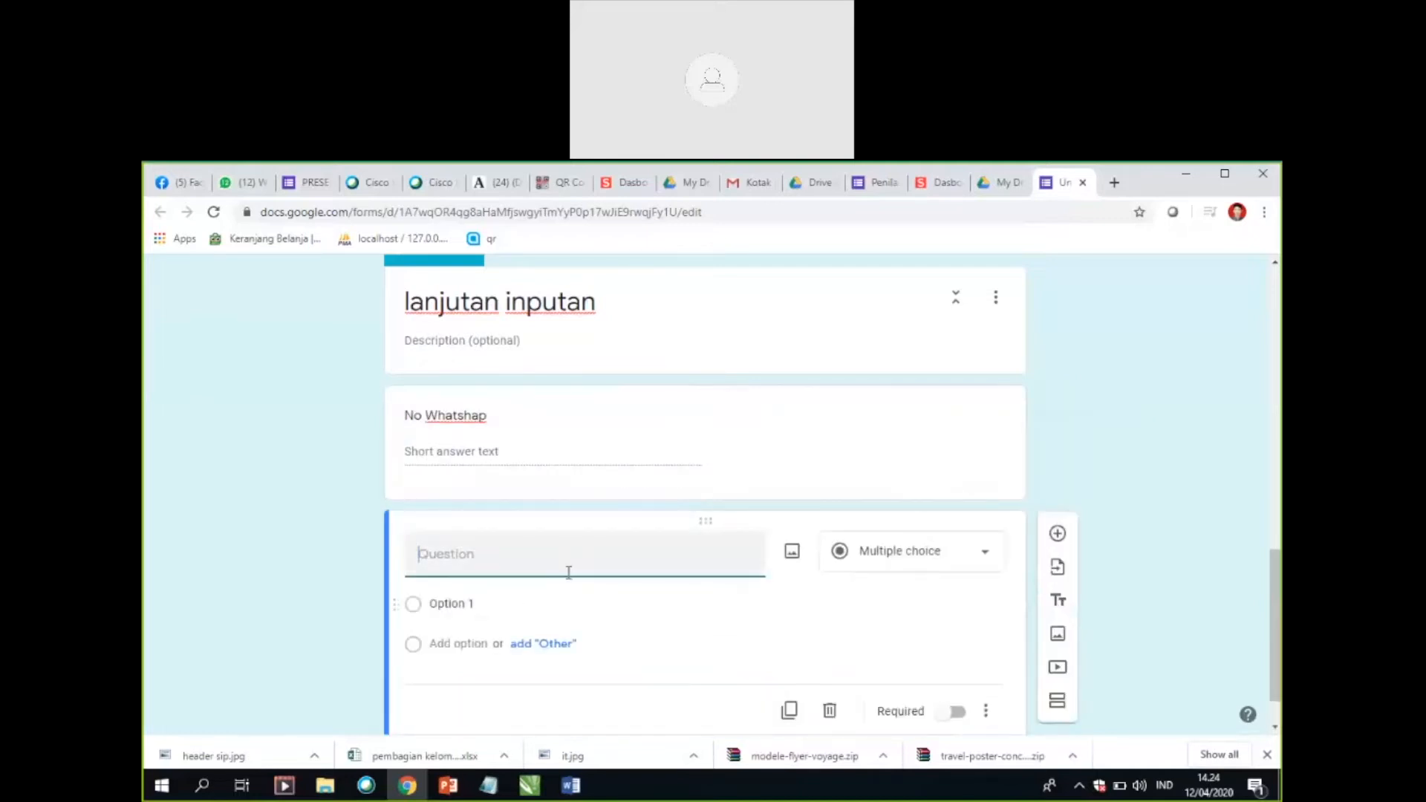
{"action": "scroll", "coordinate": [577, 572], "scroll_direction": "up", "scroll_amount": 2}
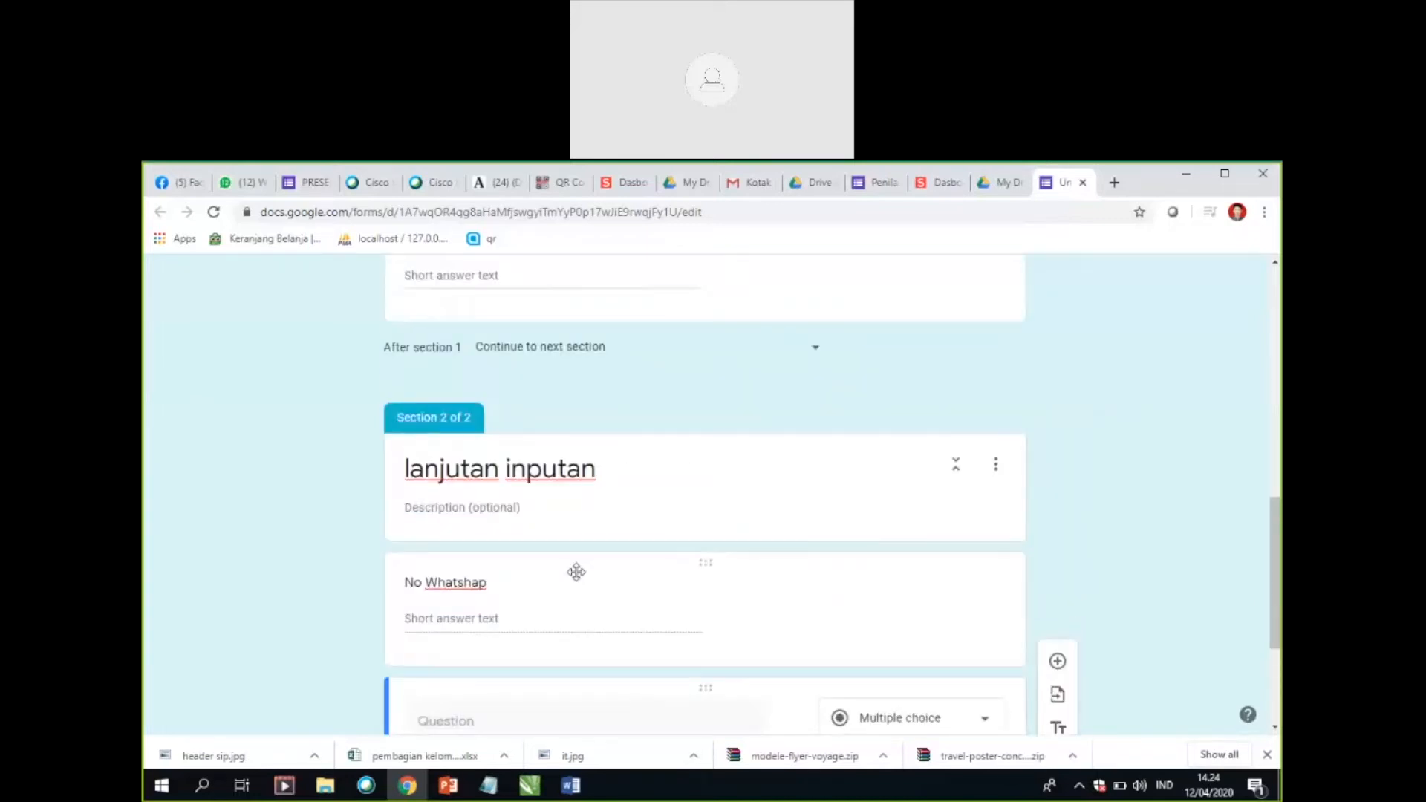
{"action": "scroll", "coordinate": [566, 570], "scroll_direction": "up", "scroll_amount": 5}
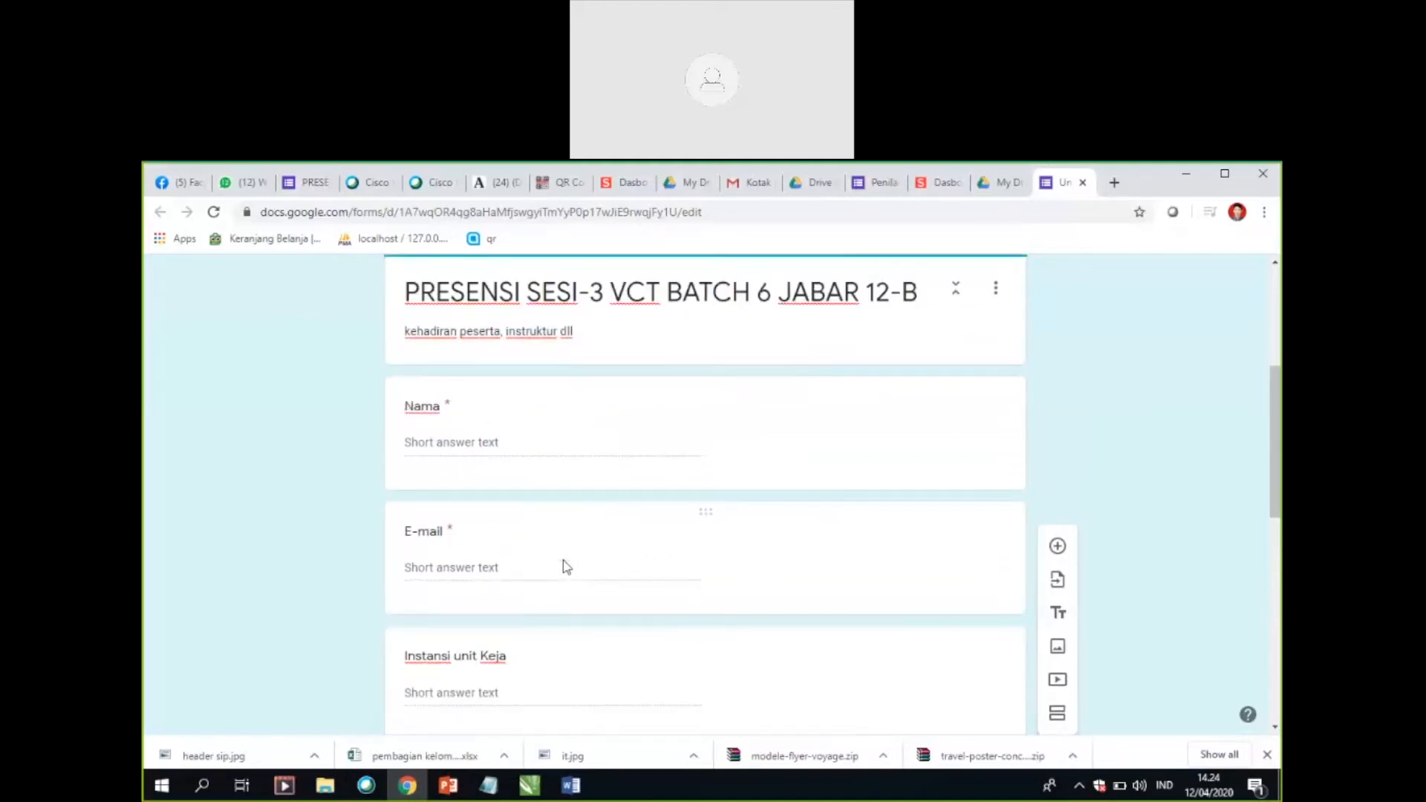
{"action": "scroll", "coordinate": [563, 568], "scroll_direction": "down", "scroll_amount": 7}
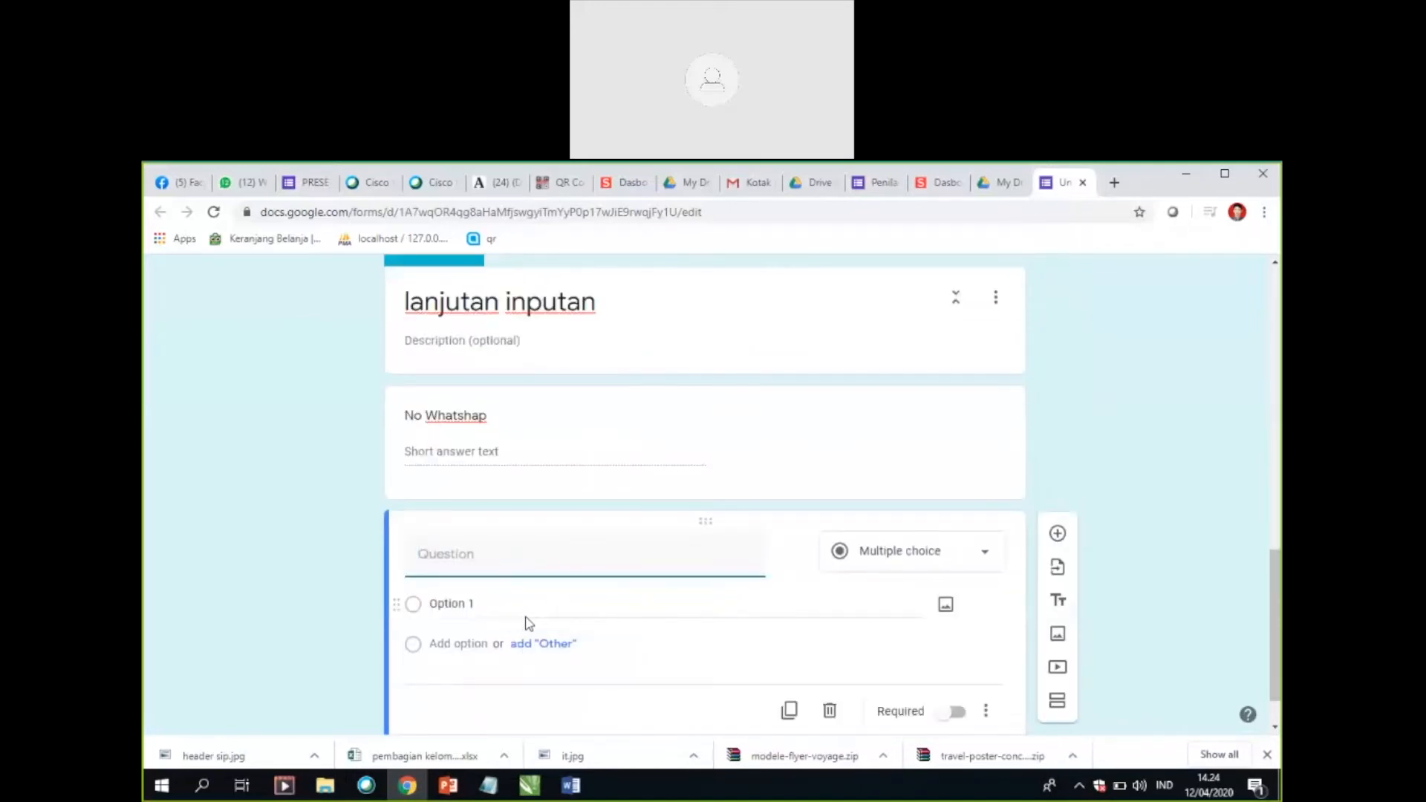
{"action": "type", "text": "Nama Instruktur"}
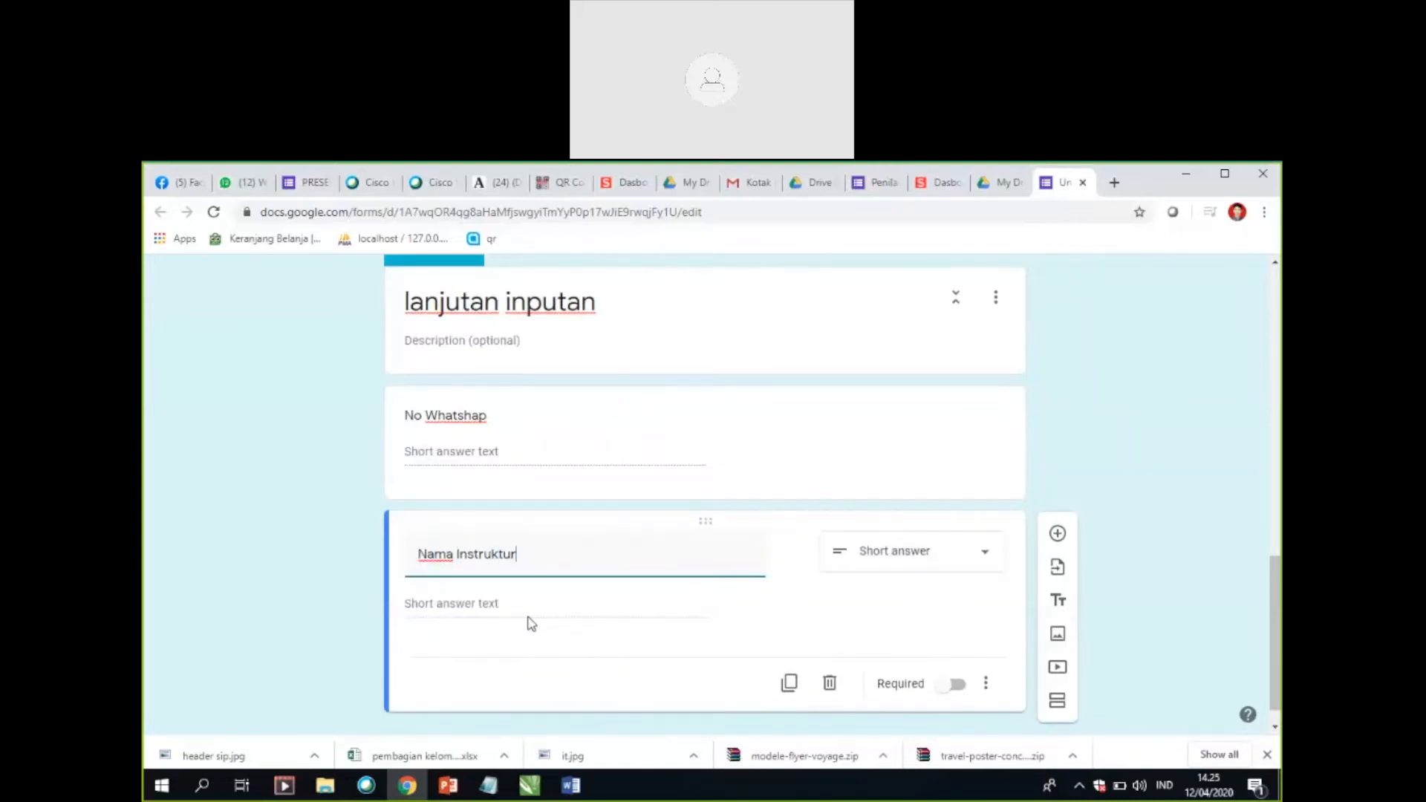
{"action": "type", "text": "/PJ Wilayah"}
{"action": "left_click", "coordinate": [507, 605]}
{"action": "scroll", "coordinate": [582, 620], "scroll_direction": "down", "scroll_amount": 1}
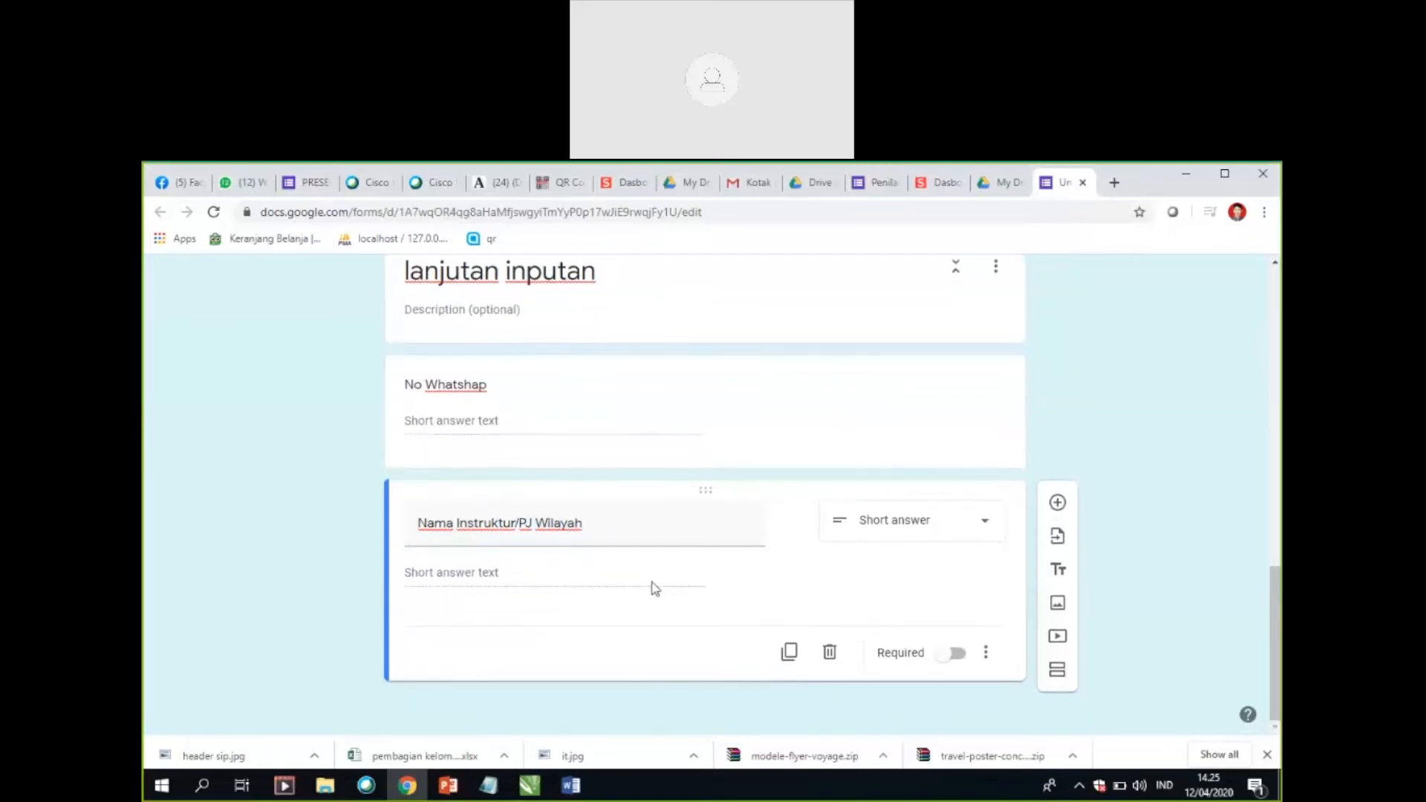
Step: Add a paragraph question titled "Saran" below "Nama Instruktur/PJ Wilayah"
{"action": "left_click", "coordinate": [1059, 506]}
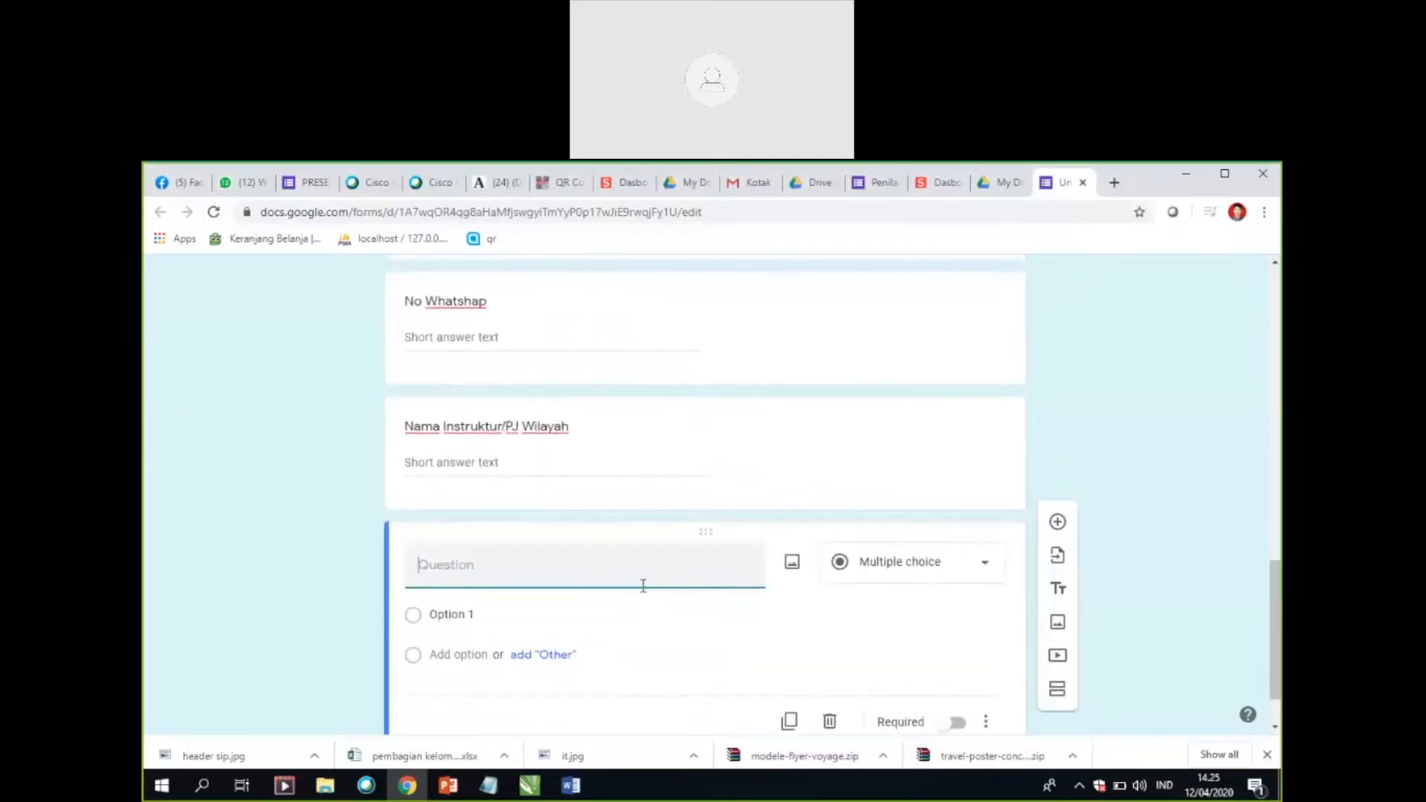
{"action": "scroll", "coordinate": [649, 574], "scroll_direction": "up", "scroll_amount": 2}
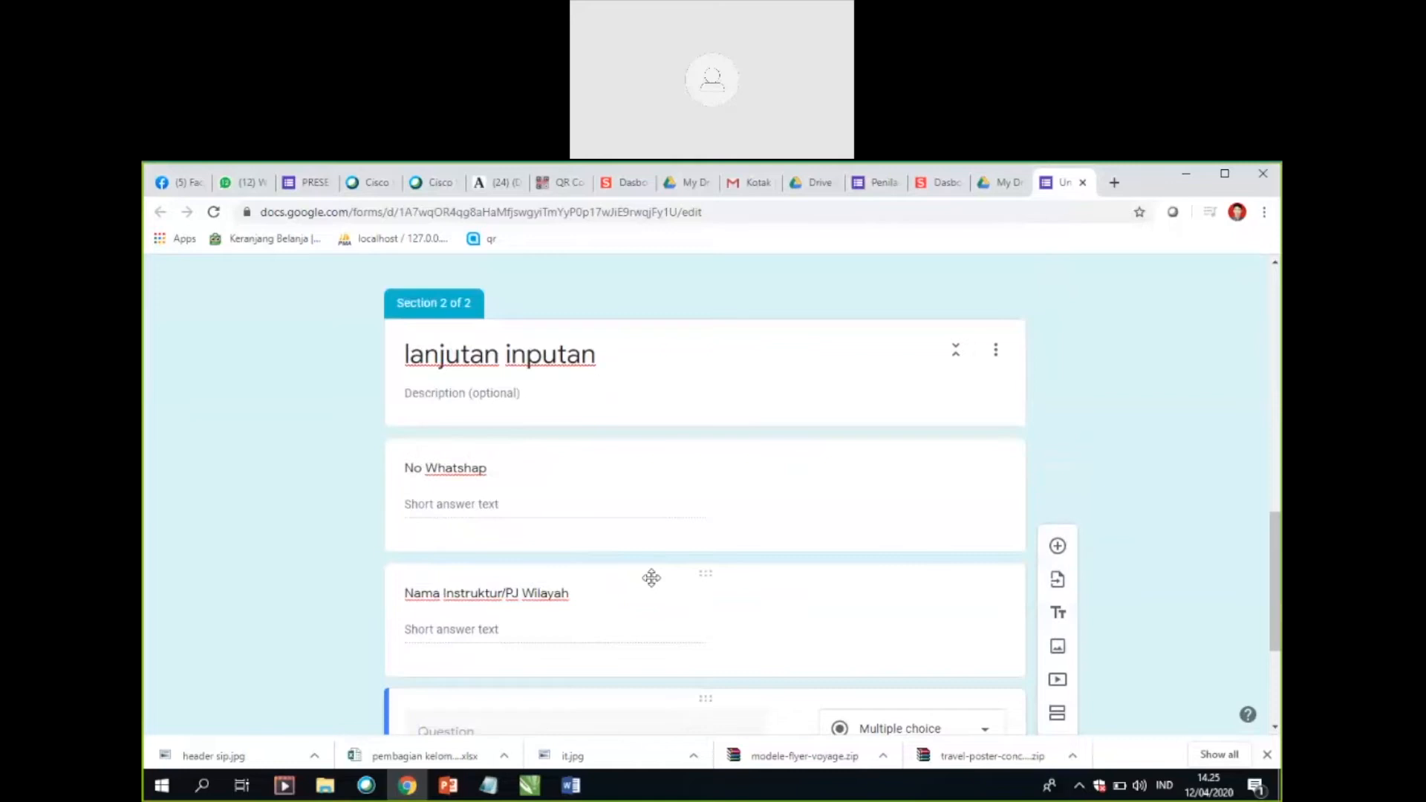
{"action": "left_click", "coordinate": [488, 786]}
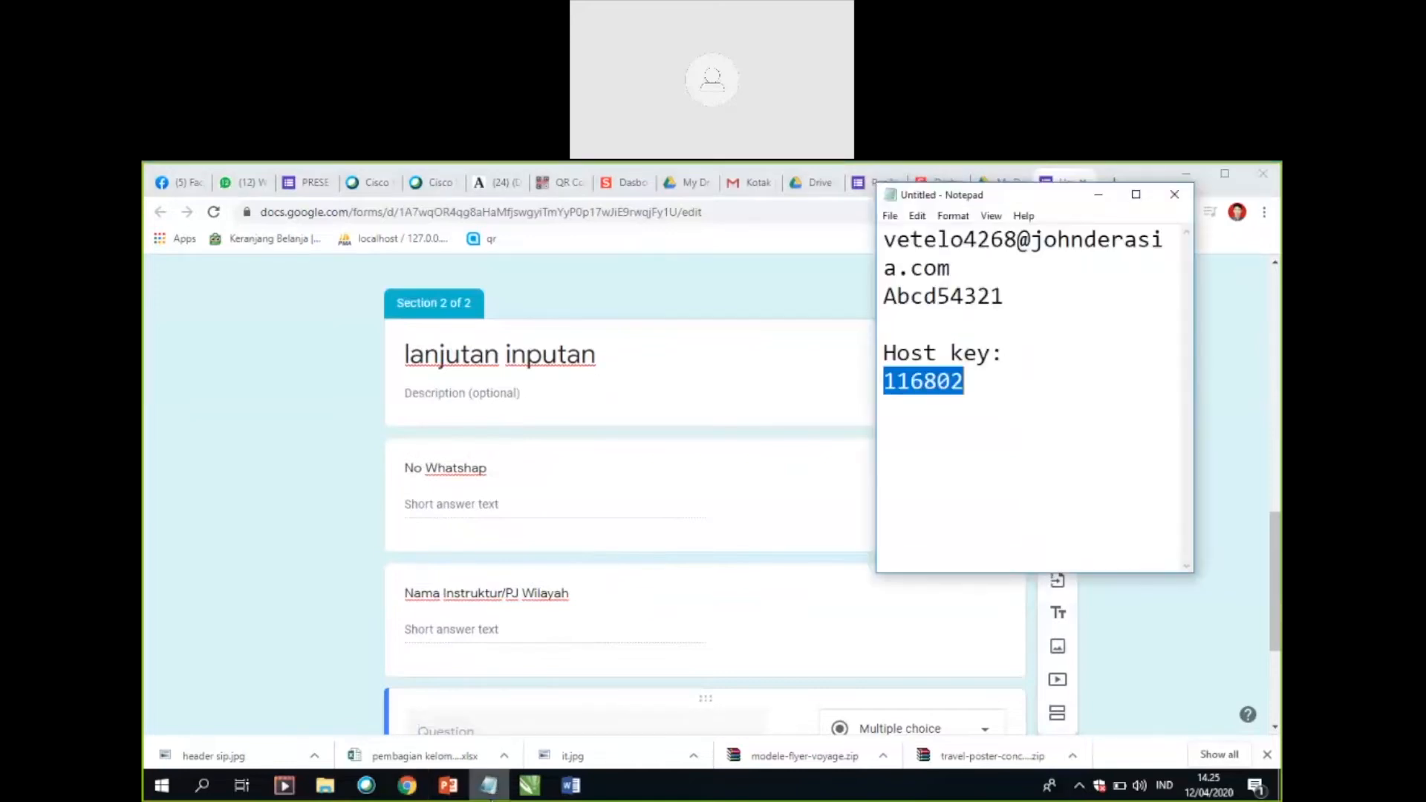
{"action": "left_click", "coordinate": [488, 786]}
{"action": "scroll", "coordinate": [642, 621], "scroll_direction": "down", "scroll_amount": 1}
{"action": "scroll", "coordinate": [643, 621], "scroll_direction": "down", "scroll_amount": 2}
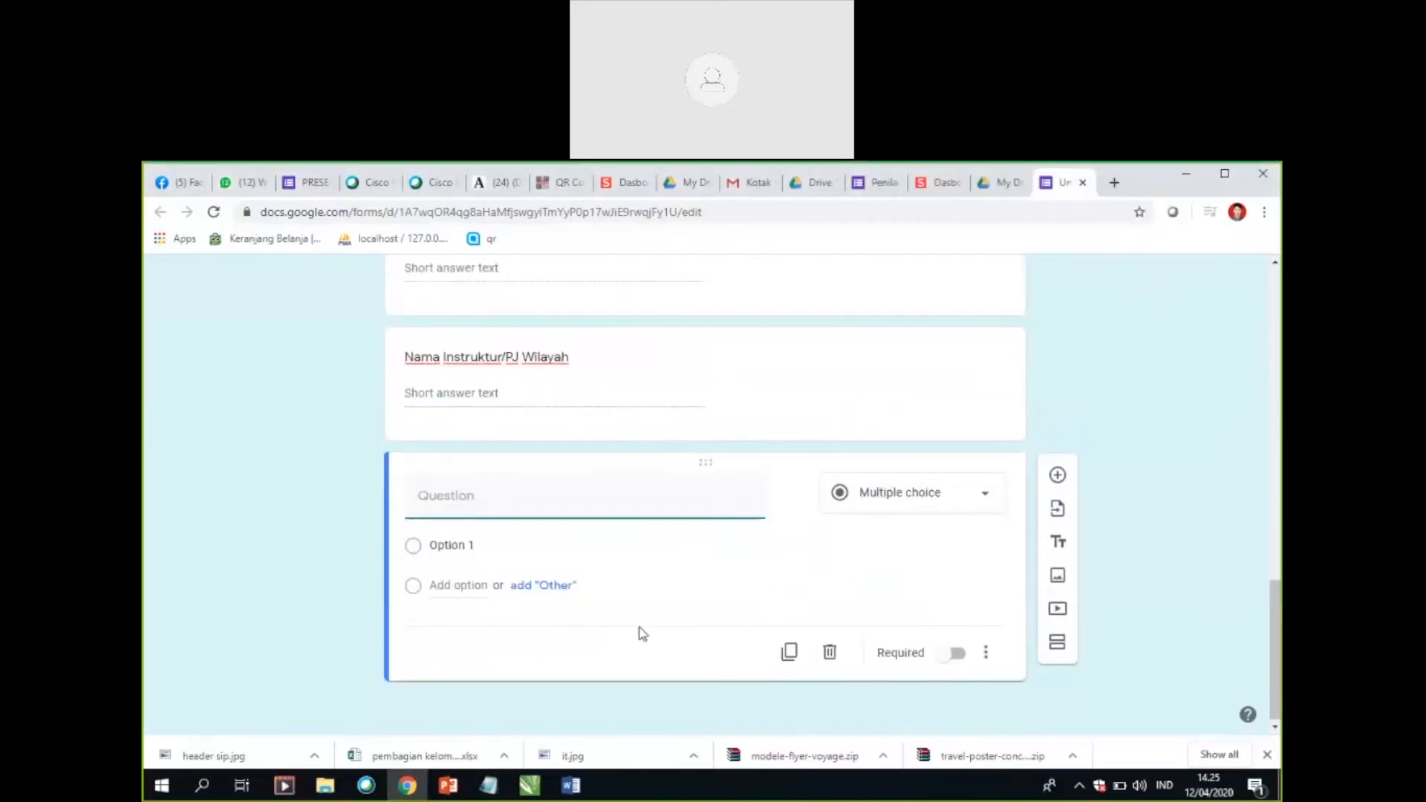
{"action": "type", "text": "Saran"}
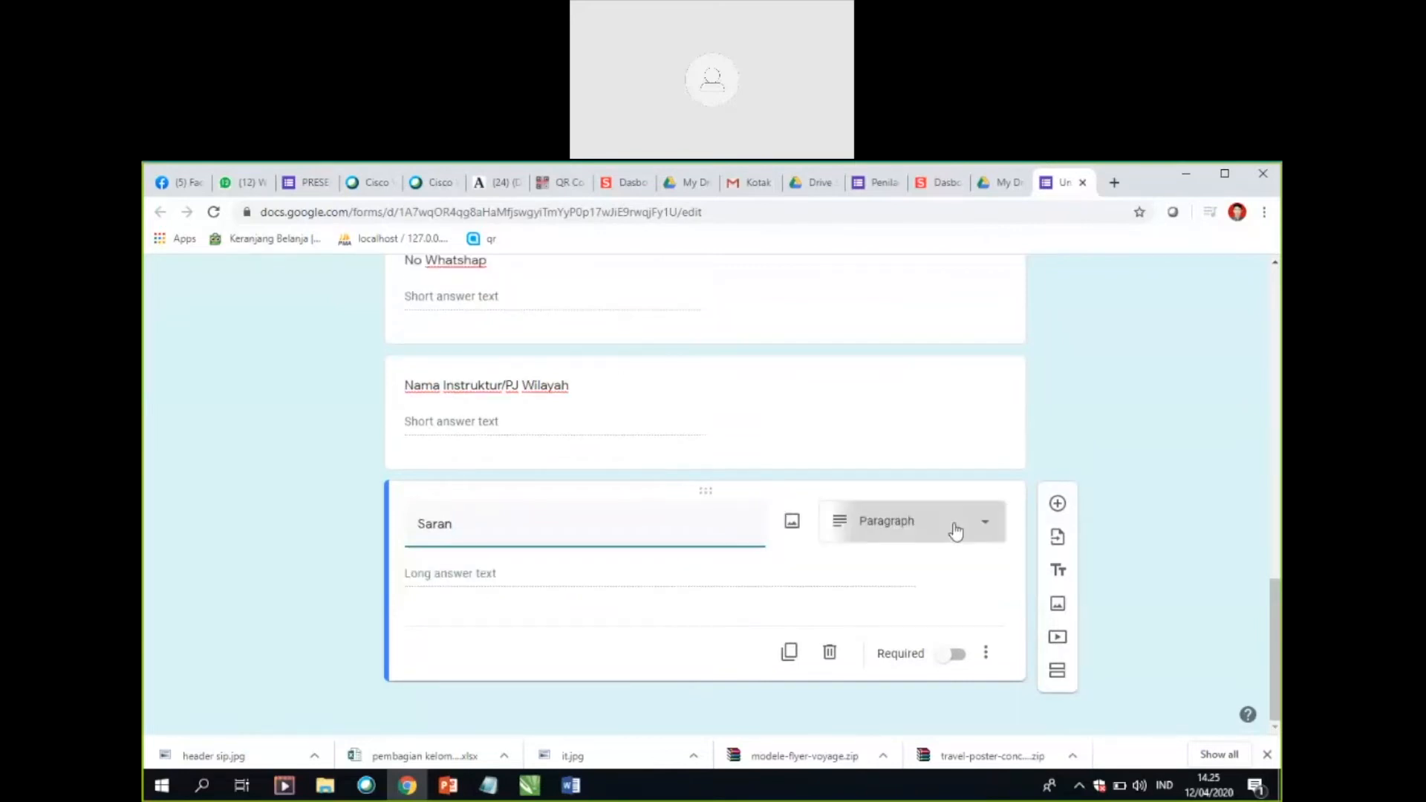
{"action": "left_click", "coordinate": [955, 532]}
{"action": "left_click", "coordinate": [635, 594]}
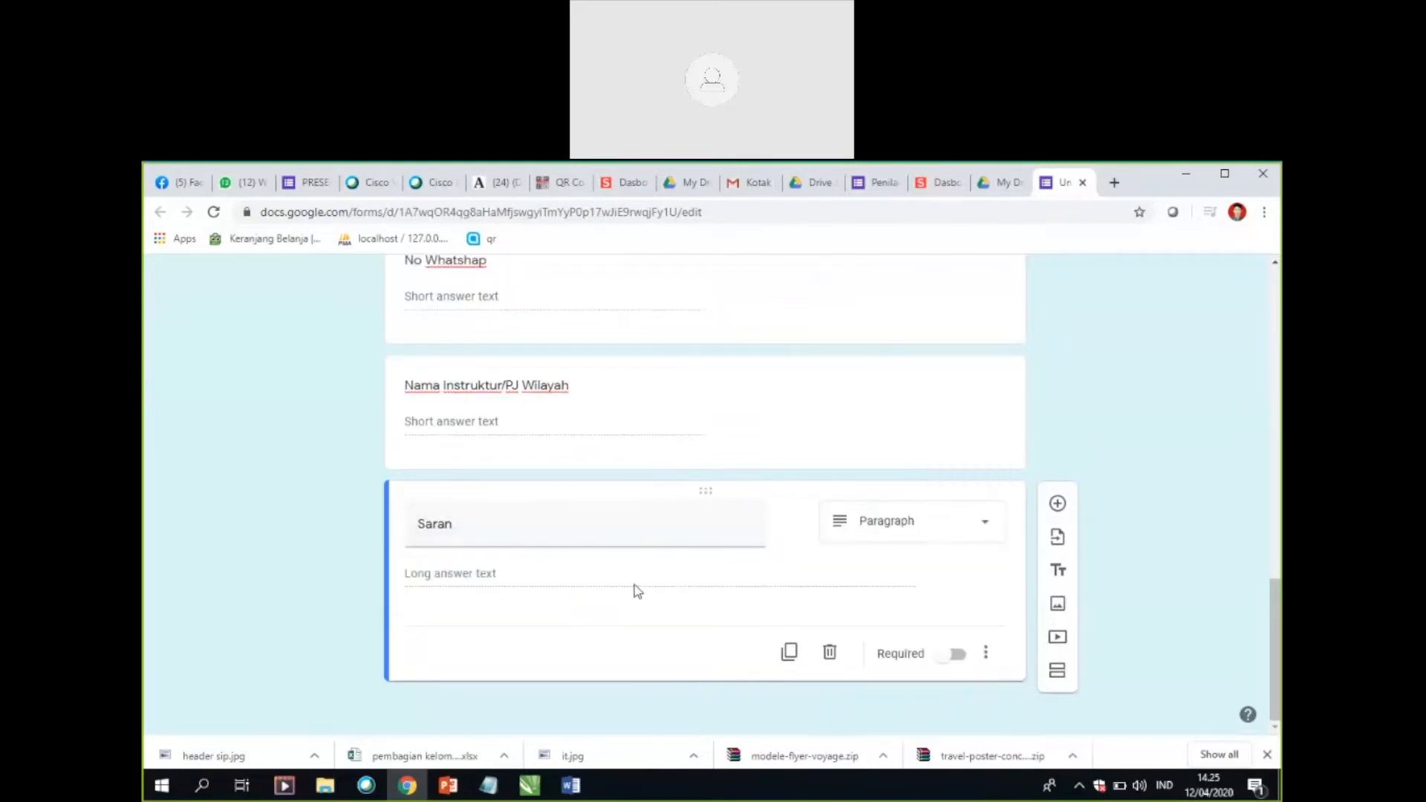
Step: Retitle the "Saran" question to "Peran" and set its answer type to Dropdown
{"action": "double_click", "coordinate": [476, 531]}
{"action": "key", "text": "BackSpace"}
{"action": "type", "text": "Peran"}
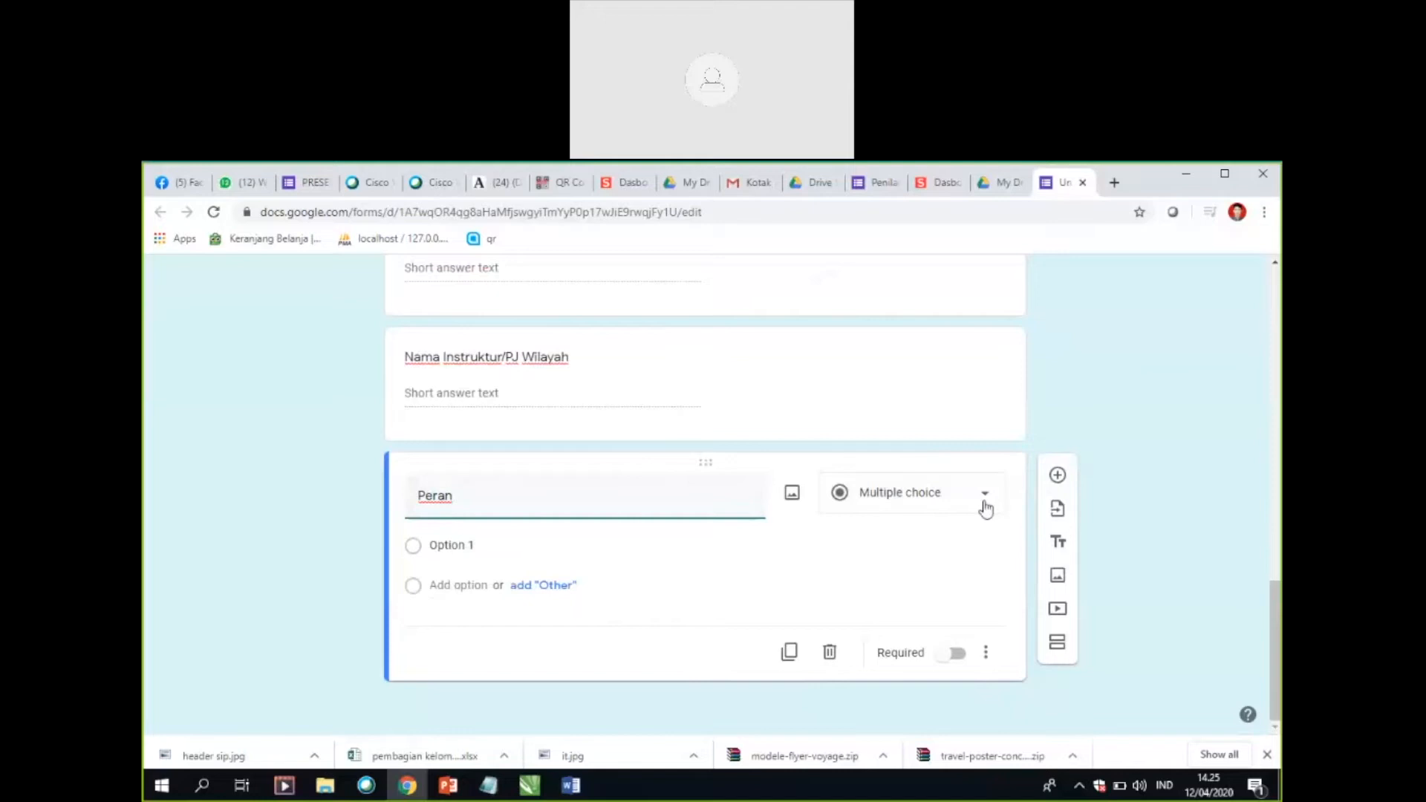
{"action": "left_click", "coordinate": [985, 505]}
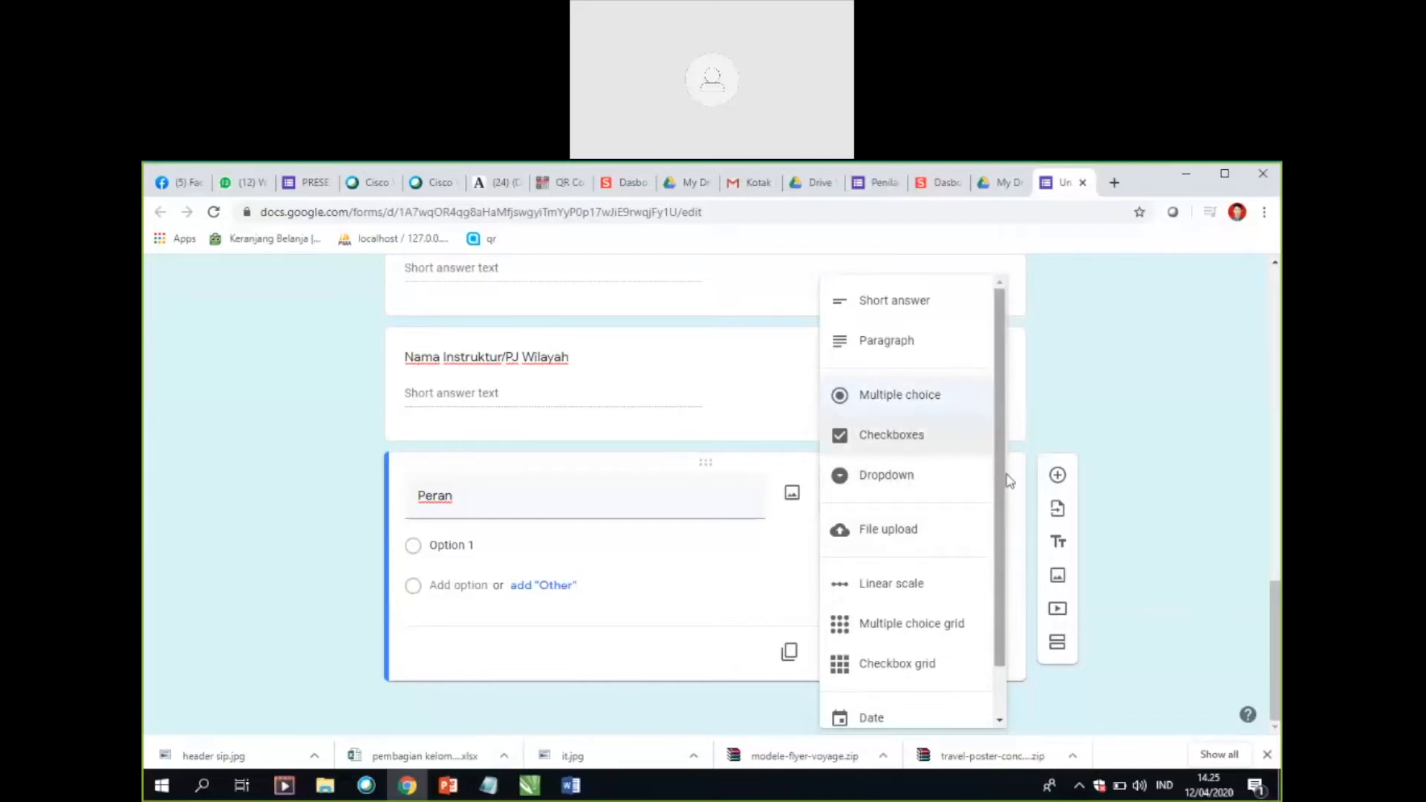
{"action": "left_click", "coordinate": [919, 486]}
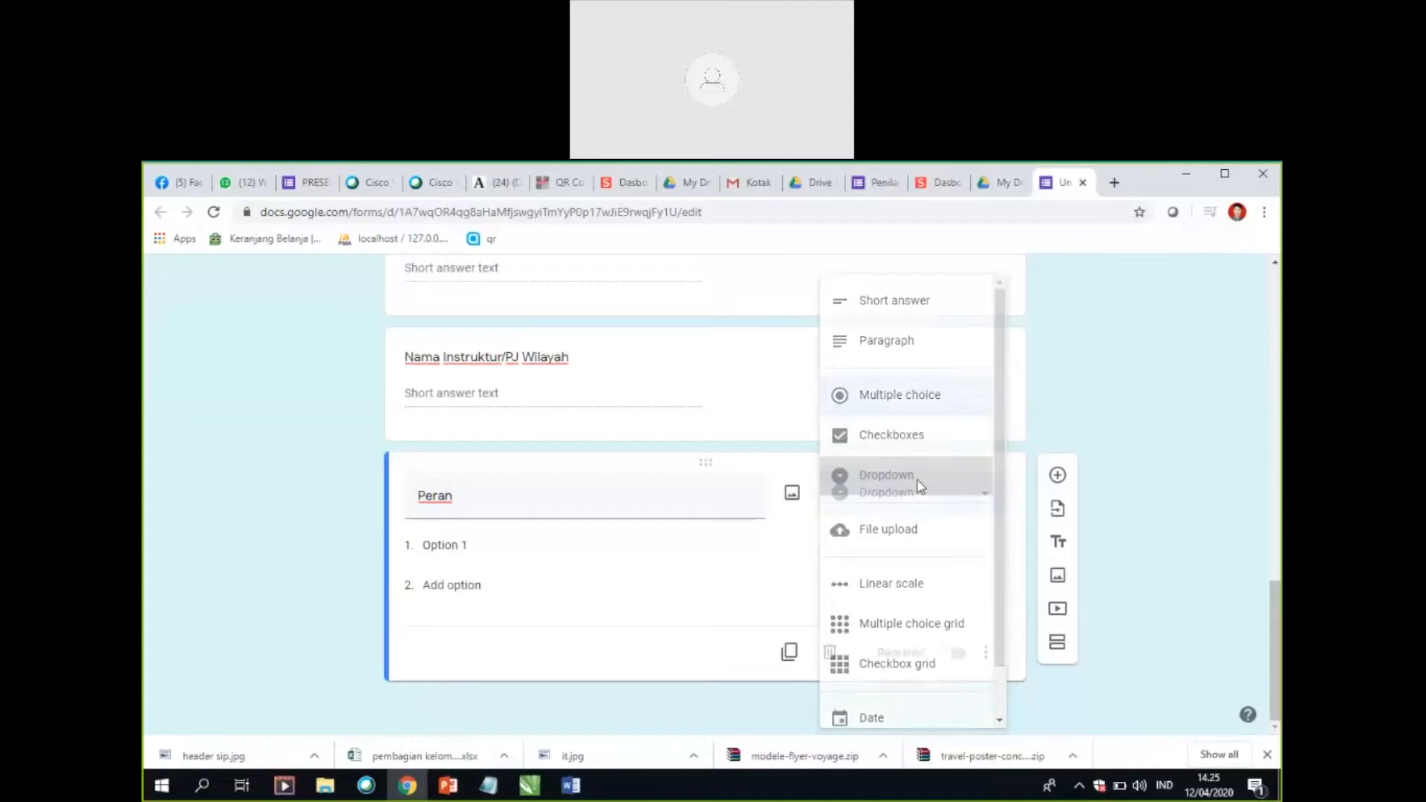
Step: Enter "Pes" as the first option of "Peran" and move the question above "Nama Instruktur/PJ Wilayah"
{"action": "left_click", "coordinate": [499, 548]}
{"action": "key", "text": "BackSpace"}
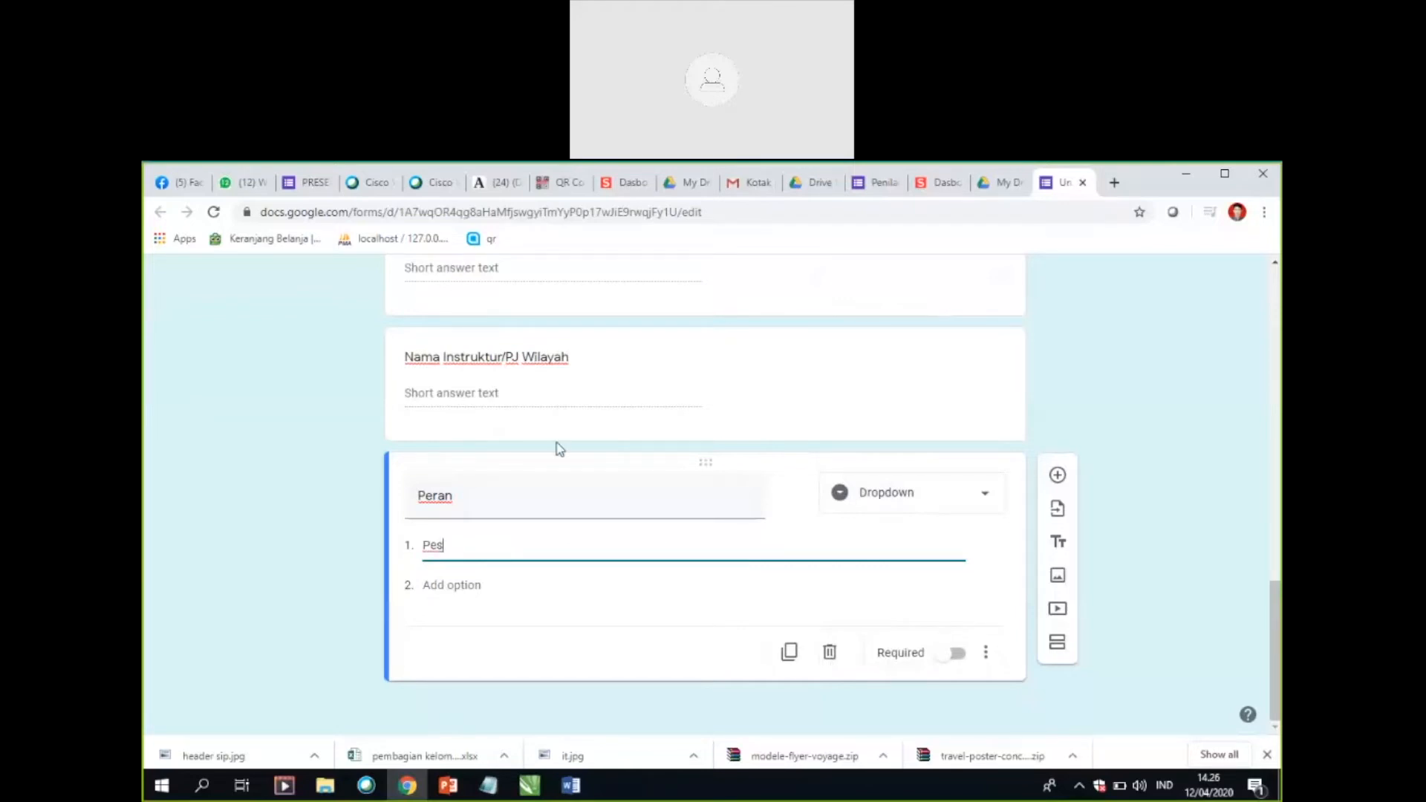
{"action": "left_click_drag", "start_coordinate": [476, 349], "coordinate": [479, 358]}
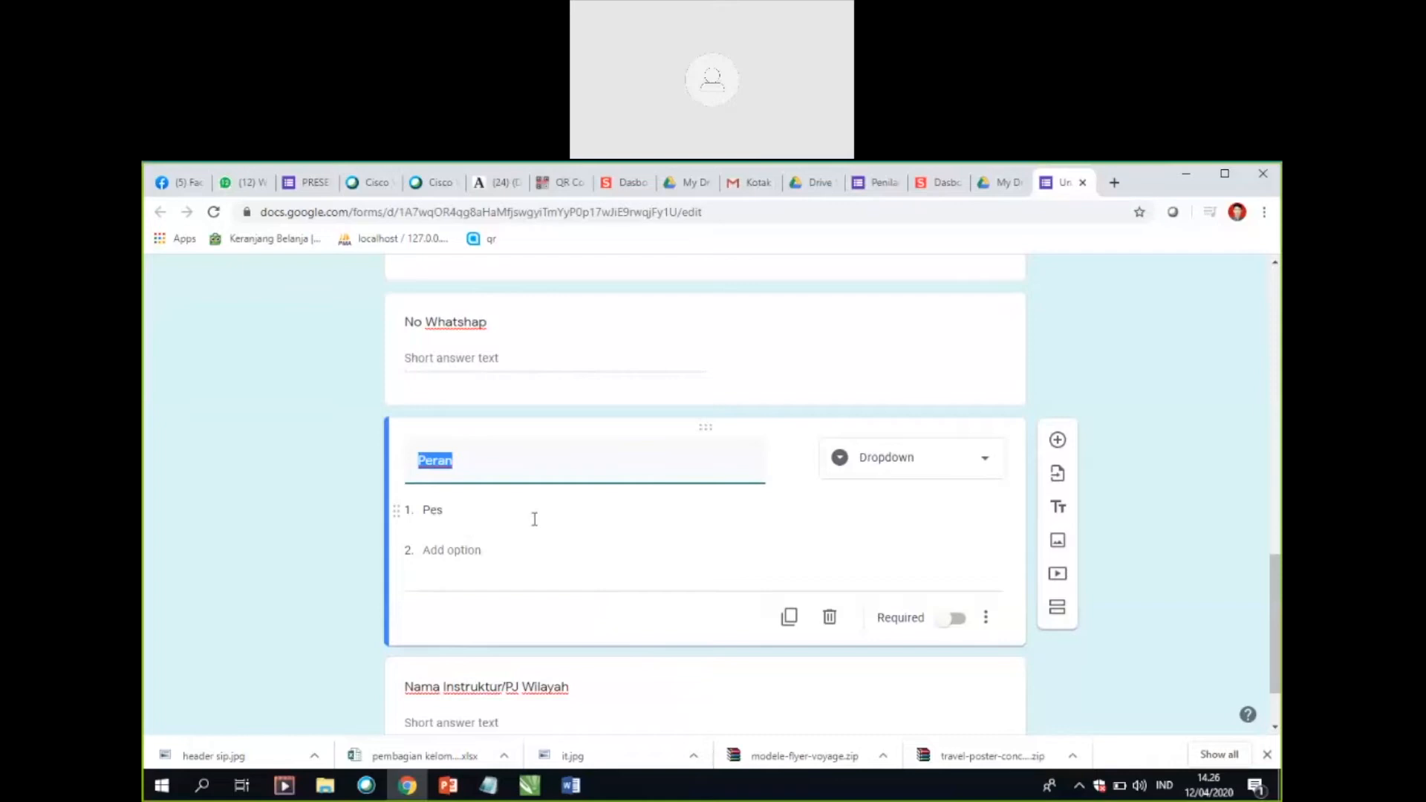
Step: Fill the "Peran" dropdown with the options "Peserta", "Pj Wilayah" and "INstruktur"
{"action": "left_click", "coordinate": [445, 512]}
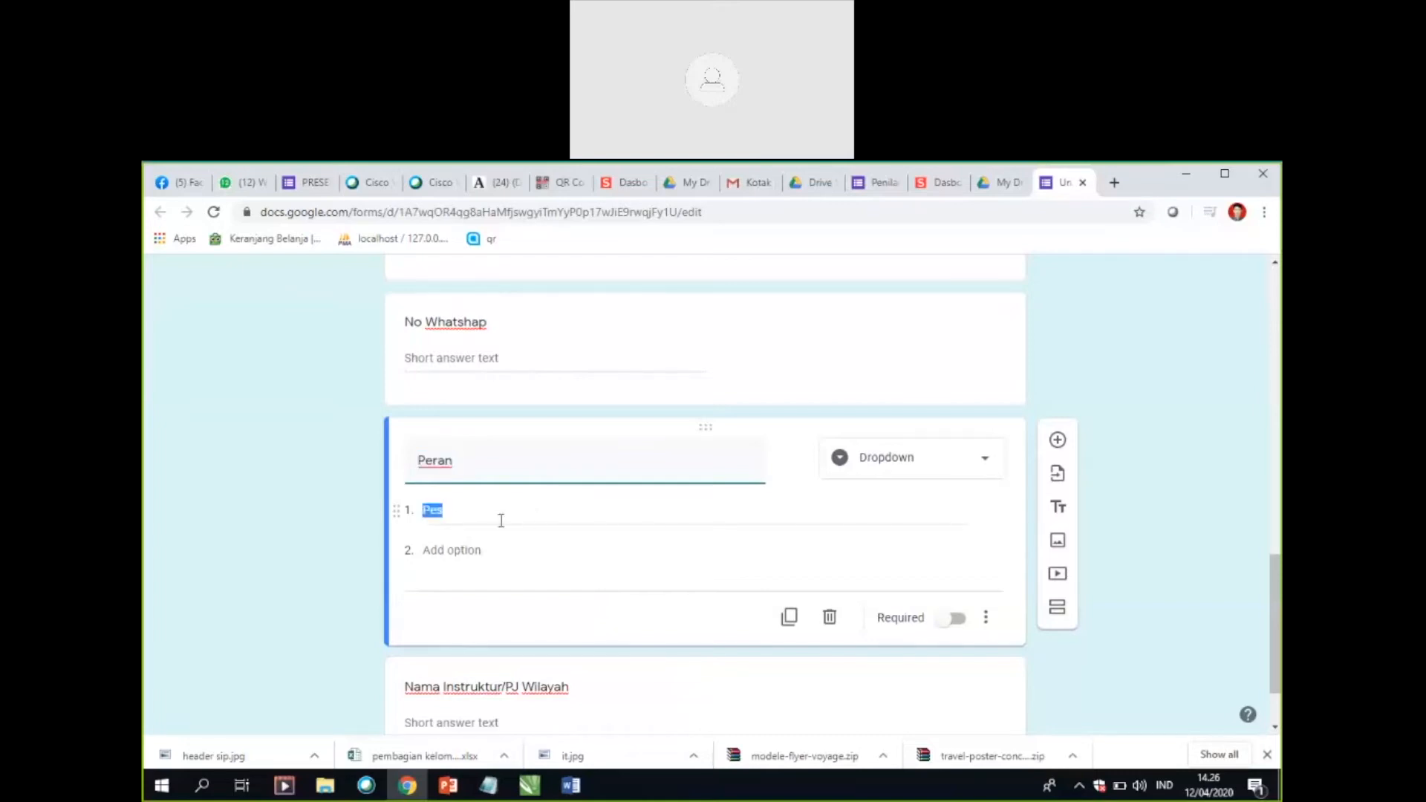
{"action": "left_click", "coordinate": [528, 509]}
{"action": "key", "text": "BackSpace"}
{"action": "type", "text": "serta"}
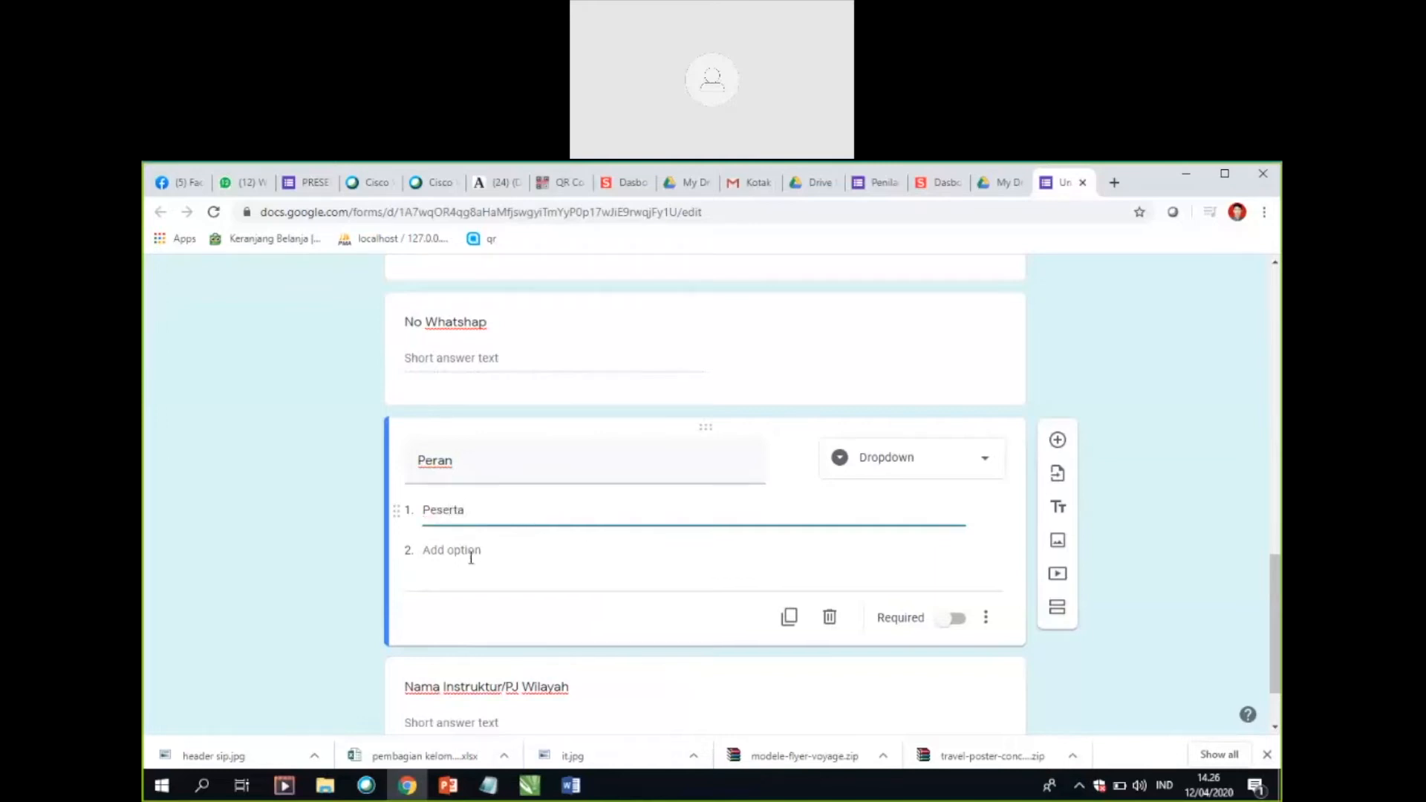
{"action": "left_click", "coordinate": [471, 554]}
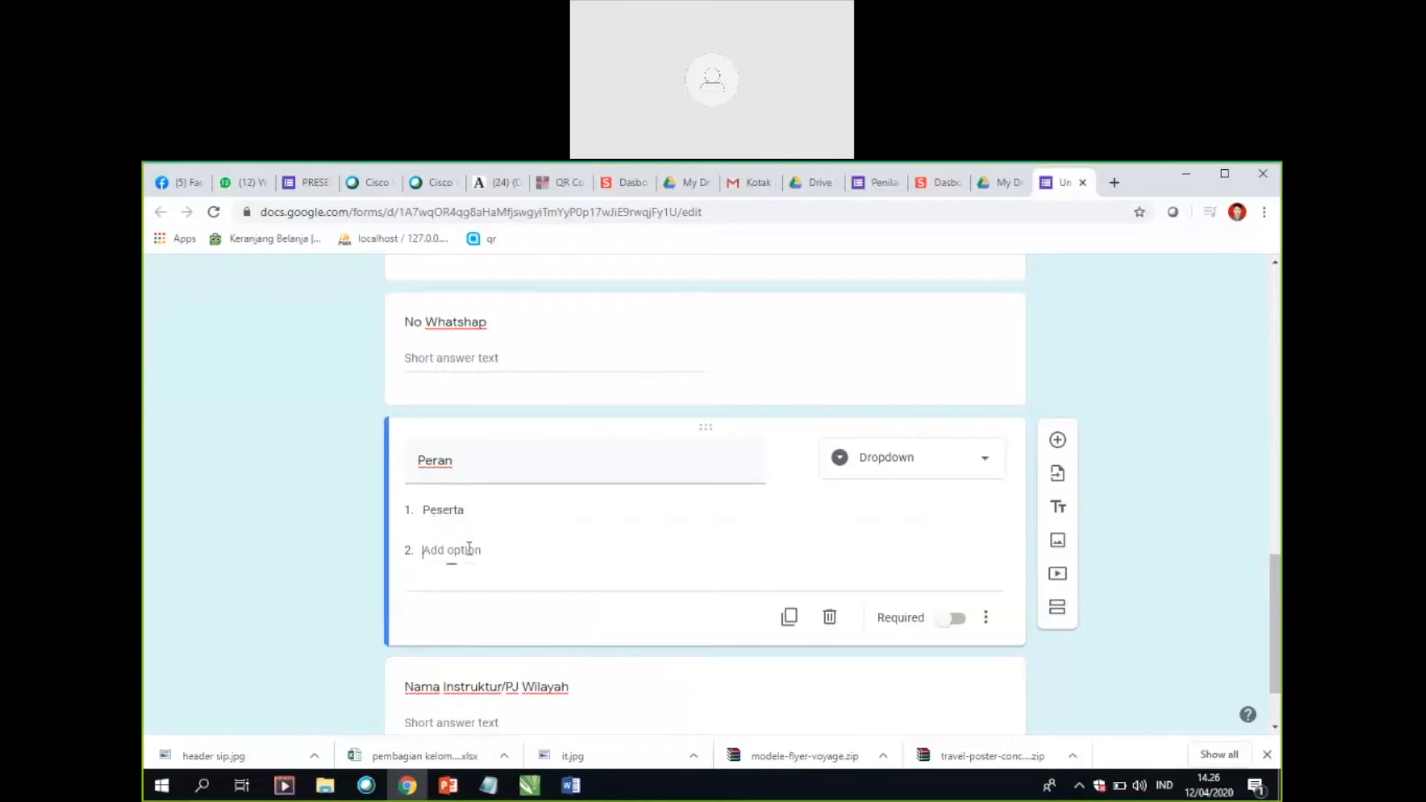
{"action": "type", "text": "Pj Wilayah"}
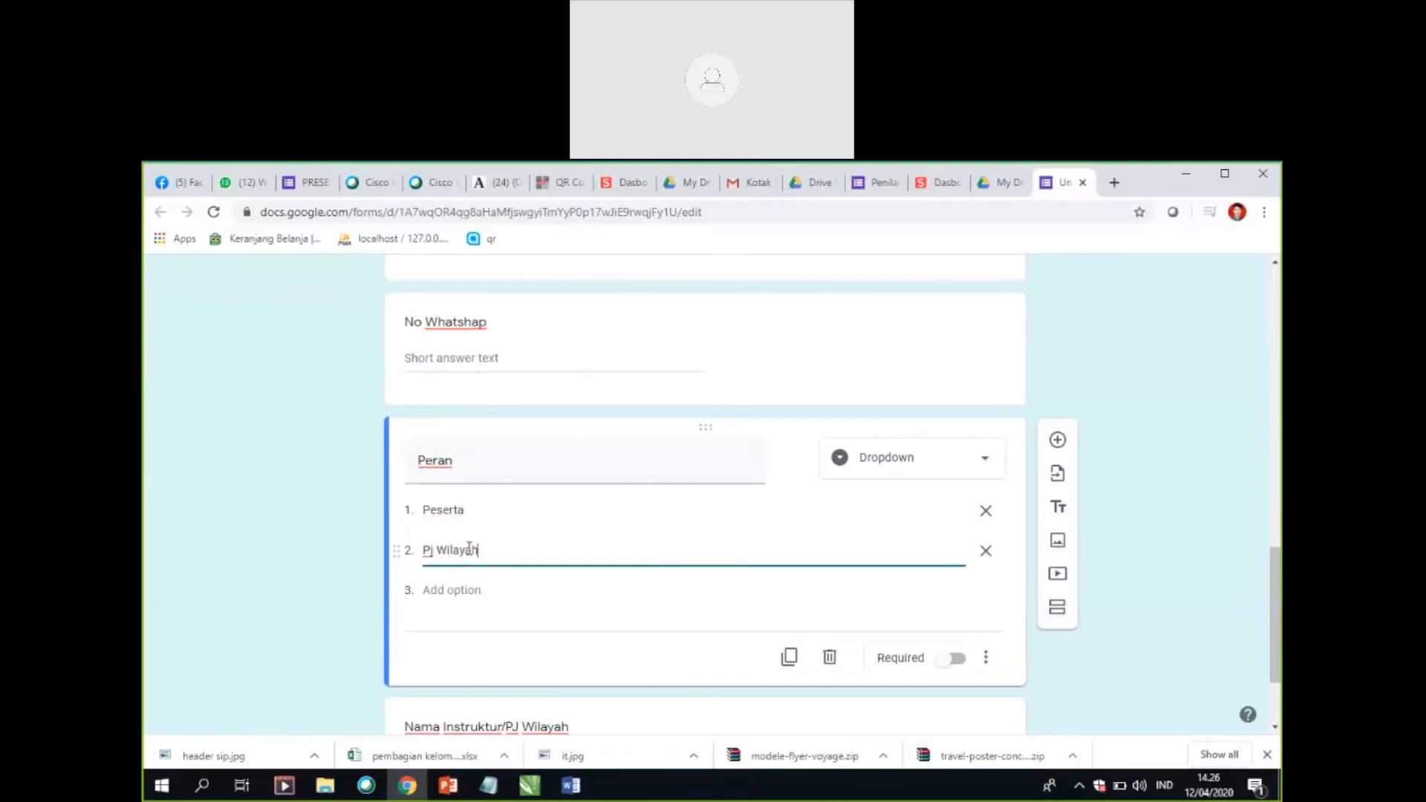
{"action": "left_click", "coordinate": [445, 586]}
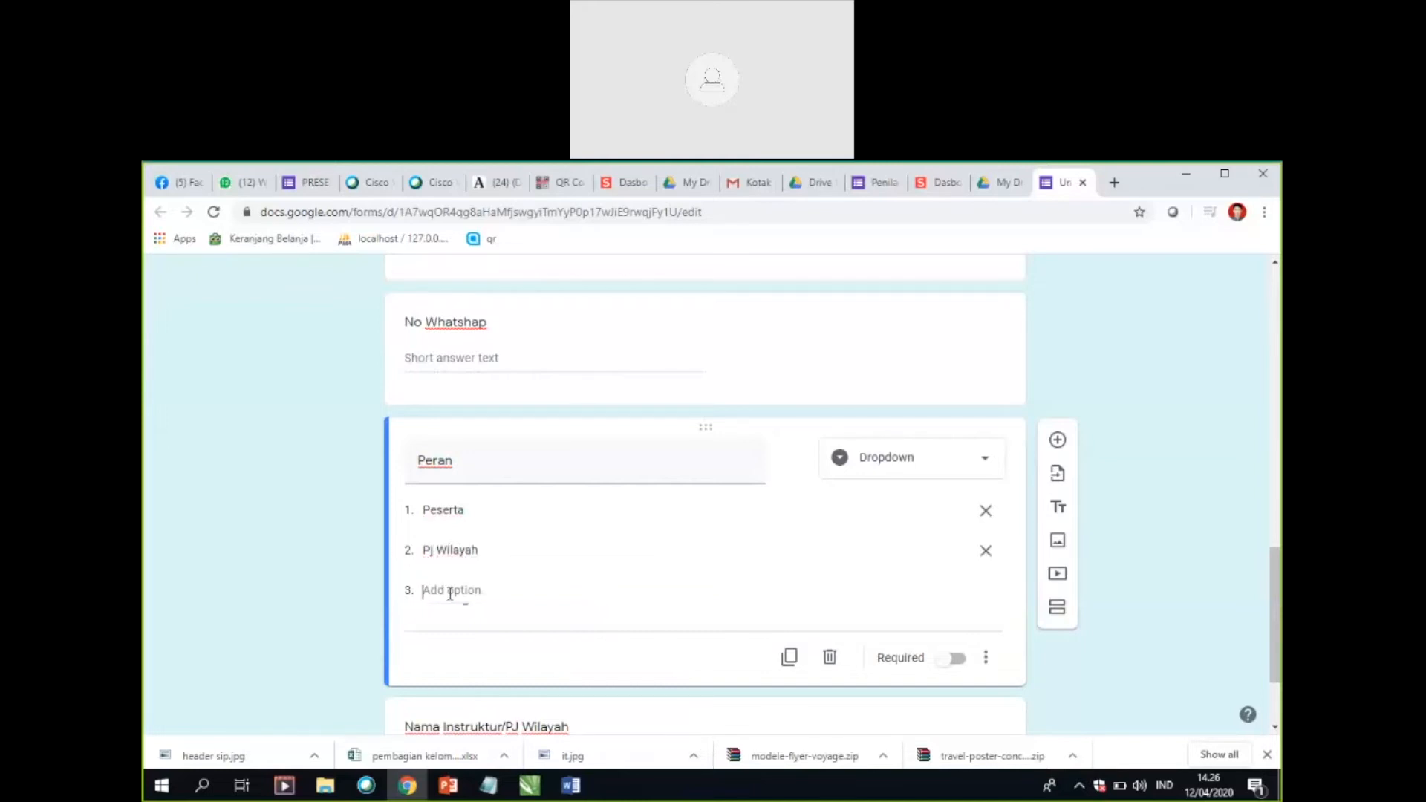
{"action": "type", "text": "I"}
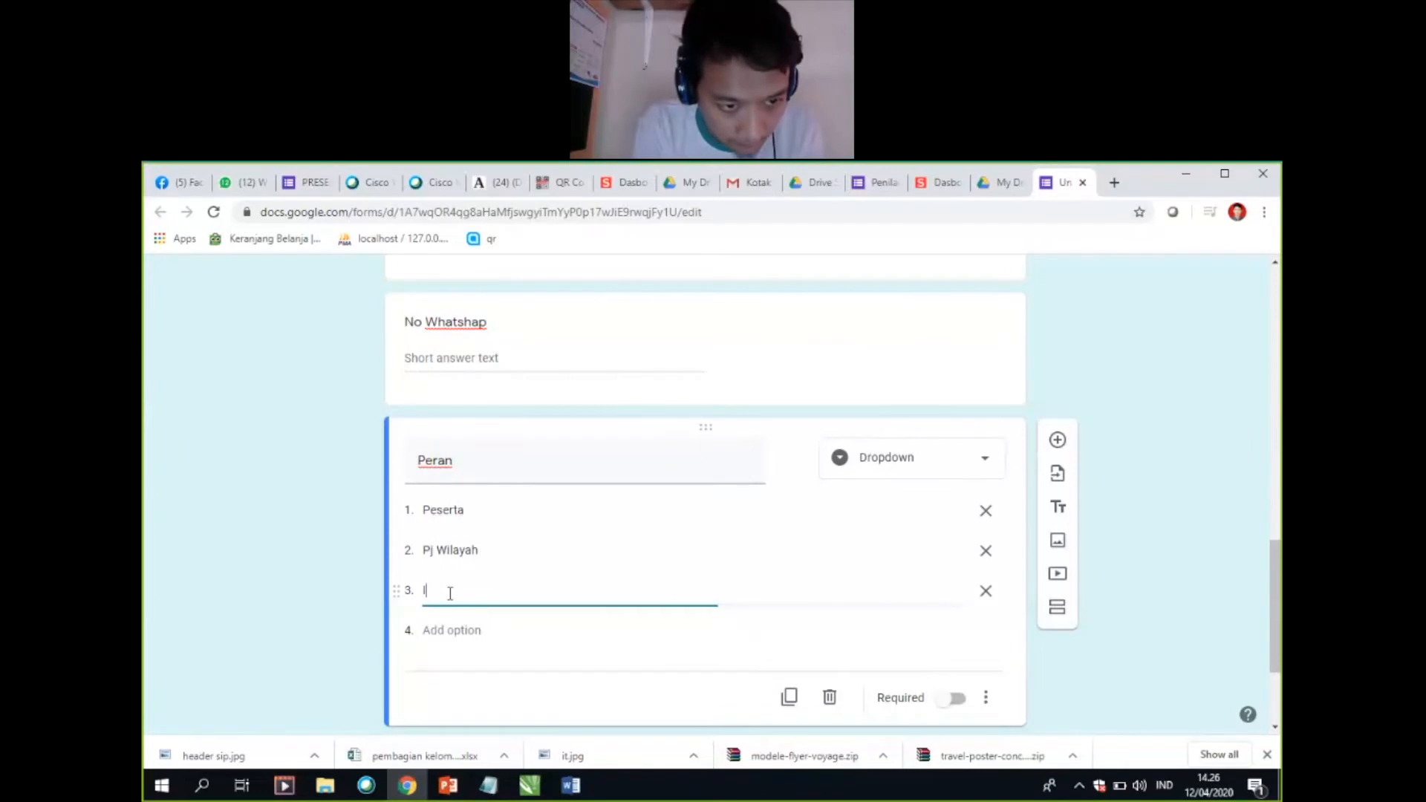
{"action": "type", "text": "Nstruktur"}
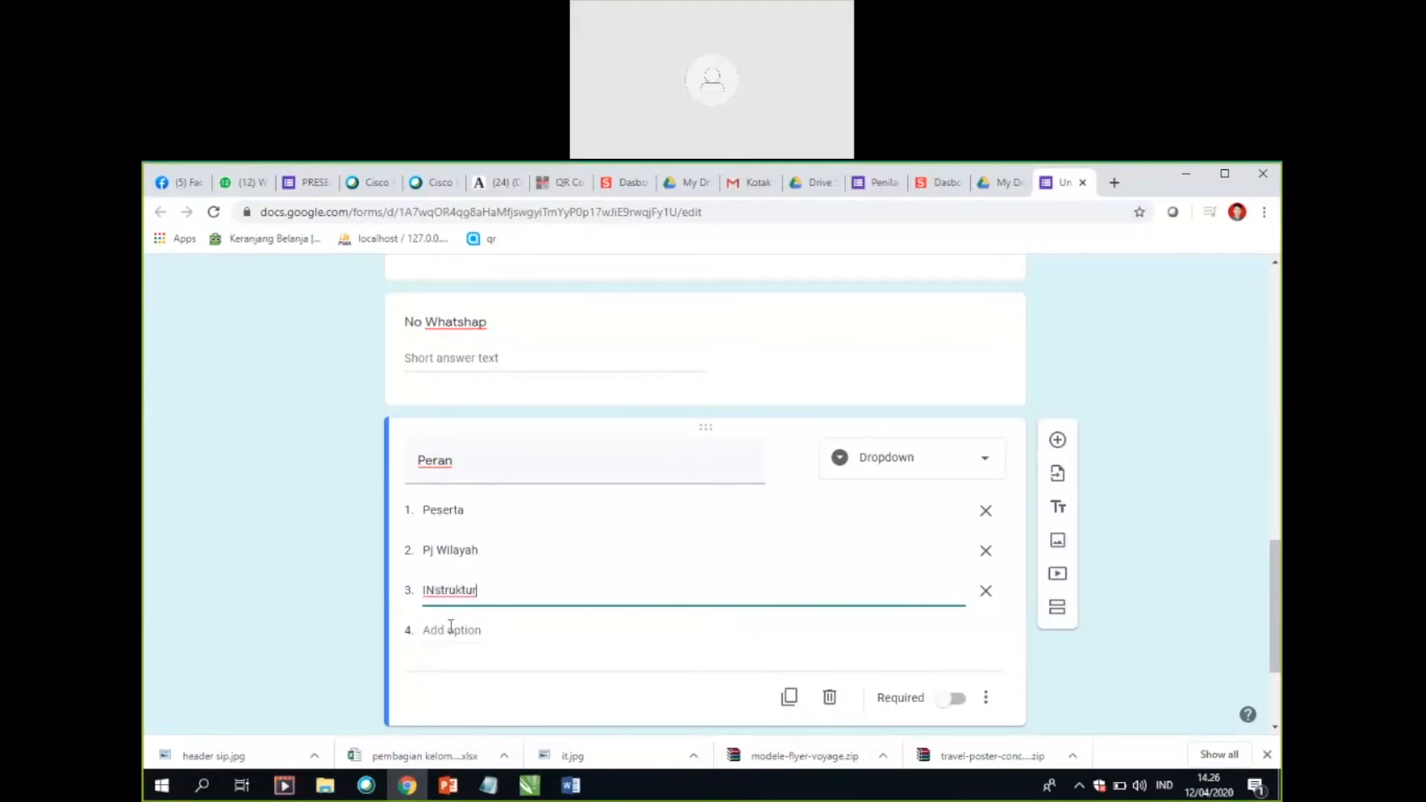
Step: Replace the second "Peran" option with "Host" and clear the third option's text
{"action": "left_click", "coordinate": [482, 552]}
{"action": "key", "text": "BackSpace"}
{"action": "type", "text": "Host"}
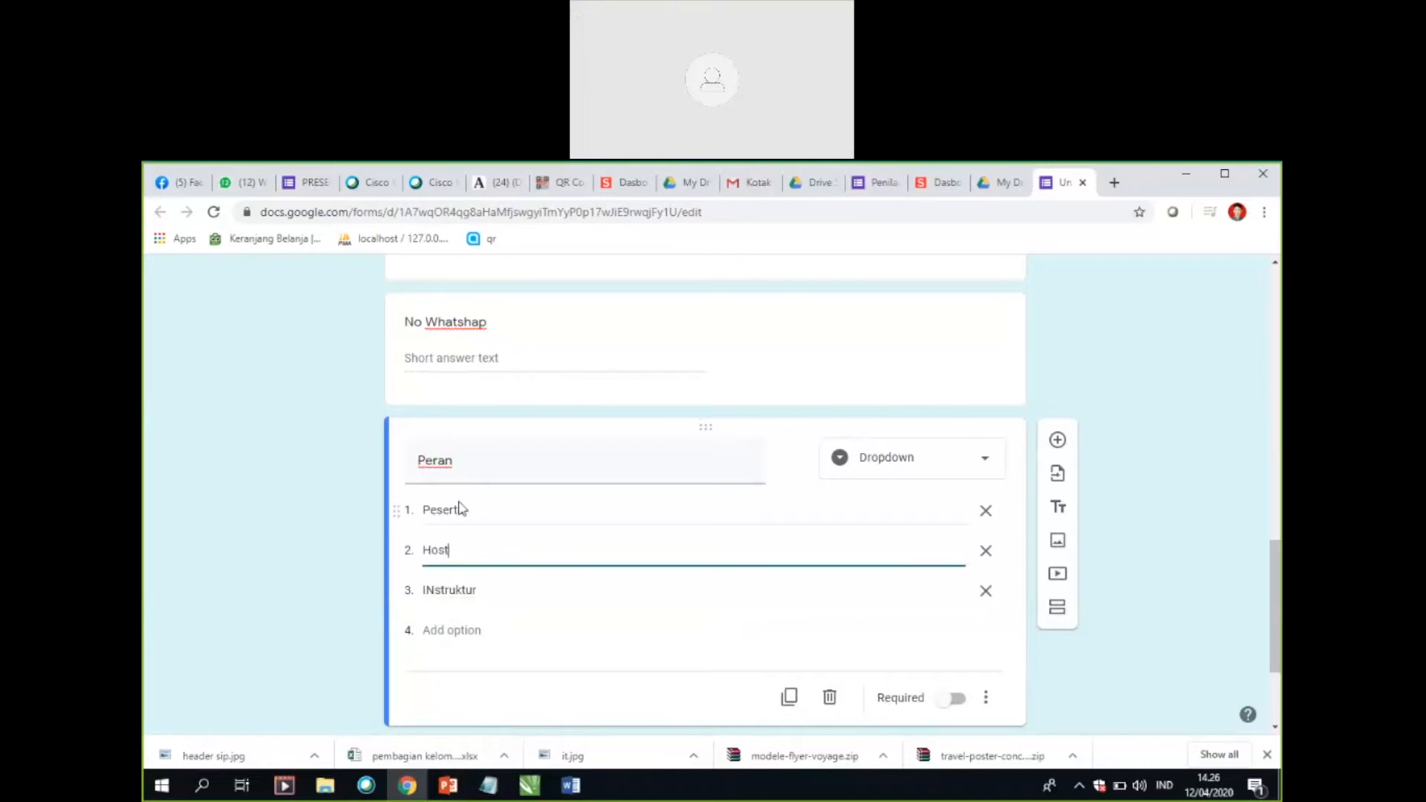
{"action": "left_click", "coordinate": [488, 592]}
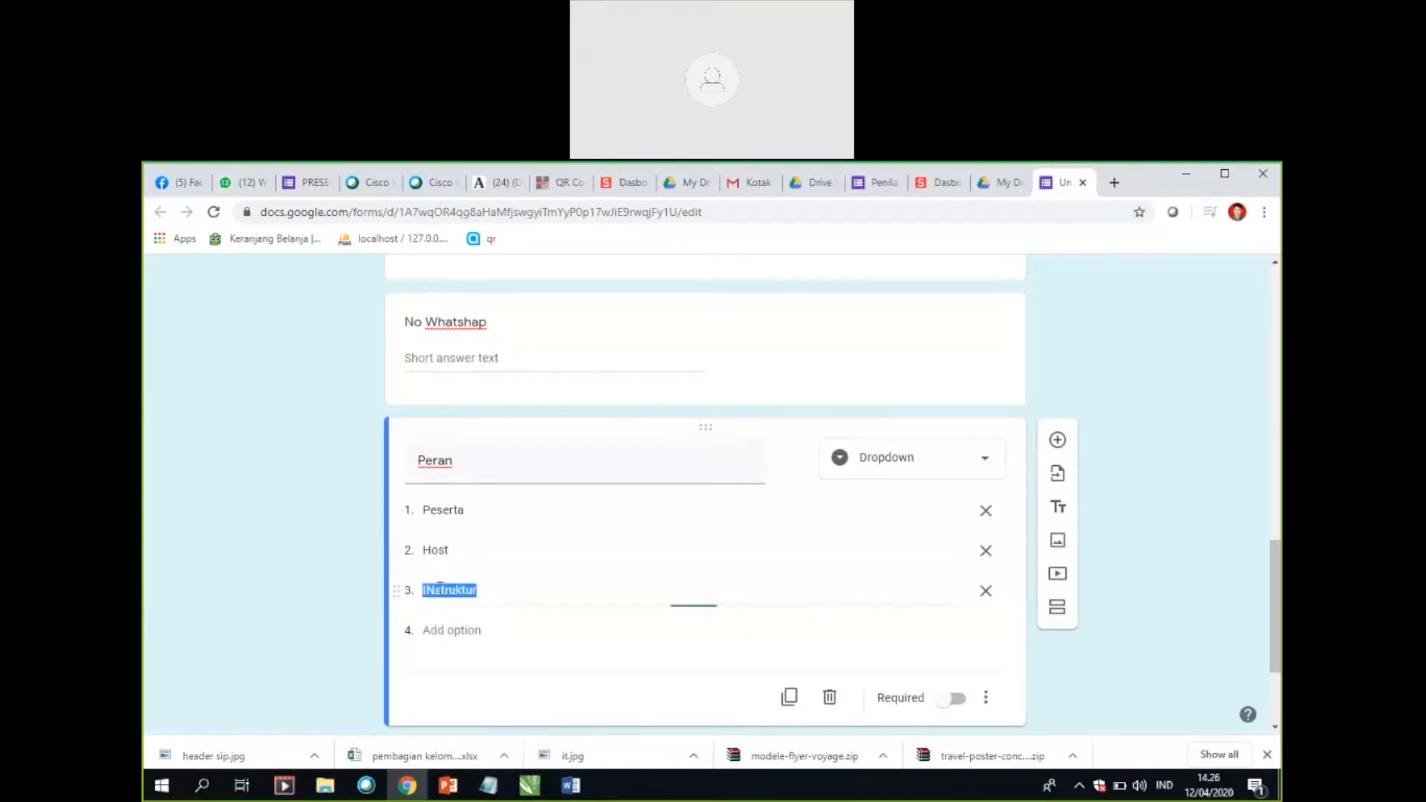
{"action": "key", "text": "BackSpace"}
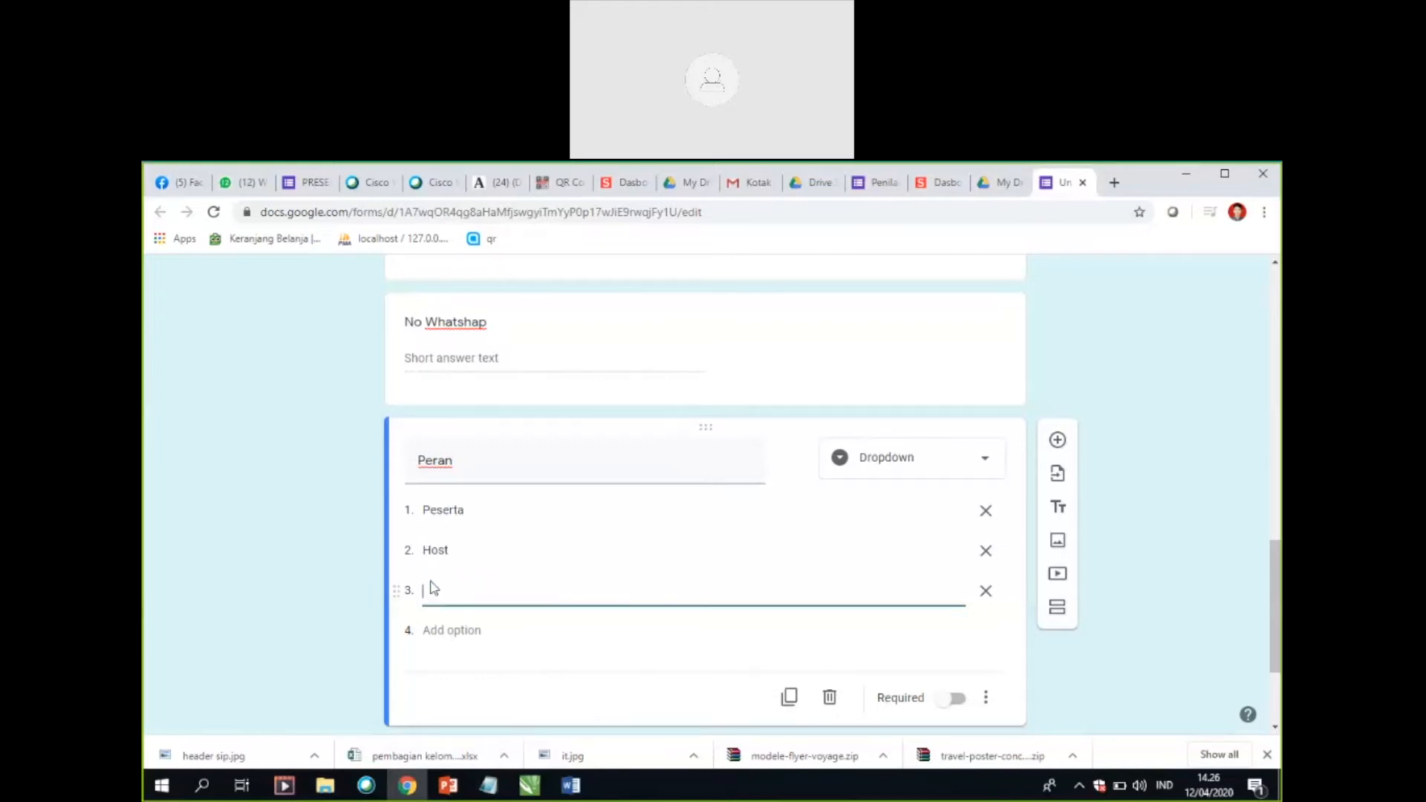
Step: Remove the existing "Peran" options and set the first option to "Presenter"
{"action": "left_click", "coordinate": [474, 511]}
{"action": "type", "text": "Moderat"}
{"action": "key", "text": "BackSpace"}
{"action": "key", "text": "BackSpace"}
{"action": "key", "text": "BackSpace"}
{"action": "key", "text": "BackSpace"}
{"action": "key", "text": "BackSpace"}
{"action": "key", "text": "BackSpace"}
{"action": "key", "text": "BackSpace"}
{"action": "key", "text": "BackSpace"}
{"action": "key", "text": "BackSpace"}
{"action": "key", "text": "BackSpace"}
{"action": "key", "text": "BackSpace"}
{"action": "type", "text": "Presenter"}
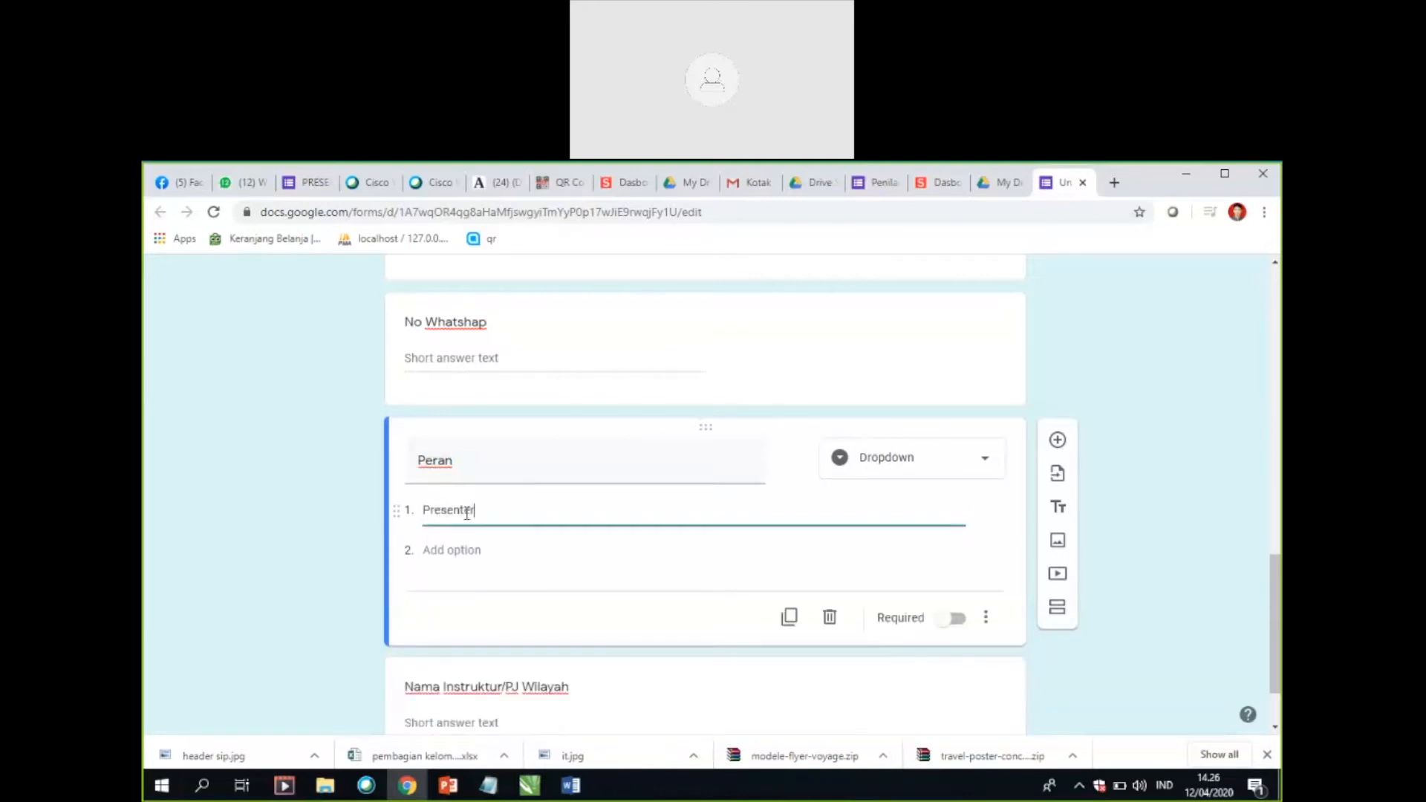
Step: Add the options "Modertaor", "Host" and "Pj Wilayah" to the "Peran" dropdown
{"action": "left_click", "coordinate": [470, 552]}
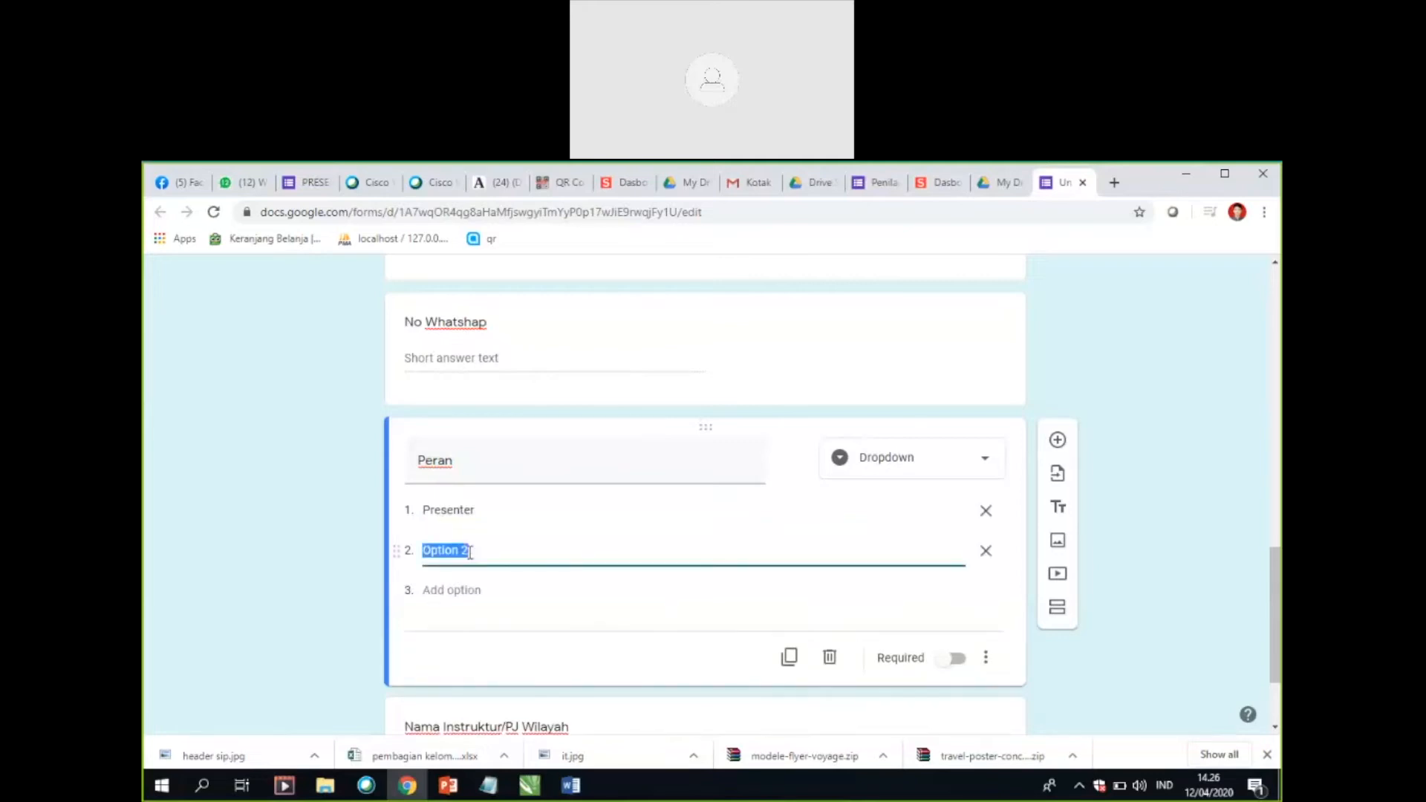
{"action": "type", "text": "Modertaor"}
{"action": "left_click", "coordinate": [479, 589]}
{"action": "type", "text": "Host"}
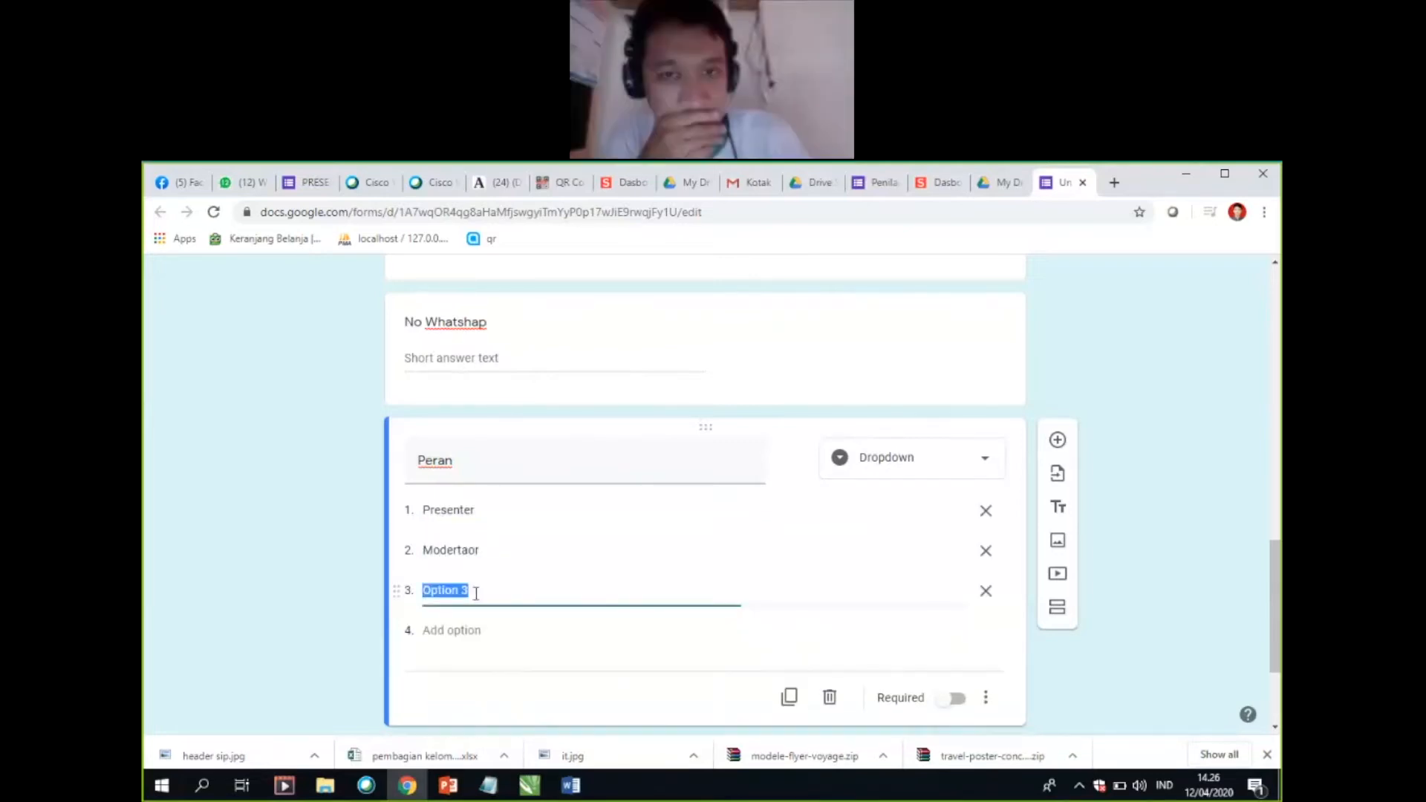
{"action": "left_click", "coordinate": [445, 631]}
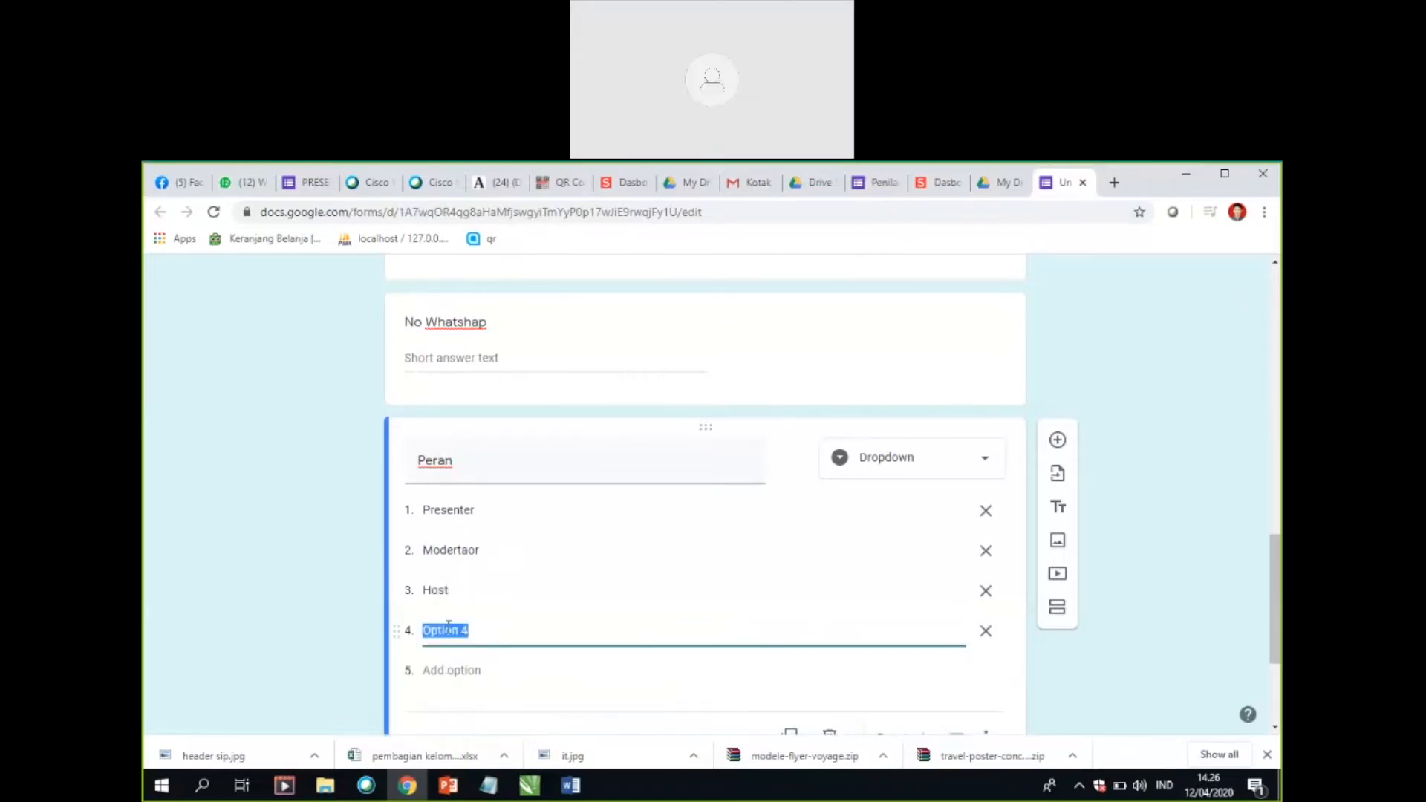
{"action": "key", "text": "BackSpace"}
{"action": "type", "text": "ilayah"}
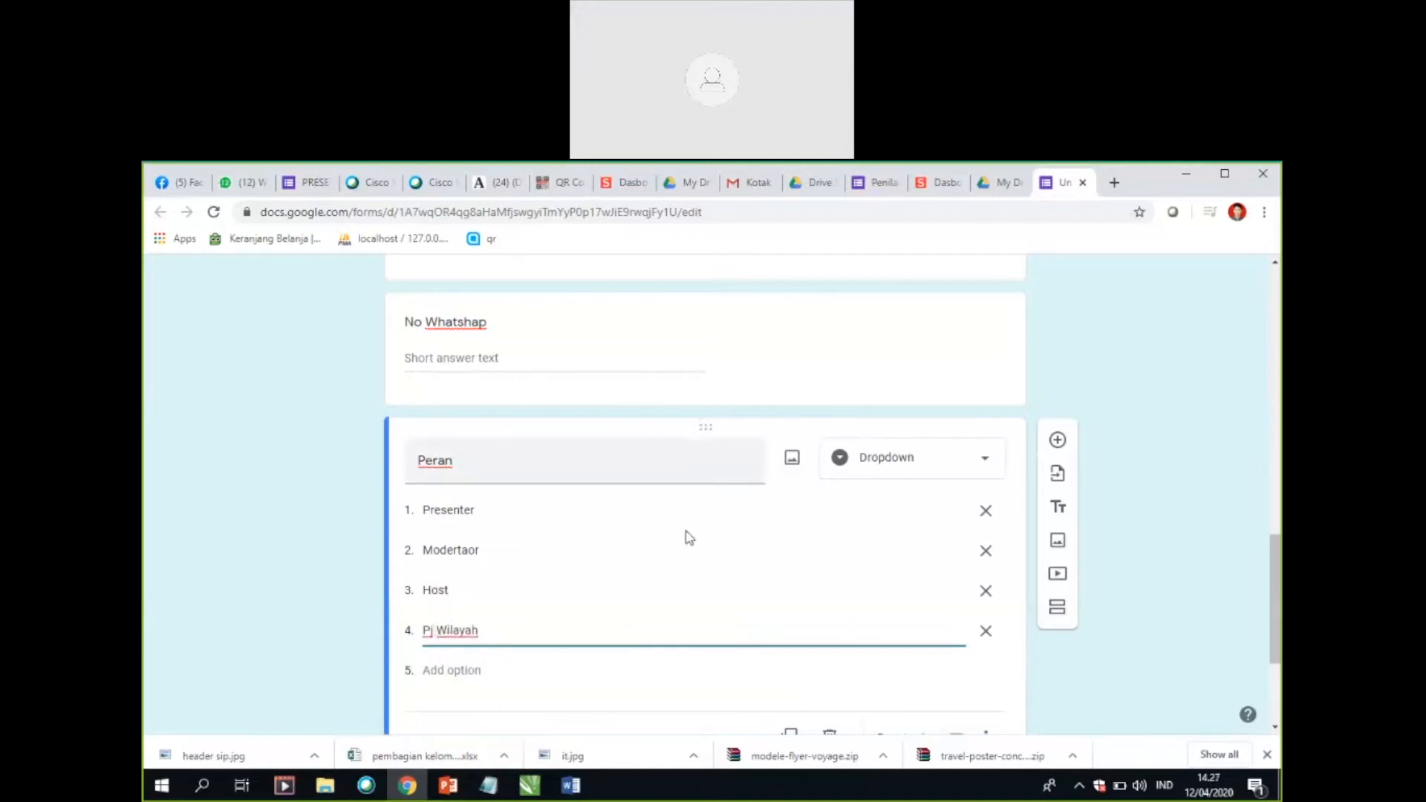
Step: Add "Instruktur" as the fifth option of the "Peran" dropdown
{"action": "scroll", "coordinate": [687, 572], "scroll_direction": "down", "scroll_amount": 1}
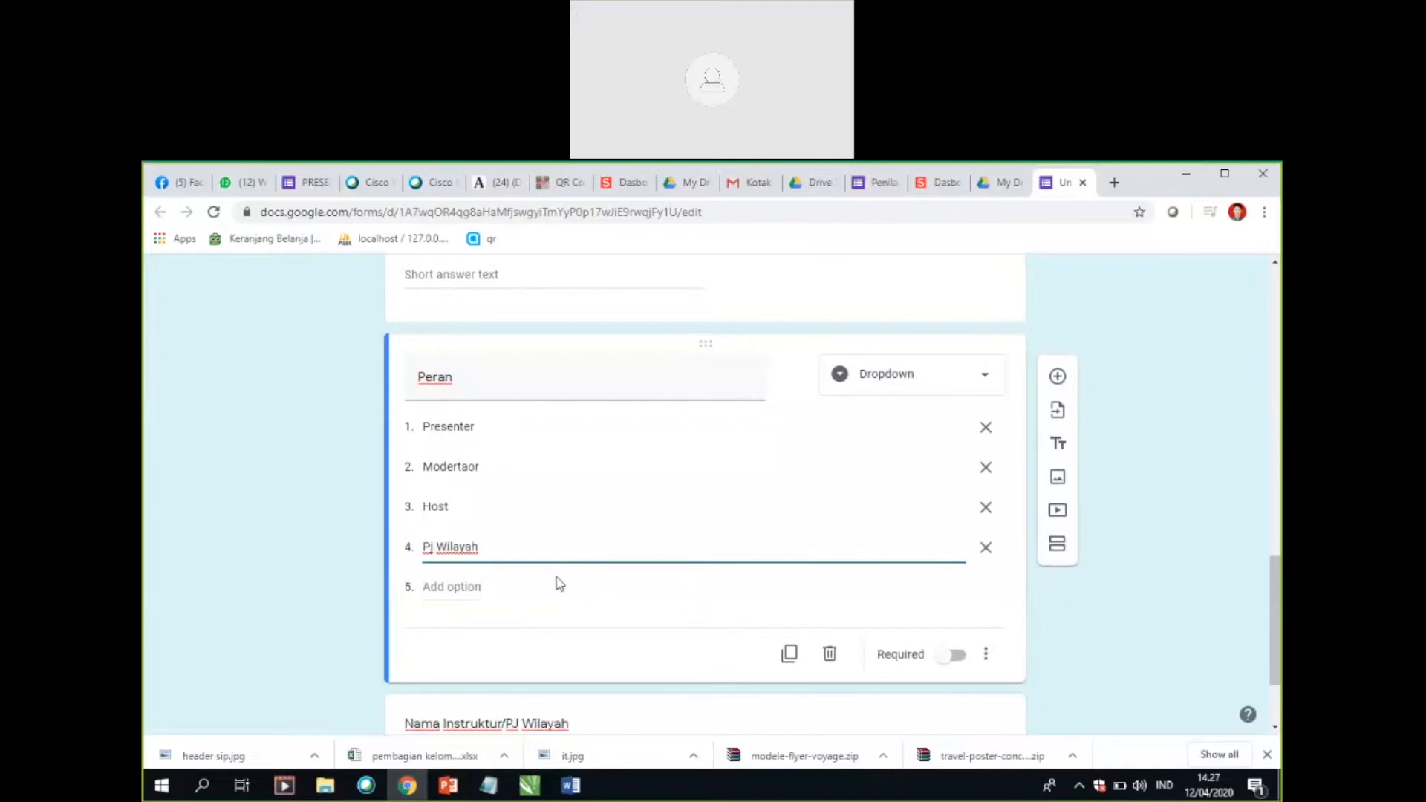
{"action": "left_click", "coordinate": [468, 588]}
{"action": "type", "text": "Instruktur"}
{"action": "left_click", "coordinate": [299, 422]}
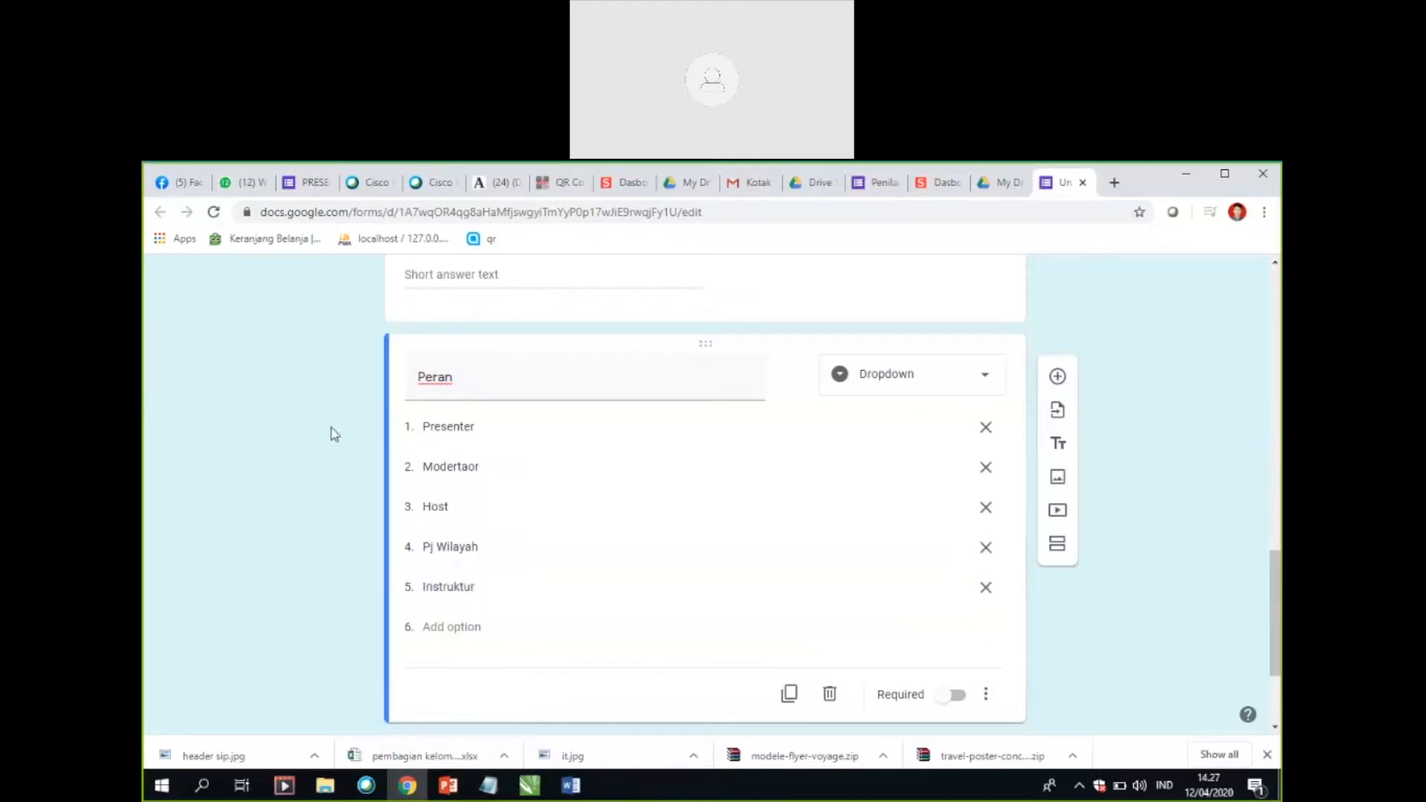
{"action": "scroll", "coordinate": [767, 497], "scroll_direction": "down", "scroll_amount": 3}
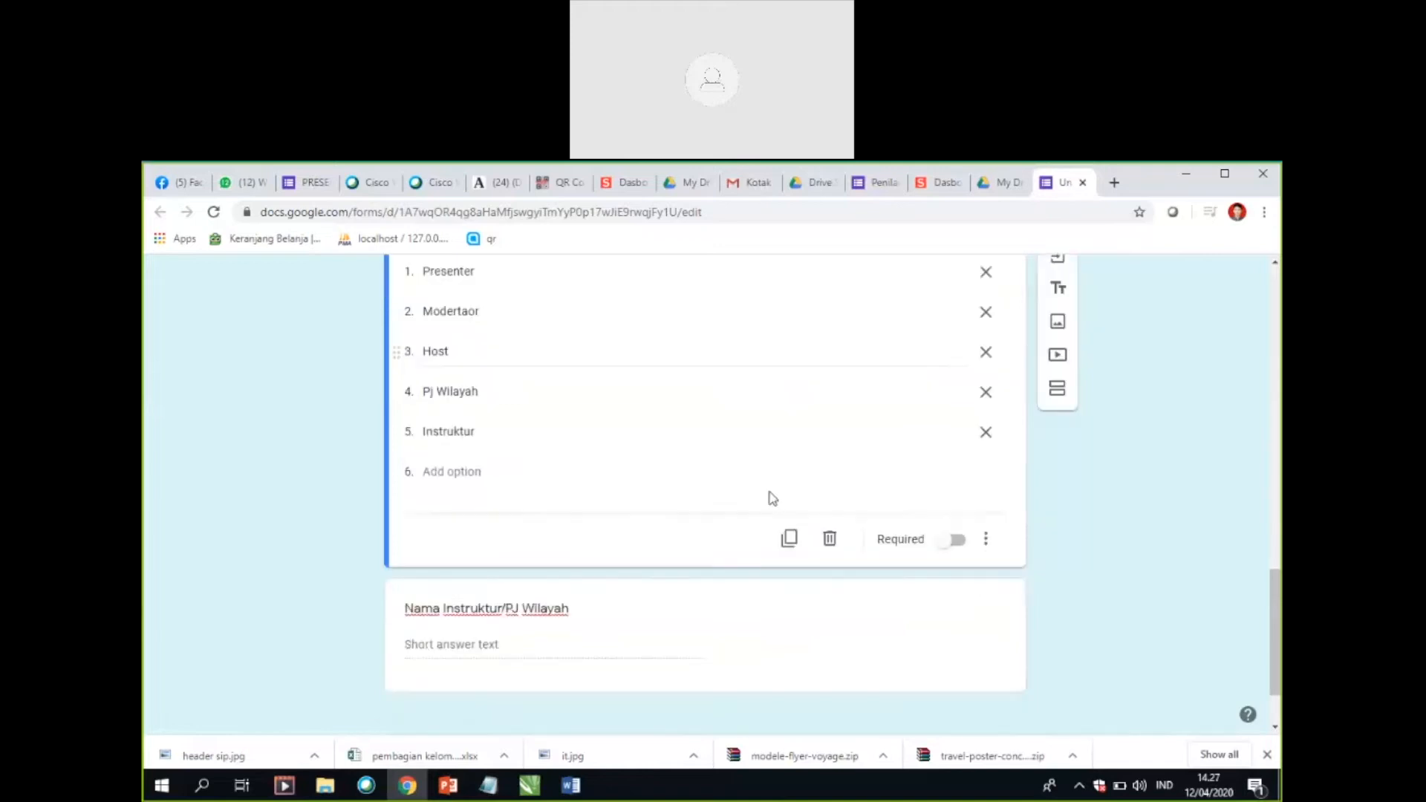
Step: Add a required paragraph question titled "Pesan" below "Nama Instruktur/PJ Wilayah"
{"action": "scroll", "coordinate": [719, 578], "scroll_direction": "up", "scroll_amount": 8}
{"action": "scroll", "coordinate": [535, 549], "scroll_direction": "down", "scroll_amount": 5}
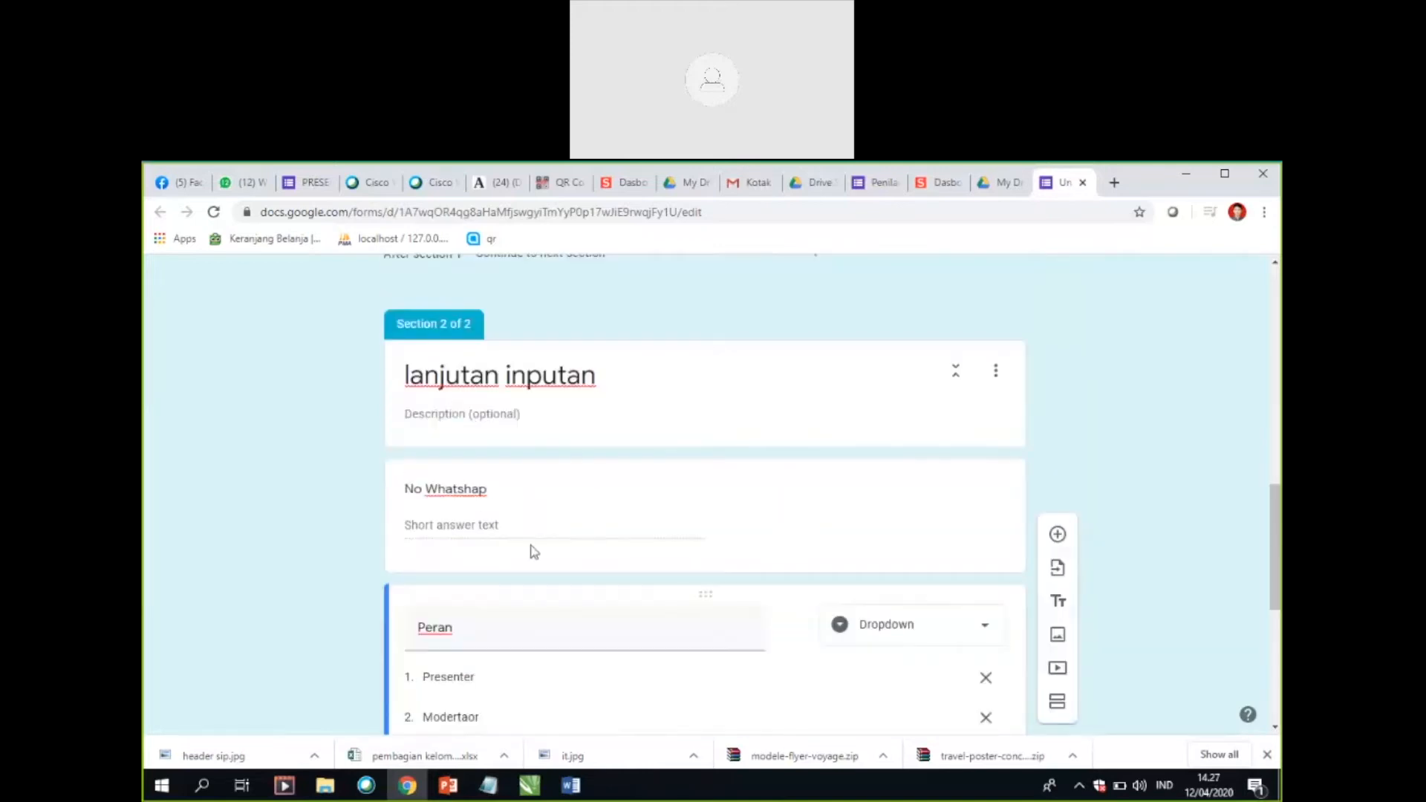
{"action": "scroll", "coordinate": [666, 576], "scroll_direction": "down", "scroll_amount": 4}
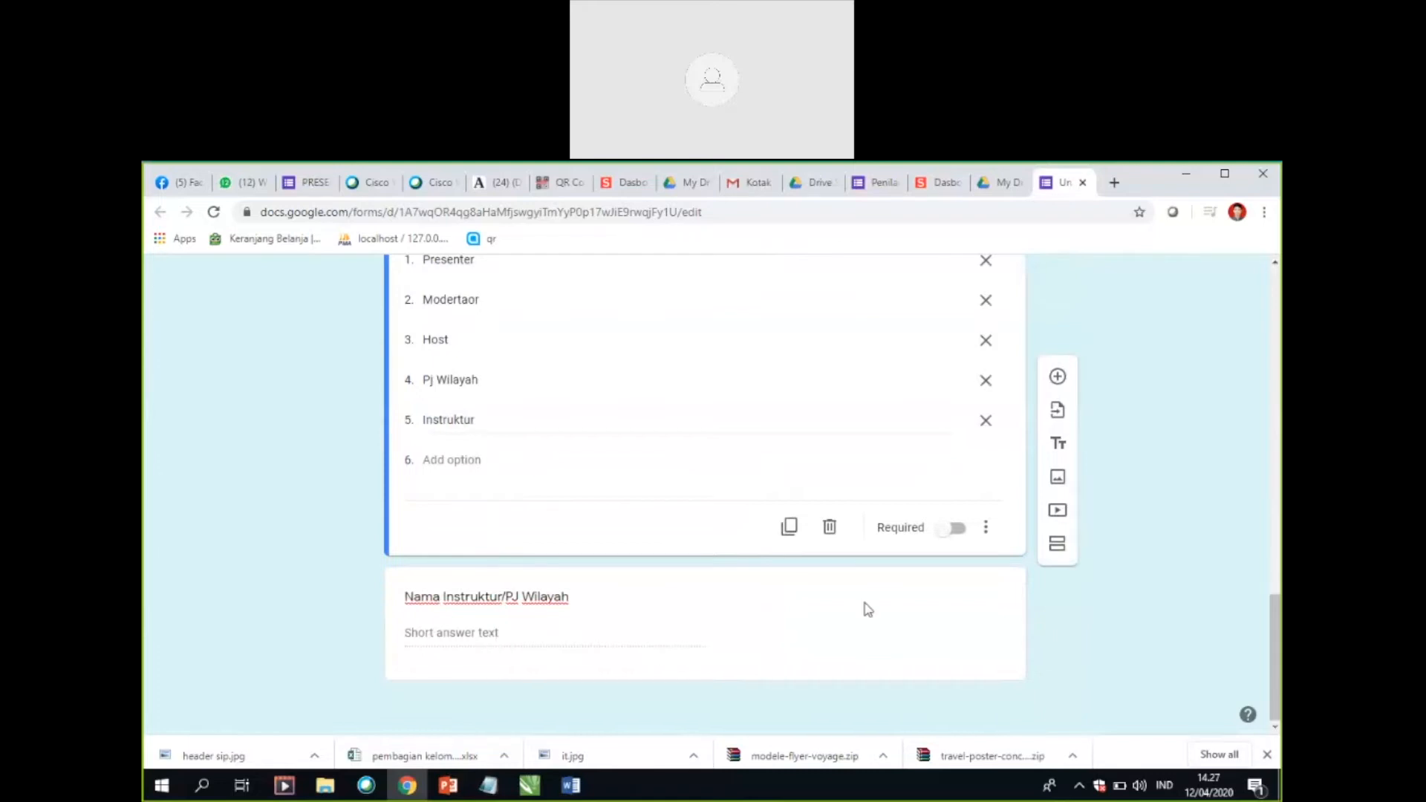
{"action": "left_click", "coordinate": [585, 643]}
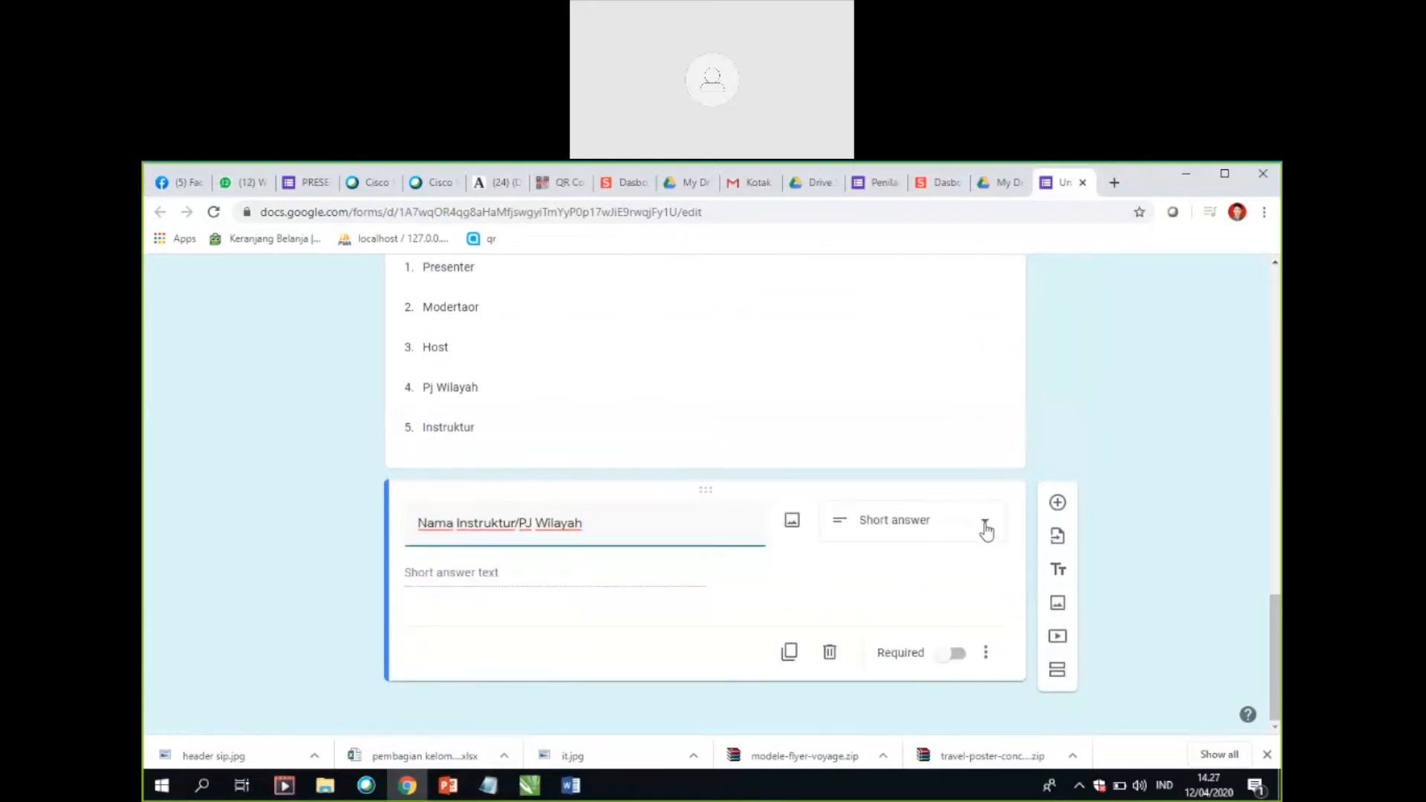
{"action": "left_click", "coordinate": [1057, 505]}
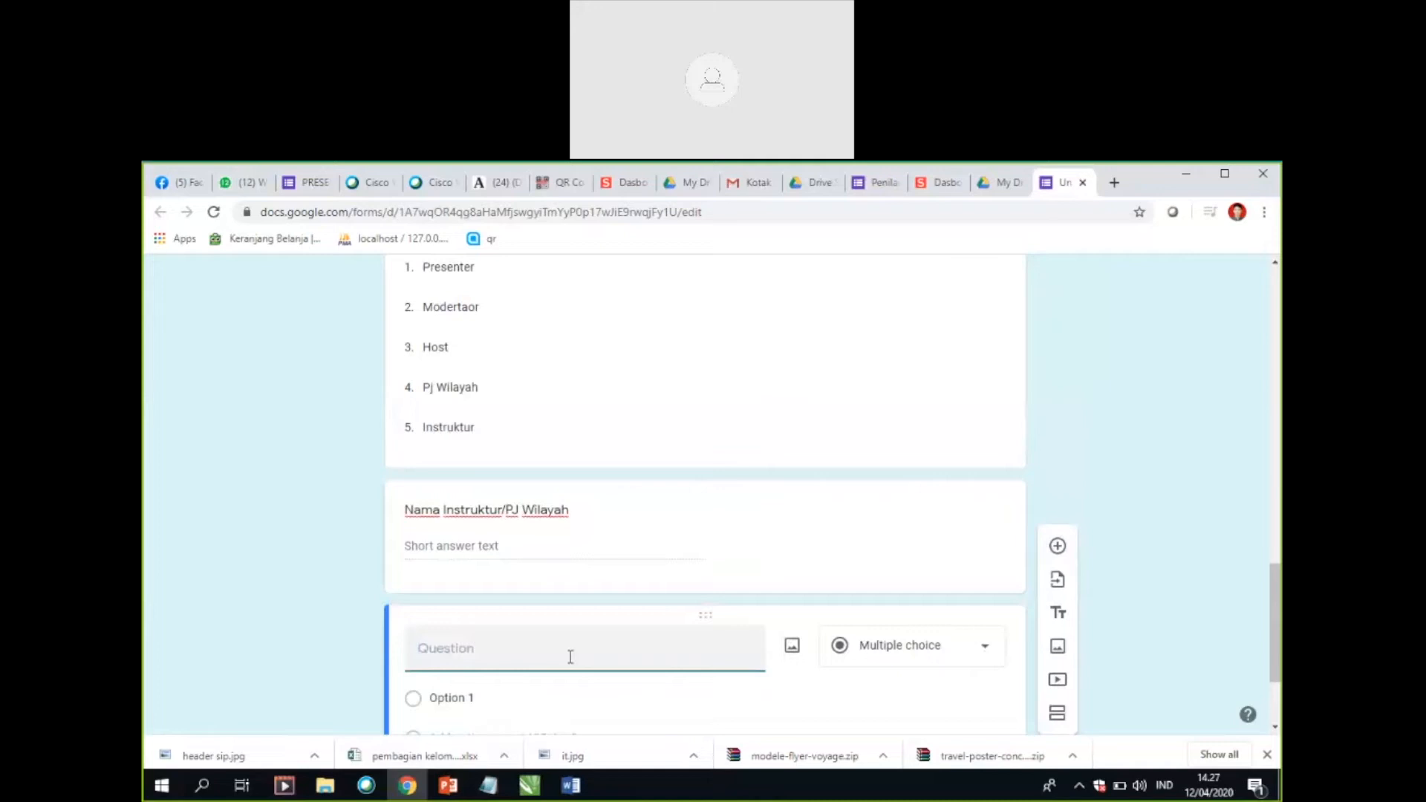
{"action": "type", "text": "Pesan"}
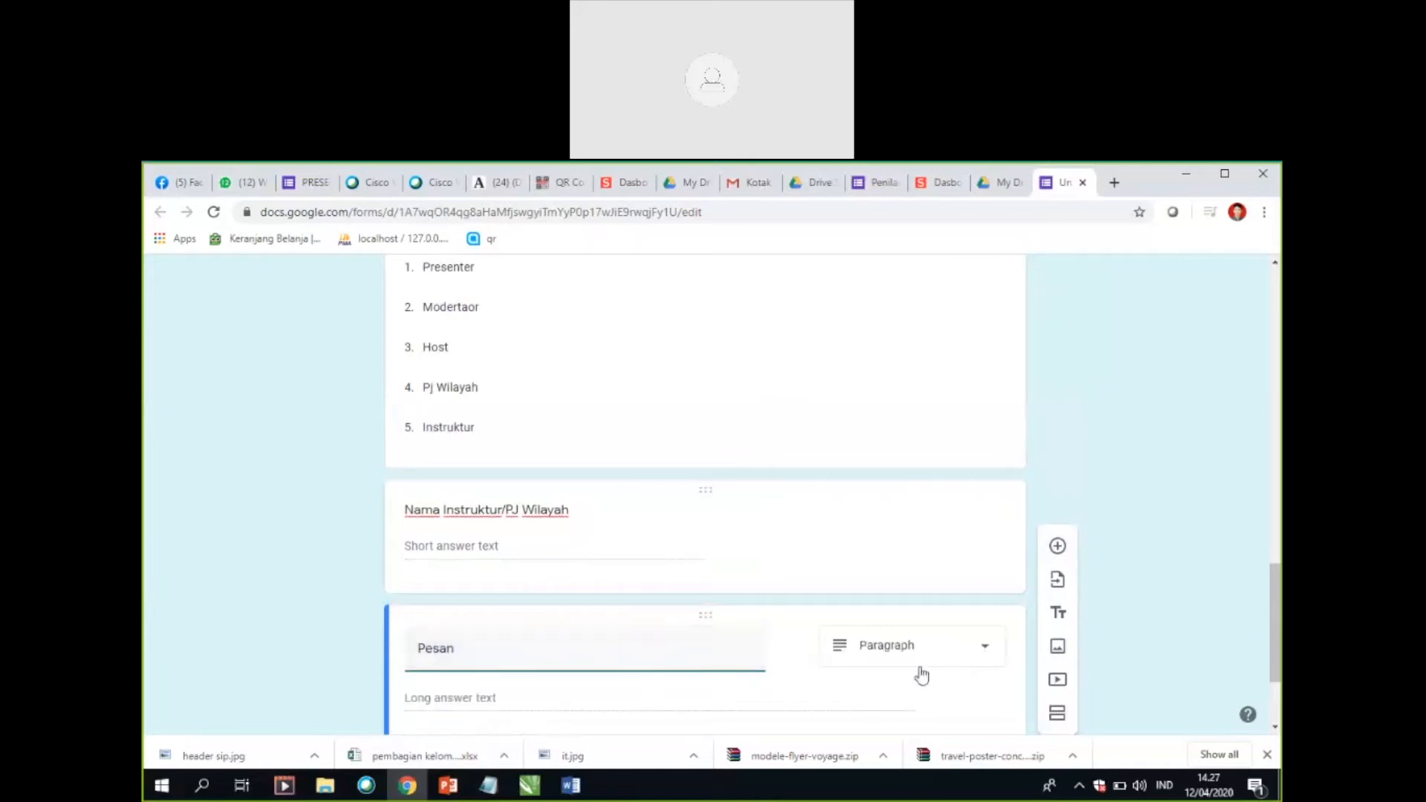
{"action": "left_click", "coordinate": [990, 648]}
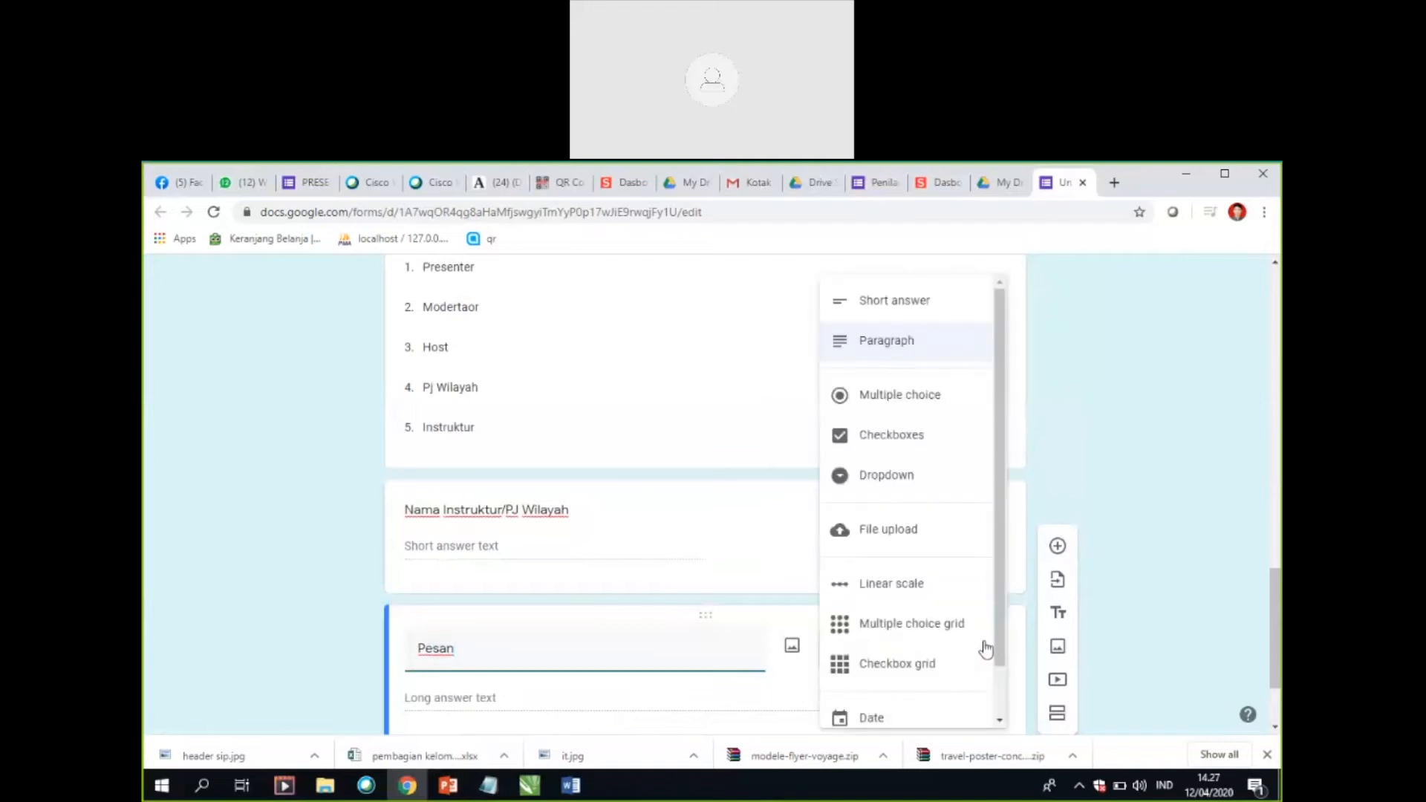
{"action": "left_click", "coordinate": [1110, 433]}
{"action": "scroll", "coordinate": [817, 587], "scroll_direction": "down", "scroll_amount": 2}
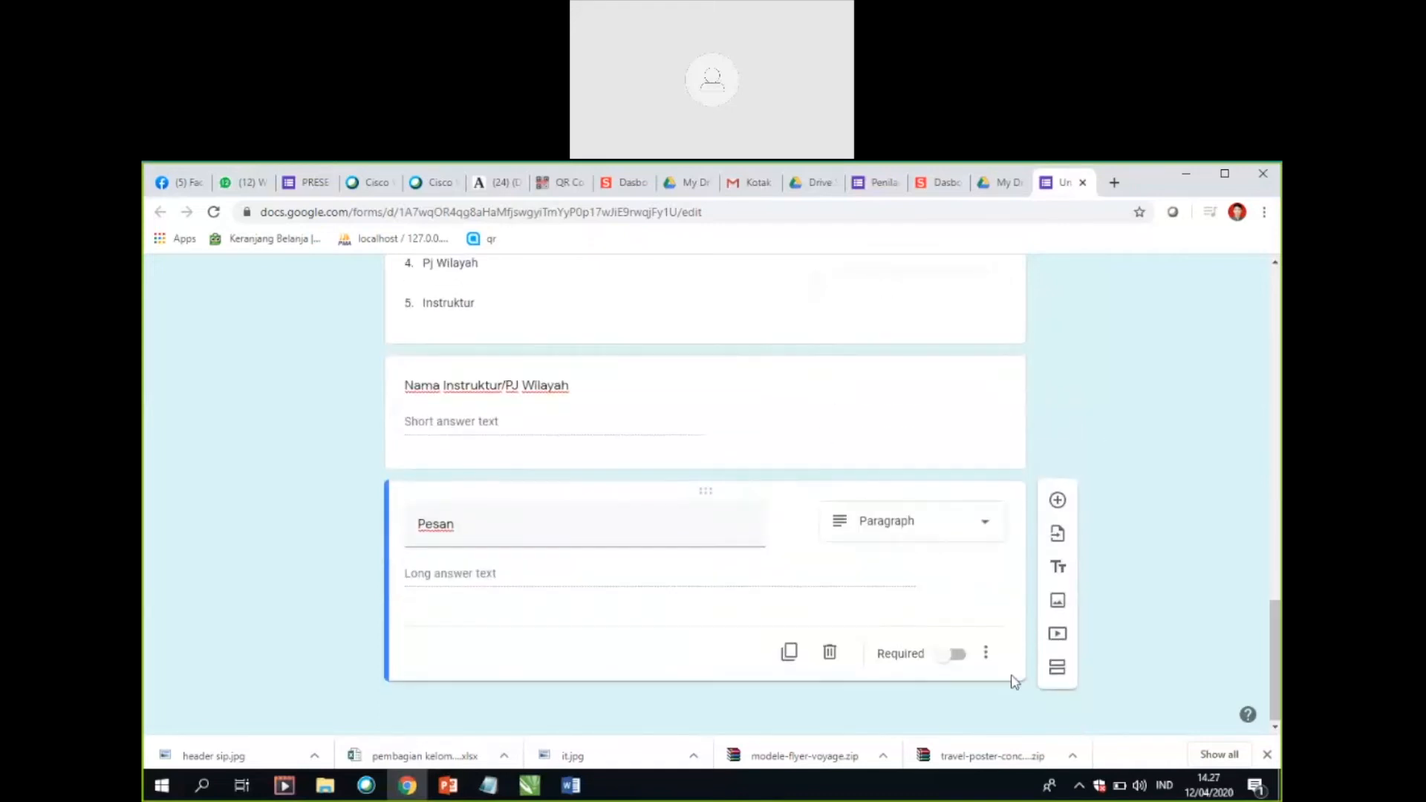
{"action": "left_click", "coordinate": [959, 659]}
Step: Make the "Peran" and "No Whatshap" questions required
{"action": "scroll", "coordinate": [832, 513], "scroll_direction": "up", "scroll_amount": 2}
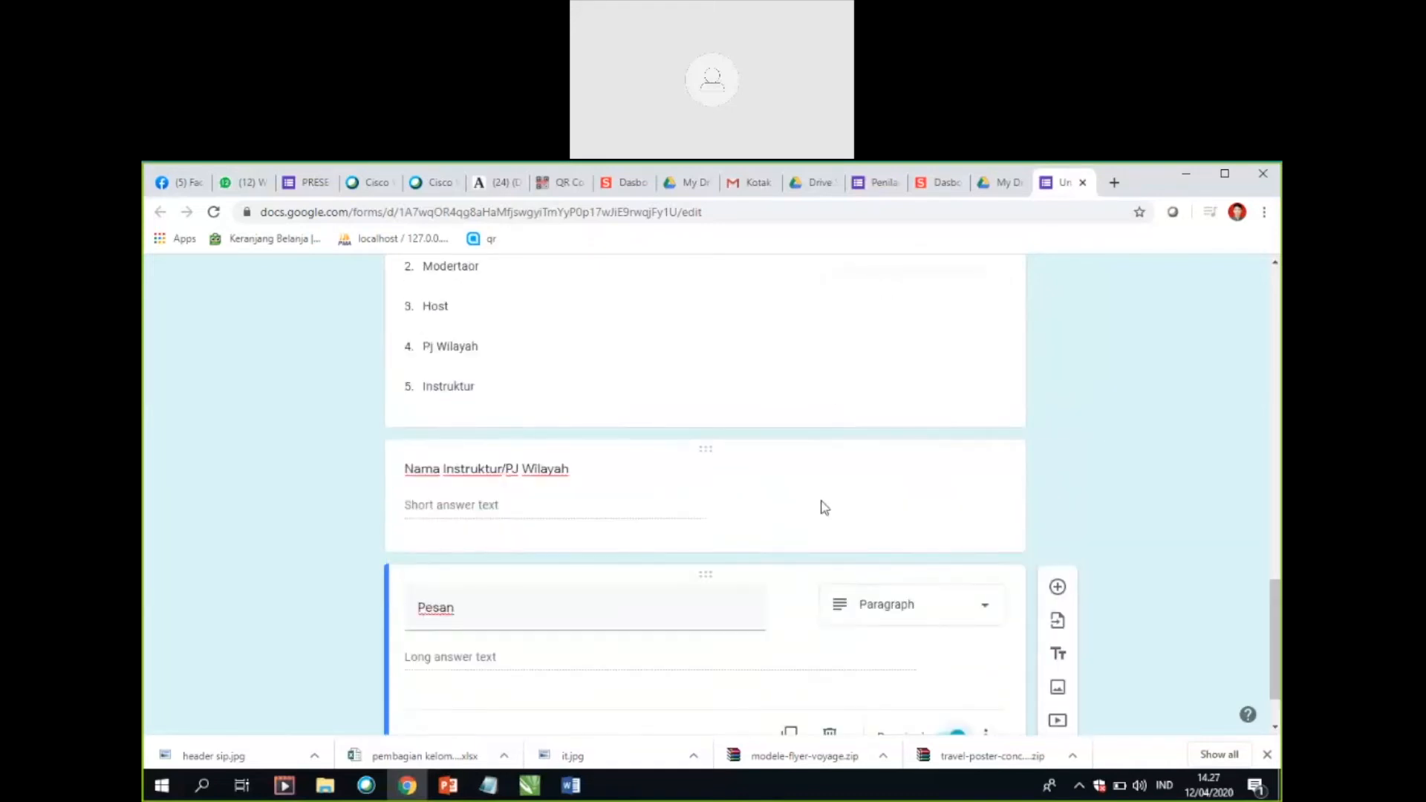
{"action": "scroll", "coordinate": [817, 386], "scroll_direction": "up", "scroll_amount": 1}
{"action": "left_click", "coordinate": [784, 369]}
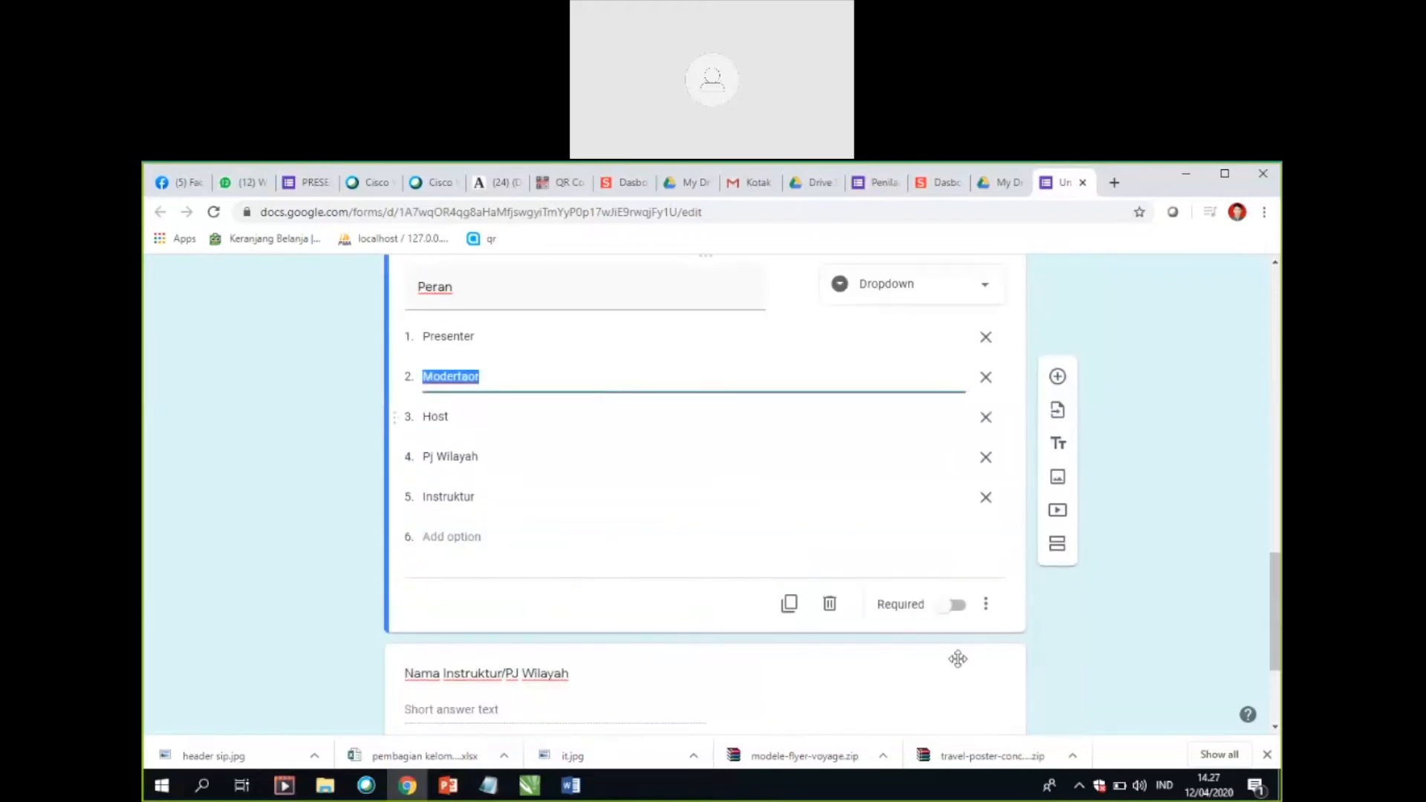
{"action": "left_click", "coordinate": [957, 609]}
{"action": "scroll", "coordinate": [761, 488], "scroll_direction": "up", "scroll_amount": 3}
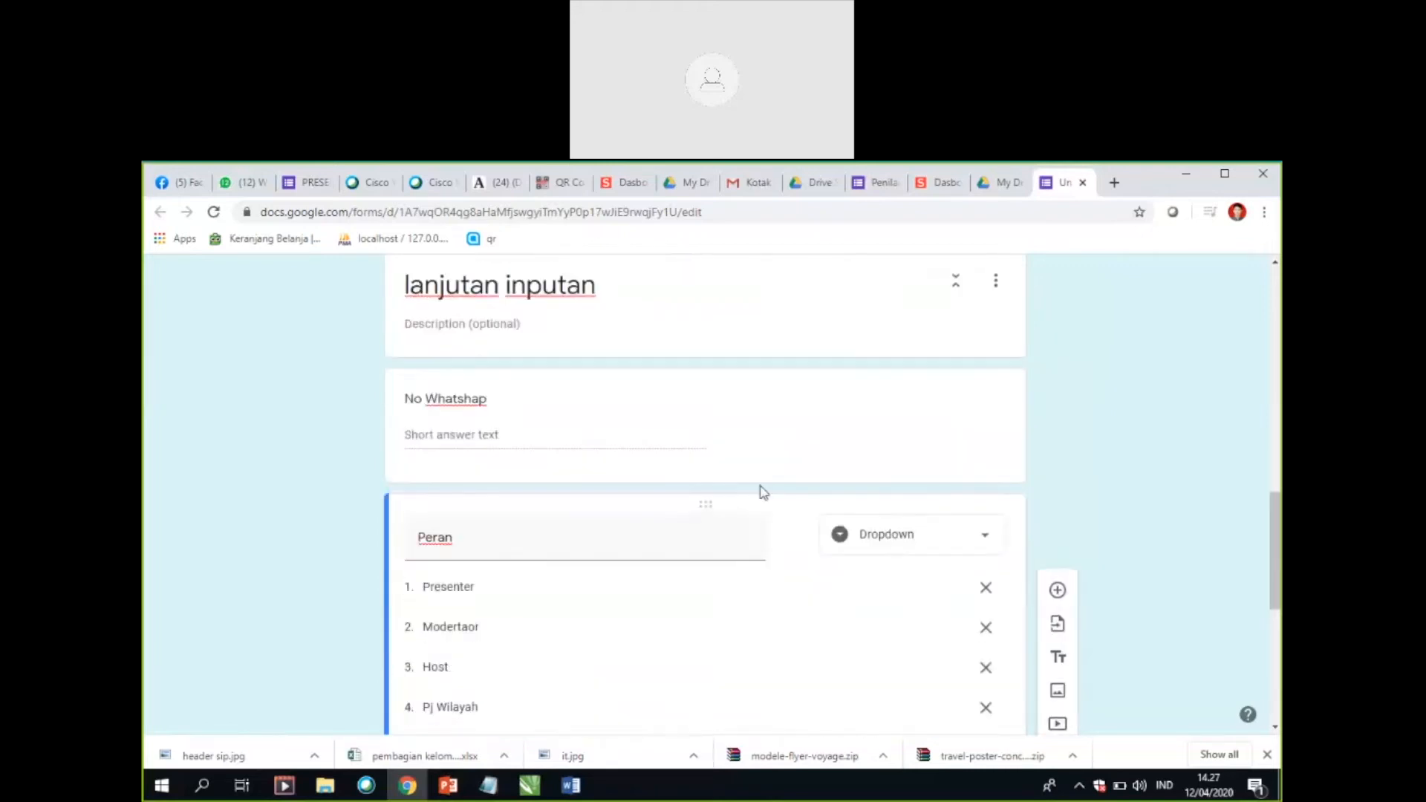
{"action": "left_click", "coordinate": [614, 422]}
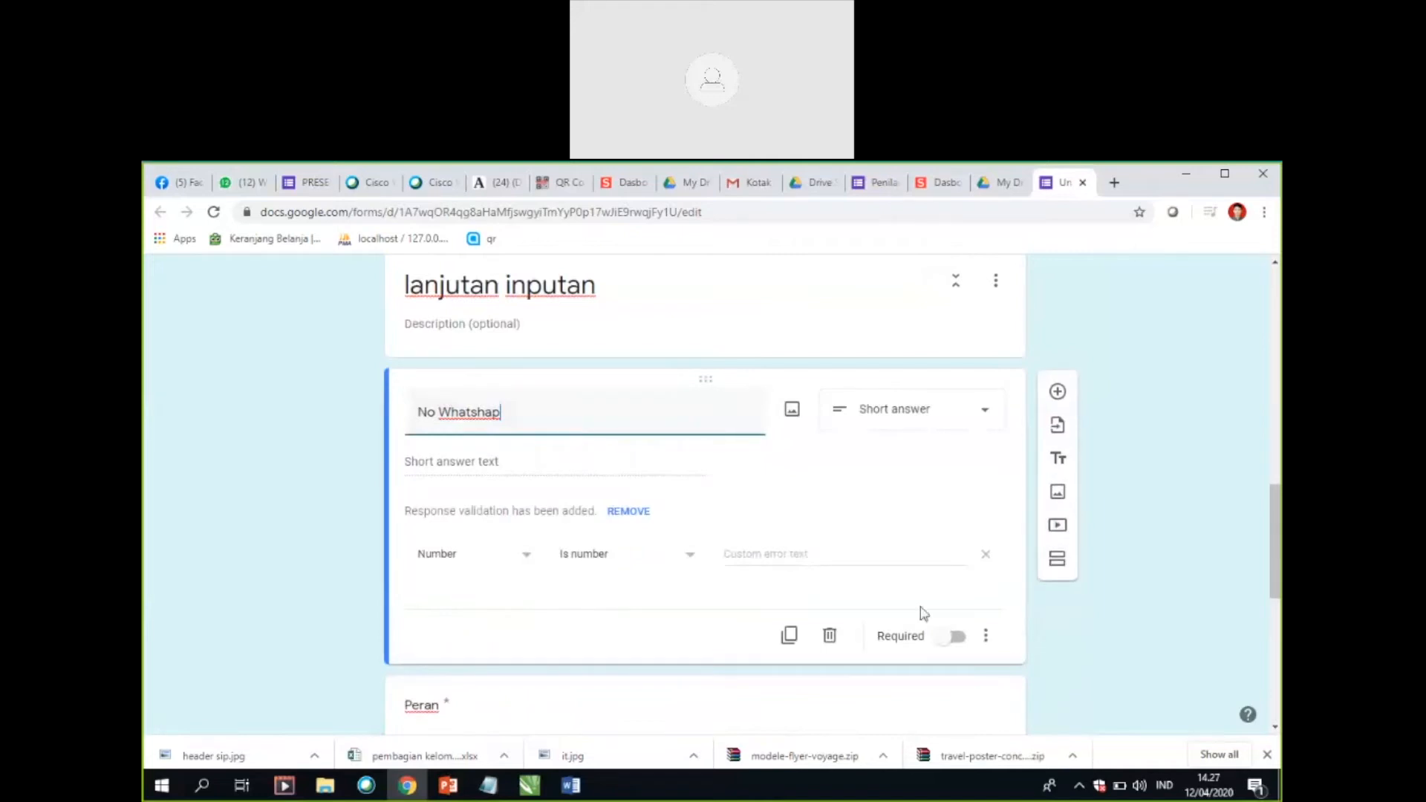
{"action": "left_click", "coordinate": [955, 638]}
{"action": "scroll", "coordinate": [862, 595], "scroll_direction": "down", "scroll_amount": 7}
{"action": "scroll", "coordinate": [876, 566], "scroll_direction": "up", "scroll_amount": 11}
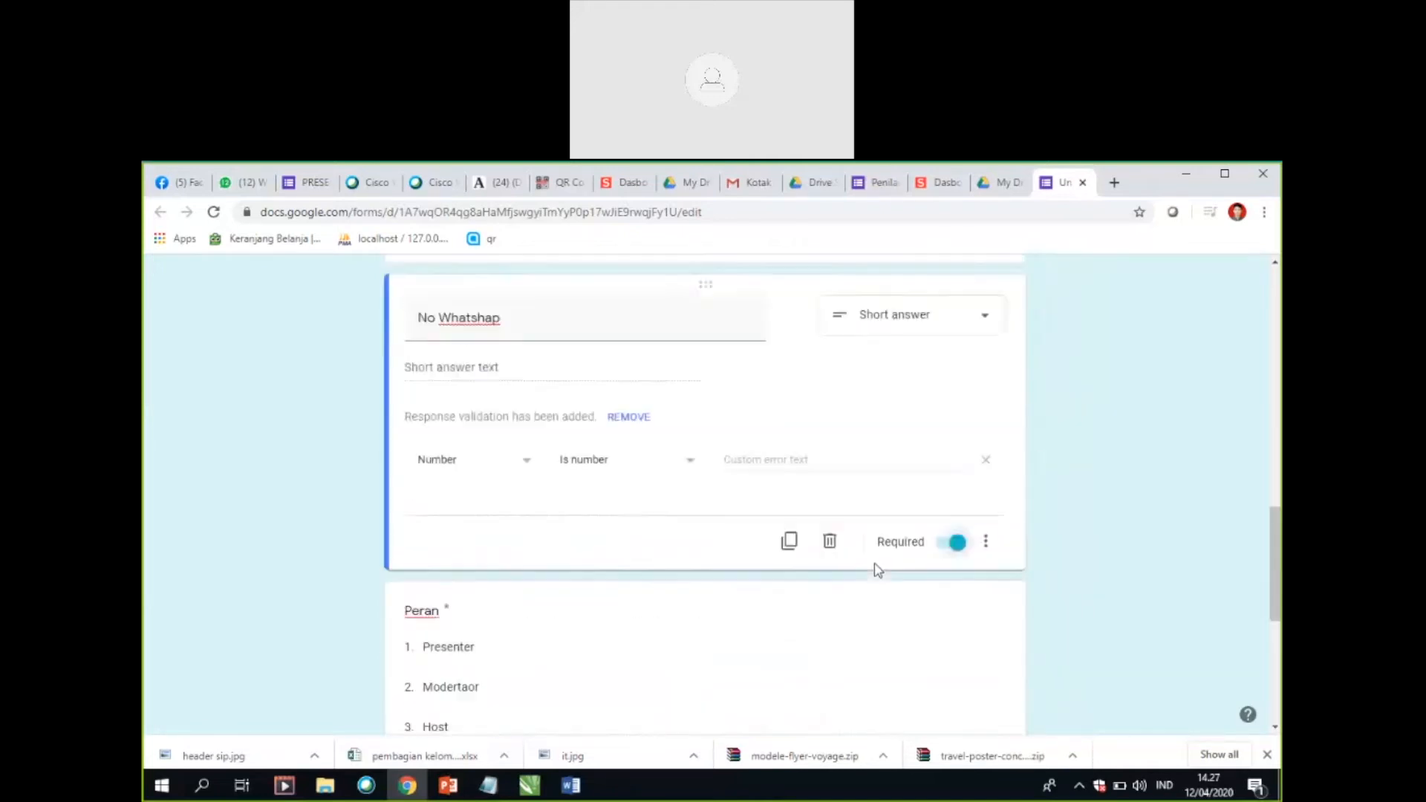
Step: Preview the form and look through the questions of its first section
{"action": "scroll", "coordinate": [868, 561], "scroll_direction": "up", "scroll_amount": 10}
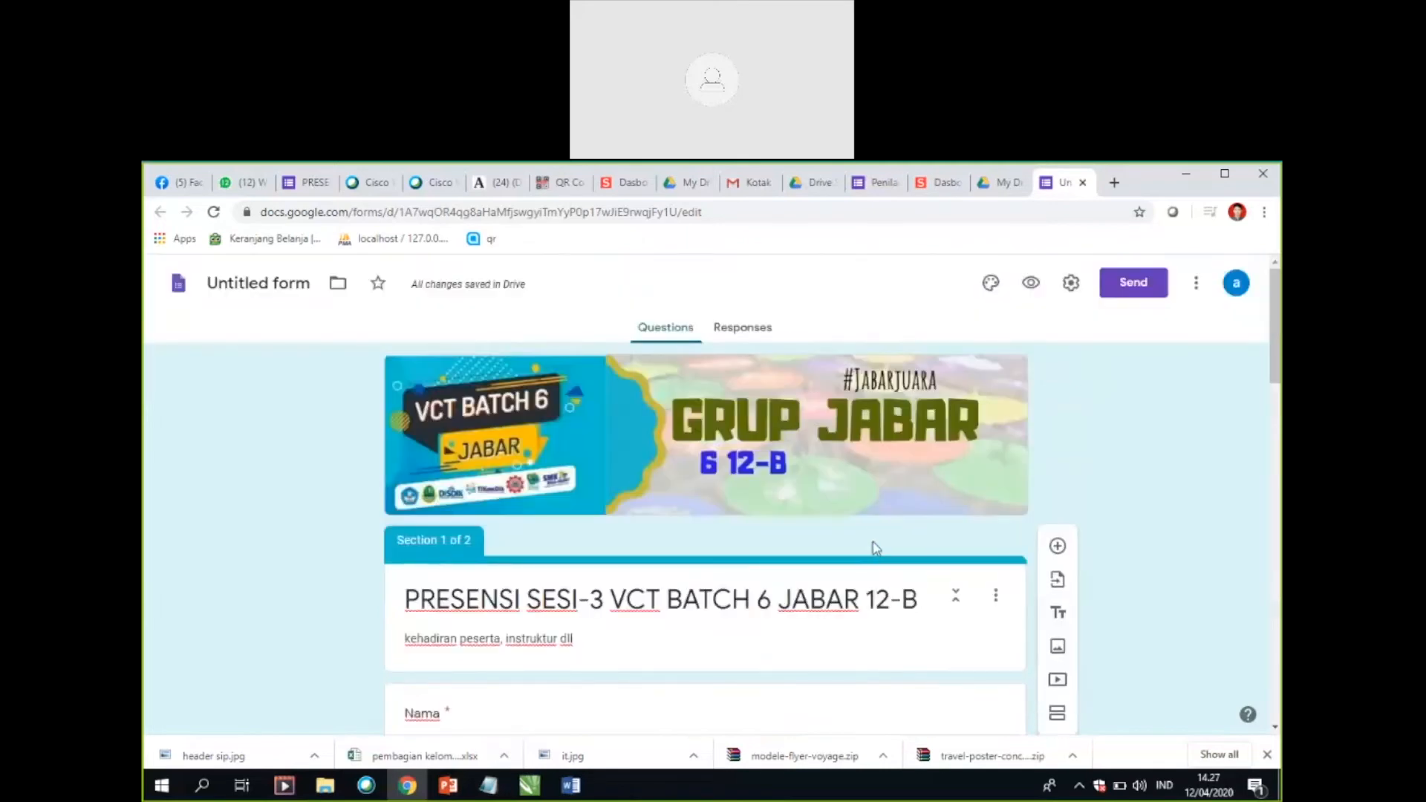
{"action": "left_click", "coordinate": [1034, 286]}
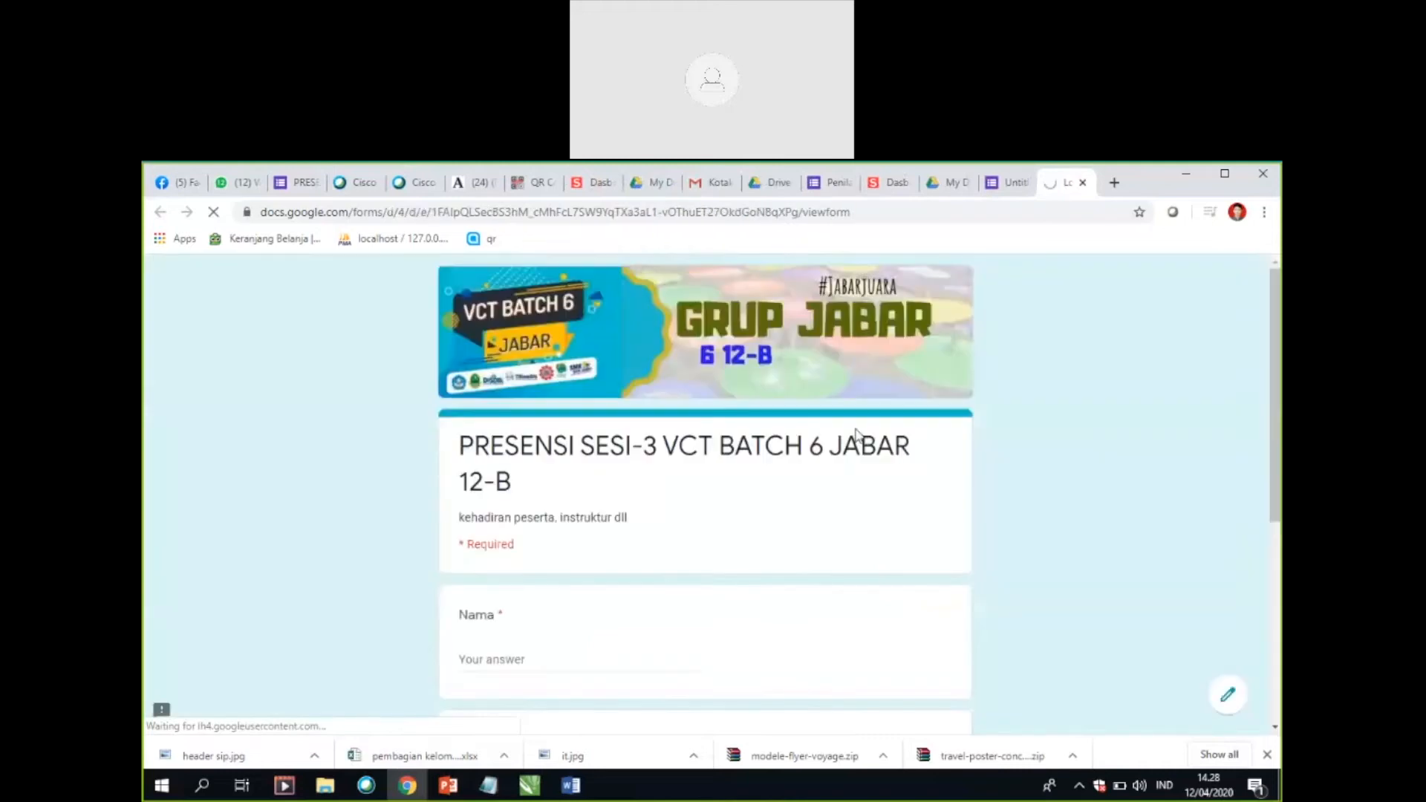
{"action": "scroll", "coordinate": [961, 476], "scroll_direction": "down", "scroll_amount": 2}
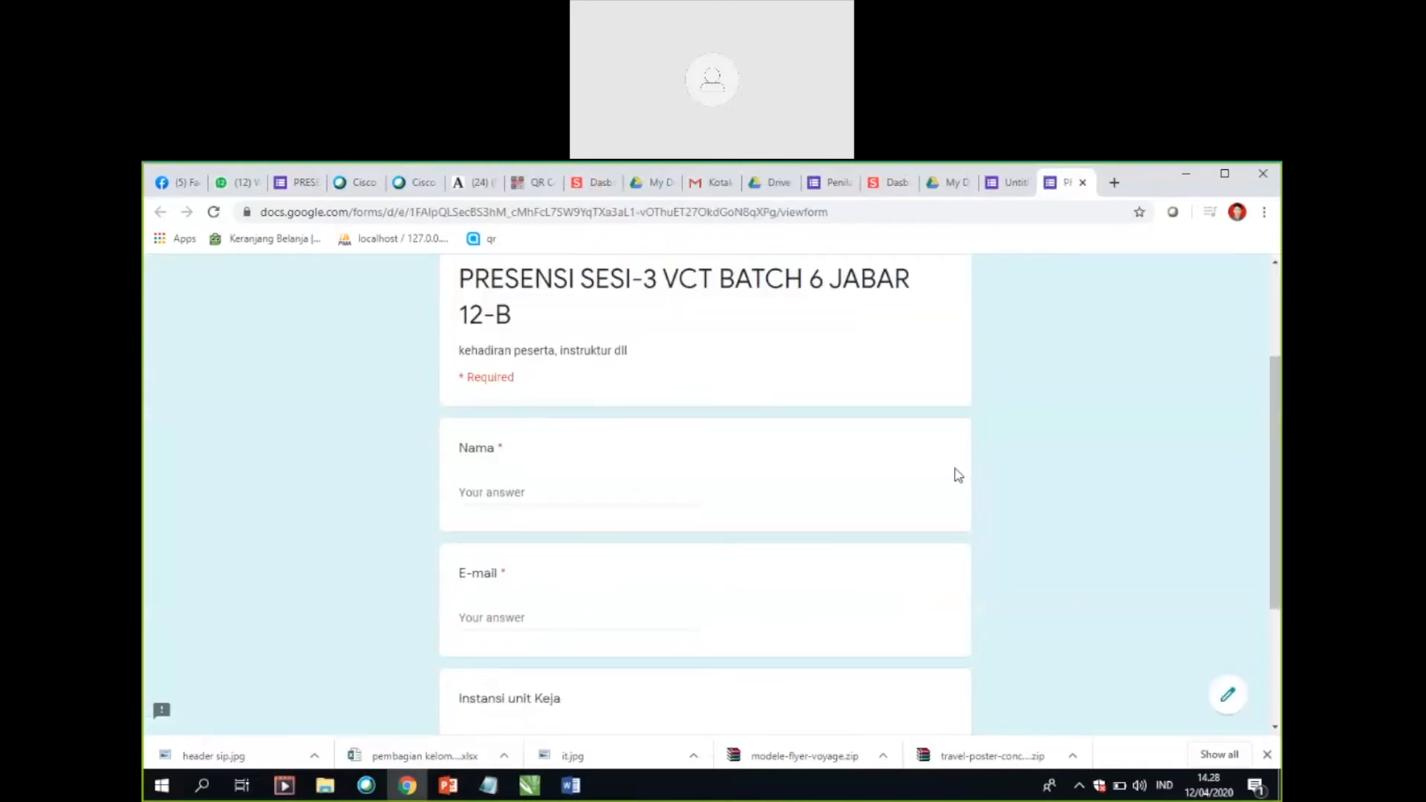
{"action": "scroll", "coordinate": [958, 473], "scroll_direction": "up", "scroll_amount": 2}
{"action": "scroll", "coordinate": [958, 473], "scroll_direction": "down", "scroll_amount": 4}
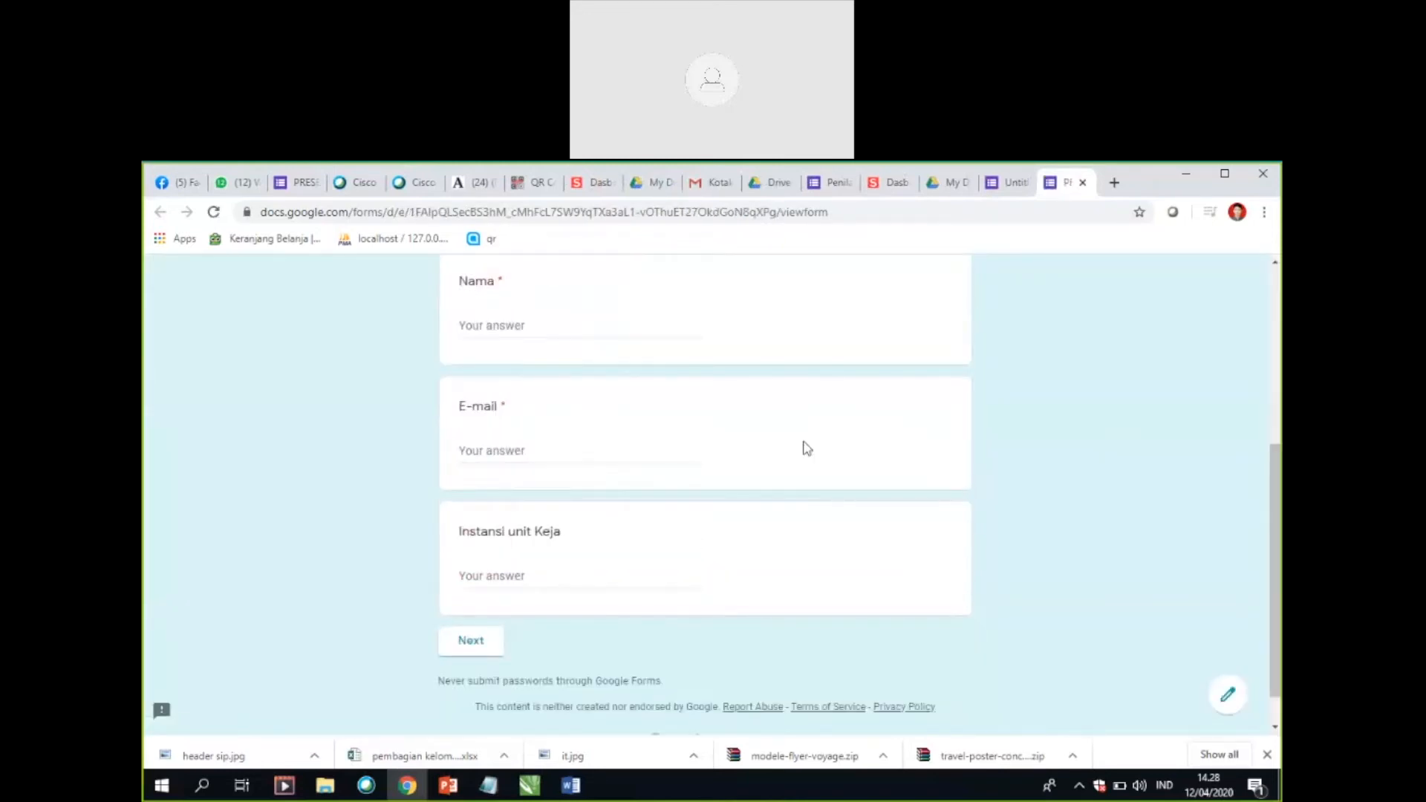
Step: Fill "Nama", "E-mail" and "Instansi unit Keja" with the test answer "a" in the preview and continue to the second section
{"action": "left_click", "coordinate": [501, 330]}
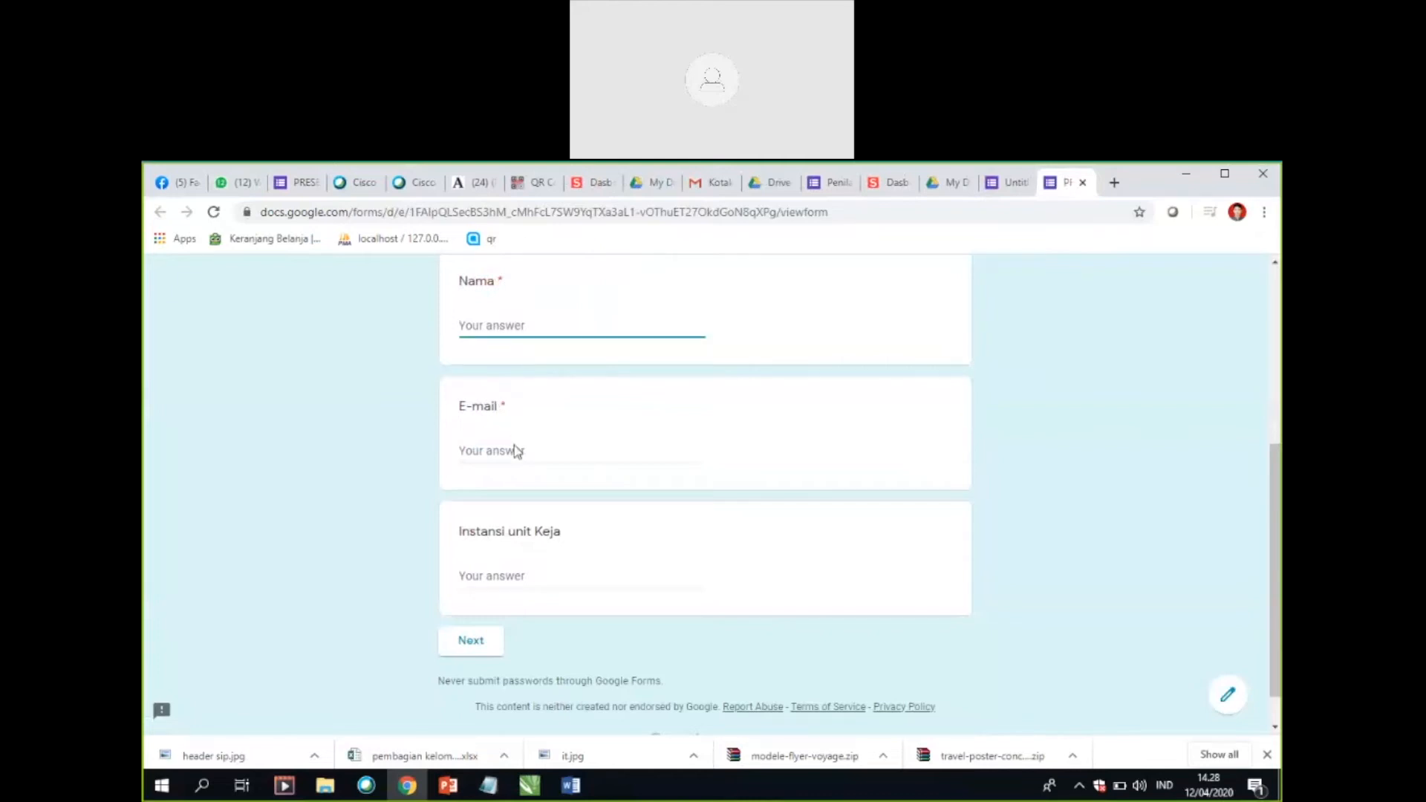
{"action": "left_click", "coordinate": [515, 444]}
{"action": "left_click", "coordinate": [500, 322]}
{"action": "type", "text": "a"}
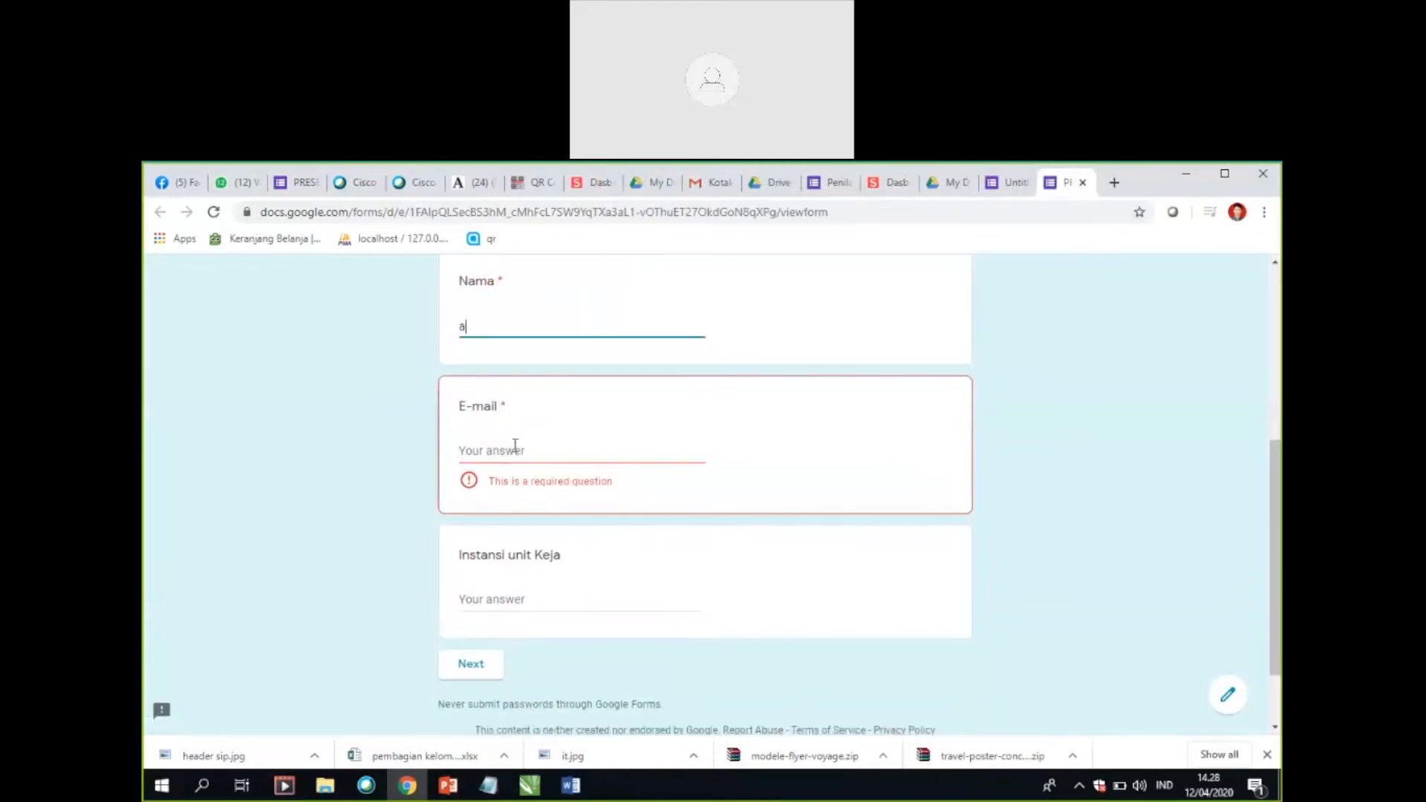
{"action": "left_click", "coordinate": [565, 446]}
{"action": "type", "text": "a"}
{"action": "scroll", "coordinate": [523, 526], "scroll_direction": "down", "scroll_amount": 1}
{"action": "left_click", "coordinate": [536, 542]}
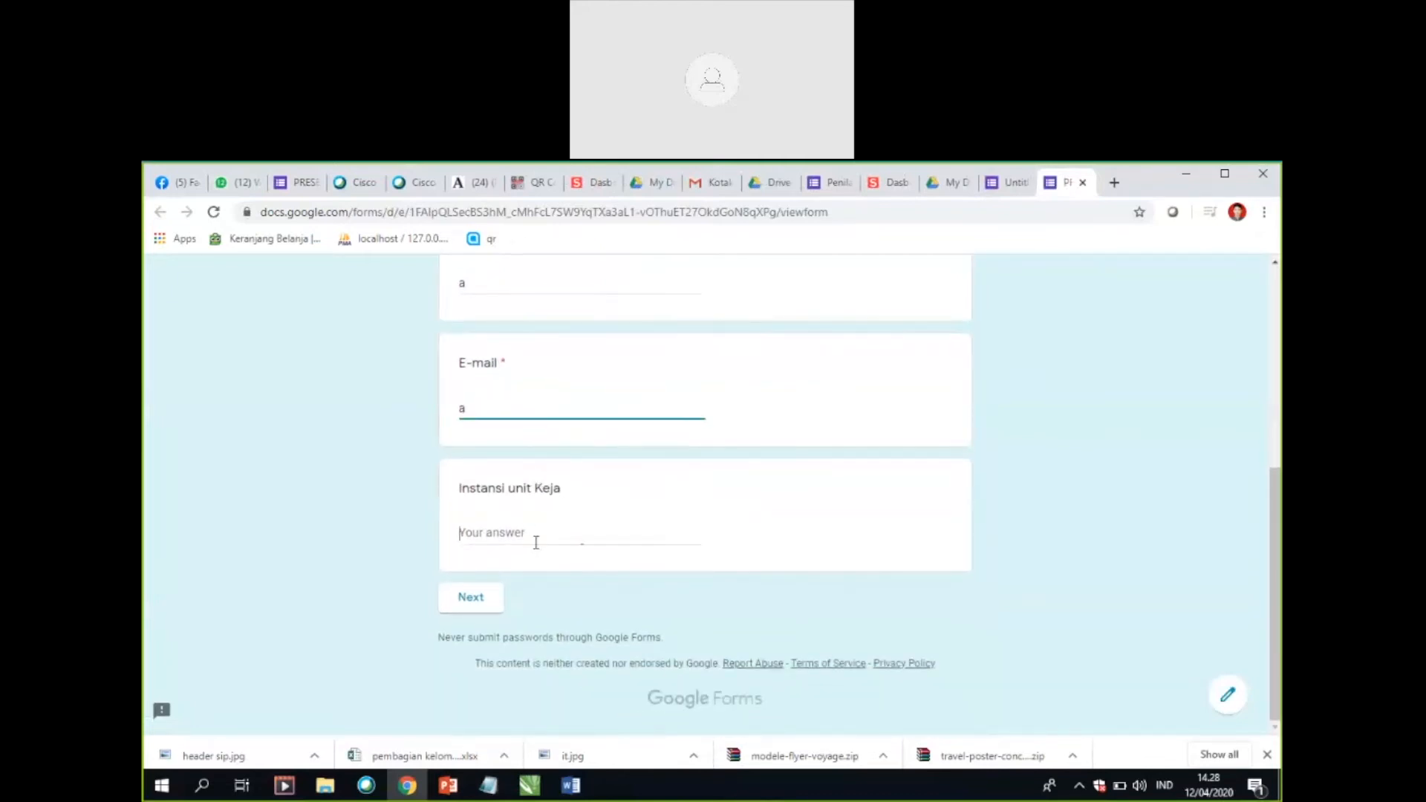
{"action": "type", "text": "a"}
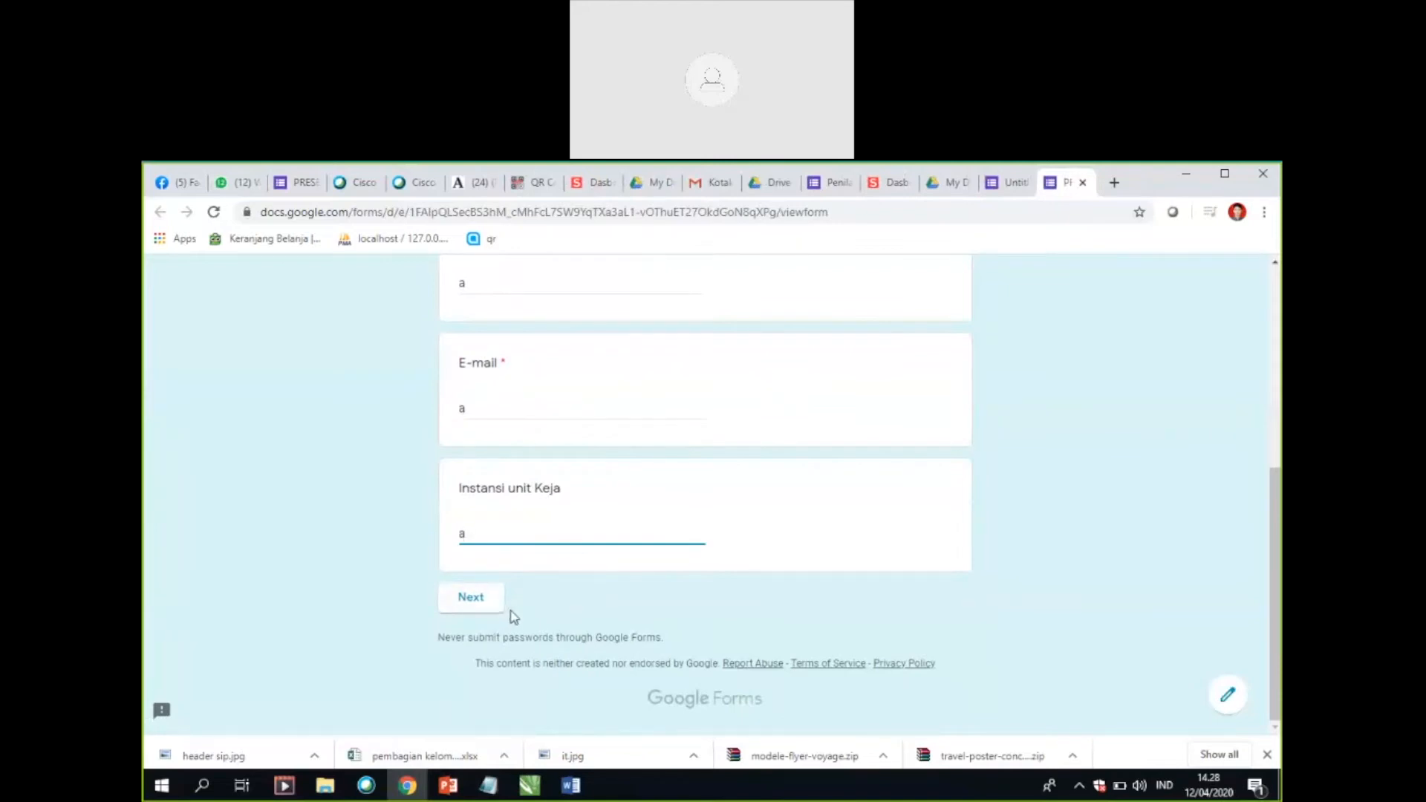
{"action": "left_click", "coordinate": [473, 606]}
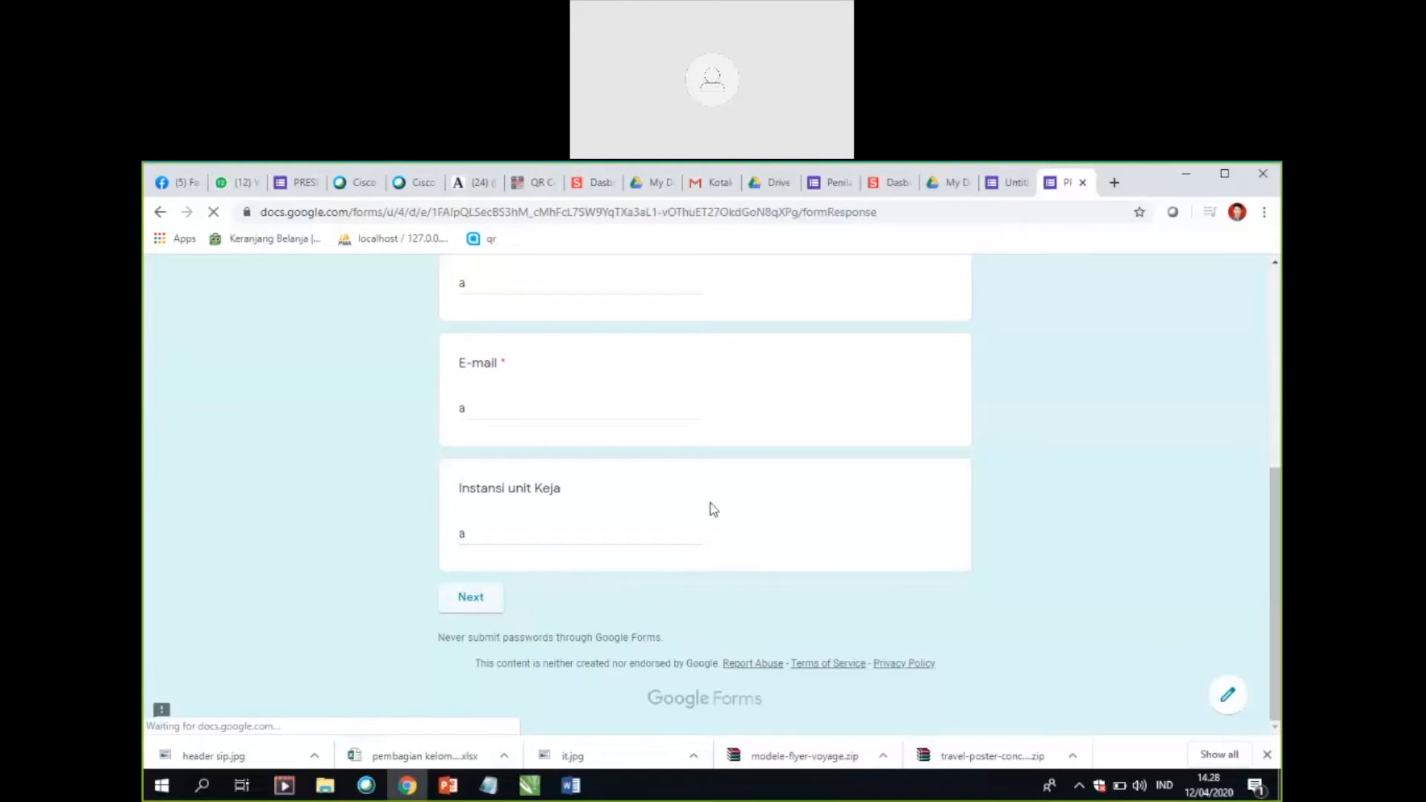
Step: Examine the preview's "lanjutan inputan" section, including the role options in the "Peran" dropdown
{"action": "scroll", "coordinate": [700, 617], "scroll_direction": "down", "scroll_amount": 2}
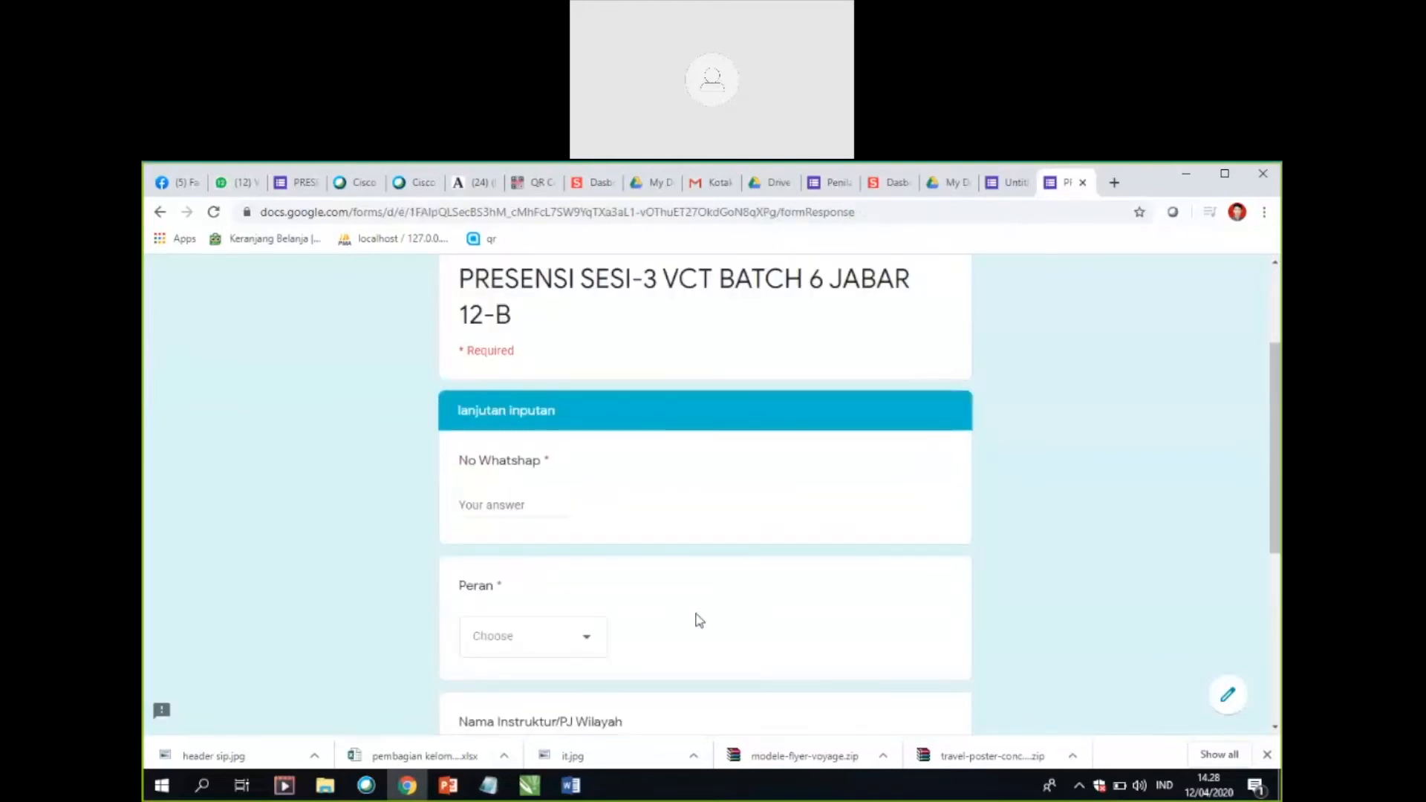
{"action": "scroll", "coordinate": [668, 594], "scroll_direction": "down", "scroll_amount": 3}
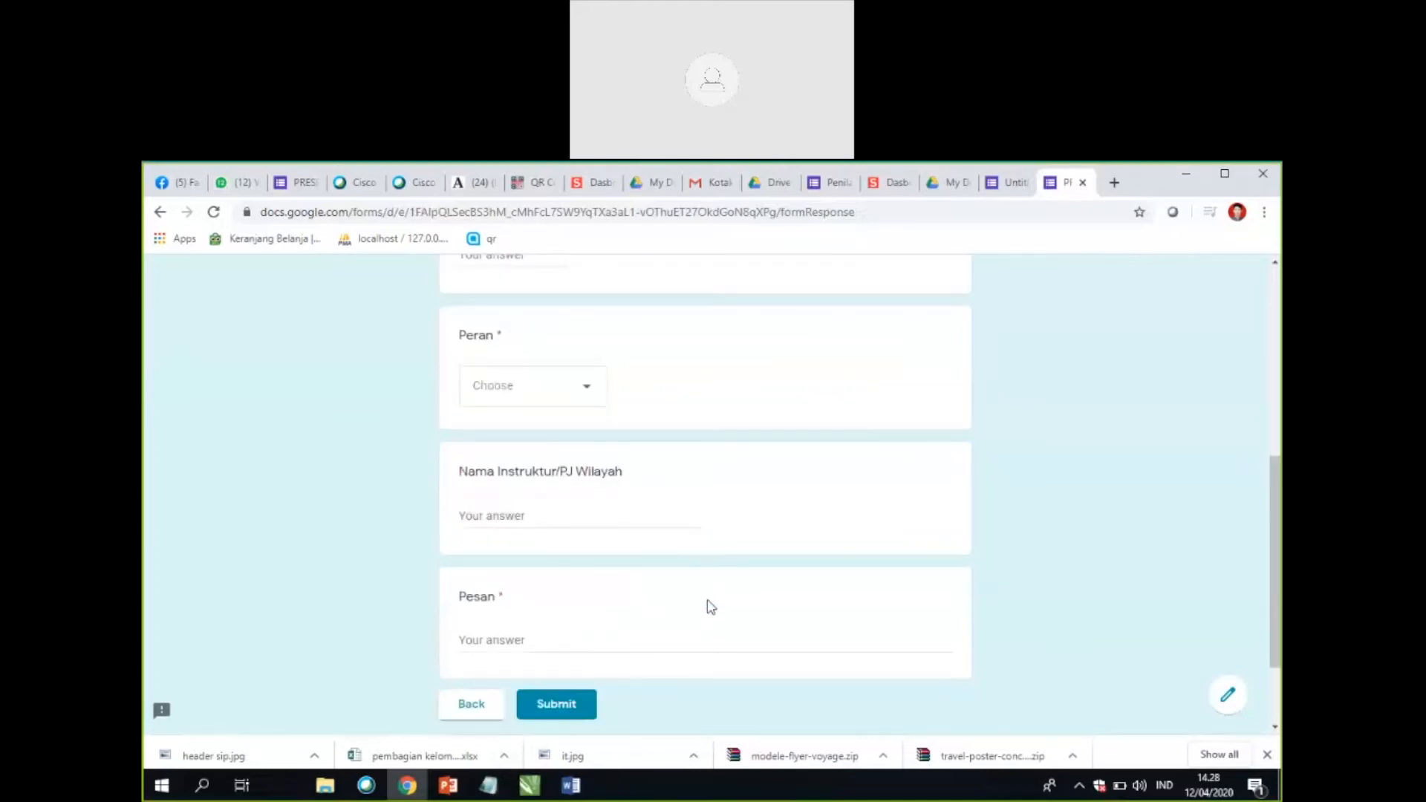
{"action": "left_click", "coordinate": [580, 395]}
{"action": "left_click", "coordinate": [535, 452]}
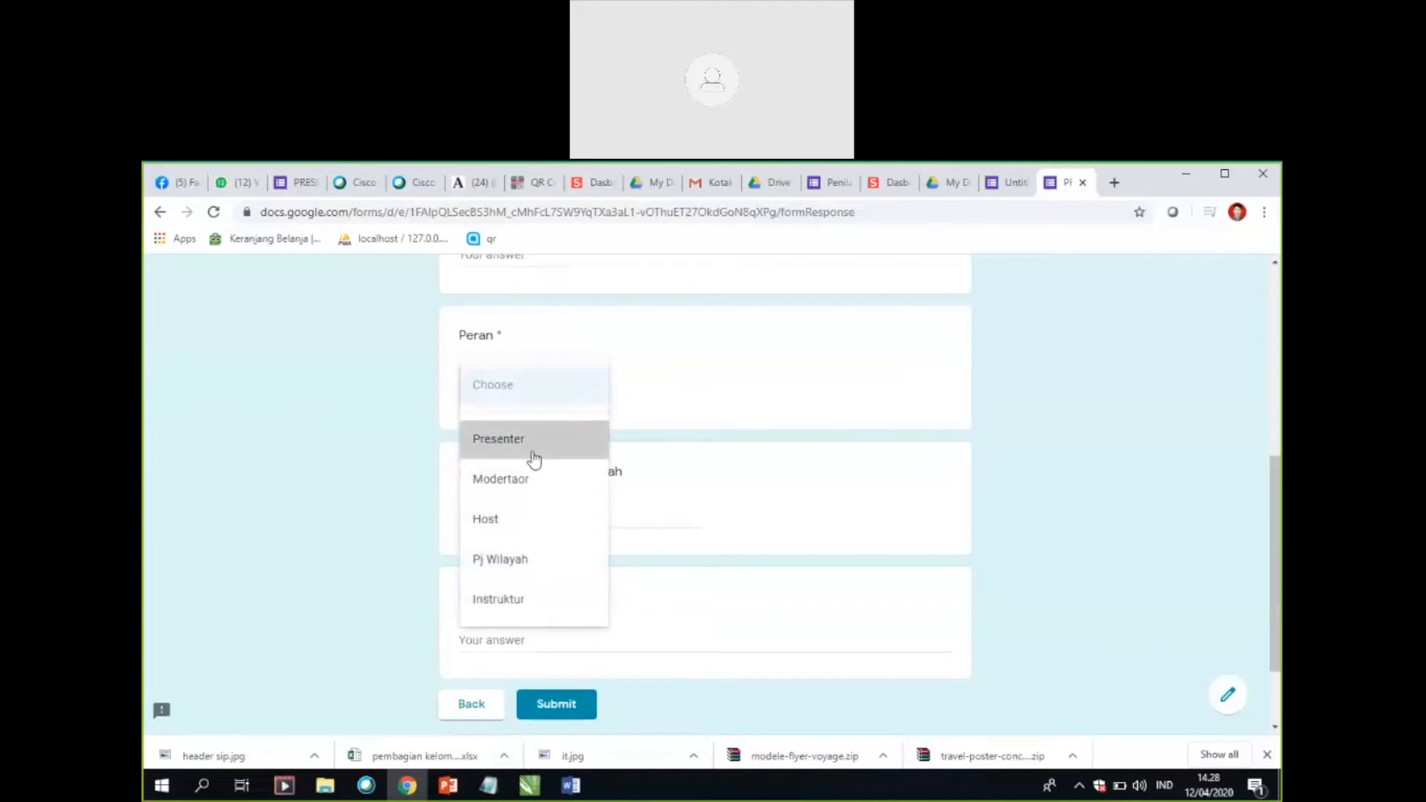
{"action": "scroll", "coordinate": [713, 547], "scroll_direction": "up", "scroll_amount": 4}
{"action": "scroll", "coordinate": [714, 546], "scroll_direction": "up", "scroll_amount": 1}
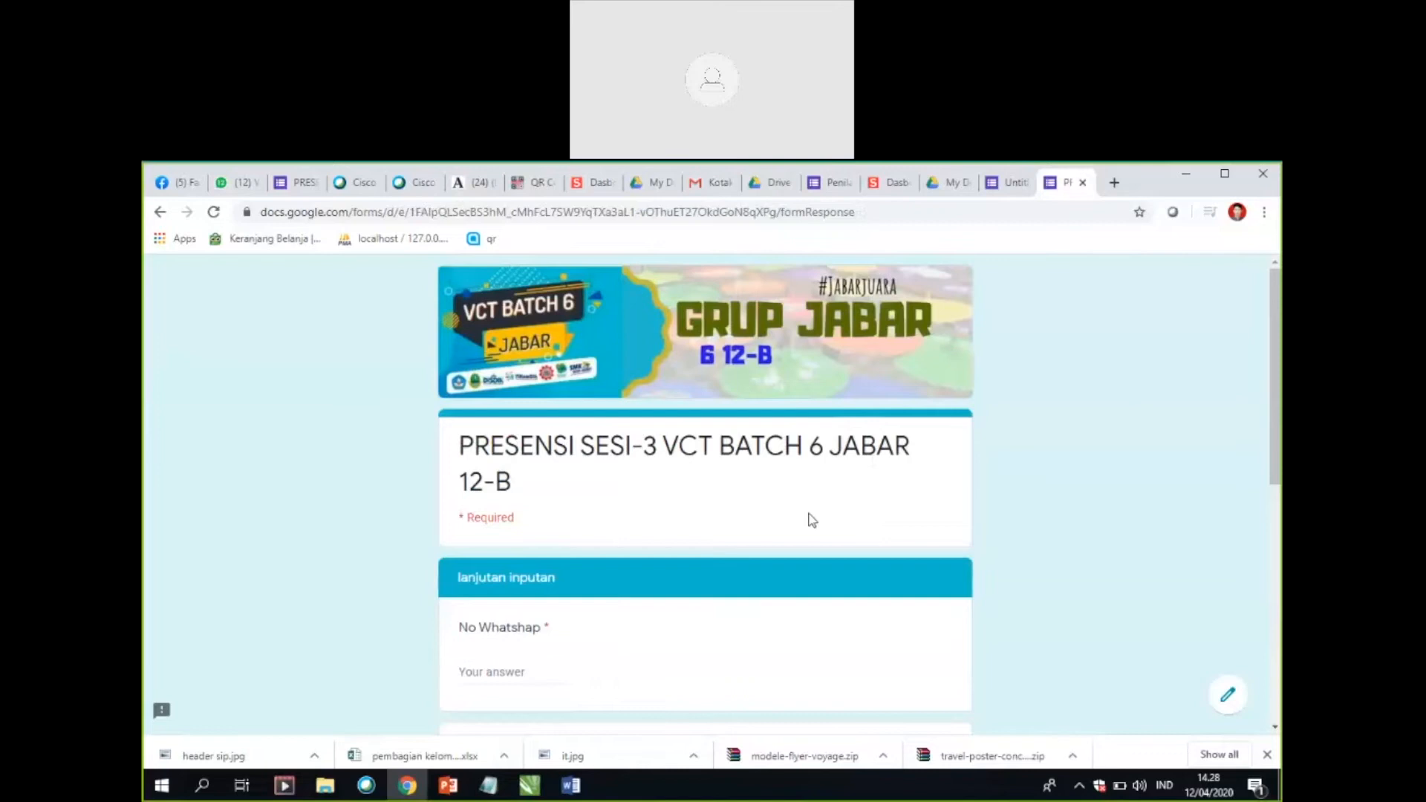
Step: Return to the form editor and open the form's presentation settings, checking the general settings as well
{"action": "left_click", "coordinate": [1010, 184]}
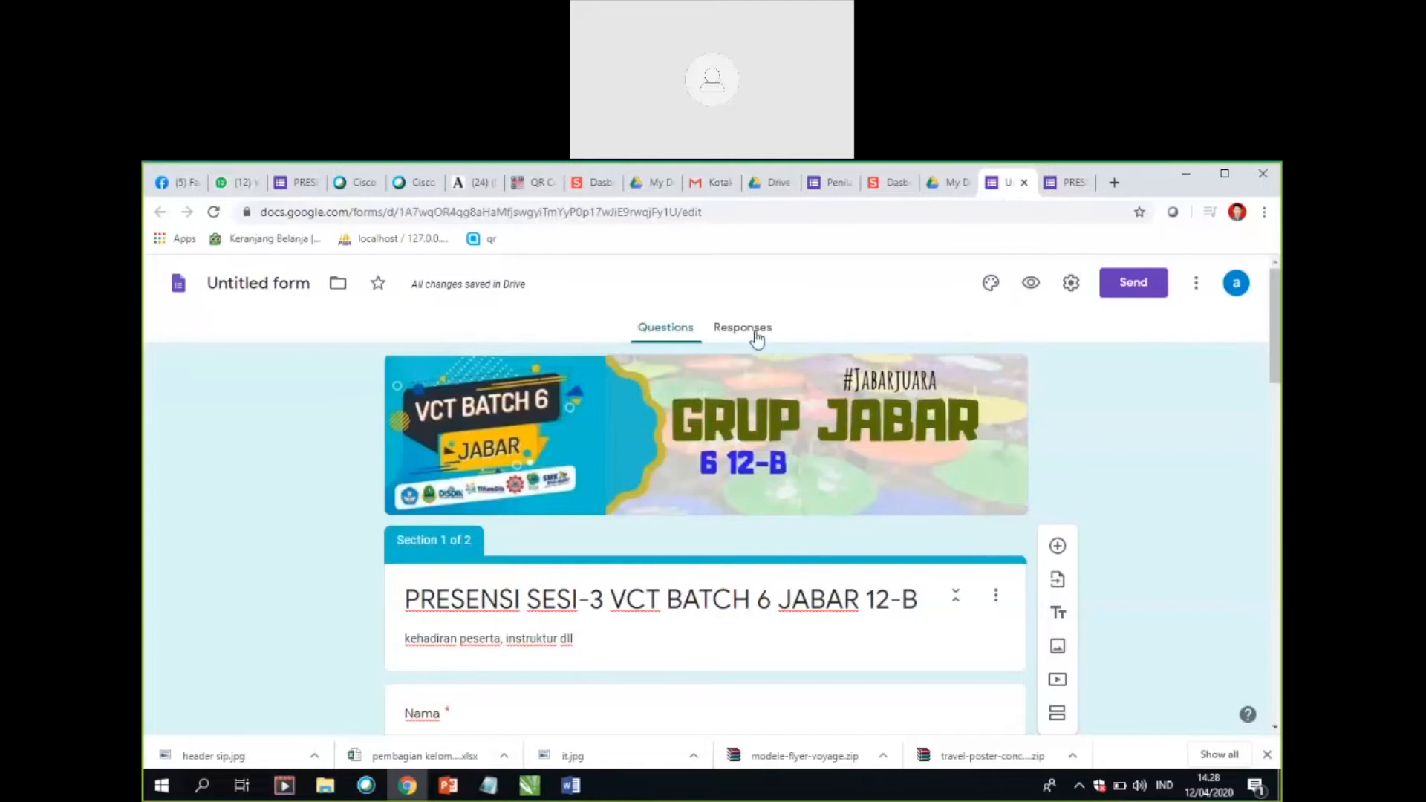
{"action": "left_click", "coordinate": [1072, 286]}
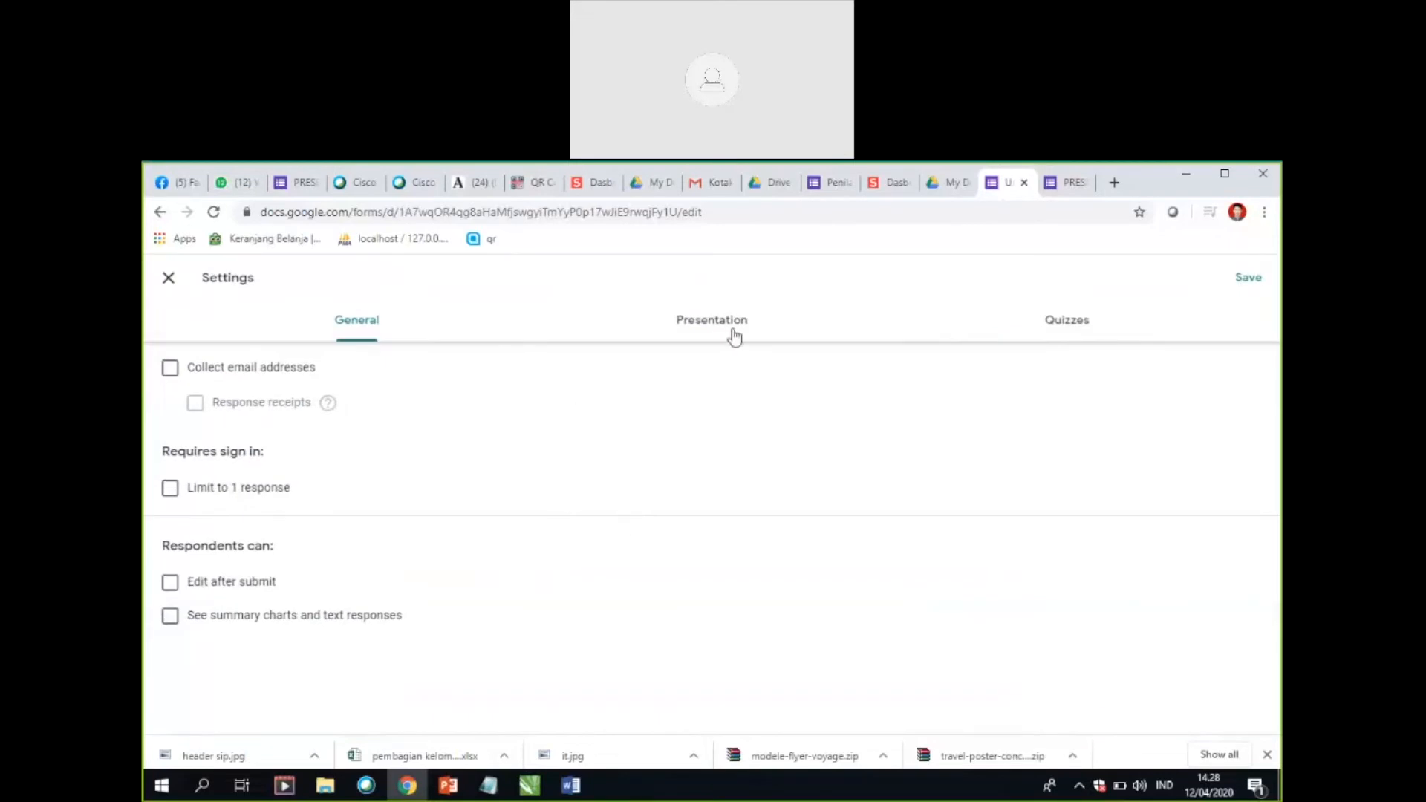
{"action": "left_click", "coordinate": [735, 338]}
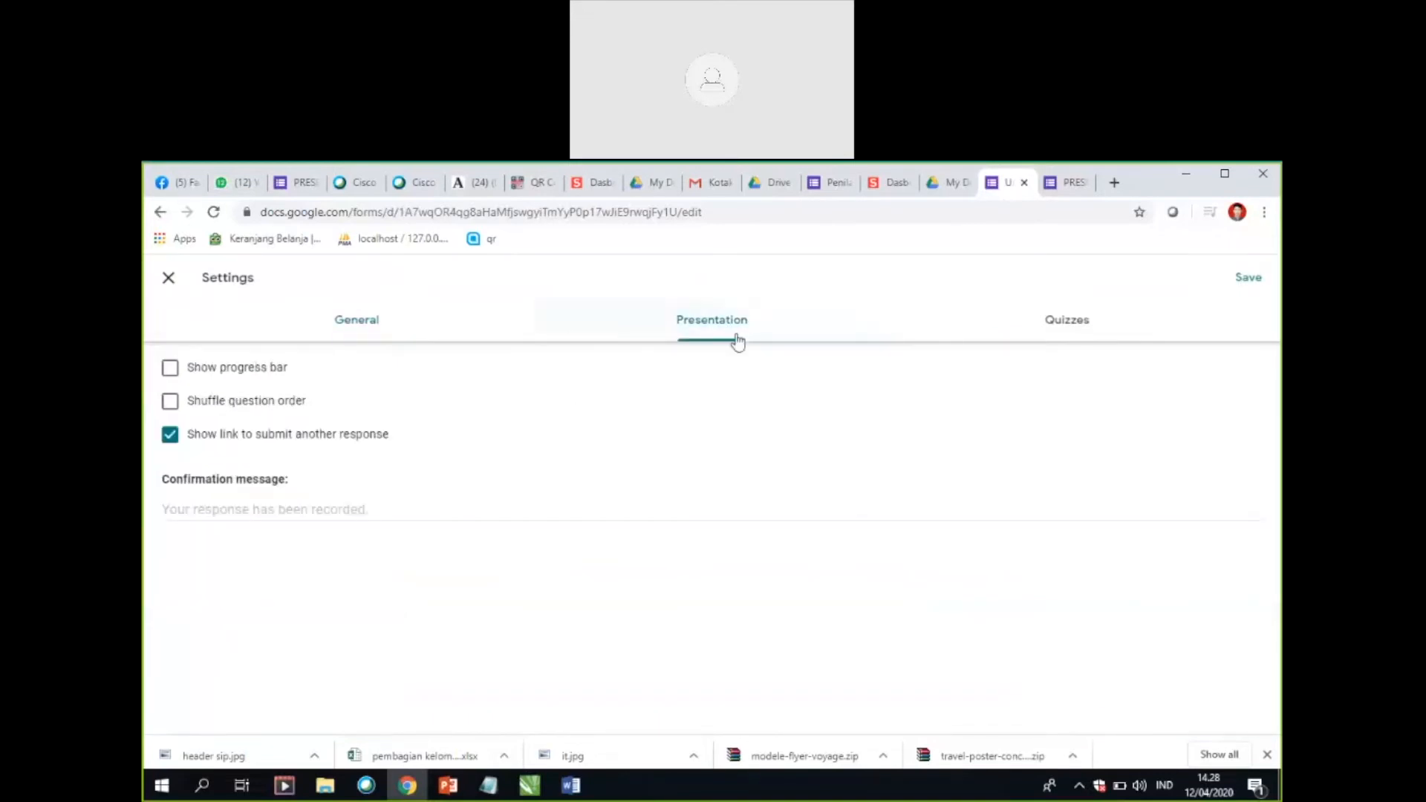
{"action": "left_click", "coordinate": [260, 508]}
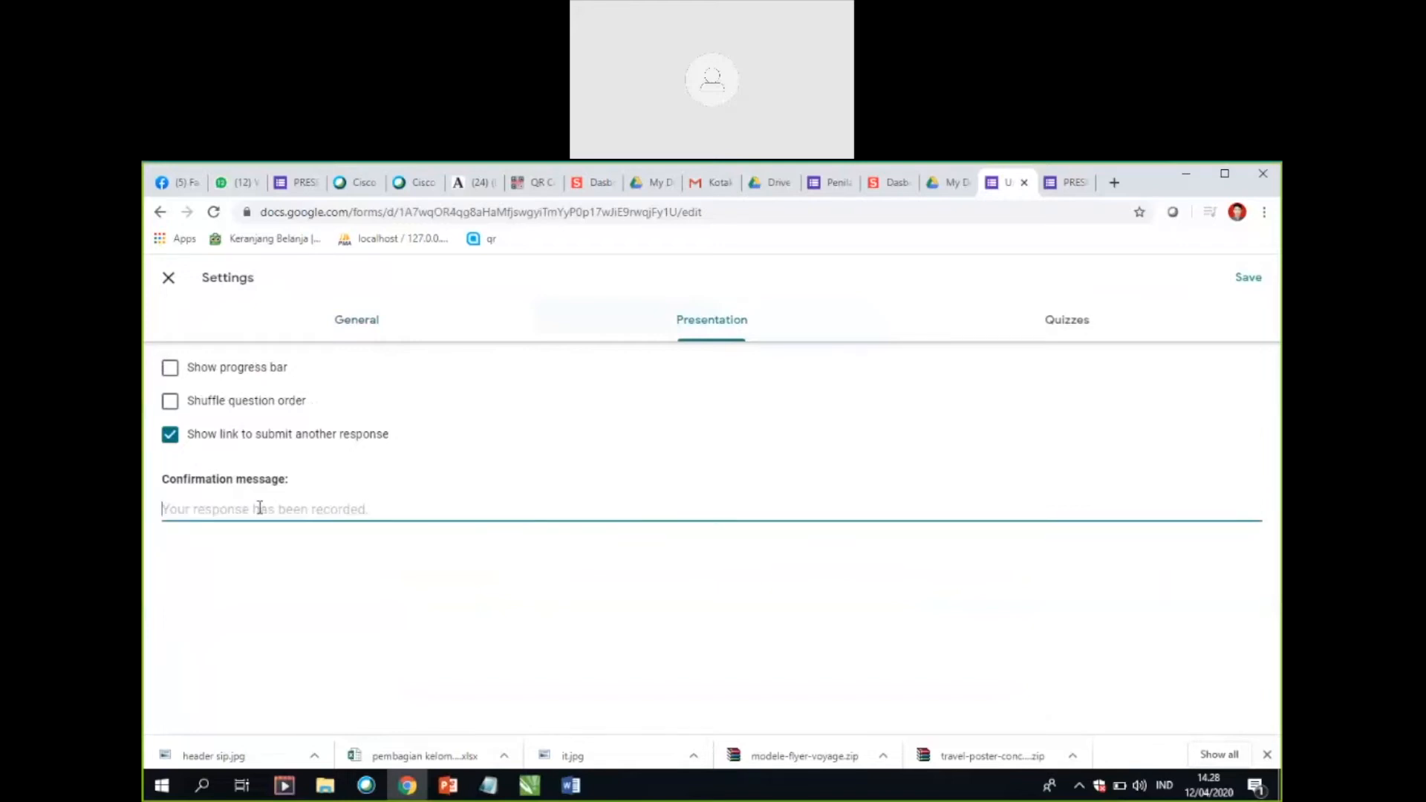
{"action": "left_click", "coordinate": [356, 331]}
{"action": "left_click", "coordinate": [733, 327]}
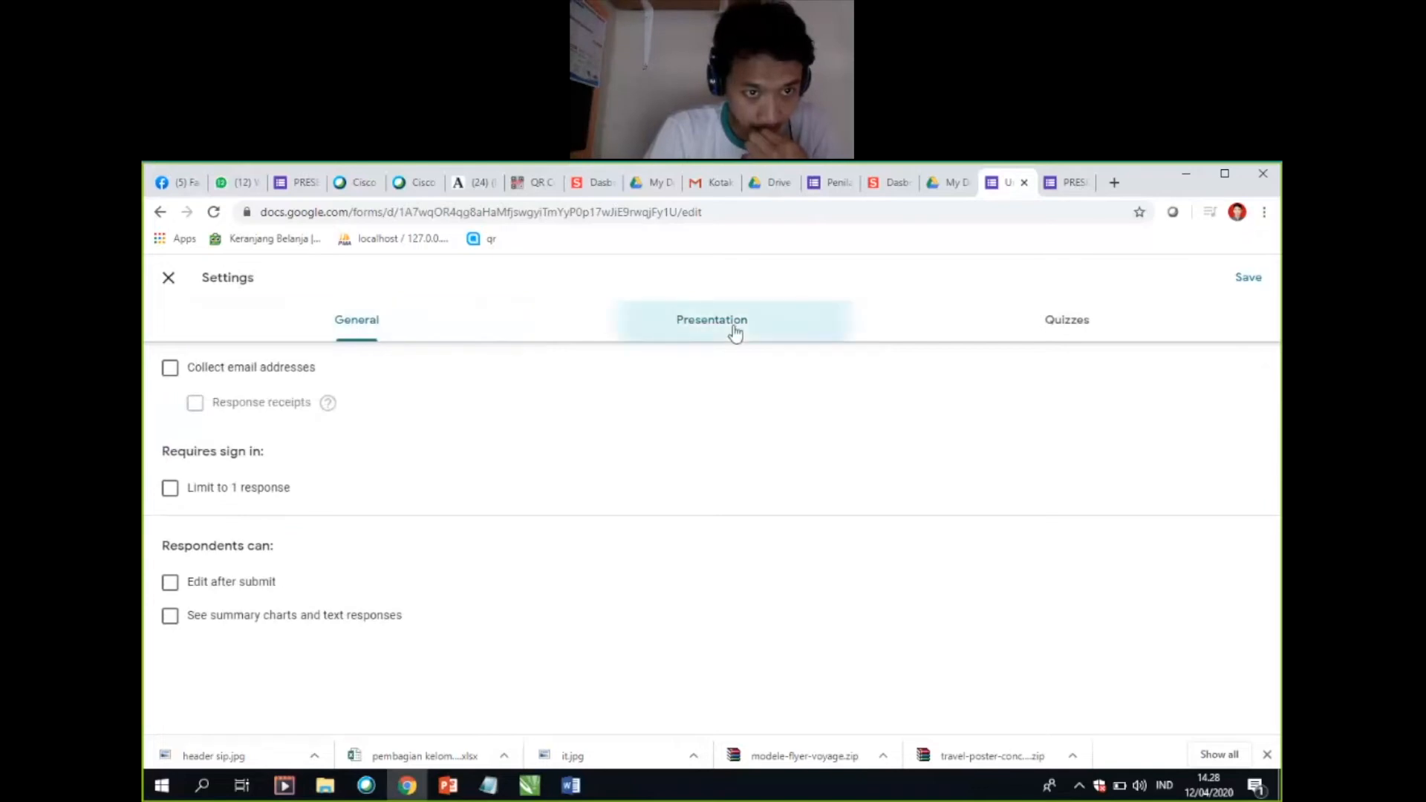
Step: Set the confirmation message to "Terimaksih, anda sudah melakukan presensi sesi -3" and save the form settings
{"action": "left_click", "coordinate": [331, 508]}
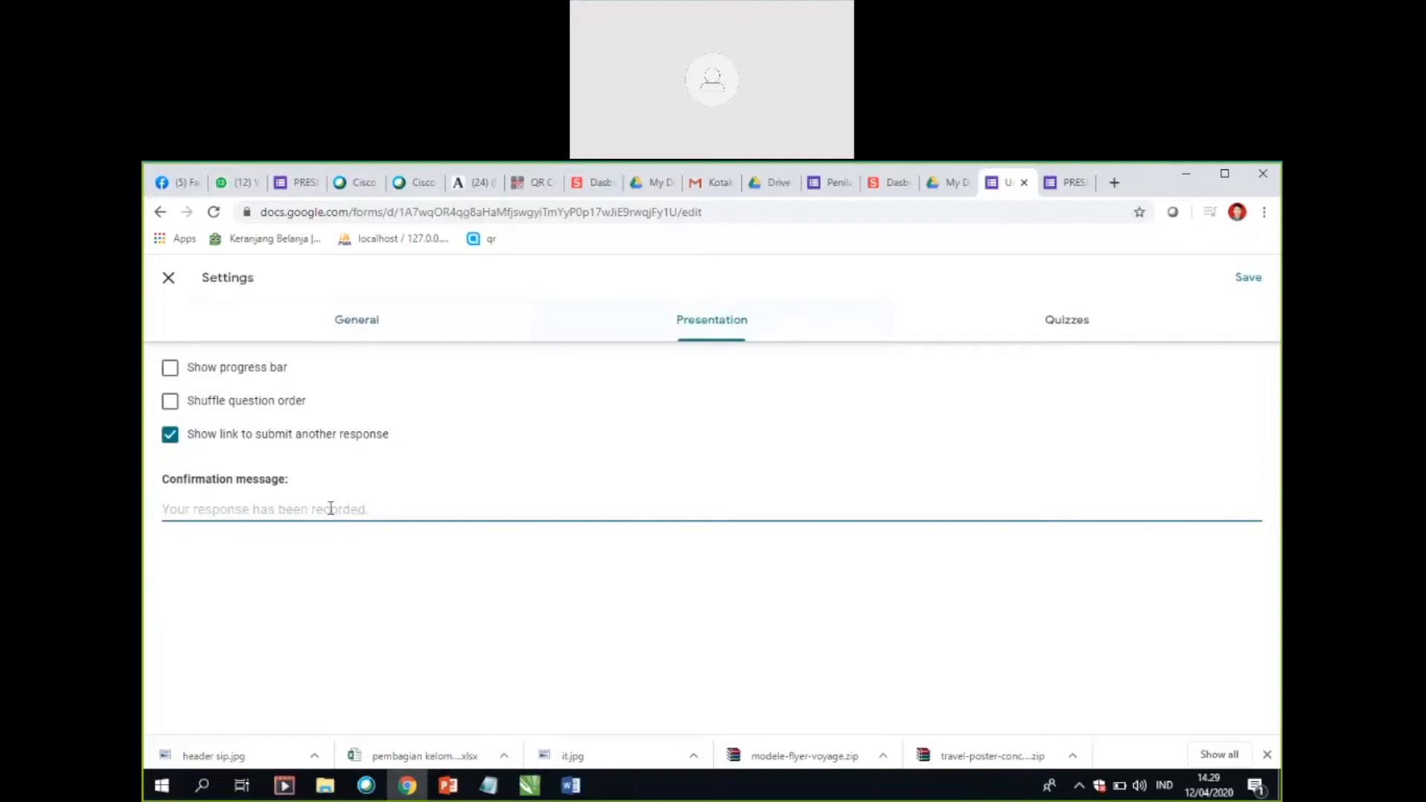
{"action": "type", "text": "Ter"}
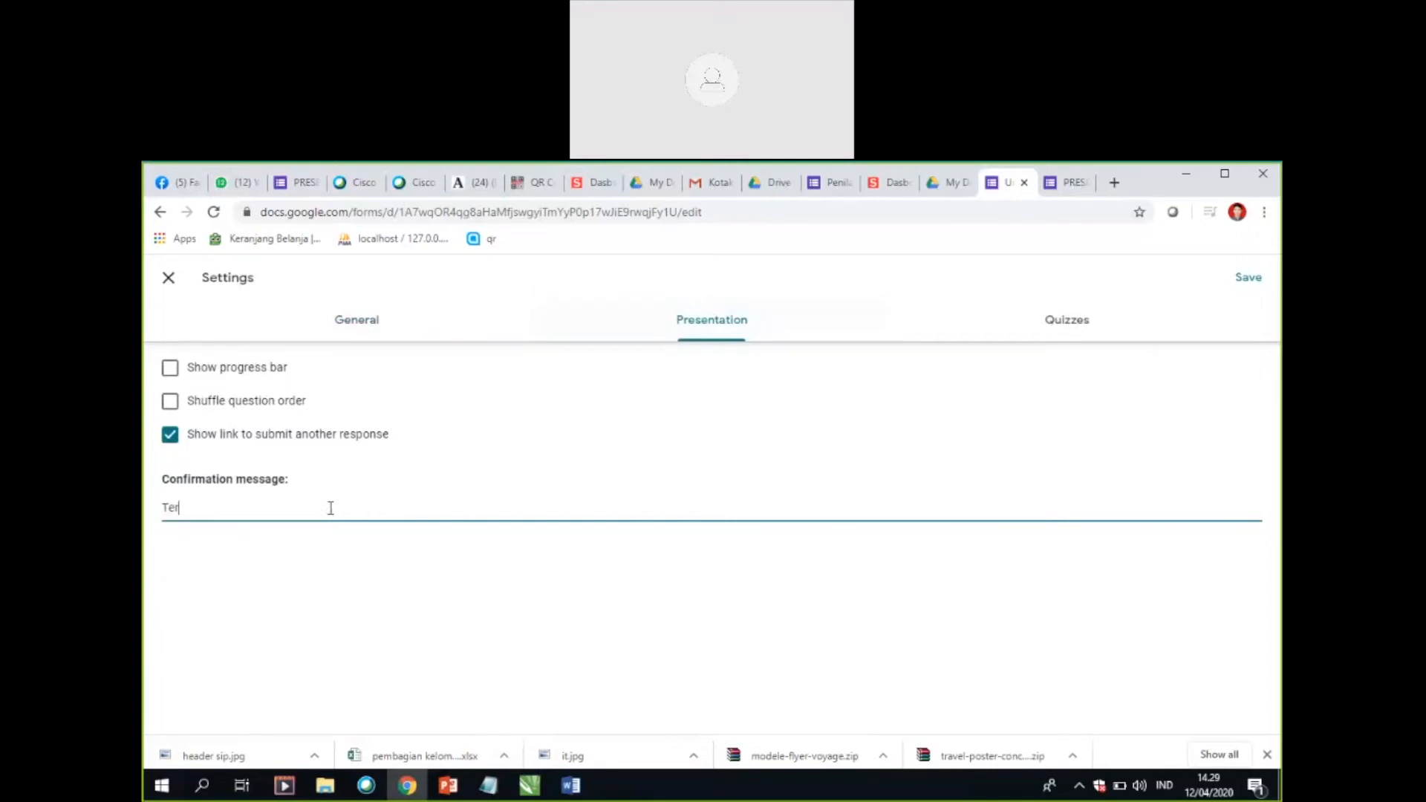
{"action": "type", "text": "imaksih, anda sudah m"}
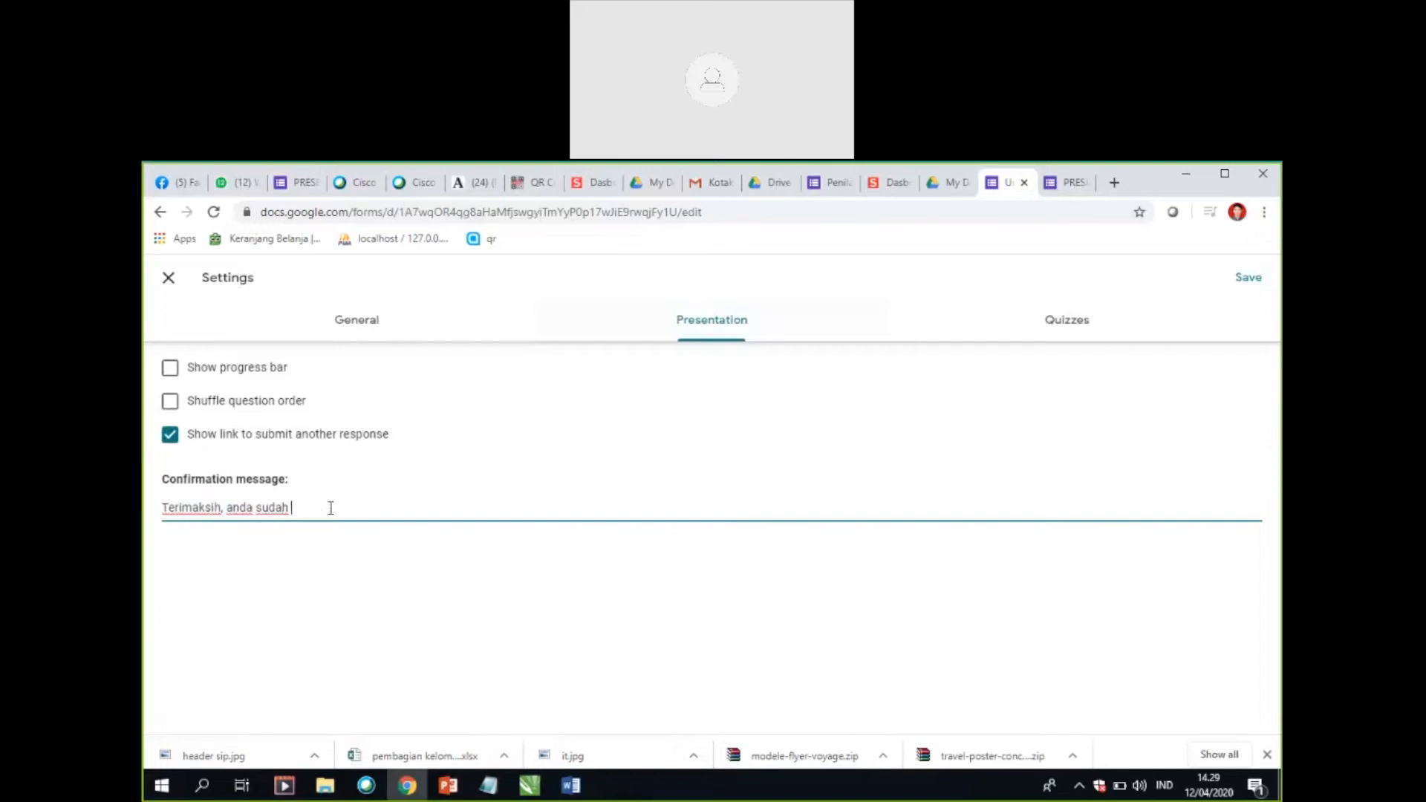
{"action": "type", "text": "melakukan presensi sesi -3"}
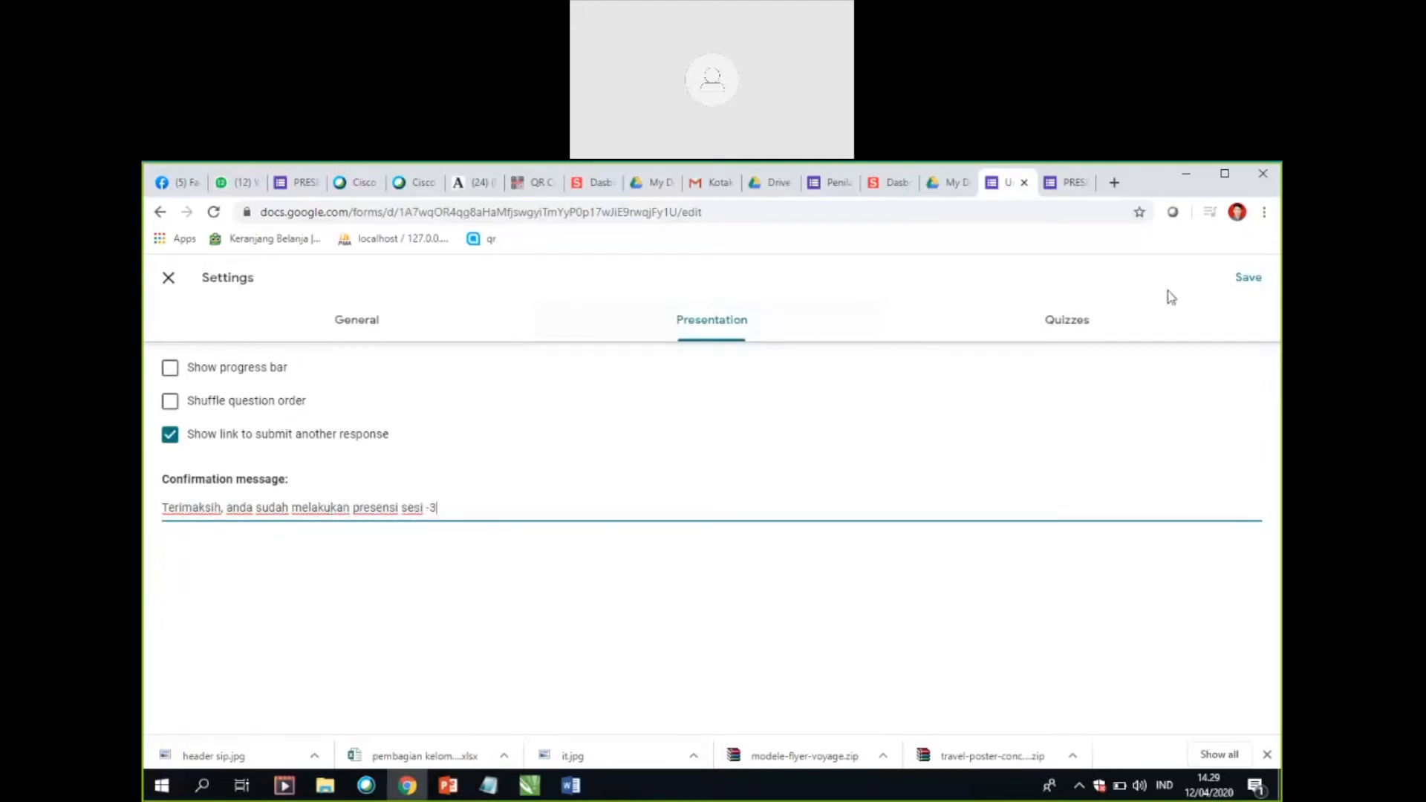
{"action": "left_click", "coordinate": [1250, 283]}
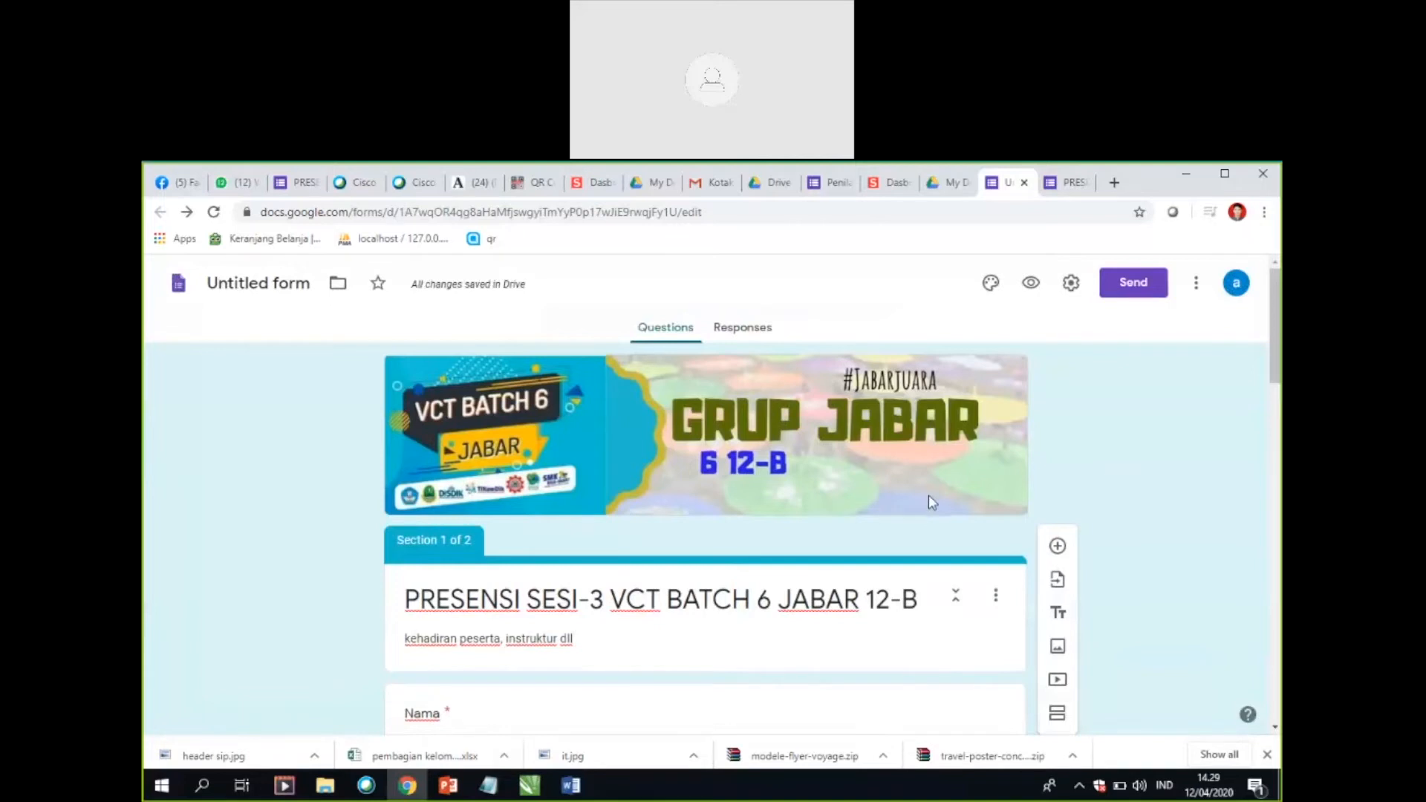
Step: Open the add-ons marketplace from the form and try to install the Form Publisher add-on, continuing to the permission request
{"action": "left_click", "coordinate": [1197, 289]}
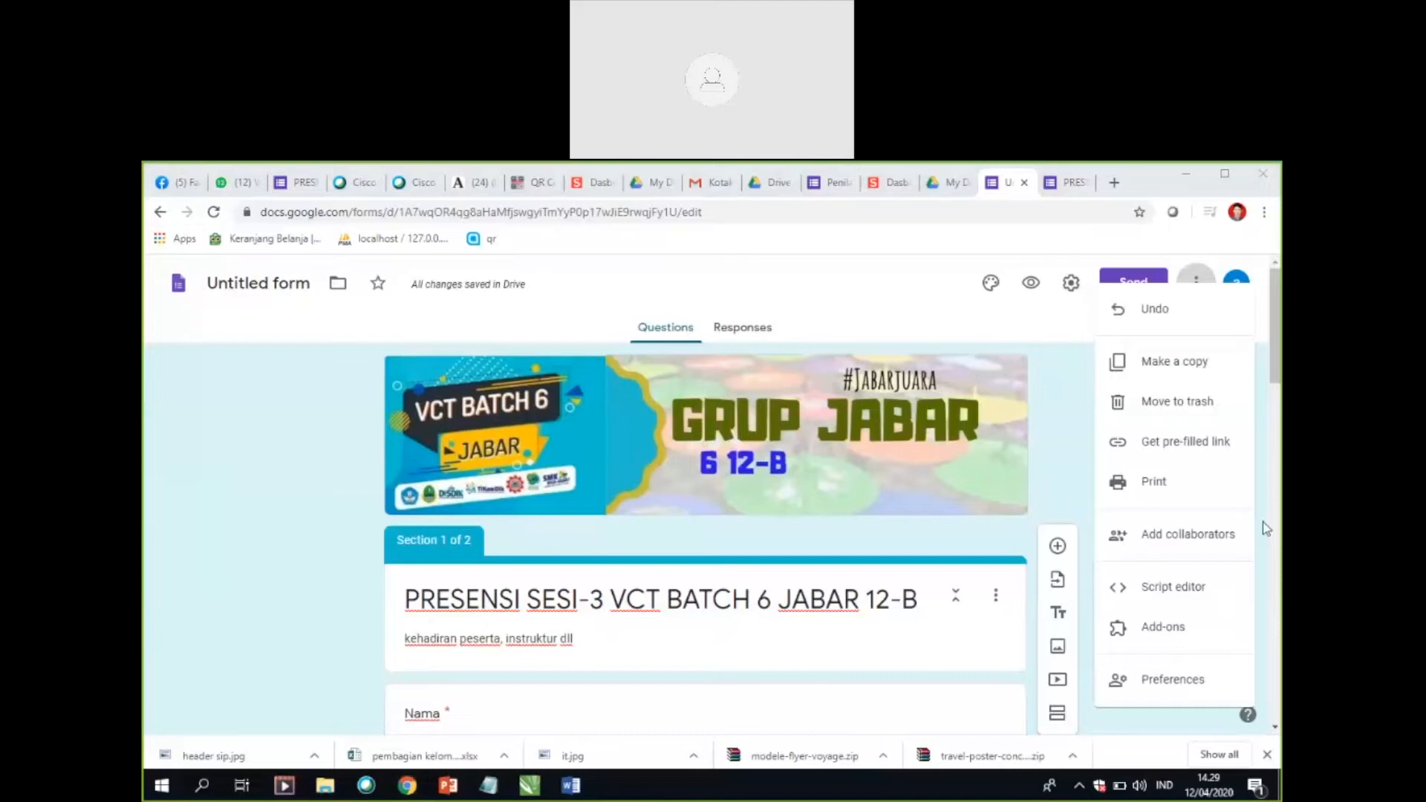
{"action": "left_click", "coordinate": [1163, 632]}
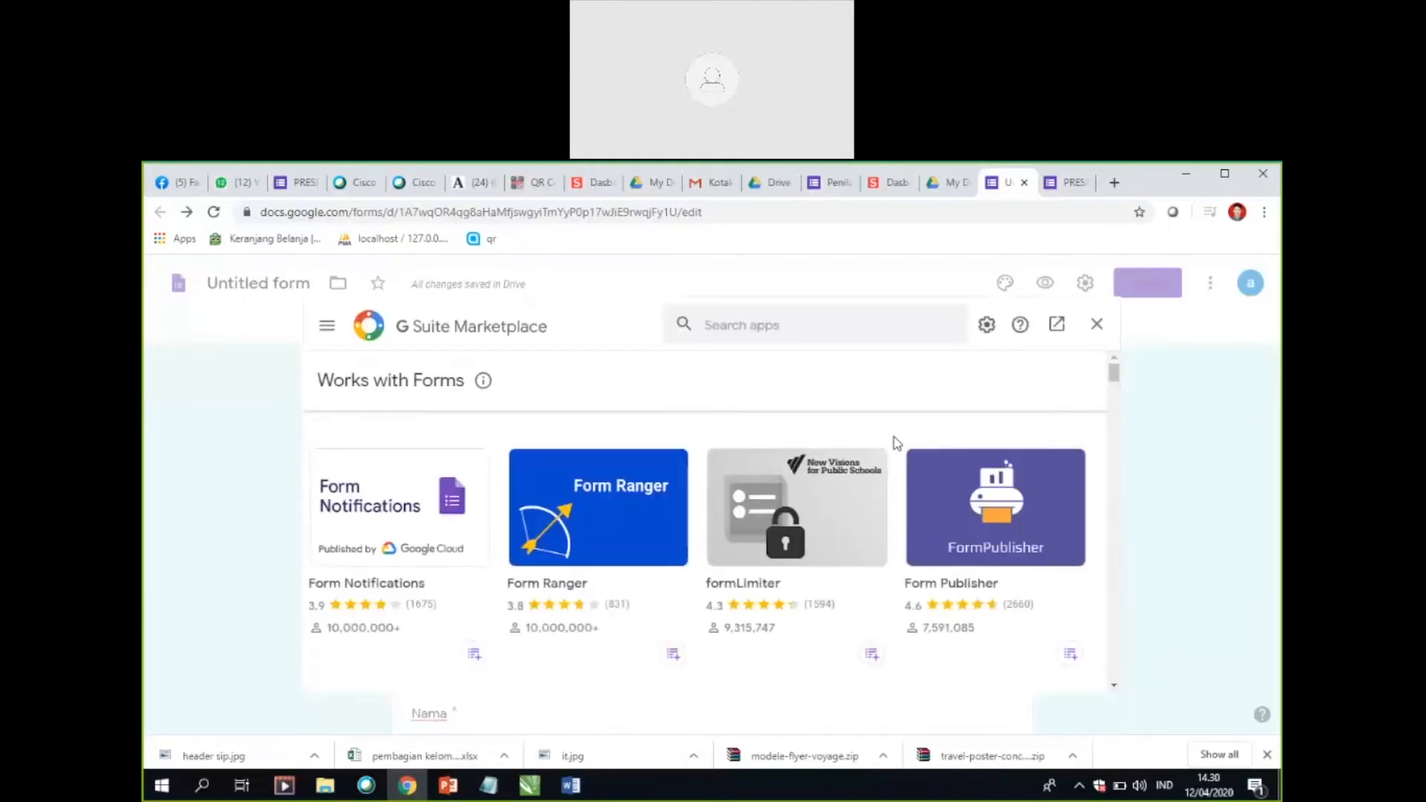
{"action": "left_click", "coordinate": [777, 325]}
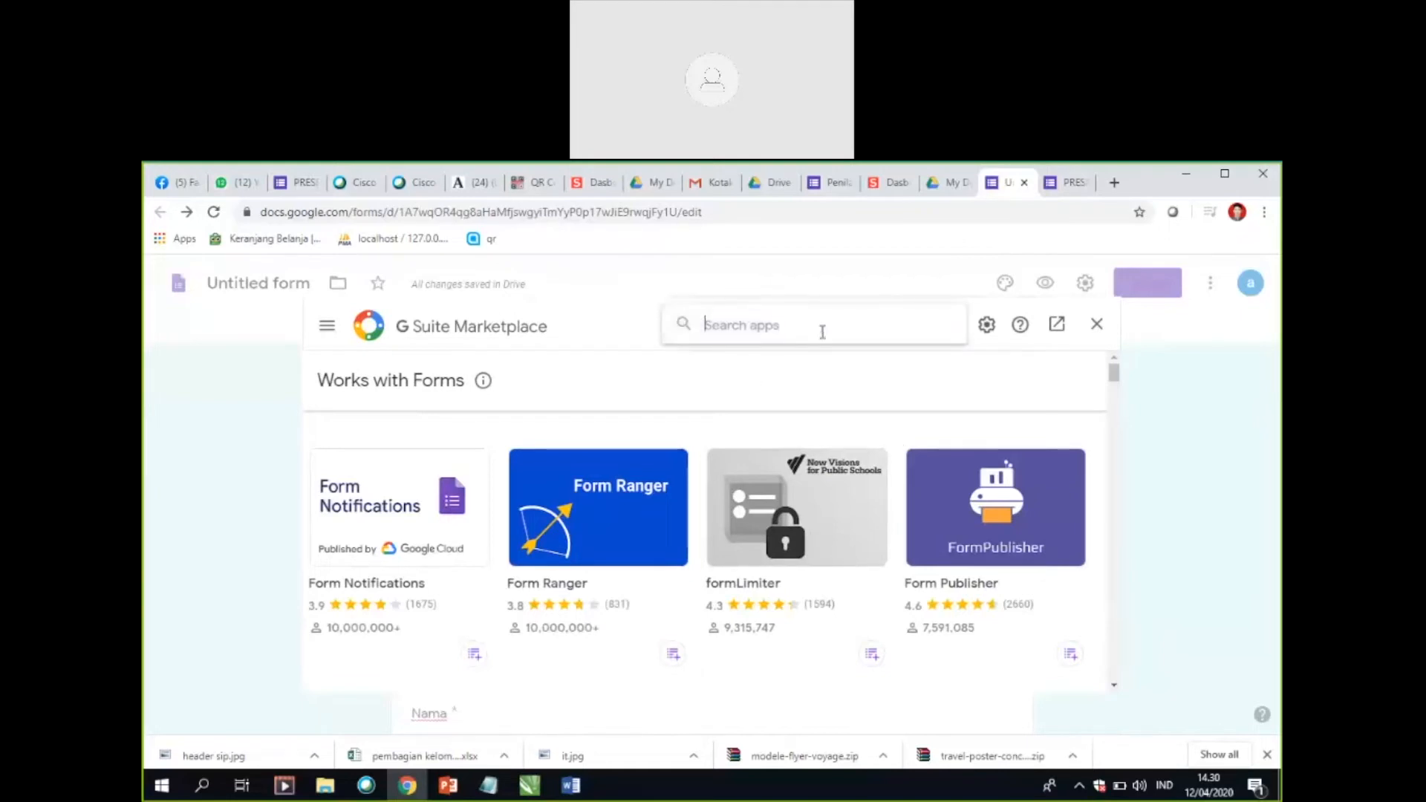
{"action": "left_click", "coordinate": [998, 518]}
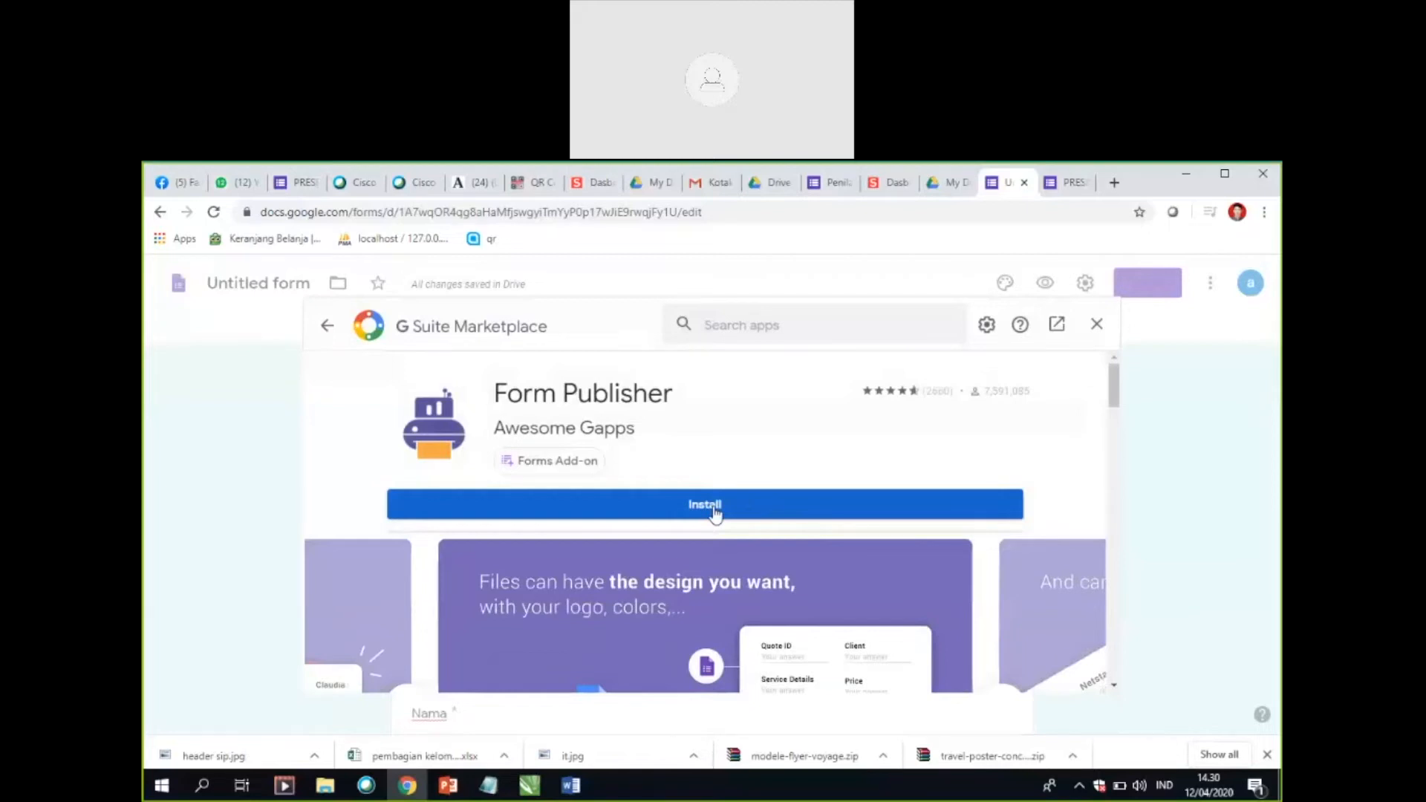
{"action": "left_click", "coordinate": [751, 504]}
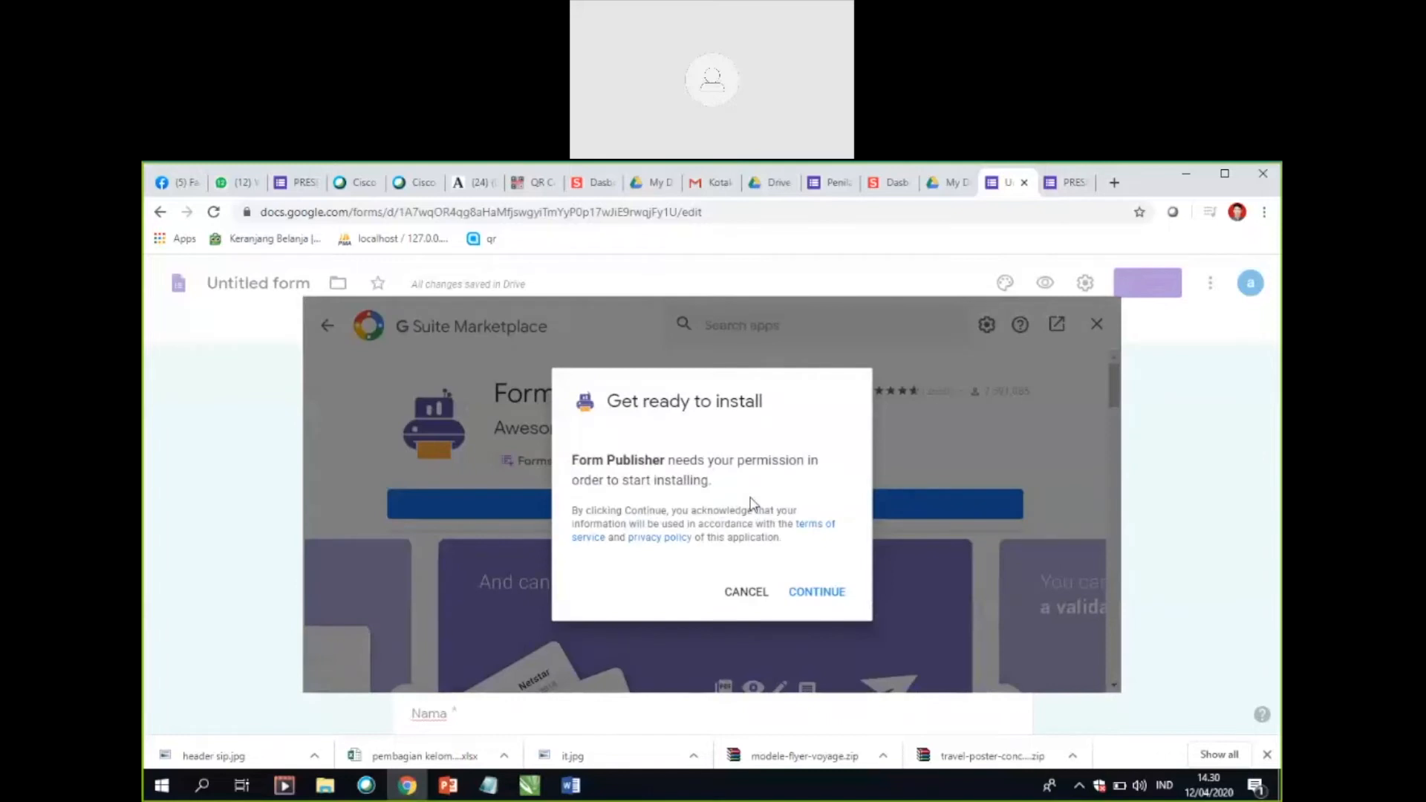
{"action": "left_click", "coordinate": [803, 593]}
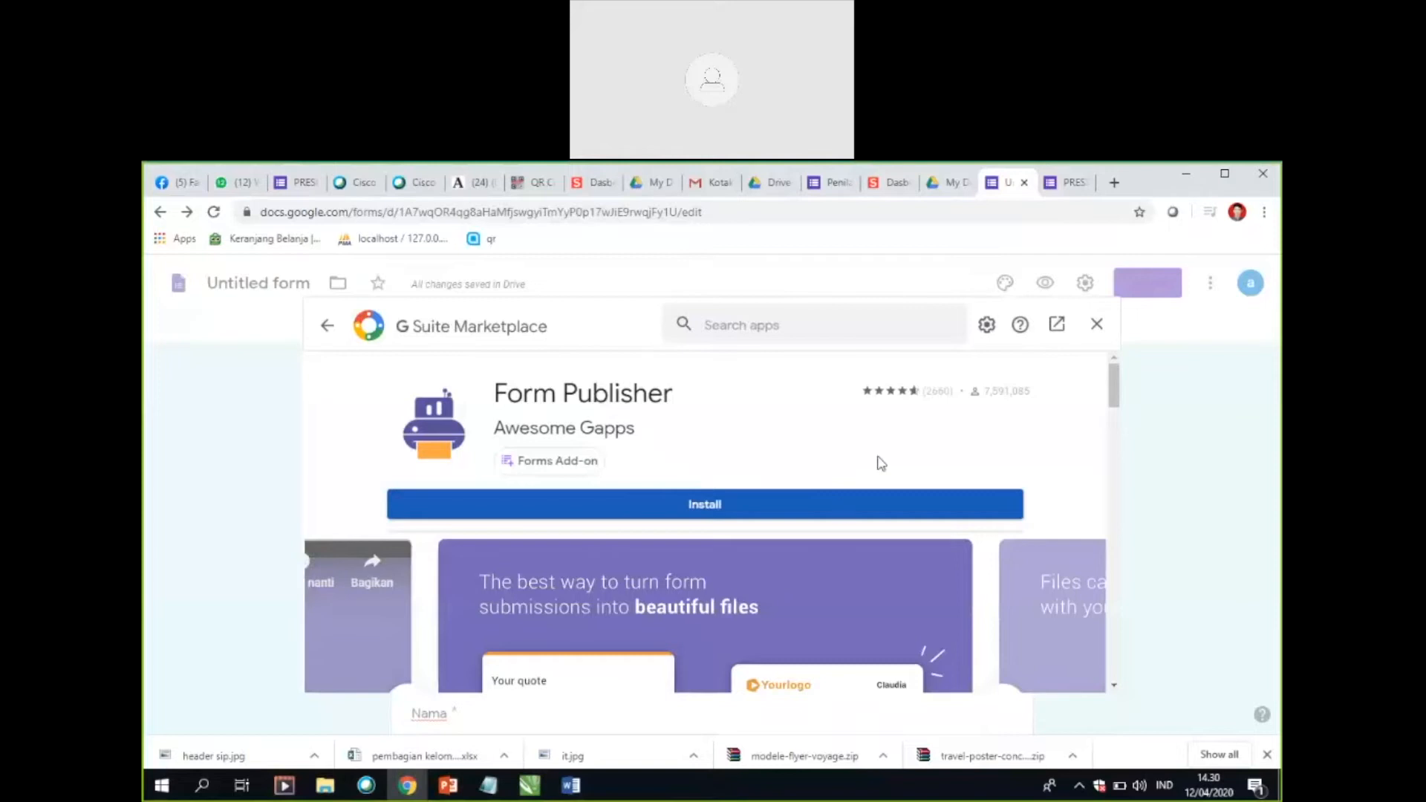
Step: Retry the Form Publisher installation from its marketplace page and agree to continue
{"action": "scroll", "coordinate": [1071, 520], "scroll_direction": "down", "scroll_amount": 2}
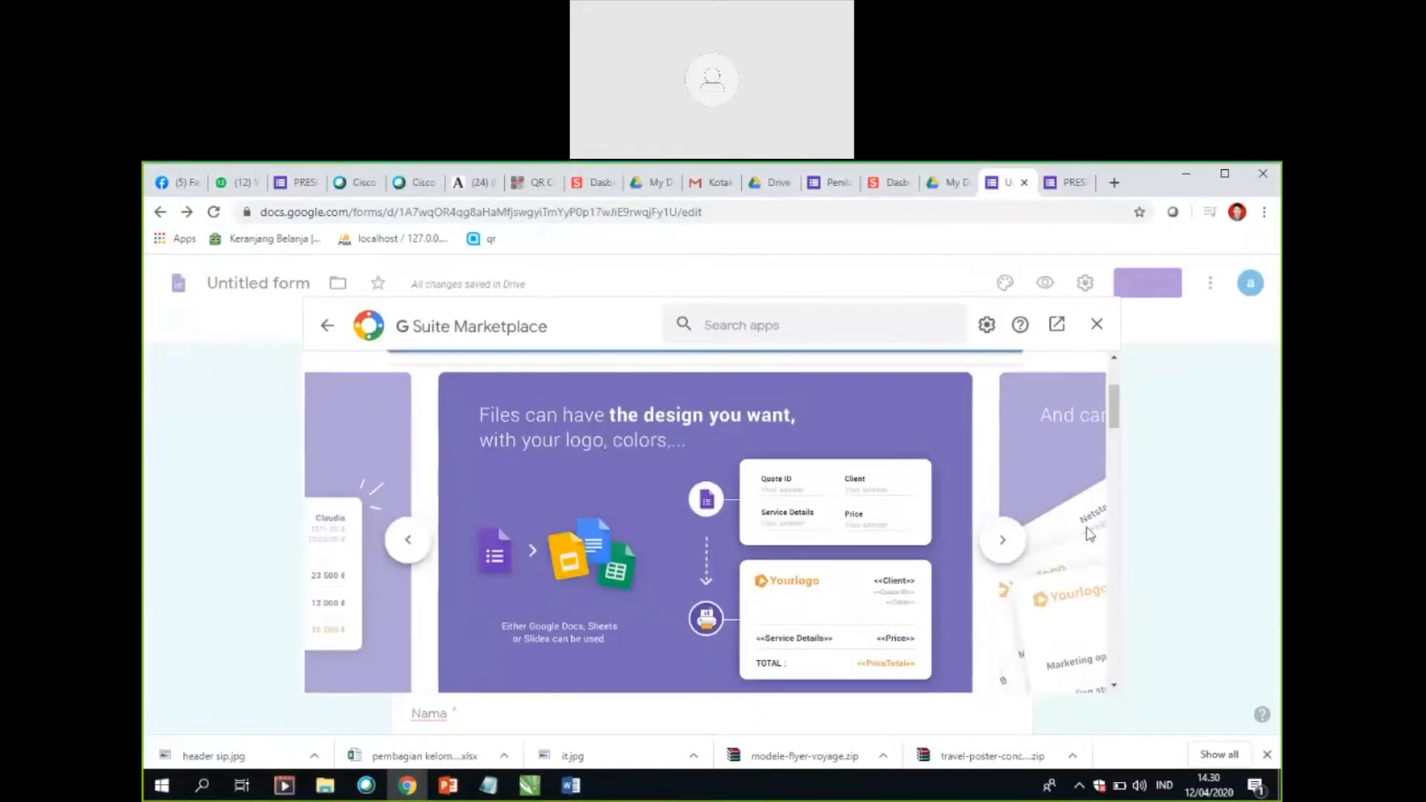
{"action": "scroll", "coordinate": [959, 520], "scroll_direction": "up", "scroll_amount": 2}
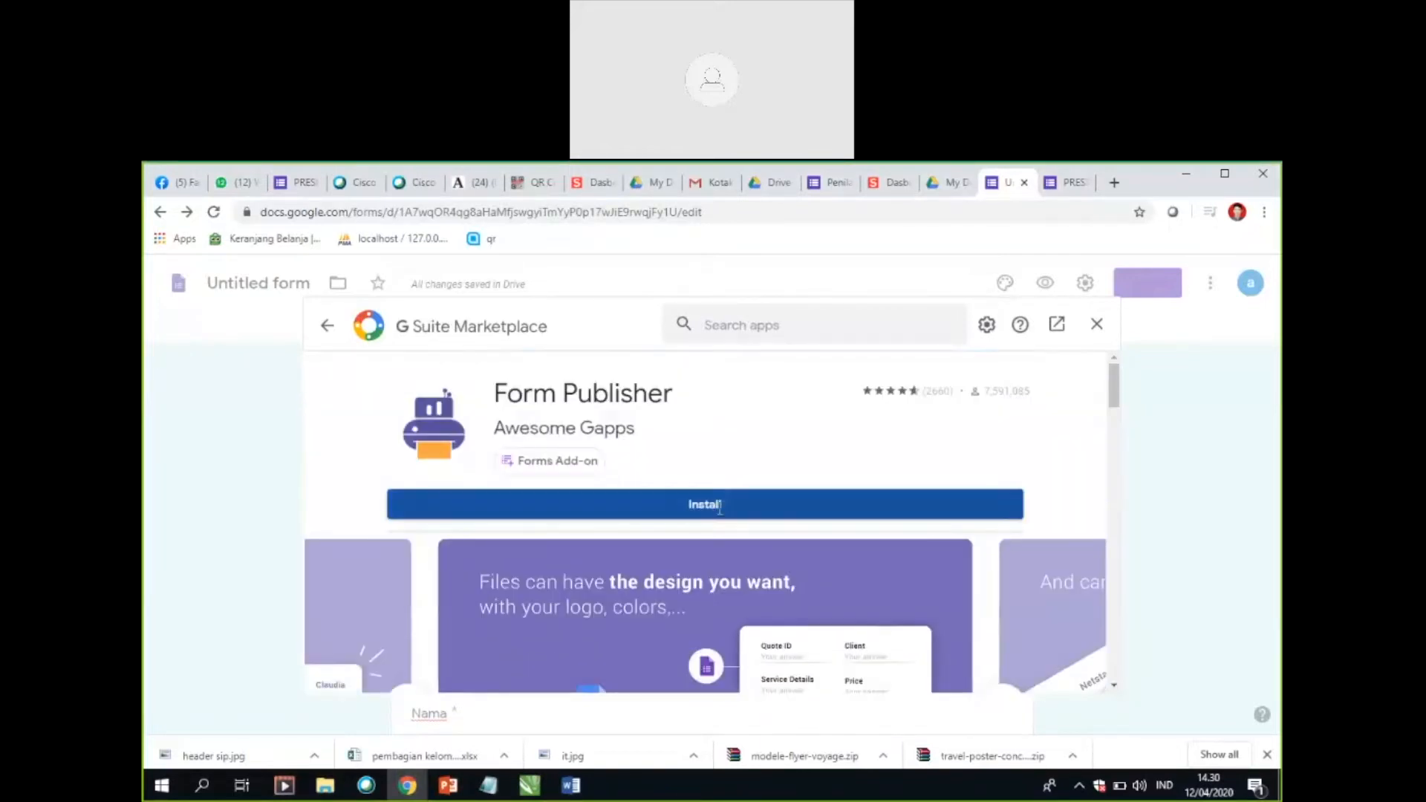
{"action": "left_click", "coordinate": [720, 507]}
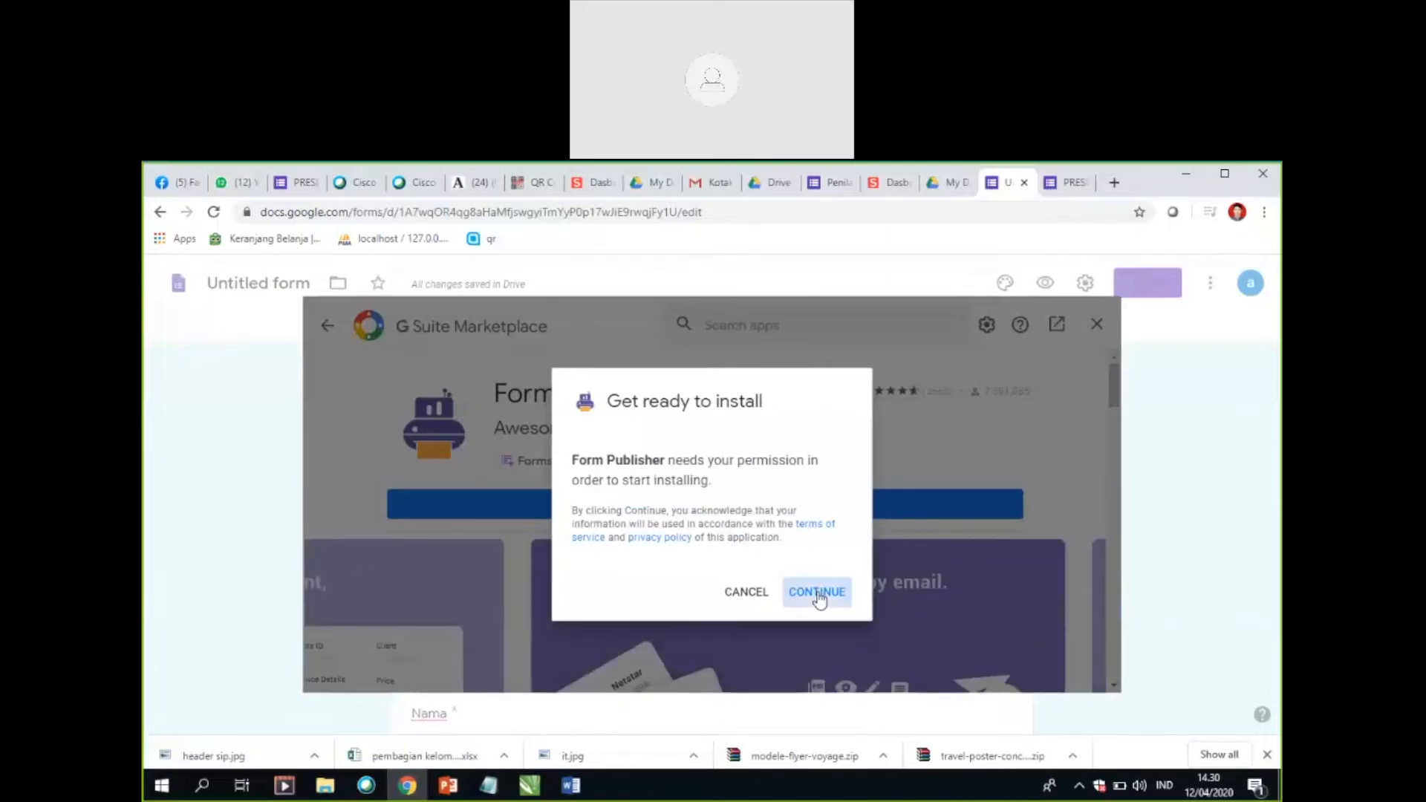
{"action": "left_click", "coordinate": [819, 595]}
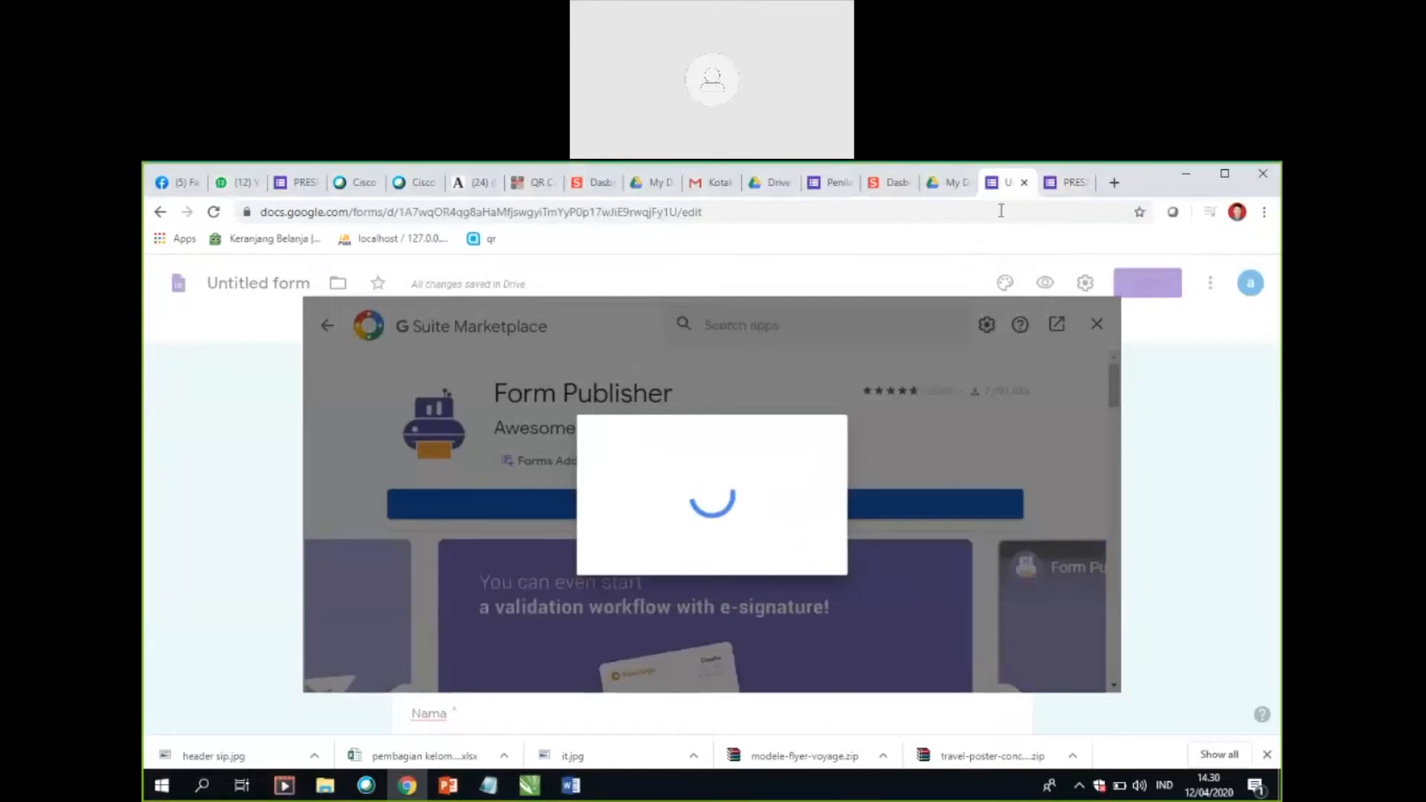
Step: Close the form's preview tab, discarding the unsubmitted test answers
{"action": "left_click", "coordinate": [1059, 186]}
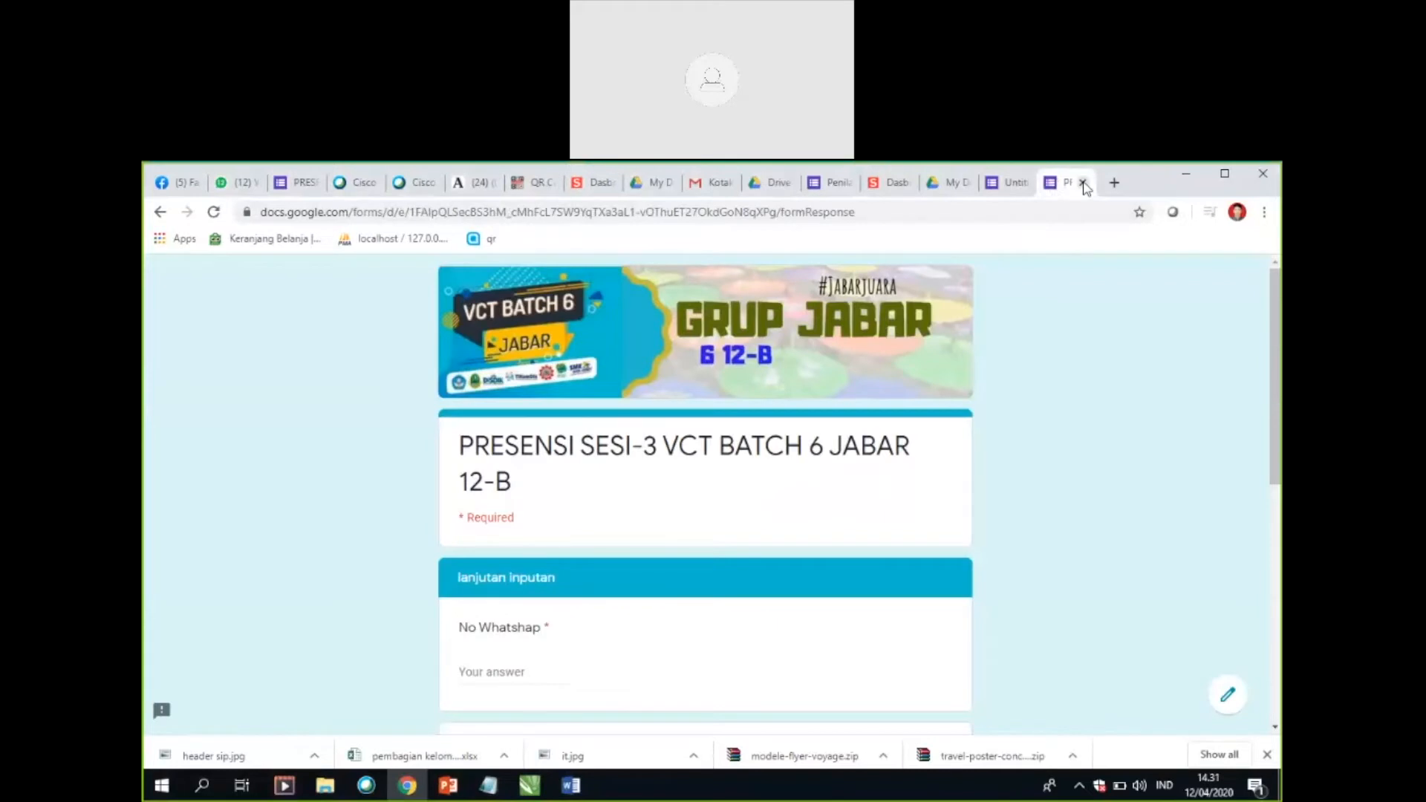
{"action": "left_click", "coordinate": [1083, 182]}
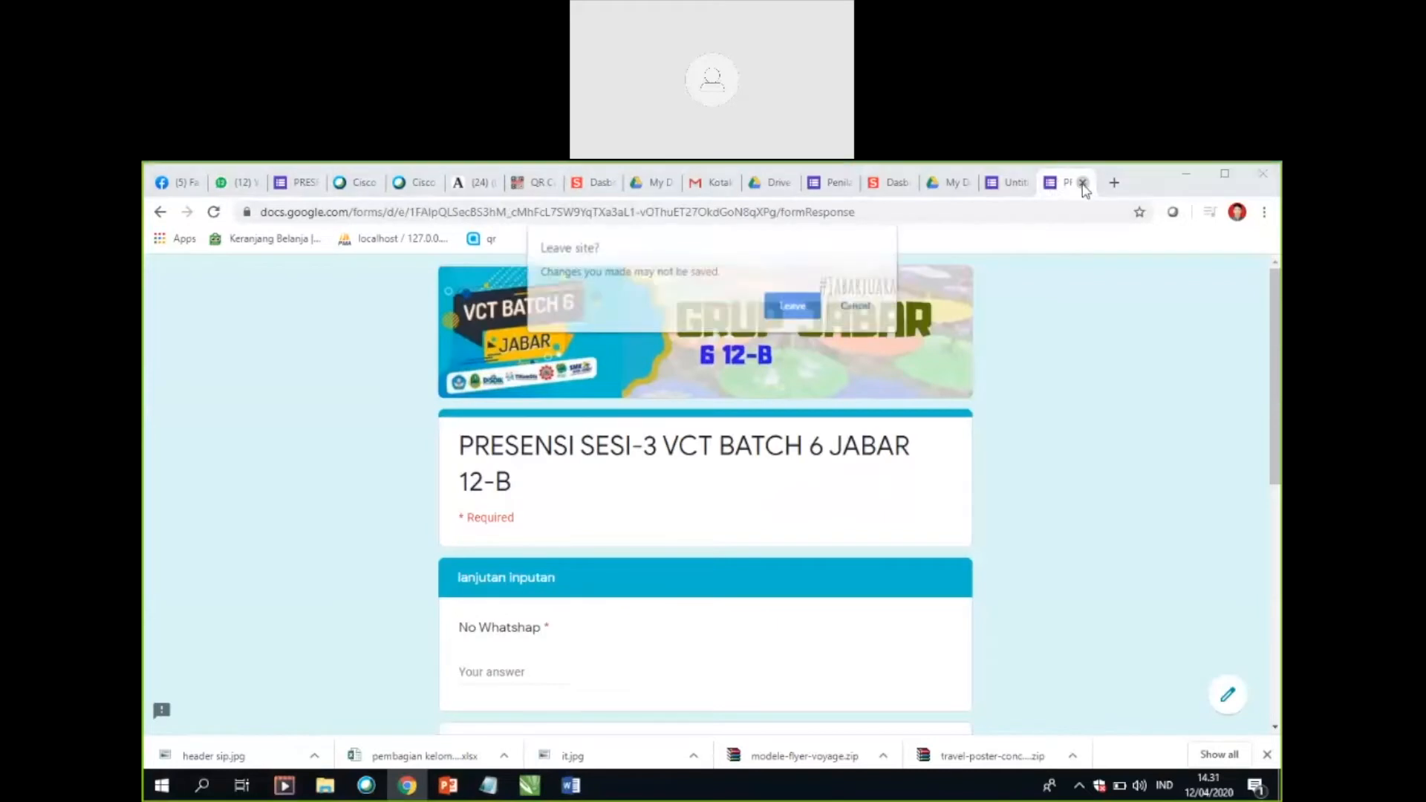
{"action": "left_click", "coordinate": [792, 309]}
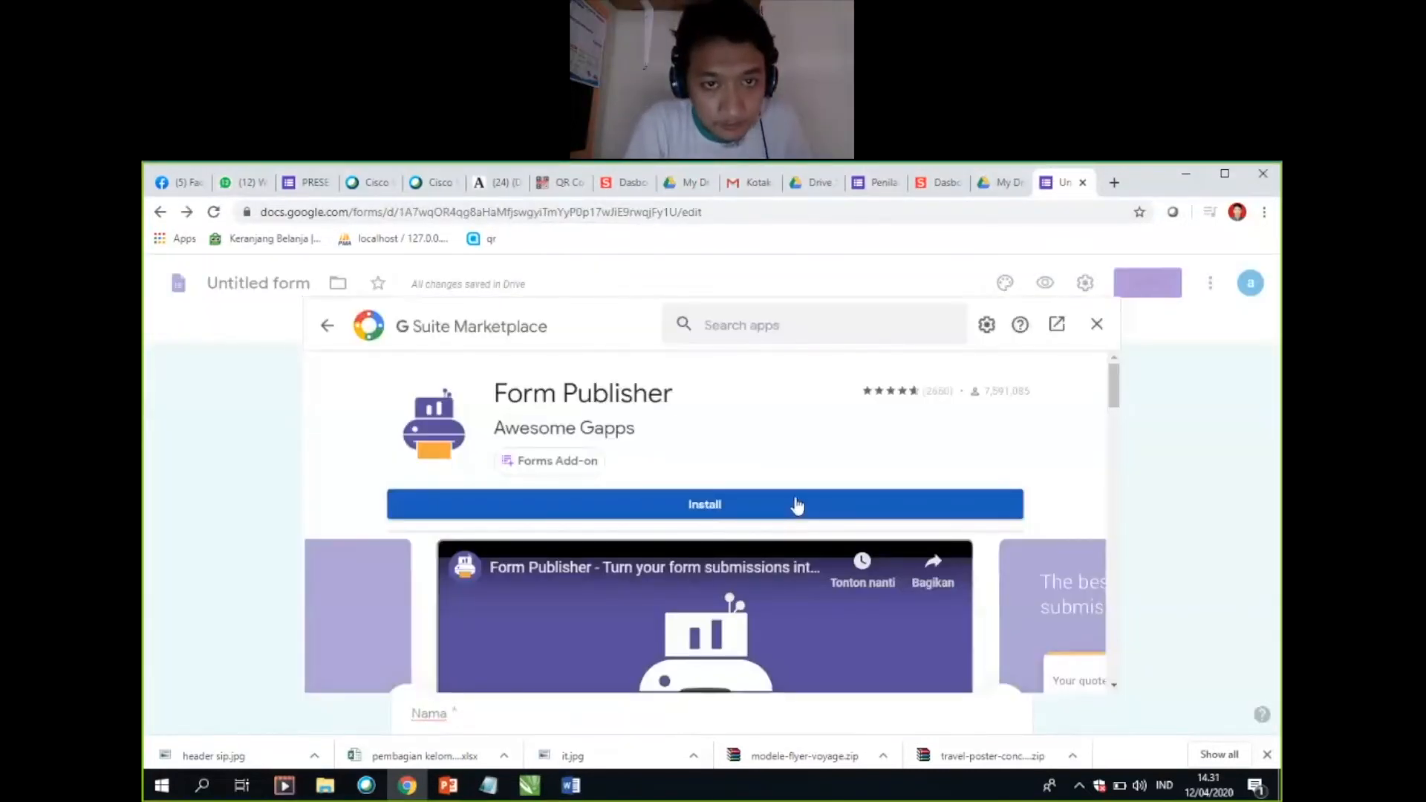
Step: Try two more times to install Form Publisher, continuing past the permission notice each time
{"action": "scroll", "coordinate": [824, 513], "scroll_direction": "down", "scroll_amount": 1}
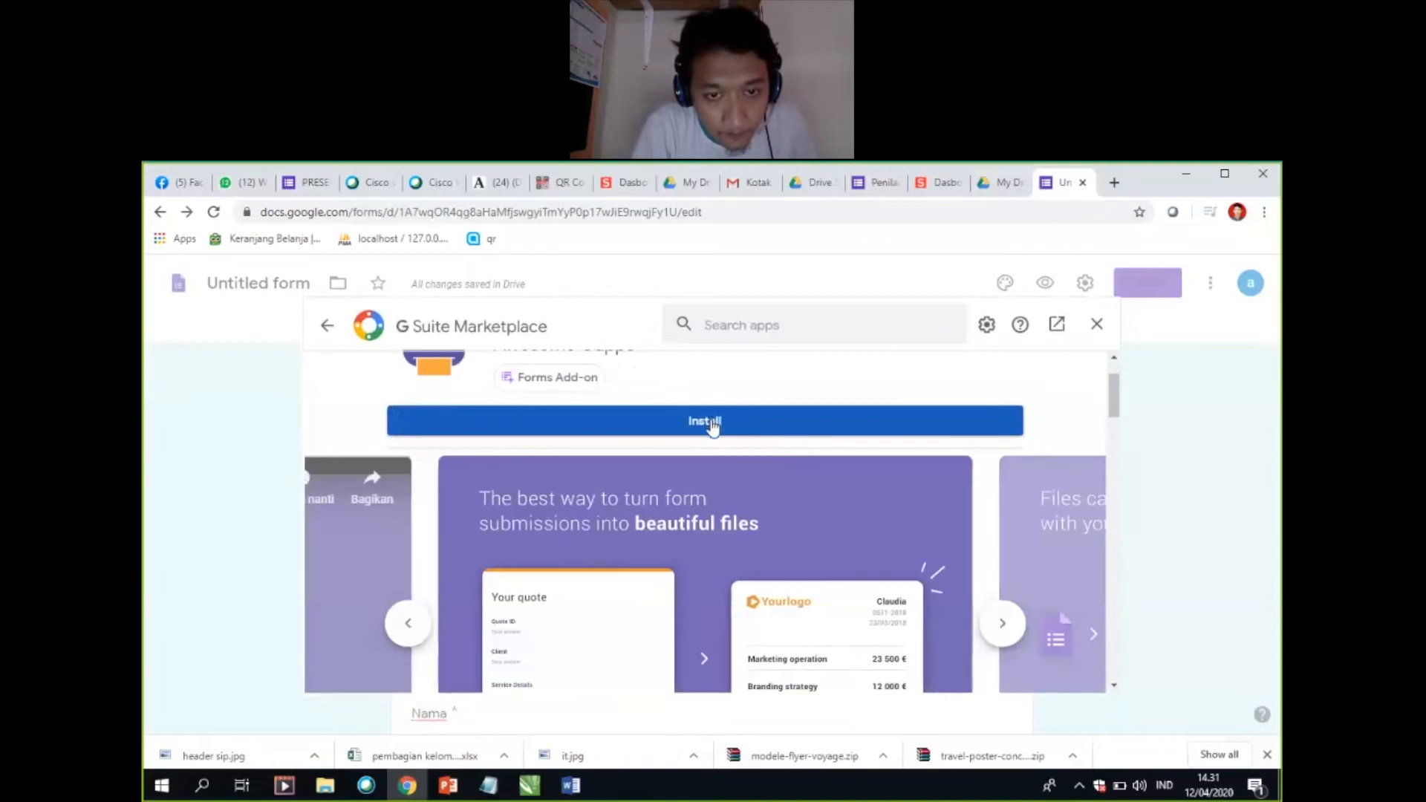
{"action": "left_click", "coordinate": [711, 422]}
{"action": "left_click", "coordinate": [807, 595]}
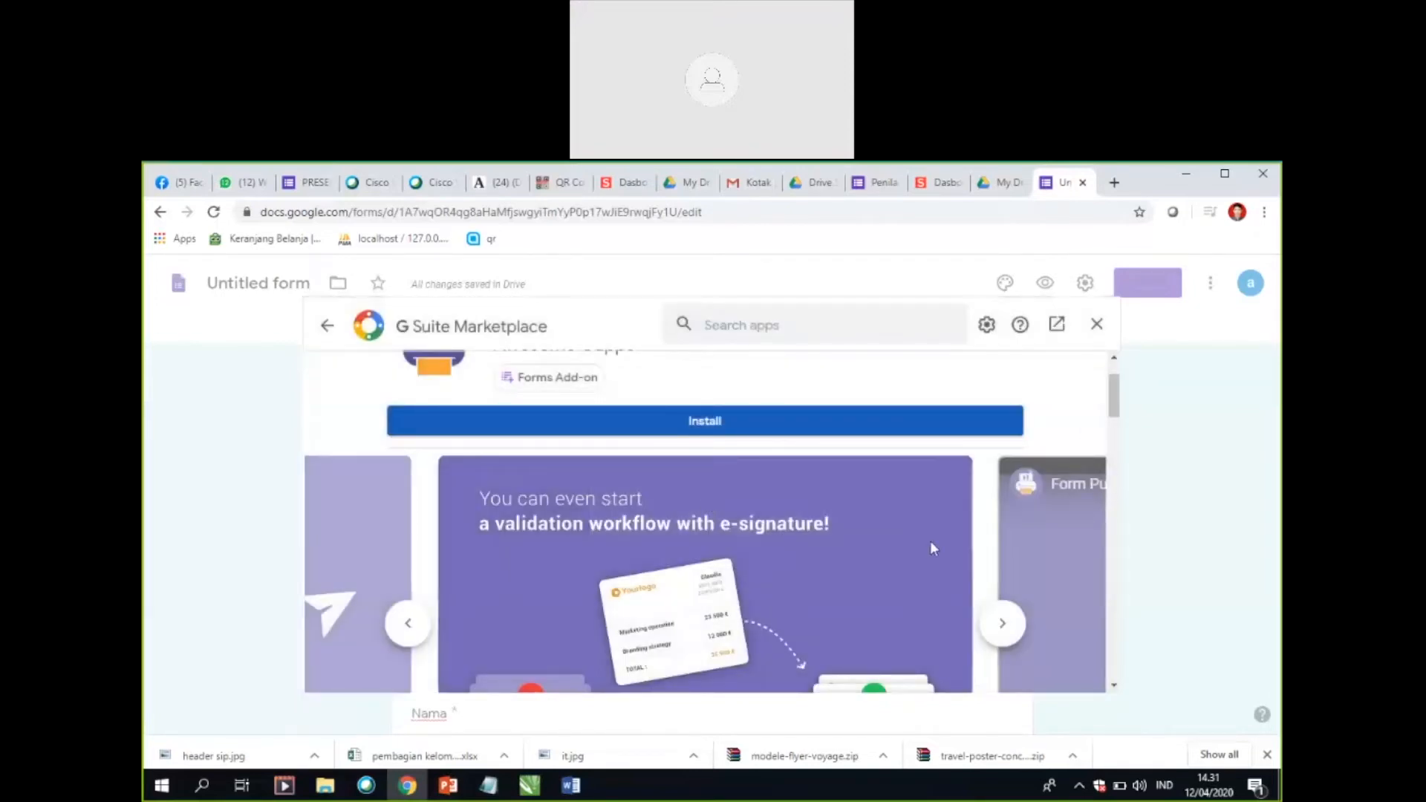
{"action": "scroll", "coordinate": [1036, 597], "scroll_direction": "up", "scroll_amount": 1}
{"action": "scroll", "coordinate": [994, 602], "scroll_direction": "down", "scroll_amount": 1}
{"action": "scroll", "coordinate": [988, 598], "scroll_direction": "down", "scroll_amount": 2}
{"action": "scroll", "coordinate": [988, 598], "scroll_direction": "up", "scroll_amount": 3}
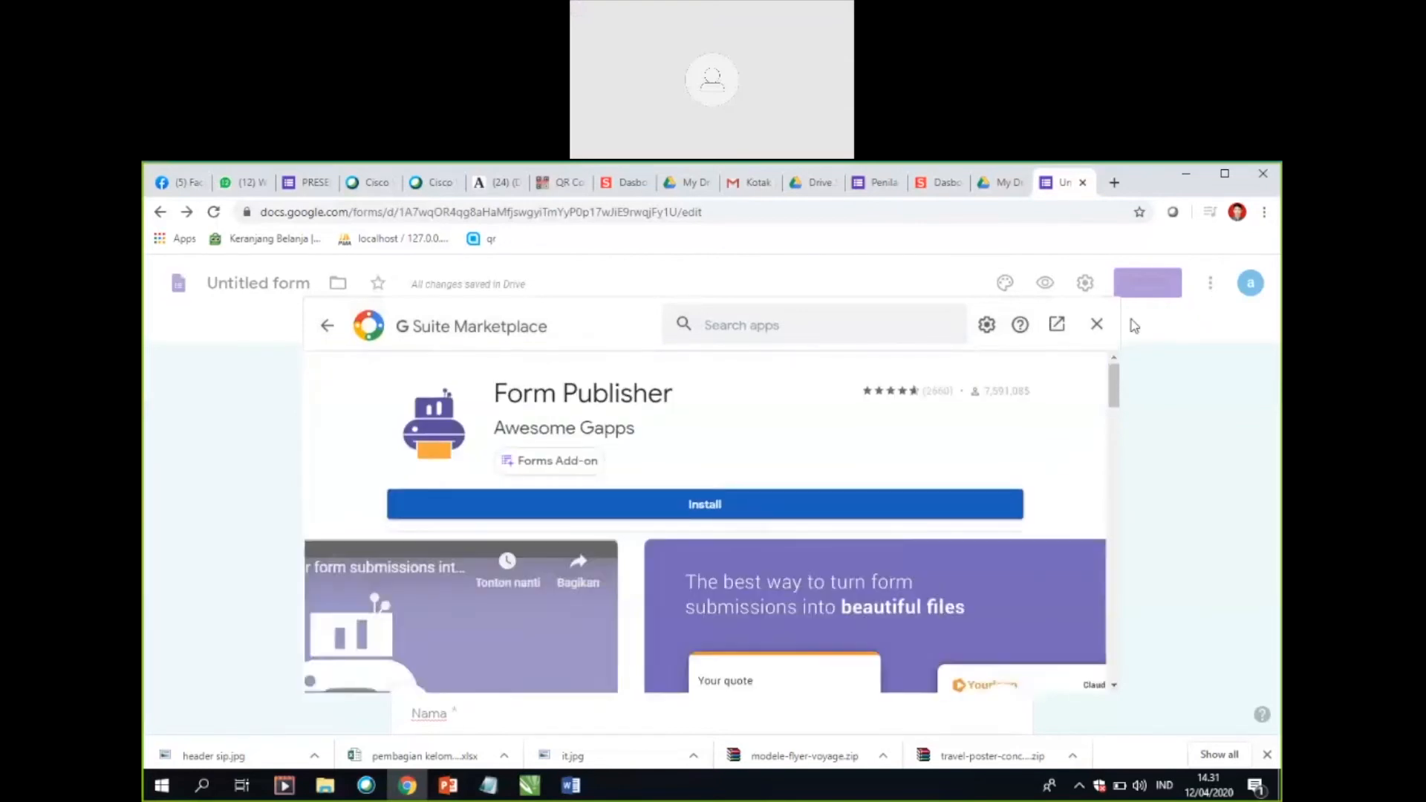
{"action": "left_click", "coordinate": [650, 516]}
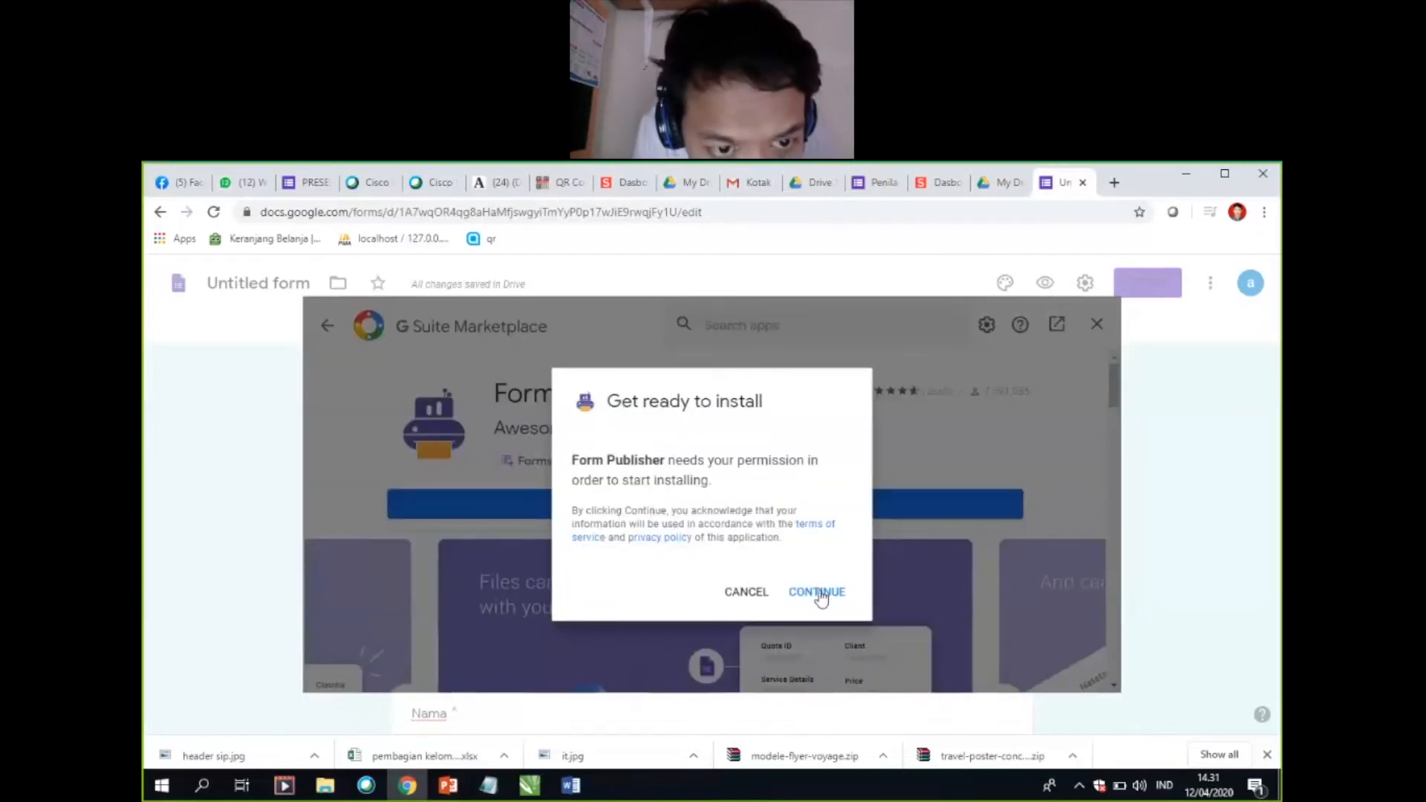
{"action": "left_click", "coordinate": [817, 592]}
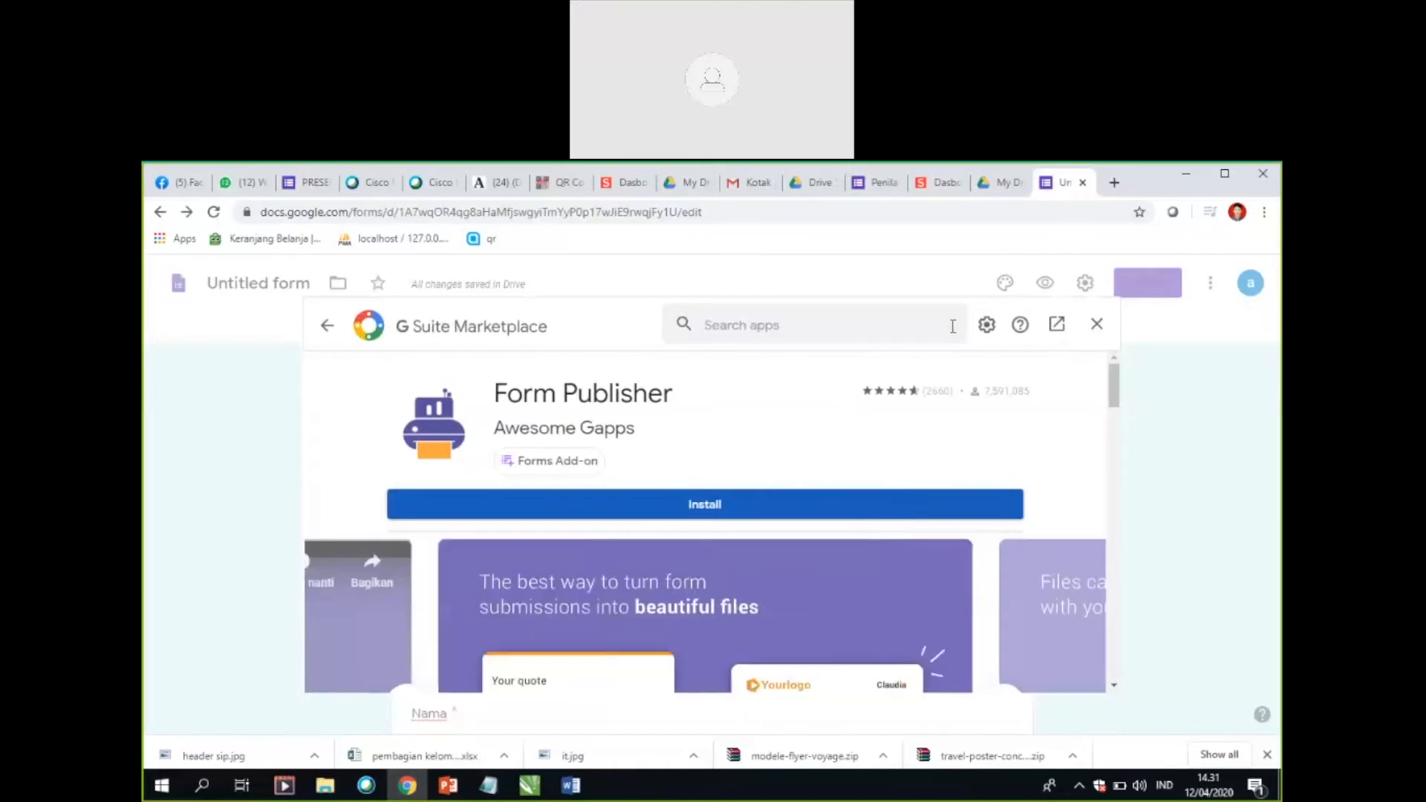
Step: Close and reopen the add-ons marketplace, and try to install Form Publisher from there again
{"action": "left_click", "coordinate": [1097, 324]}
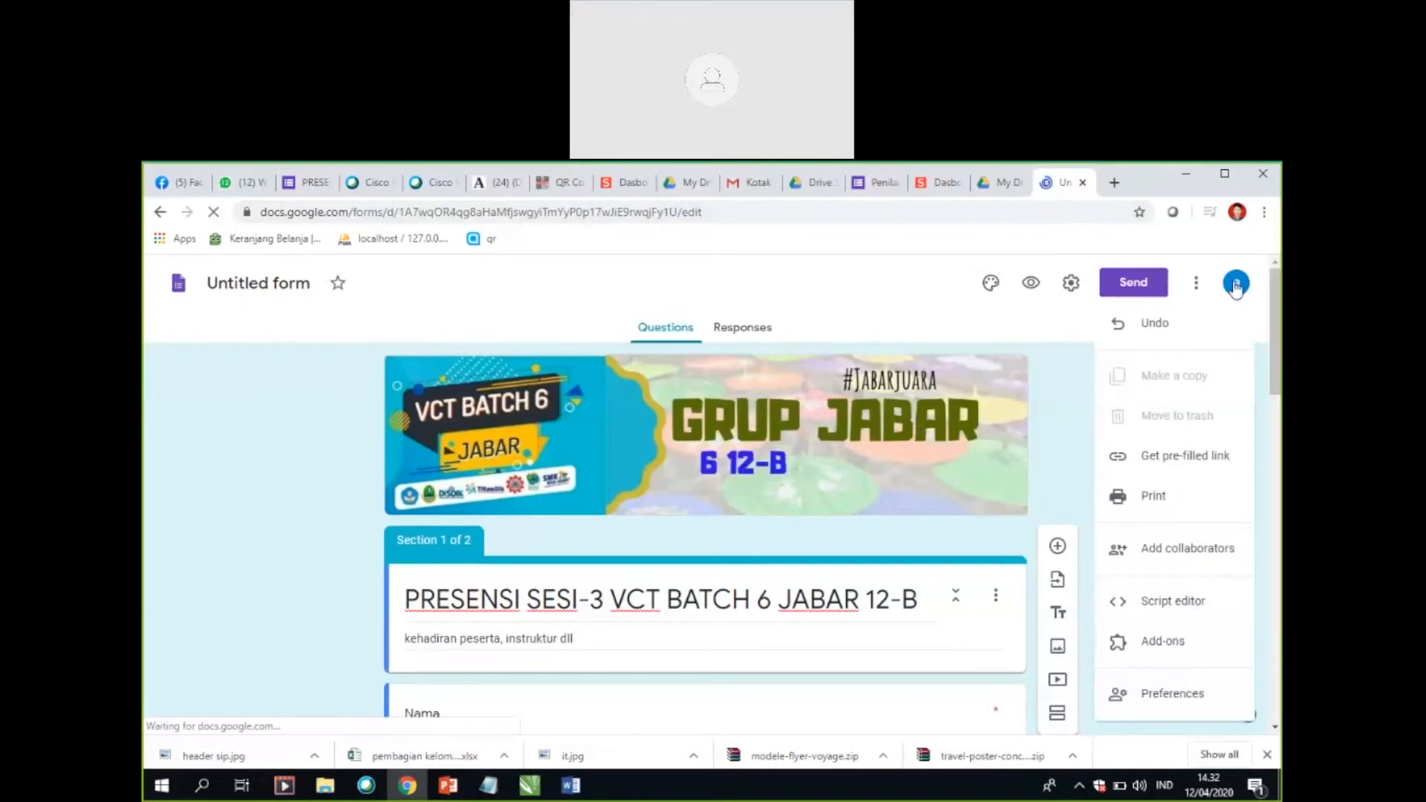
{"action": "left_click", "coordinate": [1143, 644]}
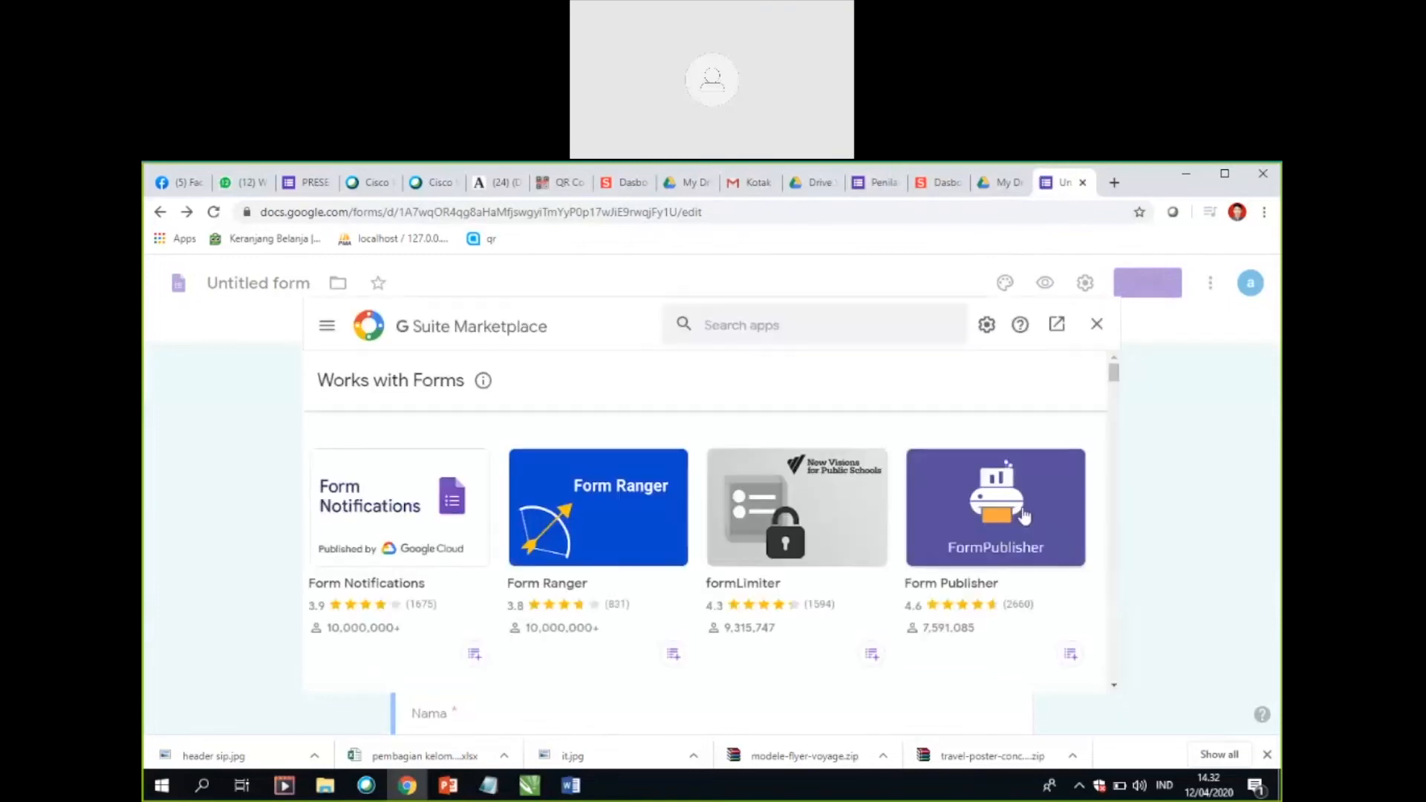
{"action": "left_click", "coordinate": [1024, 513]}
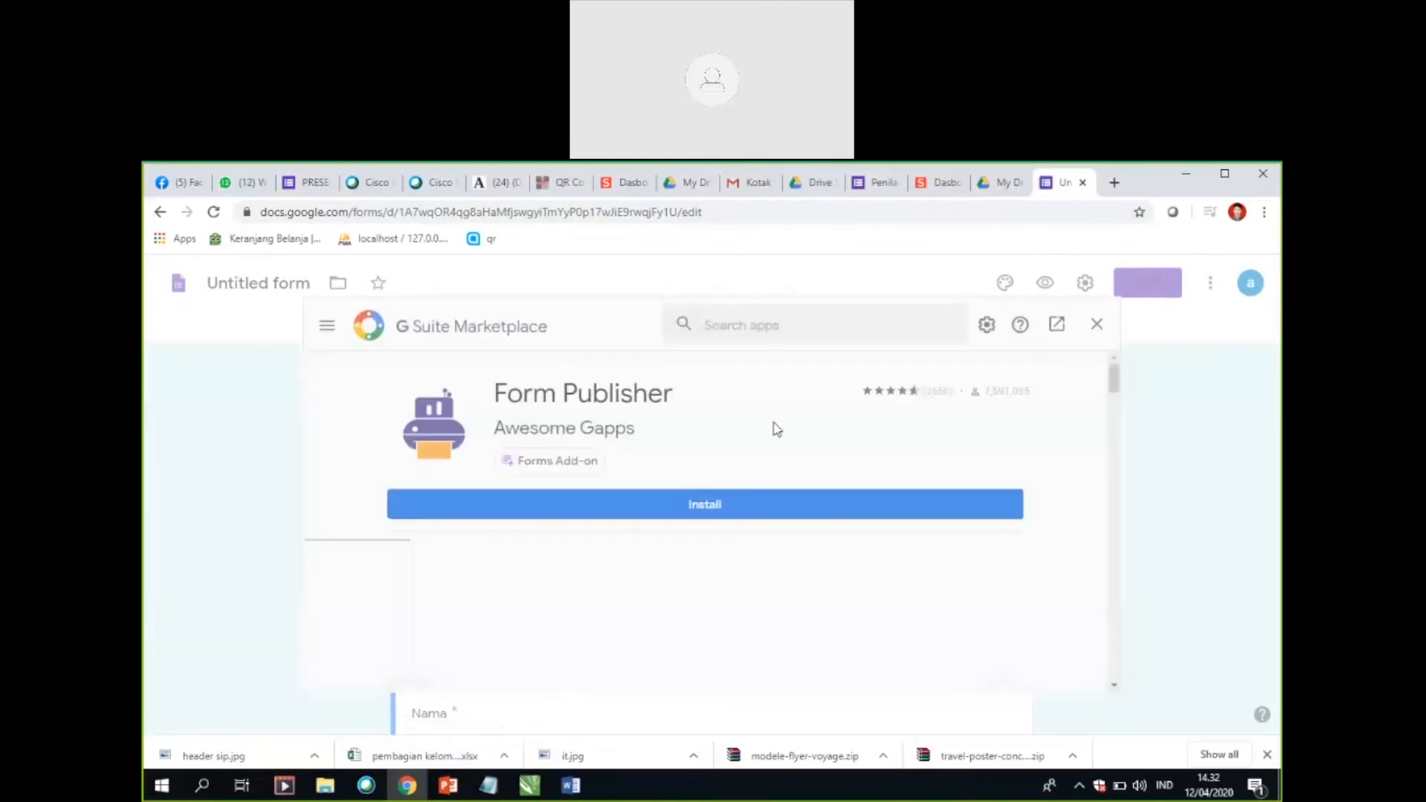
{"action": "left_click", "coordinate": [713, 513]}
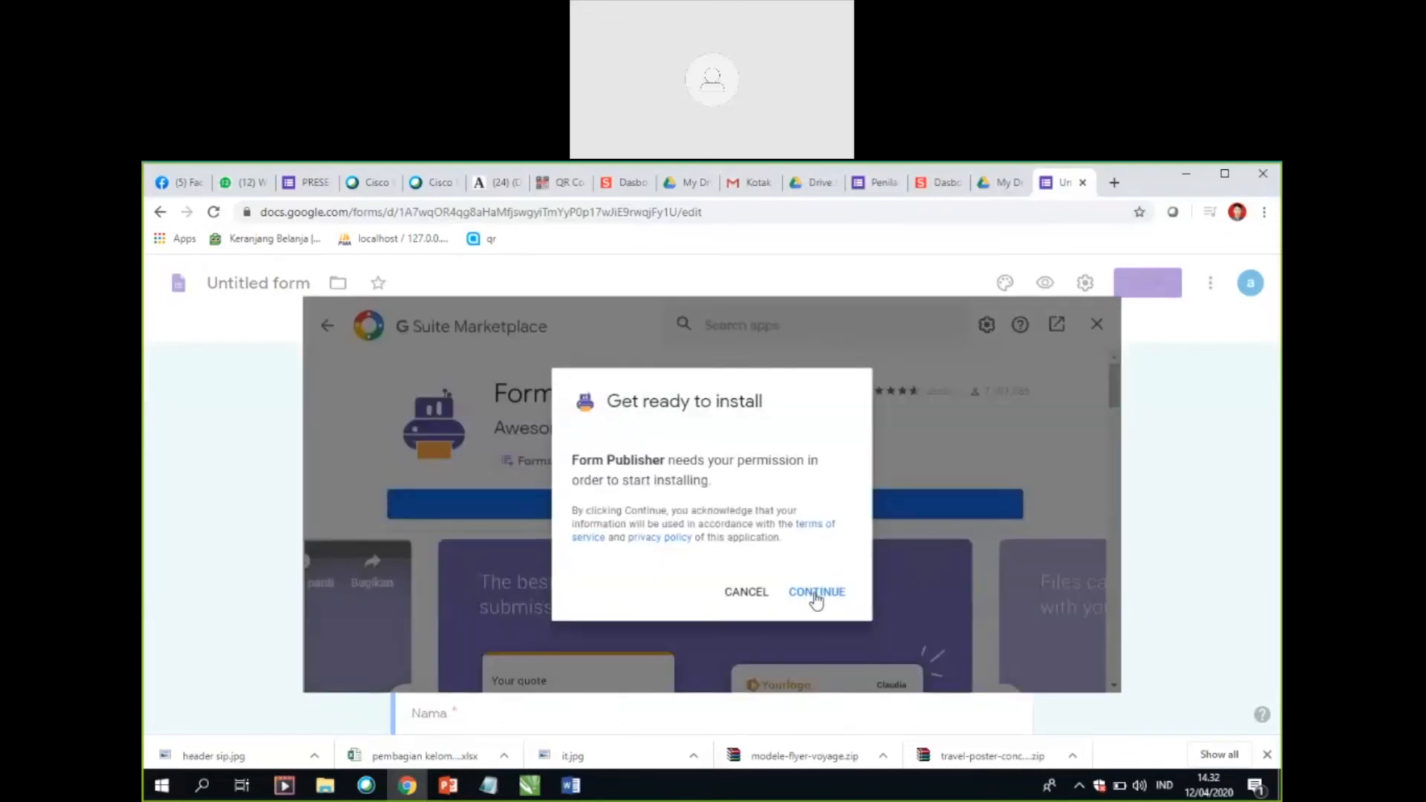
{"action": "left_click", "coordinate": [816, 595]}
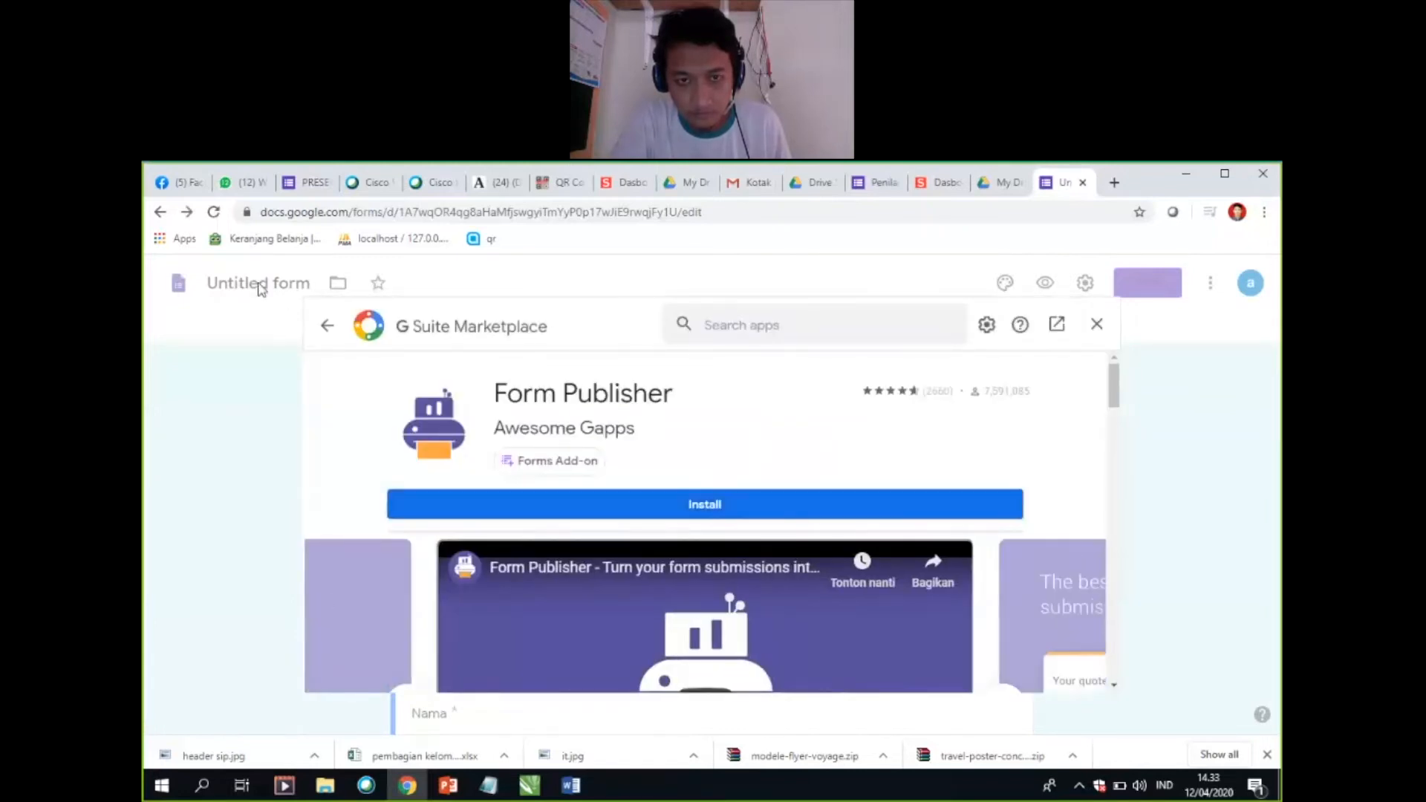
Step: Close and reopen the add-ons marketplace, and enter "form limiter" as the app search
{"action": "left_click", "coordinate": [1098, 324]}
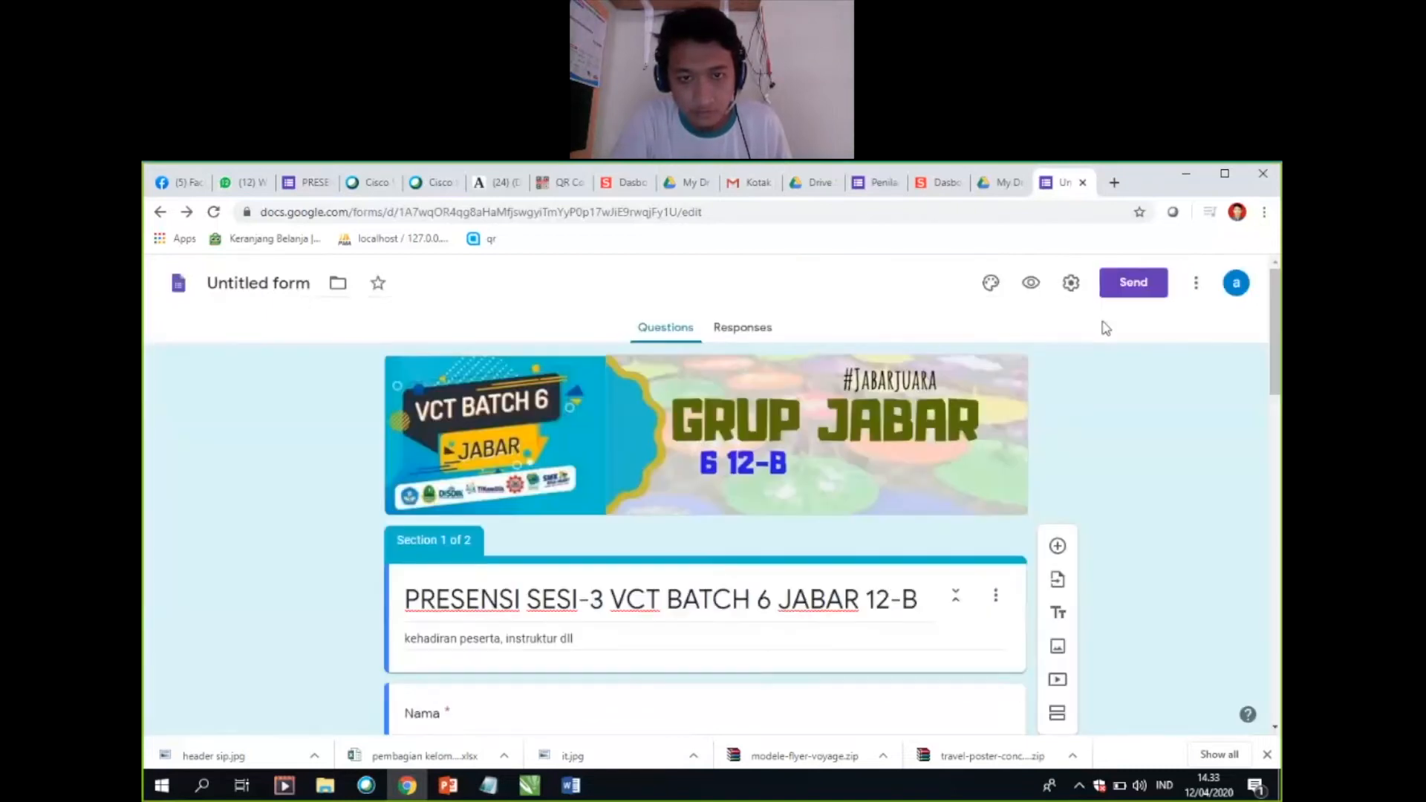
{"action": "scroll", "coordinate": [1141, 451], "scroll_direction": "down", "scroll_amount": 1}
{"action": "scroll", "coordinate": [1154, 429], "scroll_direction": "up", "scroll_amount": 1}
{"action": "left_click", "coordinate": [1197, 284]}
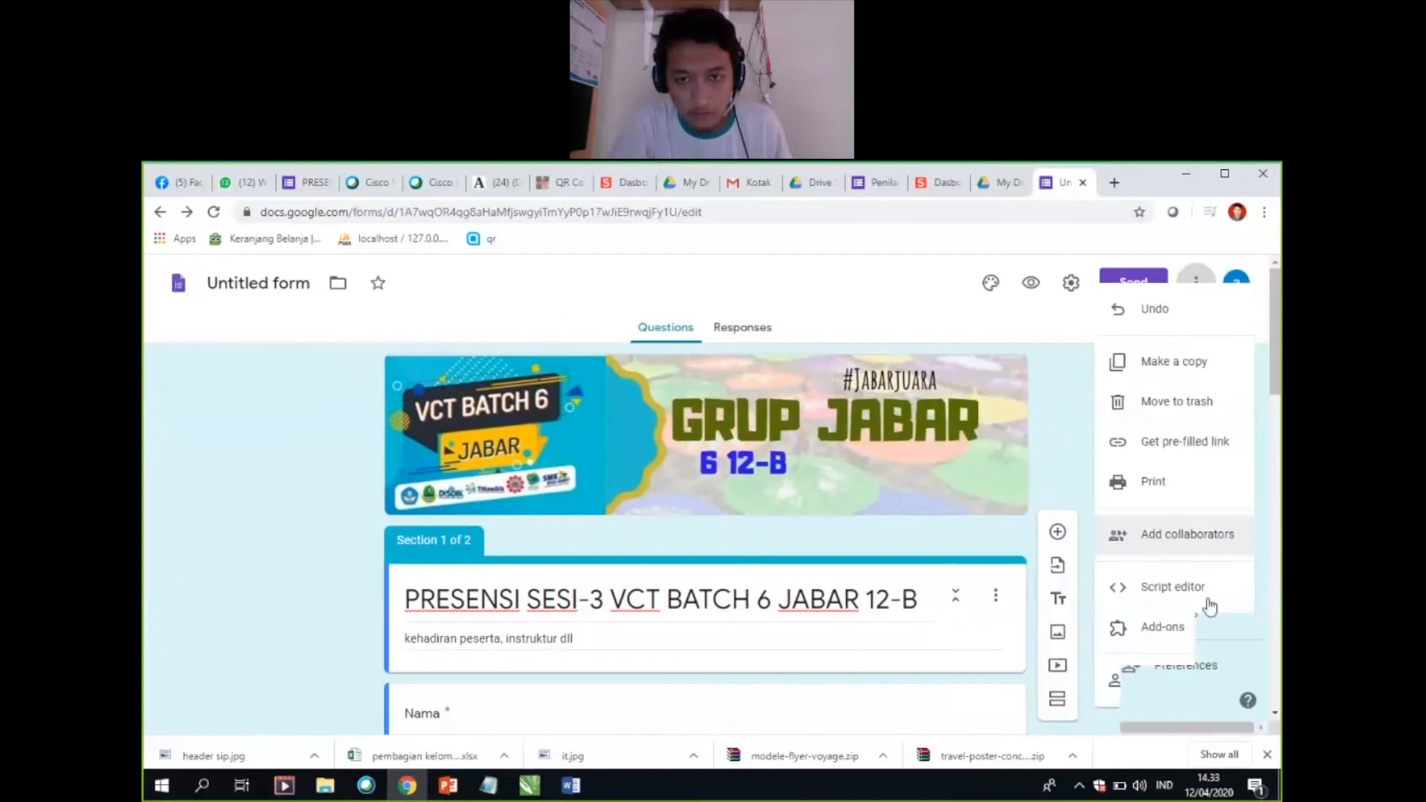
{"action": "left_click", "coordinate": [1143, 549]}
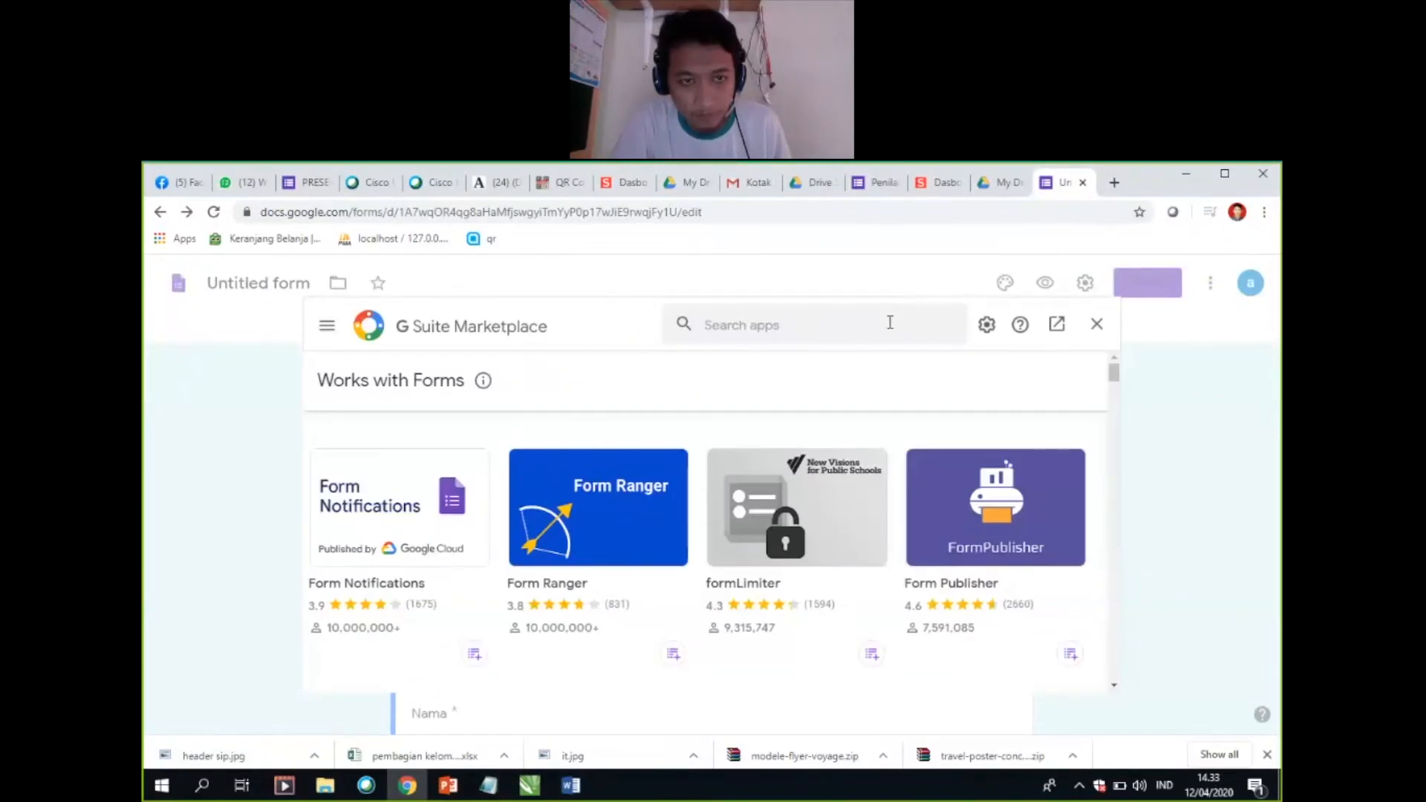
{"action": "left_click", "coordinate": [890, 322]}
{"action": "type", "text": "for"}
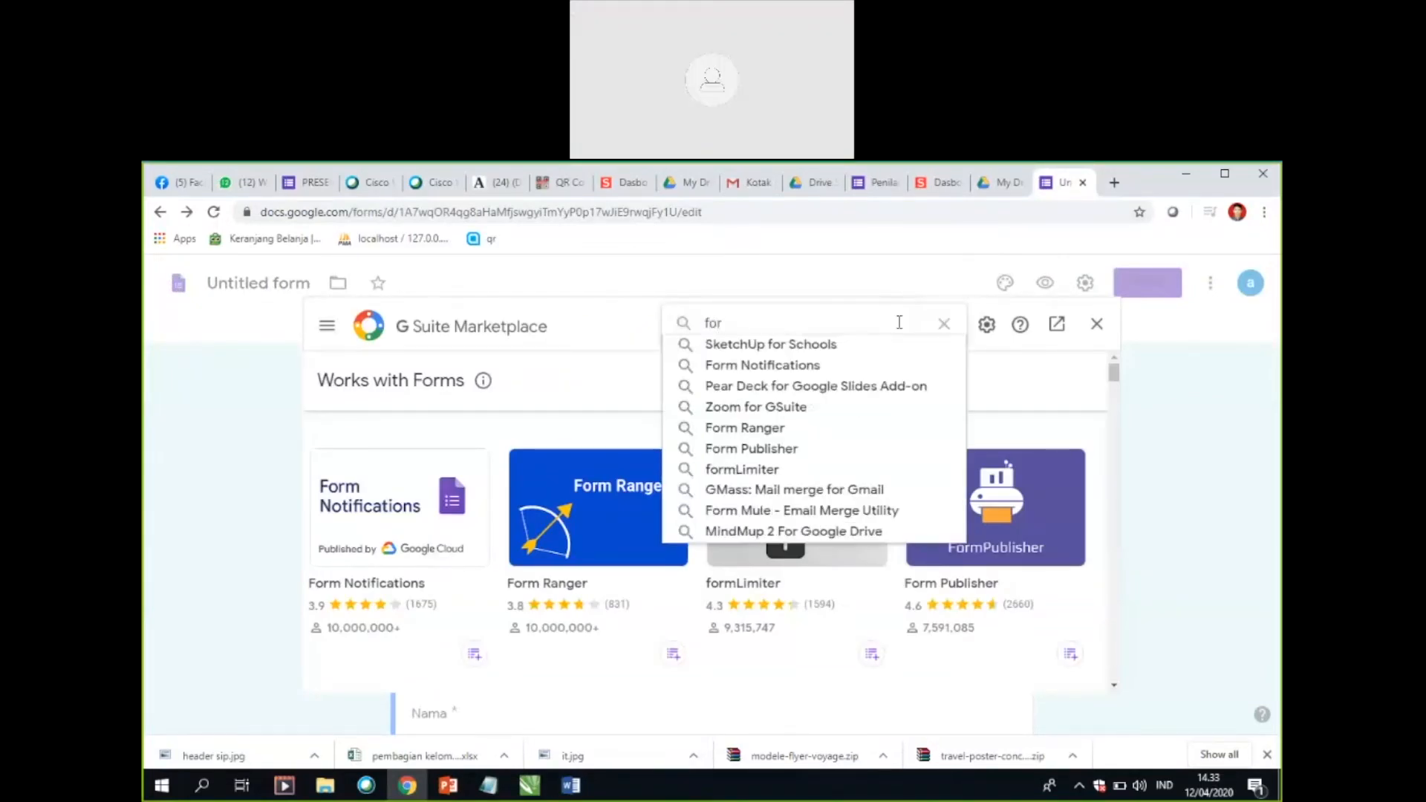
{"action": "type", "text": "m "}
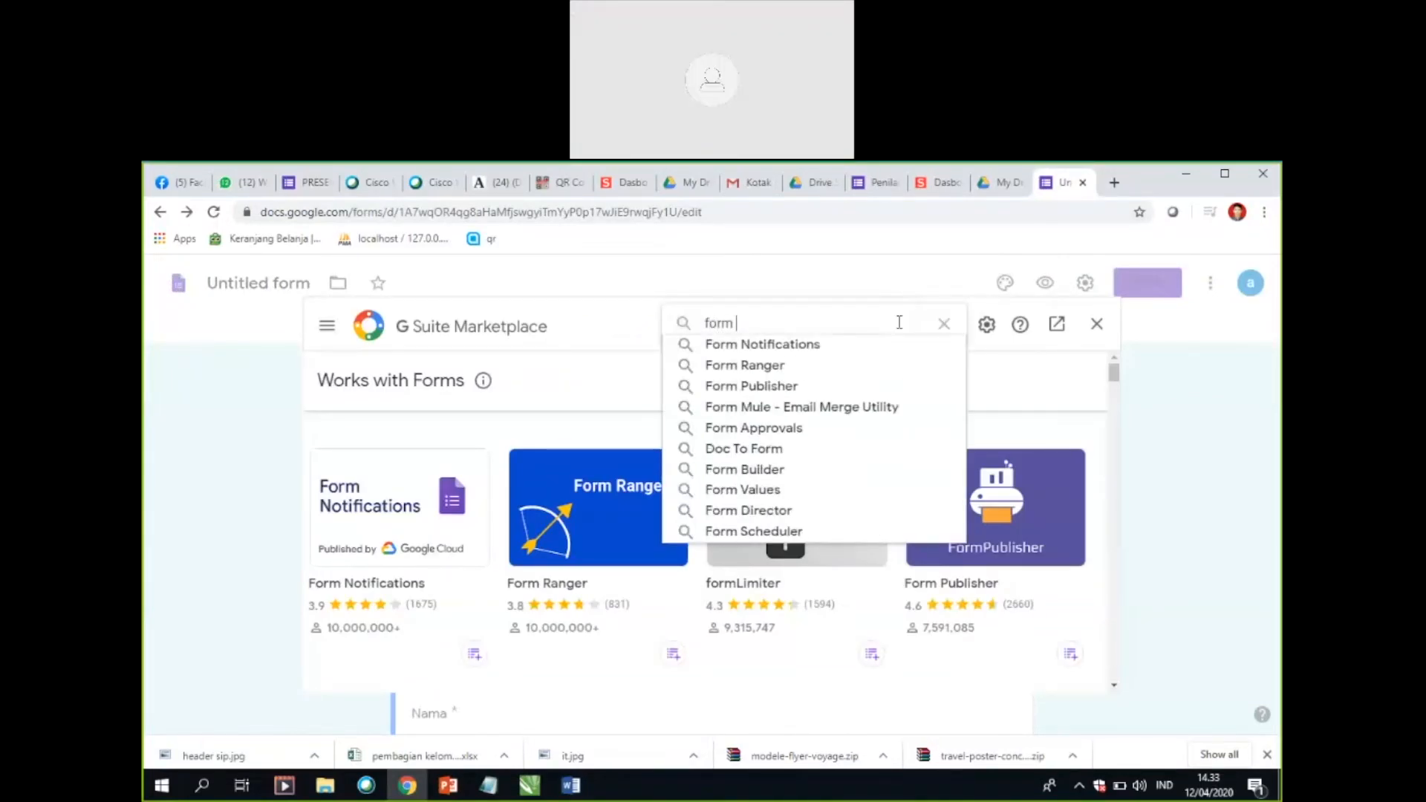
{"action": "type", "text": "limiter"}
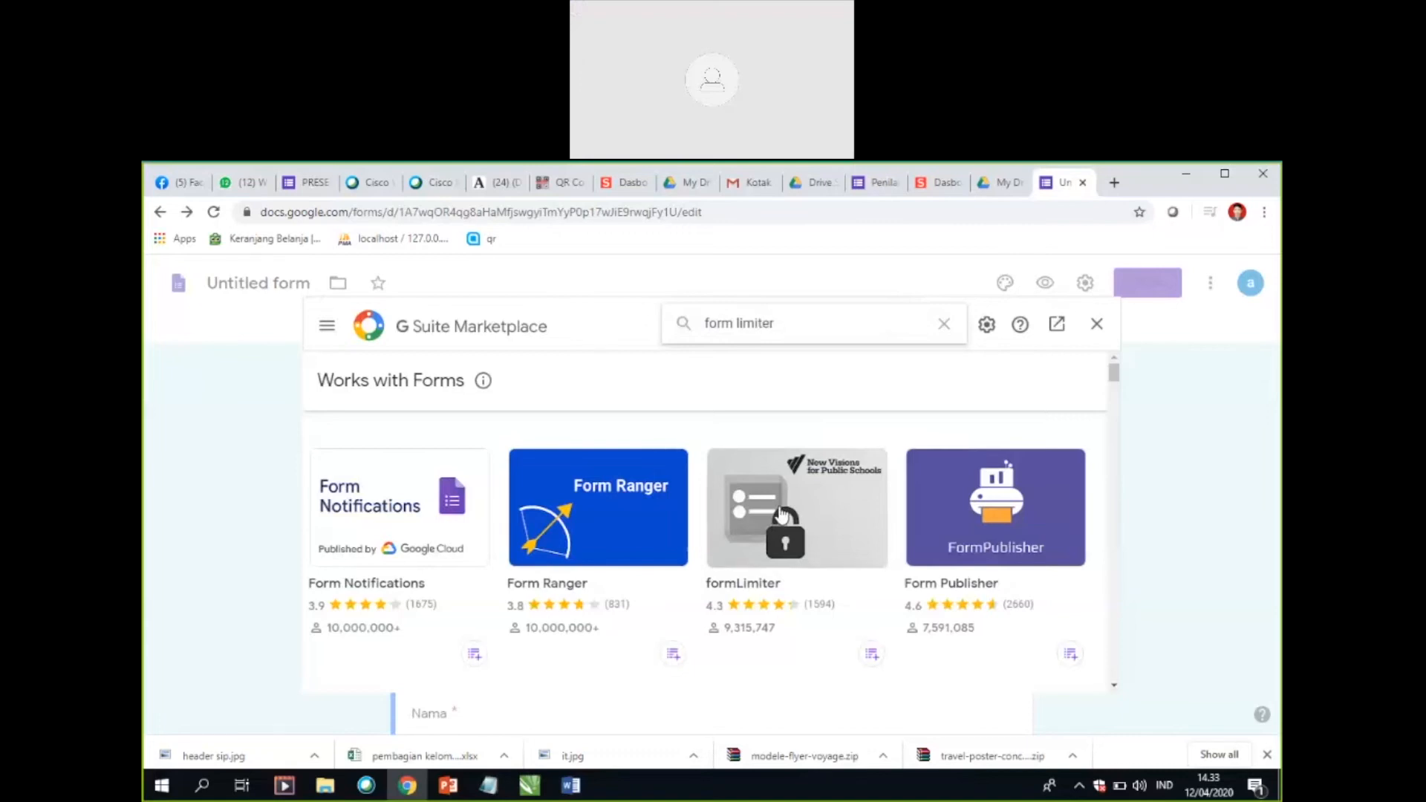
Step: Open the formLimiter add-on's page and try to install it, continuing to the permission request
{"action": "left_click", "coordinate": [786, 514]}
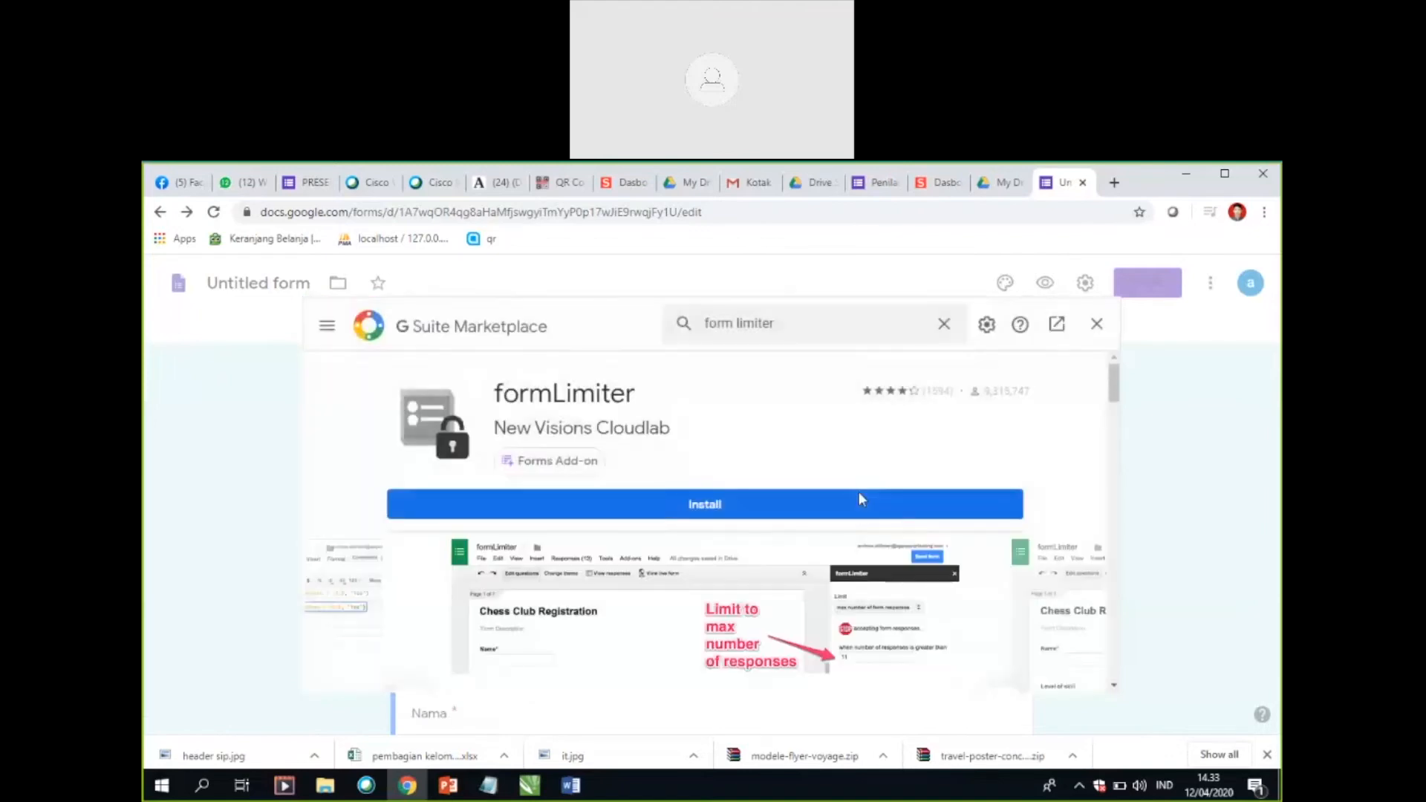
{"action": "left_click", "coordinate": [775, 511]}
{"action": "left_click", "coordinate": [817, 594]}
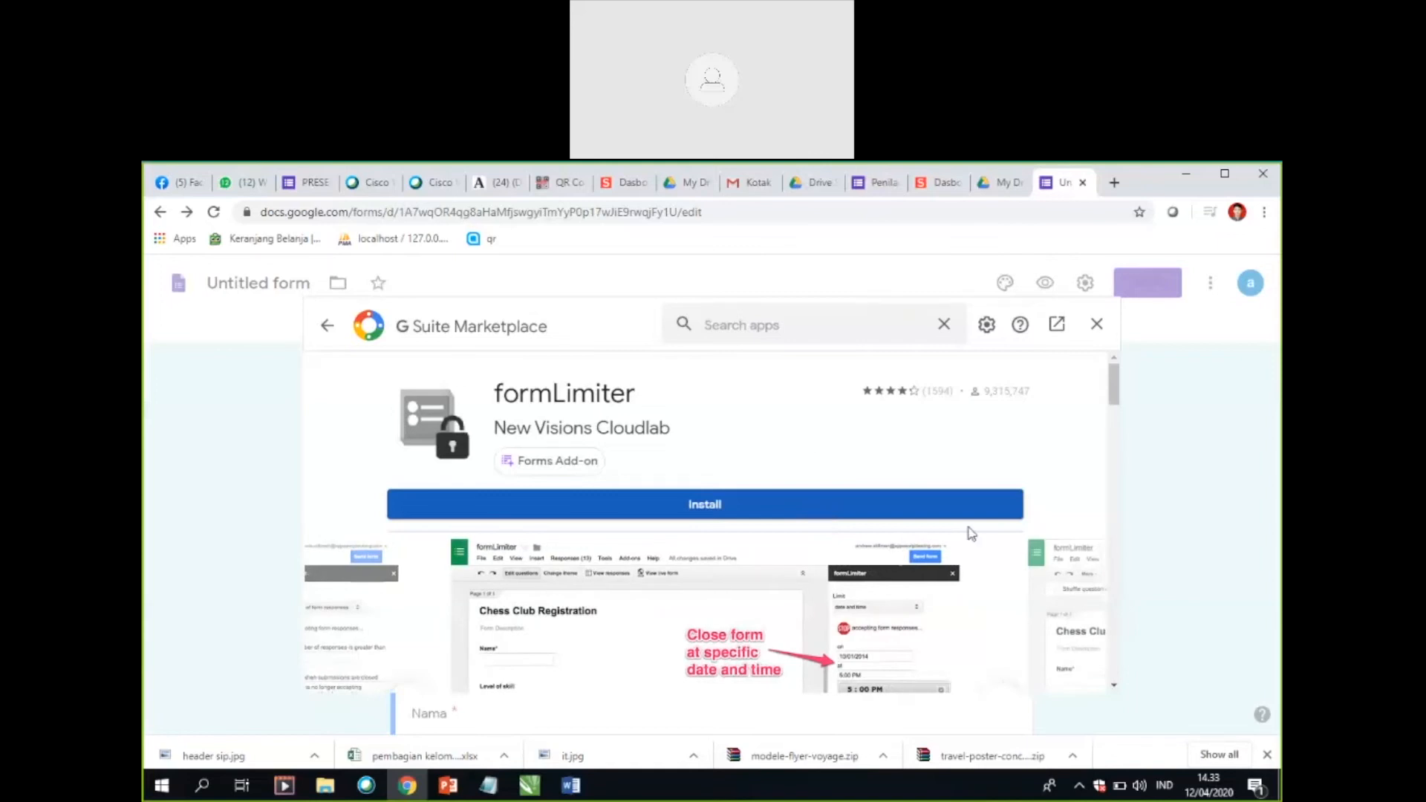
Step: Switch to the existing "Penilaian" form and start the Form Publisher add-on's setup at its template selection
{"action": "left_click", "coordinate": [875, 189]}
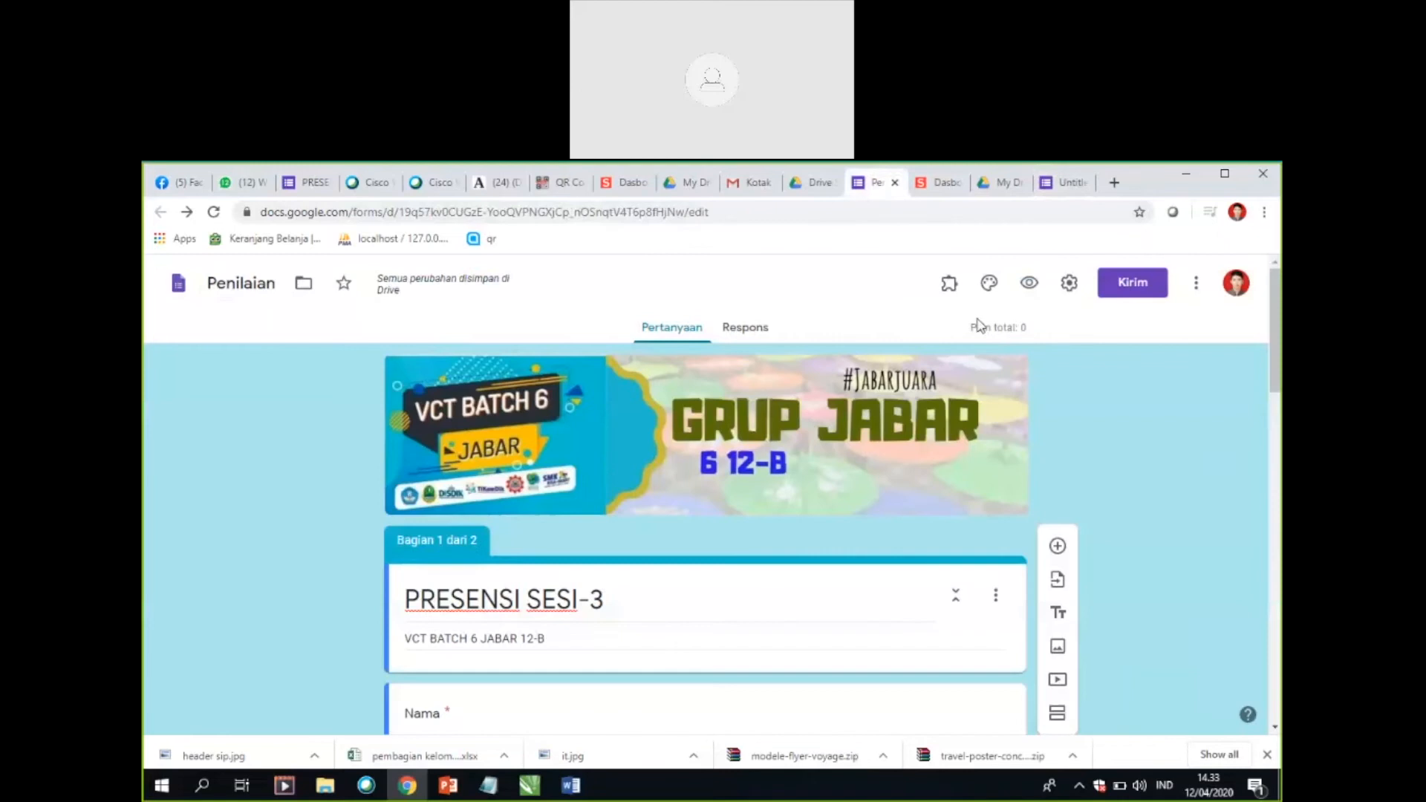
{"action": "left_click", "coordinate": [950, 286]}
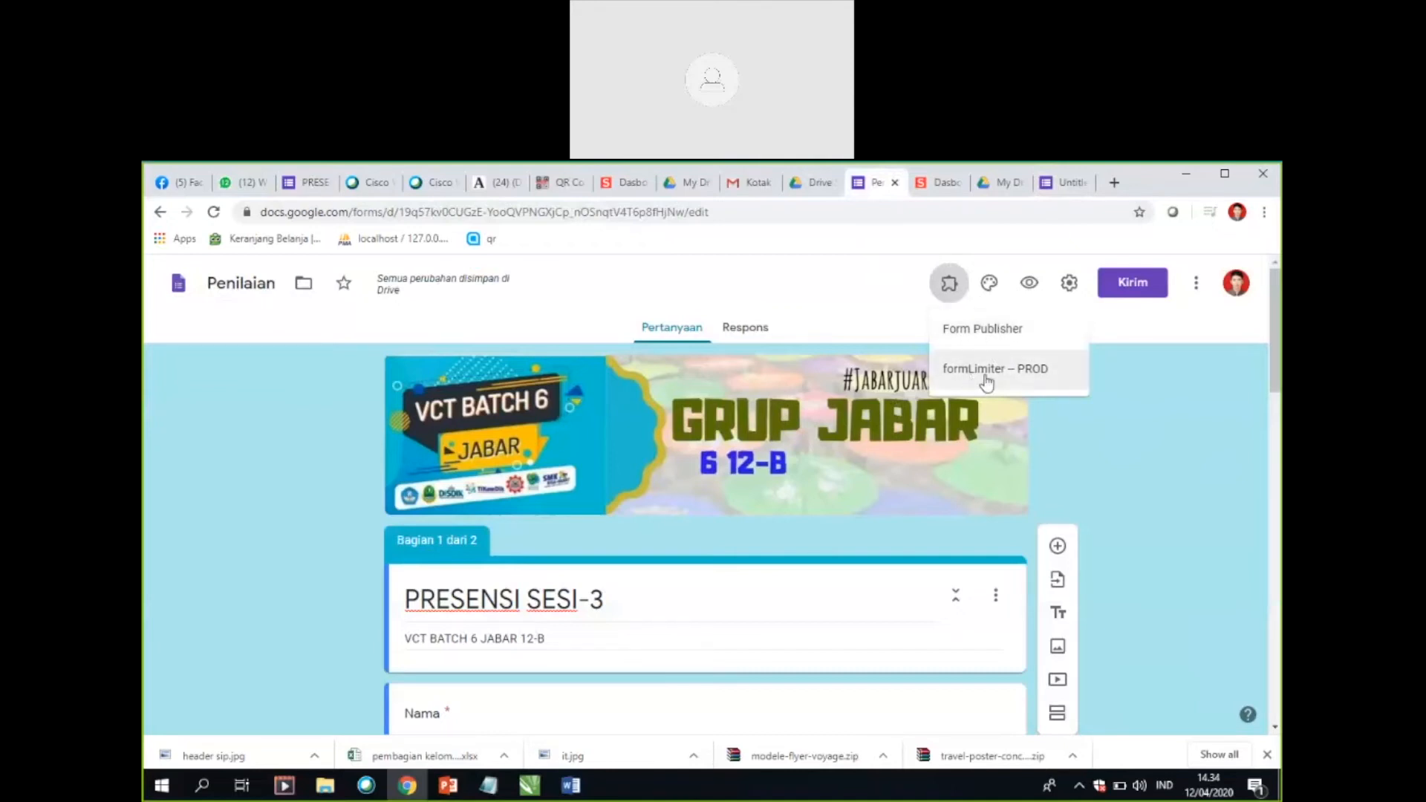
{"action": "left_click", "coordinate": [981, 334]}
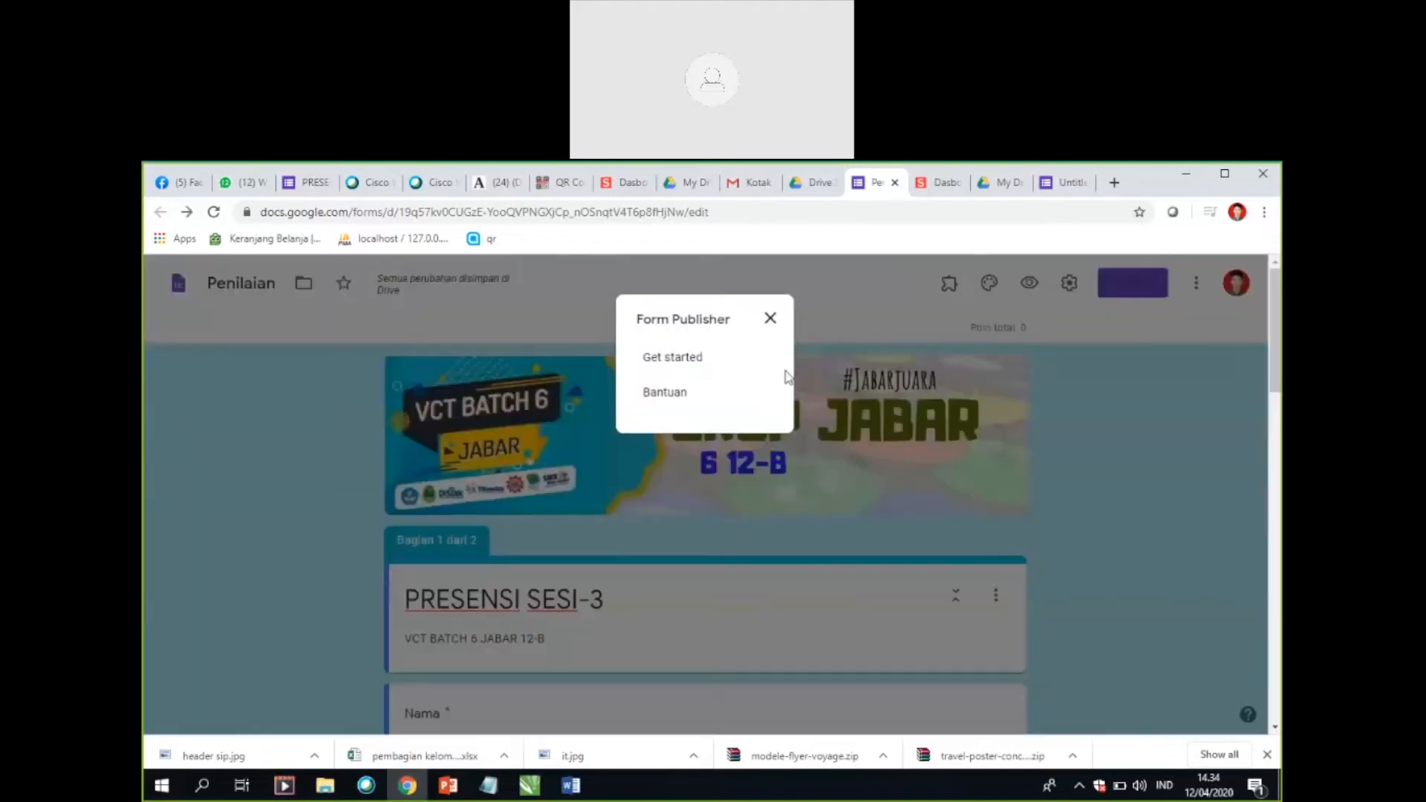
{"action": "left_click", "coordinate": [688, 364]}
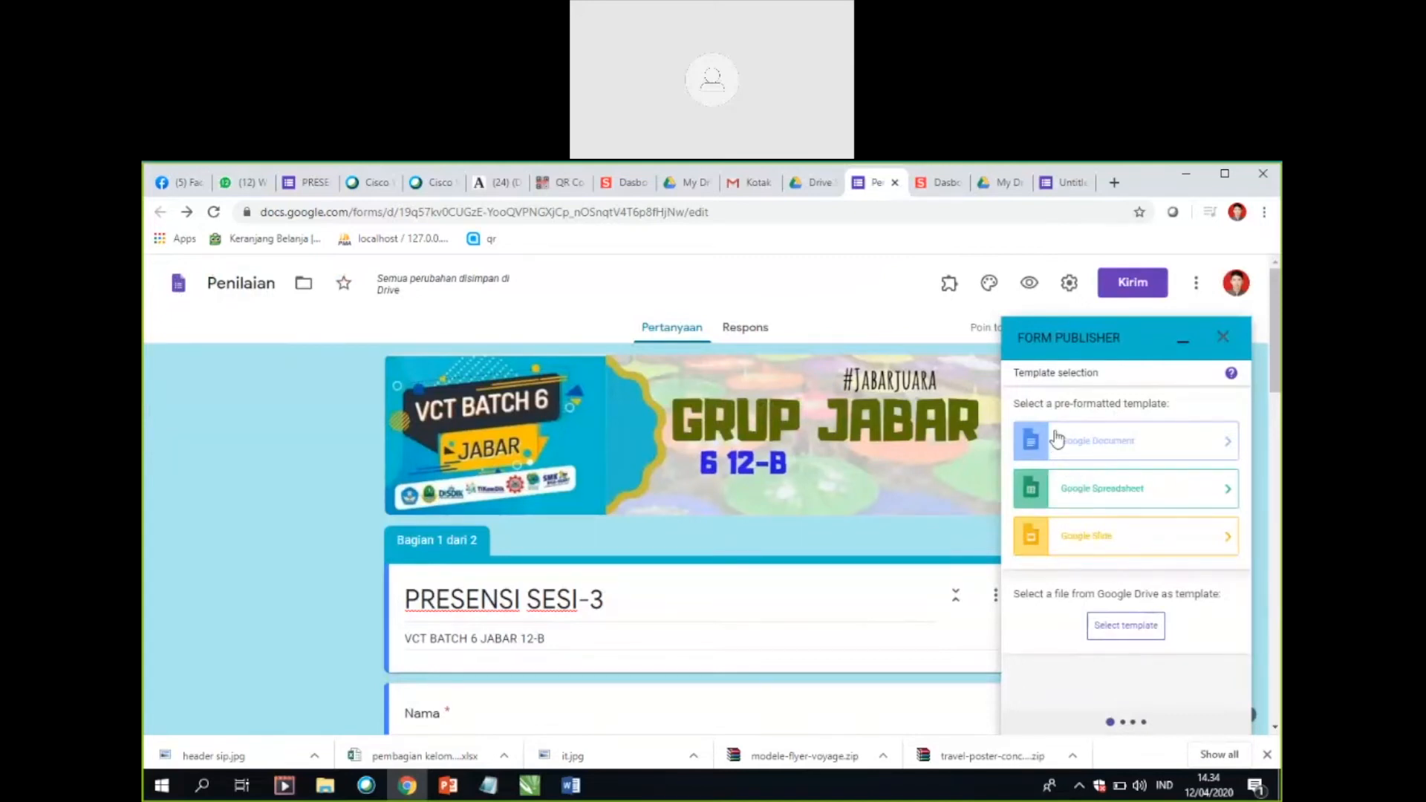
Step: Choose the pre-formatted Google Document template in Form Publisher, continue to the destination folder settings, and minimize the add-on
{"action": "left_click", "coordinate": [1114, 449]}
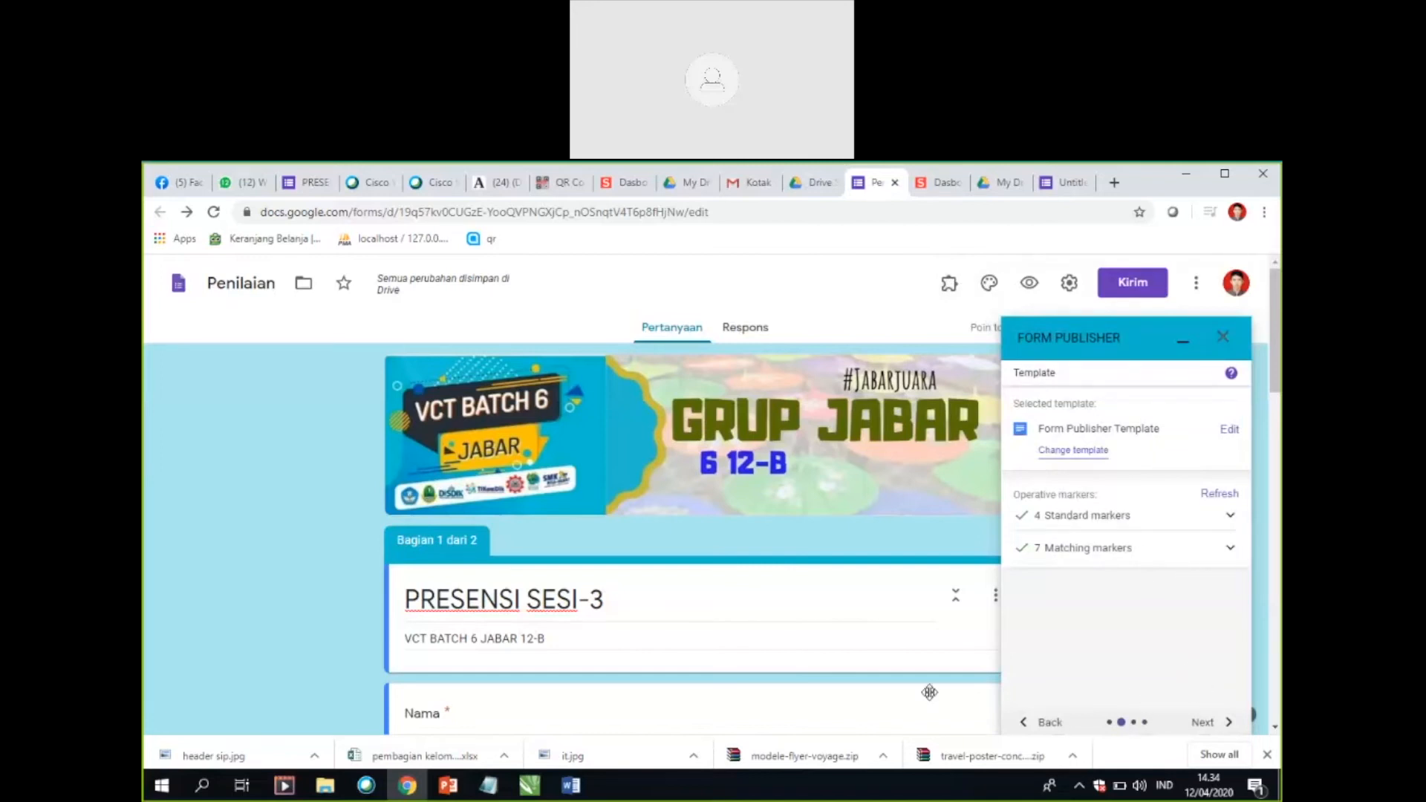
{"action": "left_click", "coordinate": [1211, 725]}
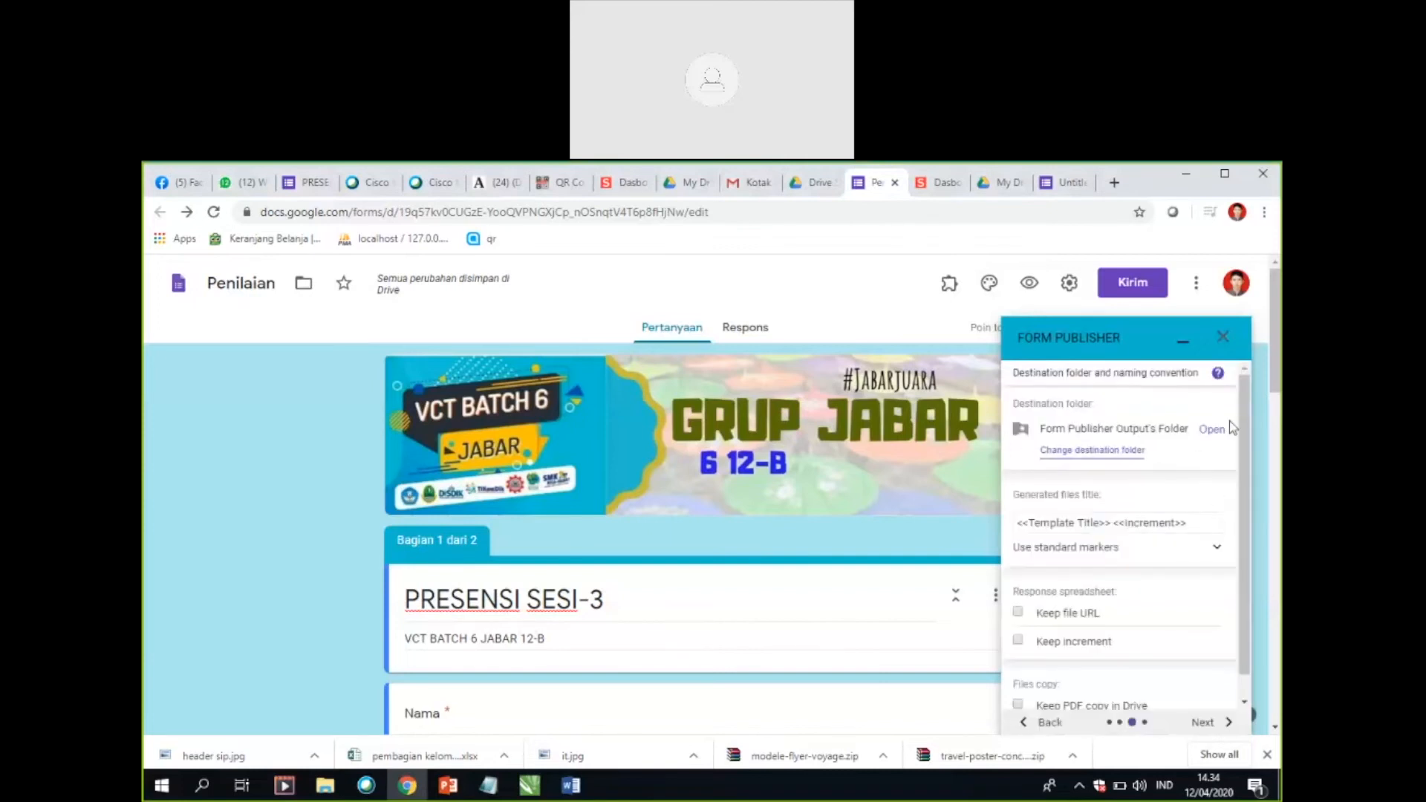
{"action": "left_click", "coordinate": [1184, 331]}
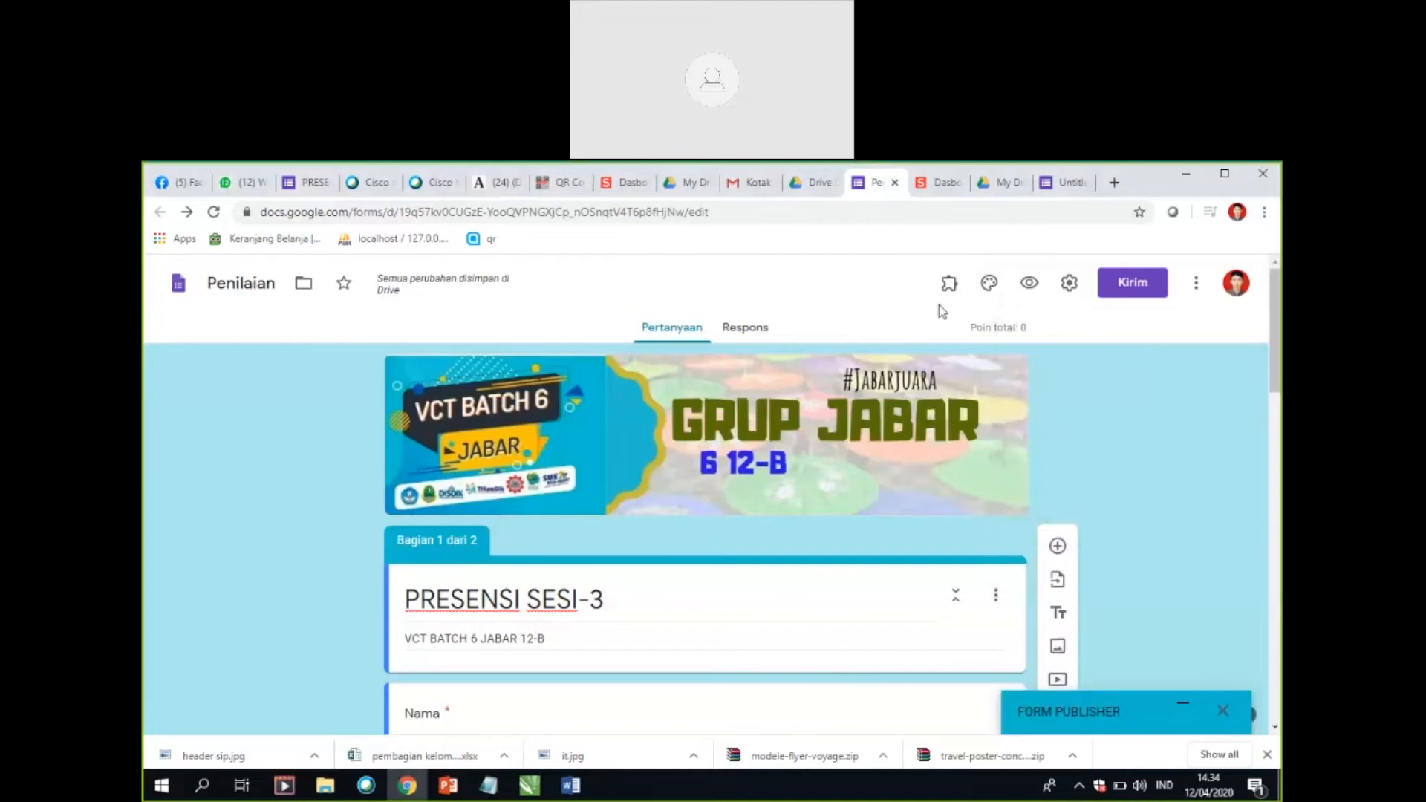
Step: Open formLimiter's Set limit settings for the form and choose "date and time" as the limit type
{"action": "left_click", "coordinate": [950, 290]}
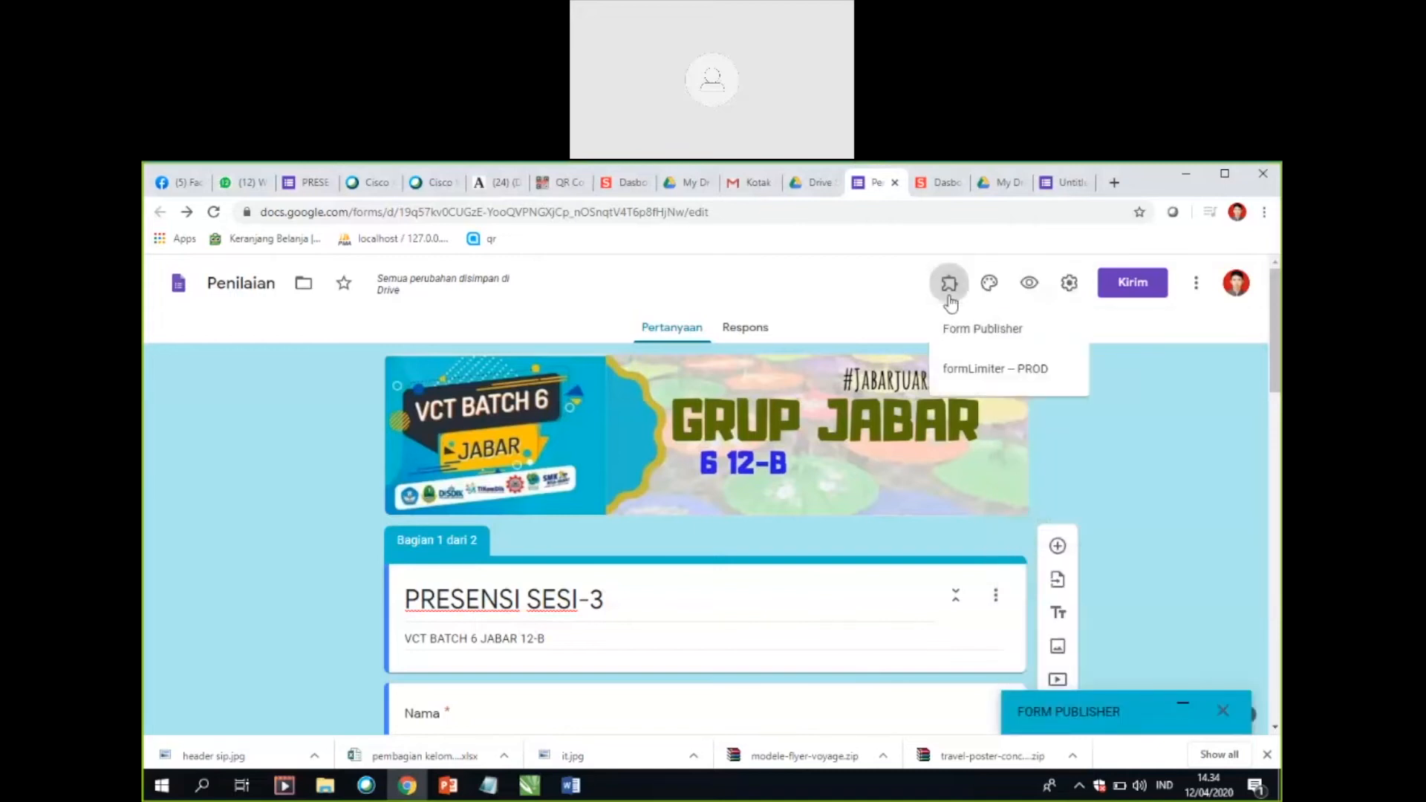
{"action": "left_click", "coordinate": [982, 371]}
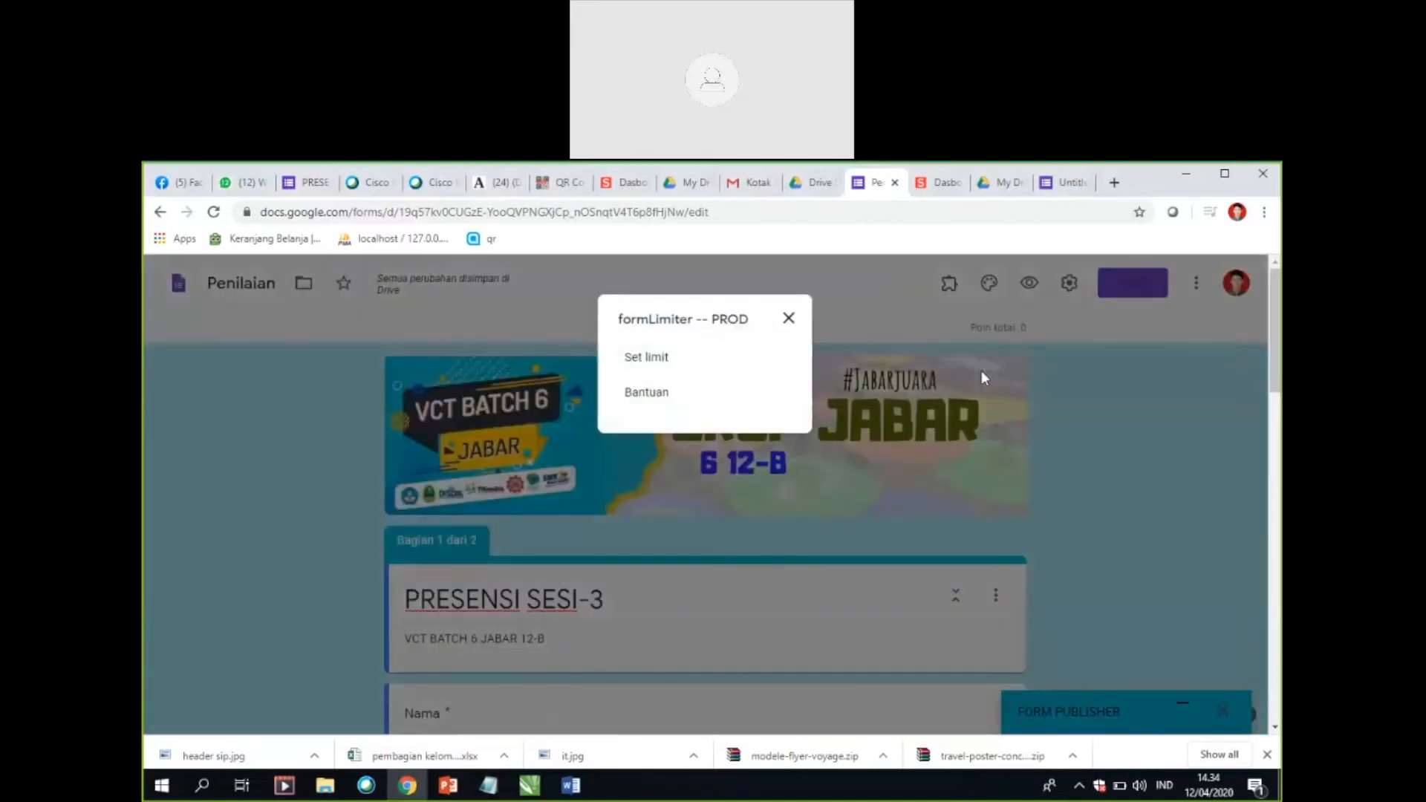
{"action": "left_click", "coordinate": [656, 358]}
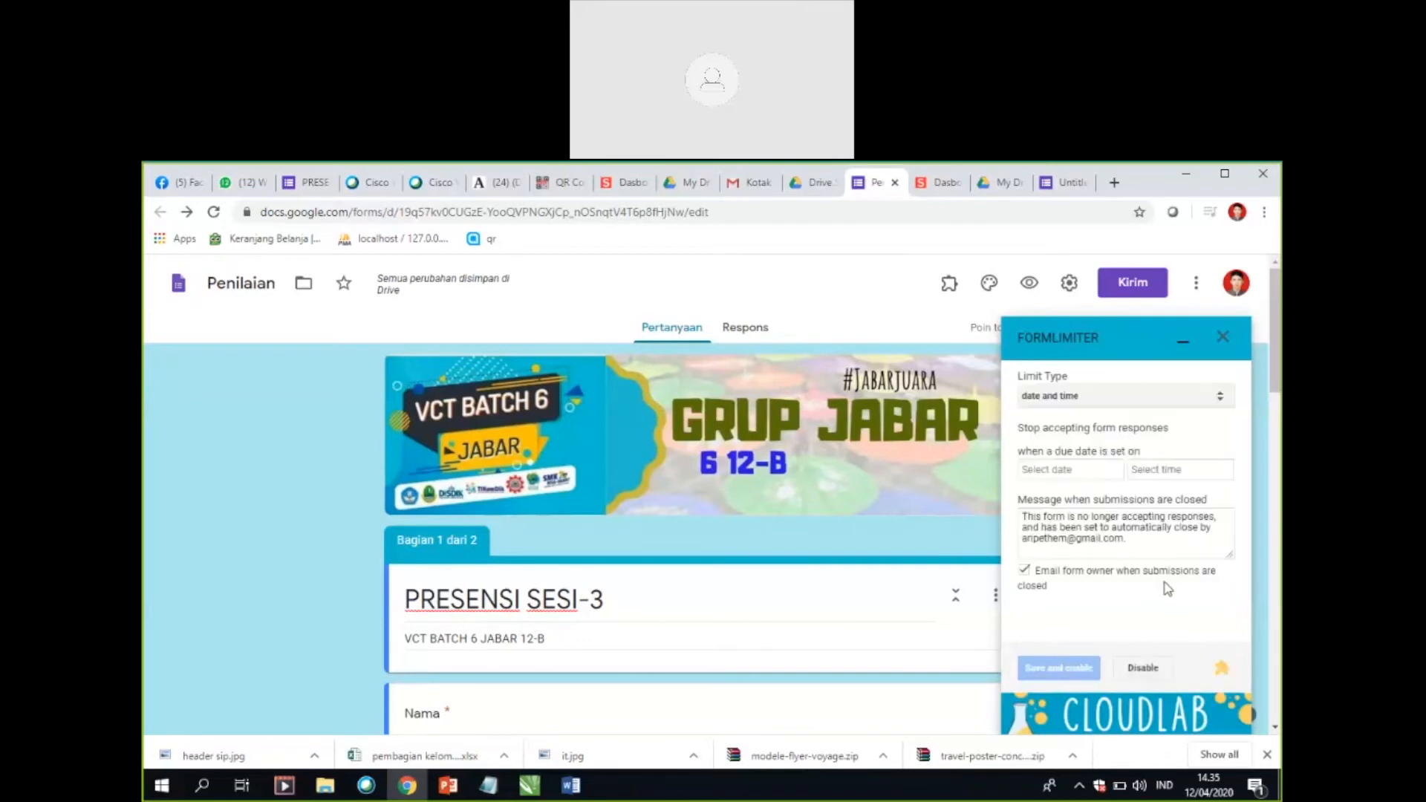
{"action": "left_click", "coordinate": [1171, 401]}
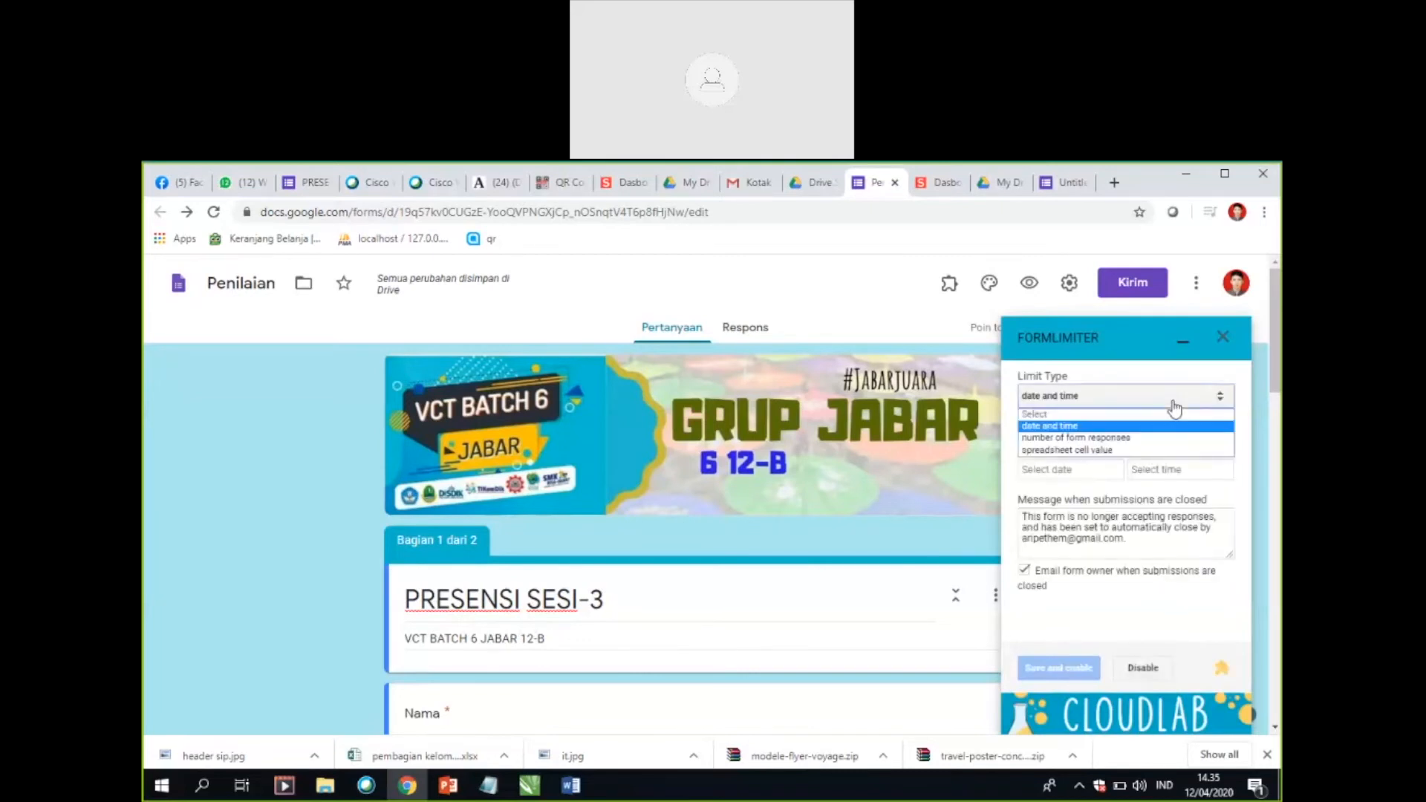
{"action": "left_click", "coordinate": [1103, 427]}
Step: Set formLimiter's due date to 04/12/2020, open the time choice, and close the add-on without saving the limit
{"action": "left_click", "coordinate": [1064, 475]}
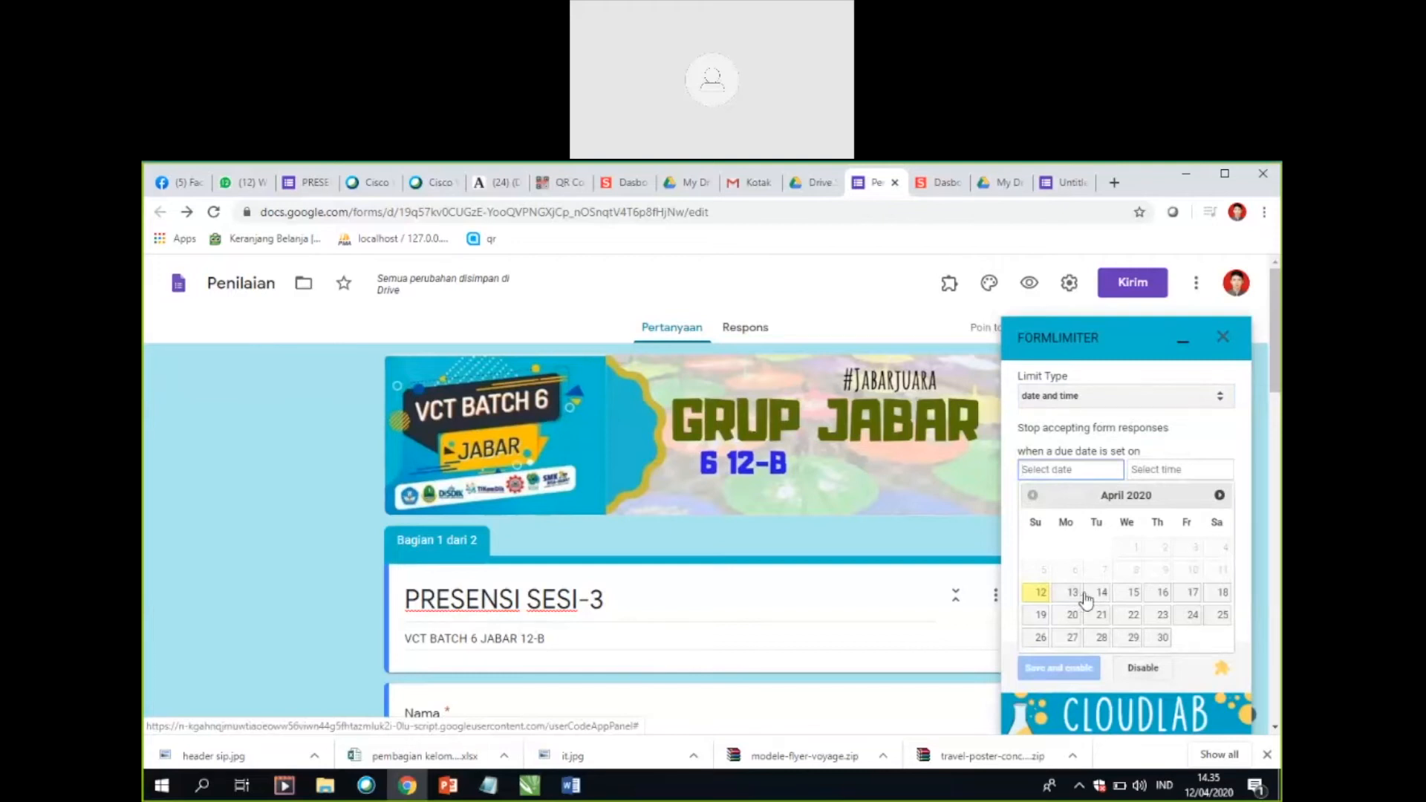
{"action": "left_click", "coordinate": [1162, 471]}
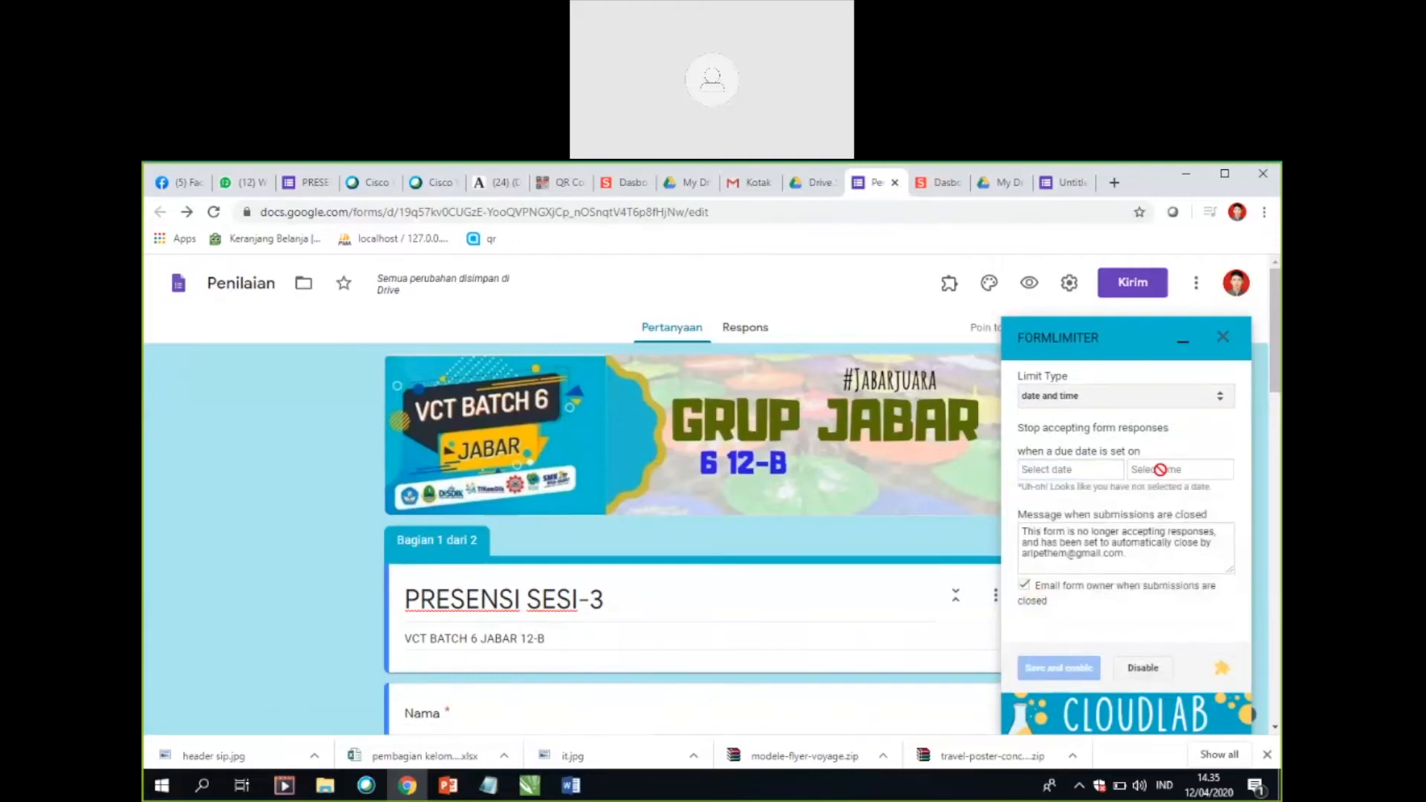
{"action": "left_click", "coordinate": [1071, 472]}
{"action": "left_click", "coordinate": [1040, 592]}
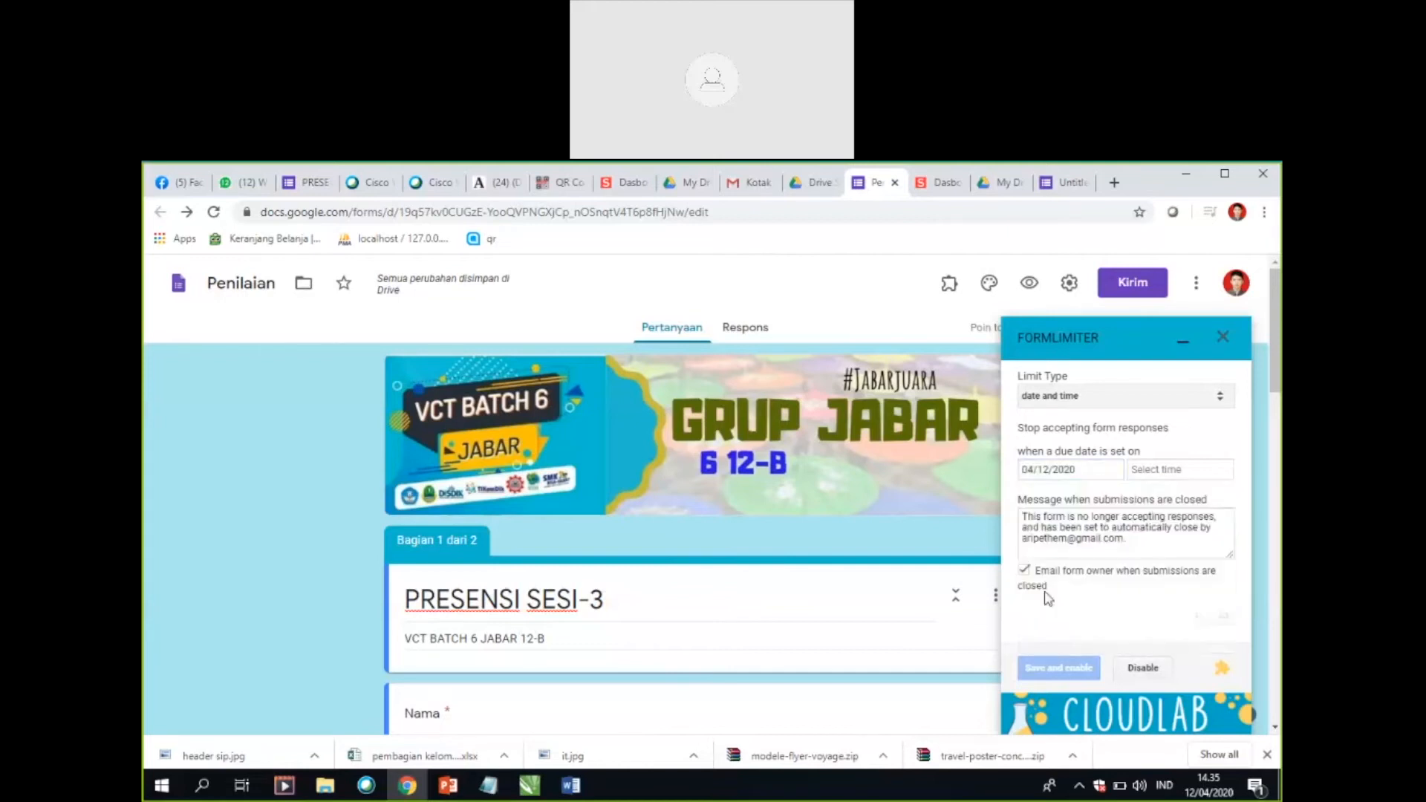
{"action": "left_click", "coordinate": [1184, 472]}
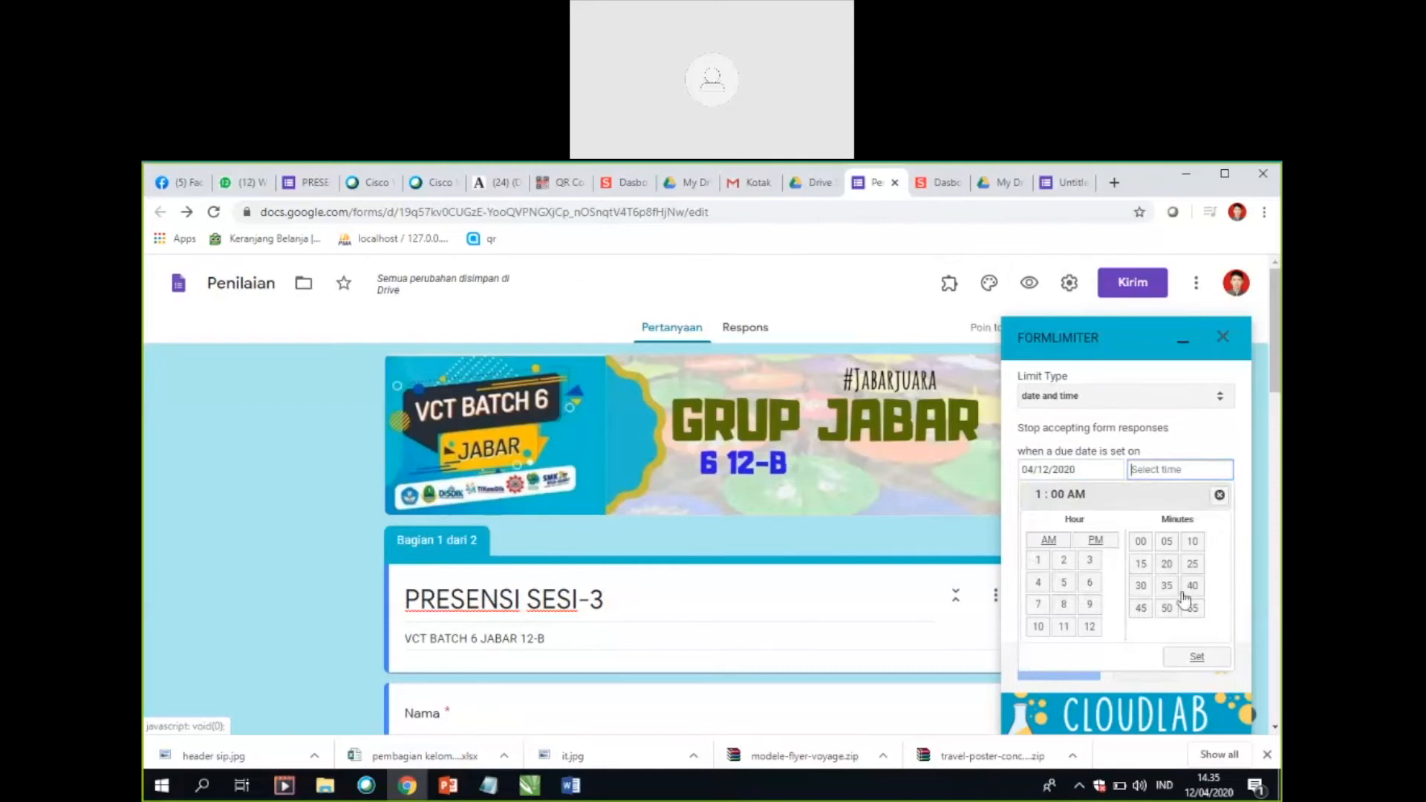
{"action": "left_click", "coordinate": [1223, 338]}
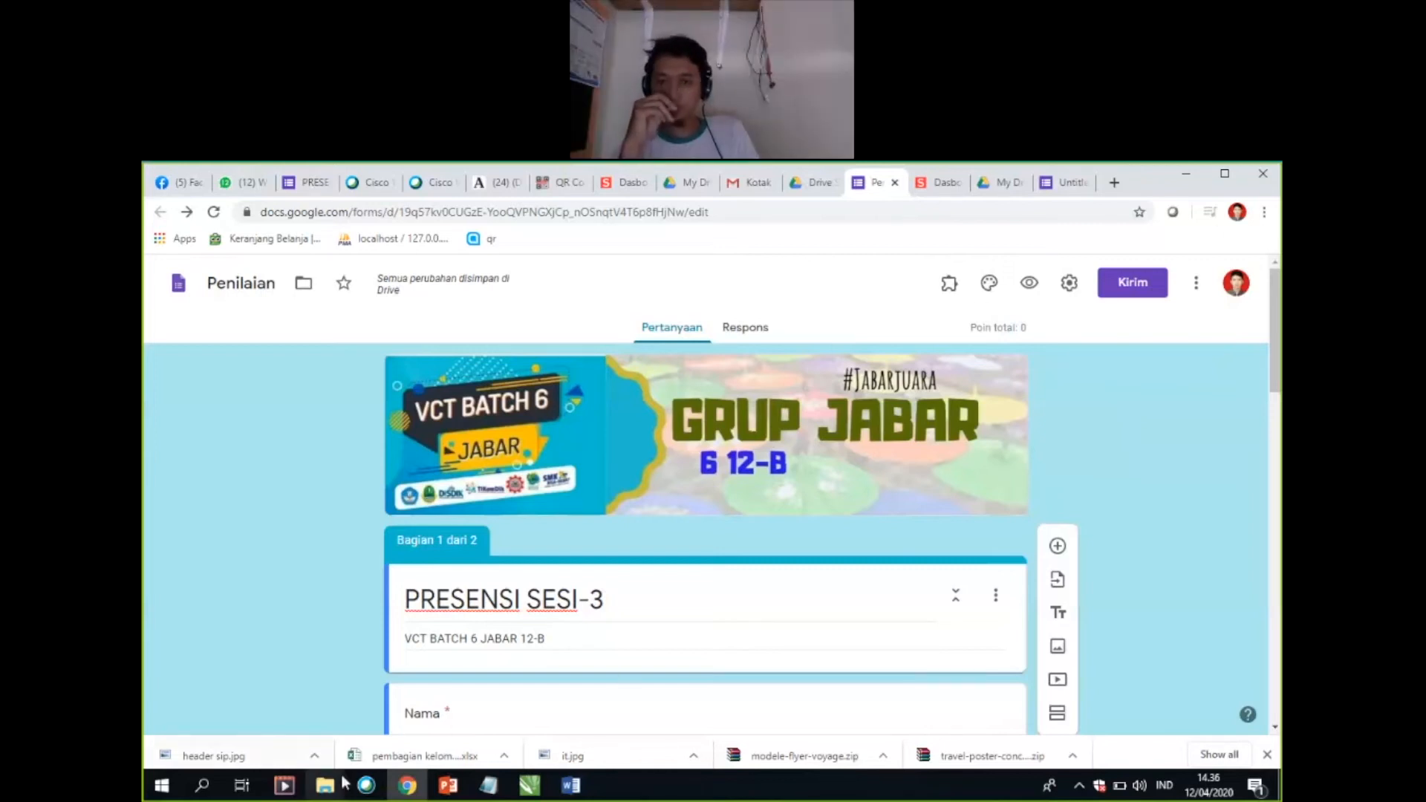
{"action": "left_click", "coordinate": [365, 786]}
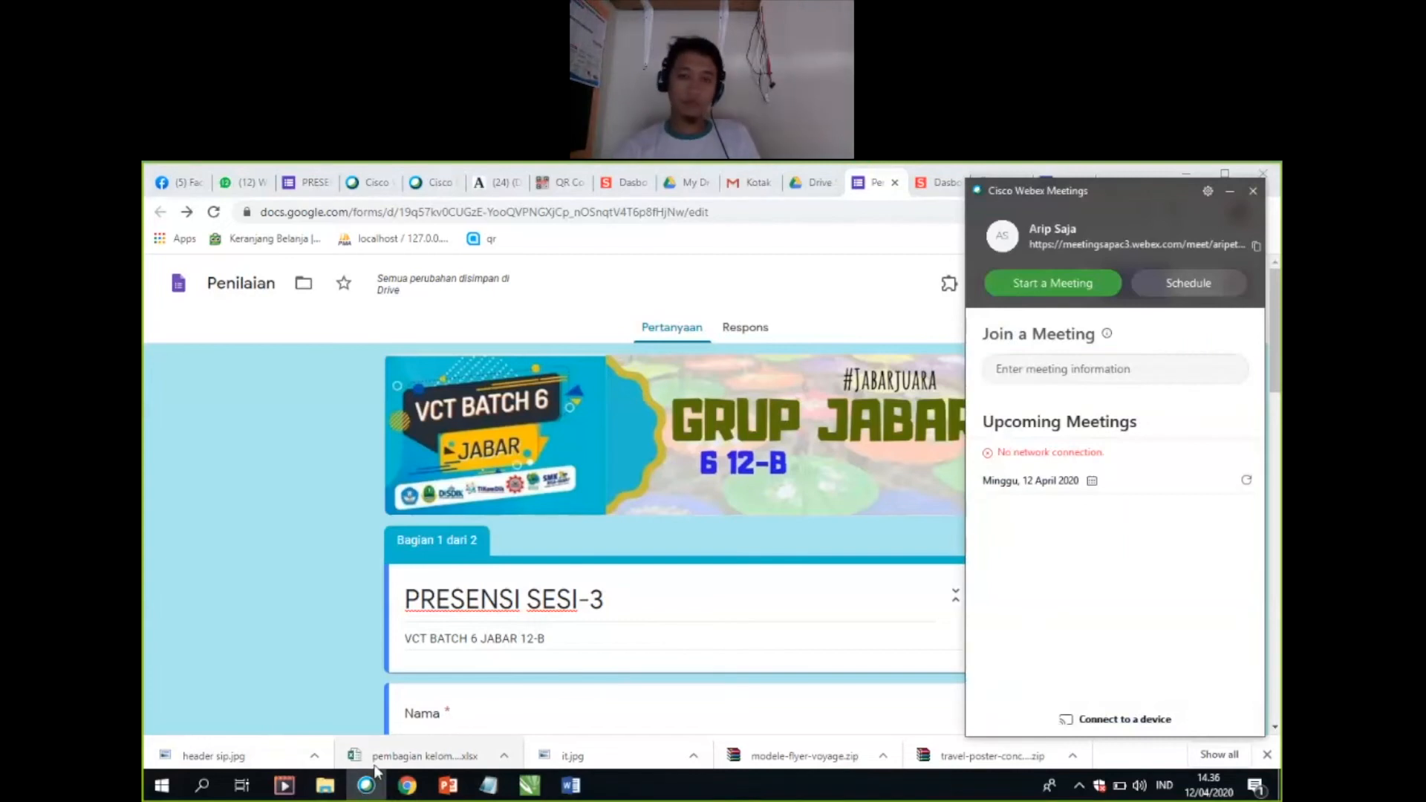
{"action": "left_click", "coordinate": [366, 786]}
{"action": "scroll", "coordinate": [810, 459], "scroll_direction": "down", "scroll_amount": 5}
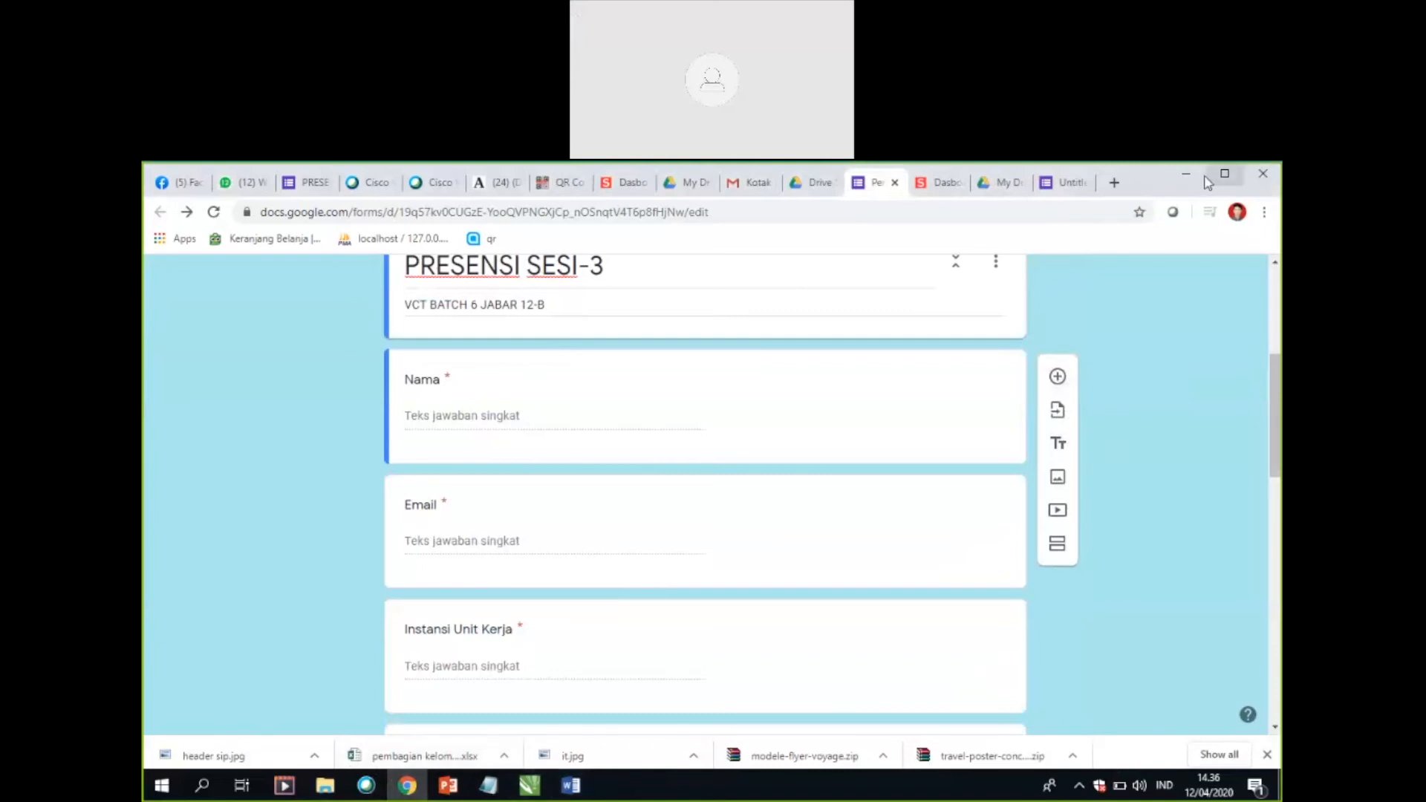
{"action": "scroll", "coordinate": [1101, 564], "scroll_direction": "up", "scroll_amount": 5}
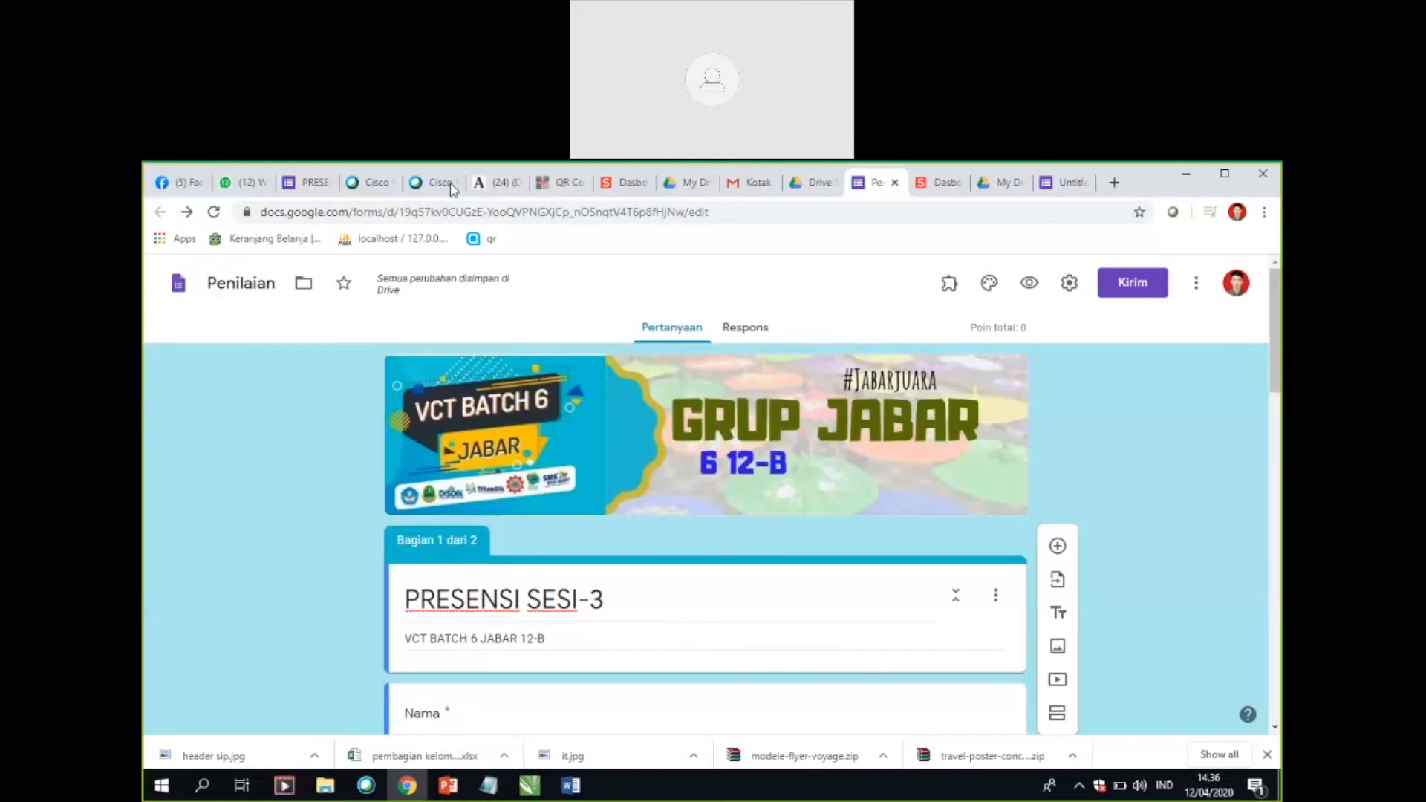
Step: View the Penilaian form's responses, and copy the form's shortened share link from the send options
{"action": "left_click", "coordinate": [759, 330]}
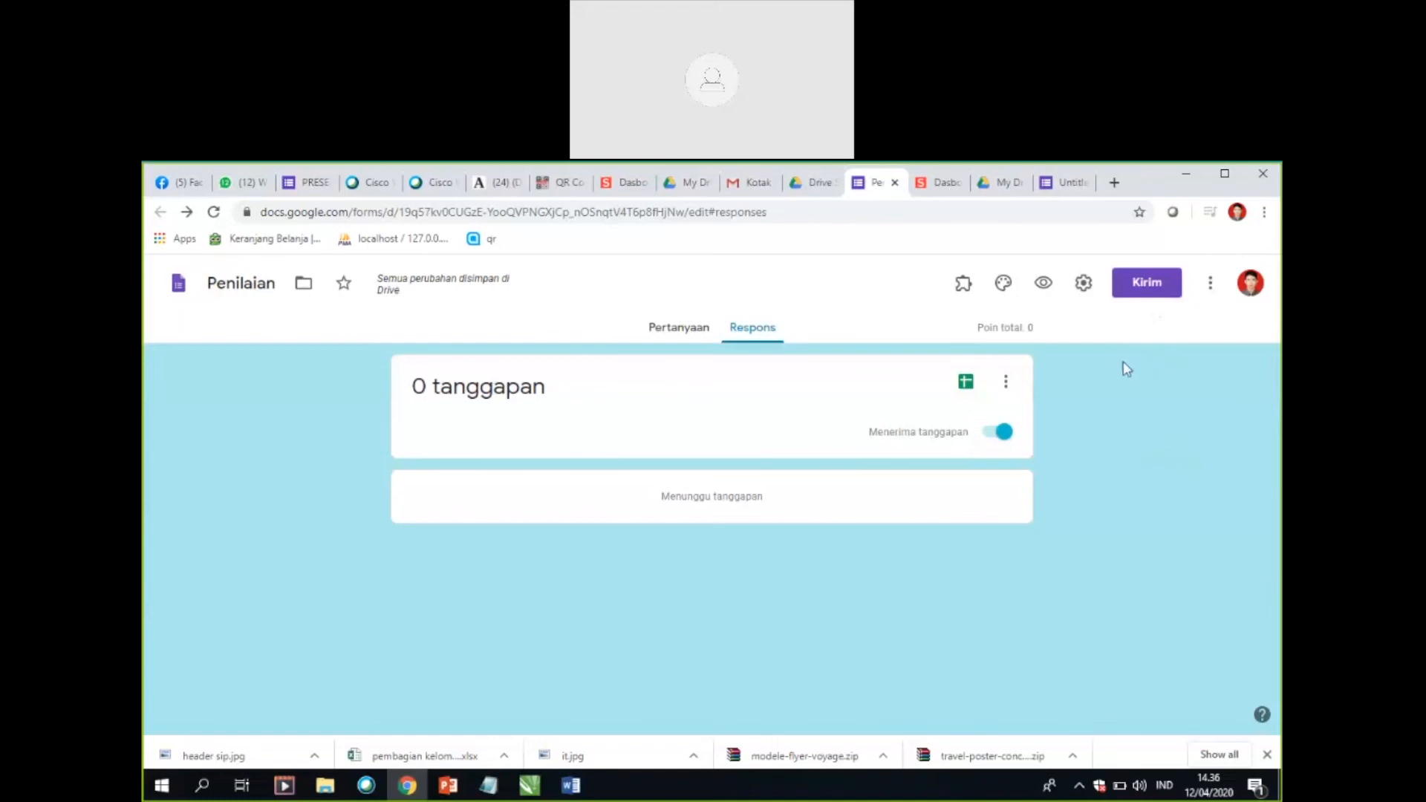
{"action": "left_click", "coordinate": [1154, 296]}
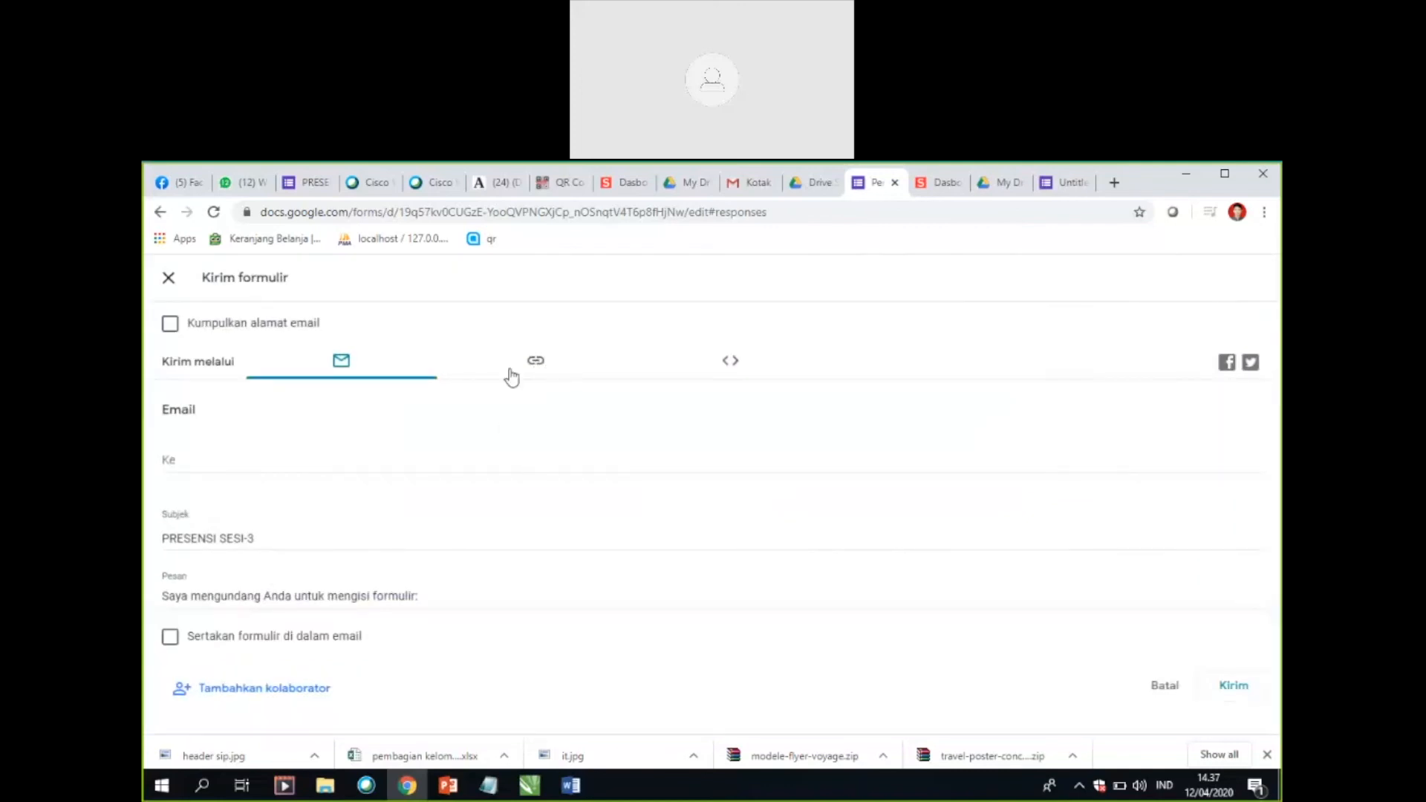
{"action": "left_click", "coordinate": [535, 368]}
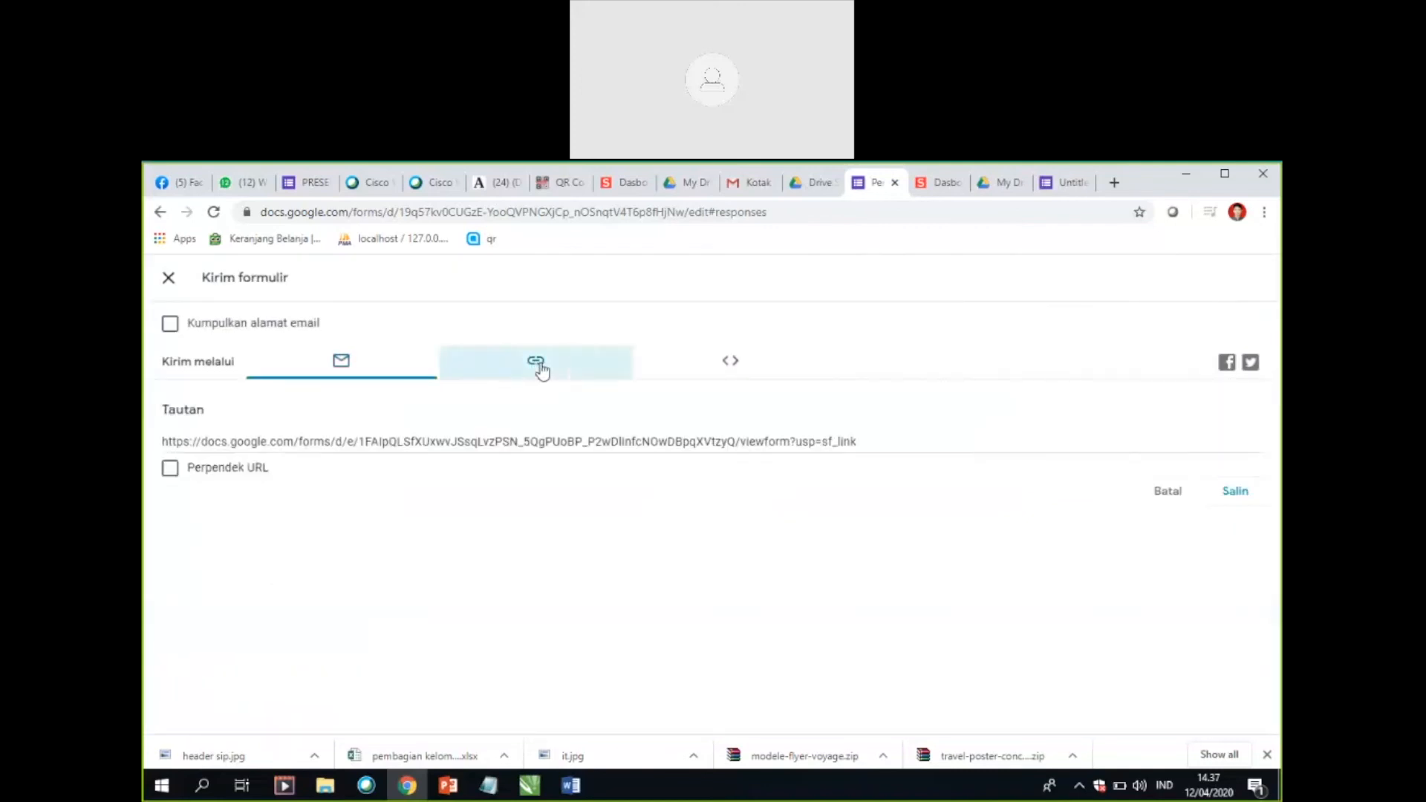
{"action": "left_click", "coordinate": [743, 442]}
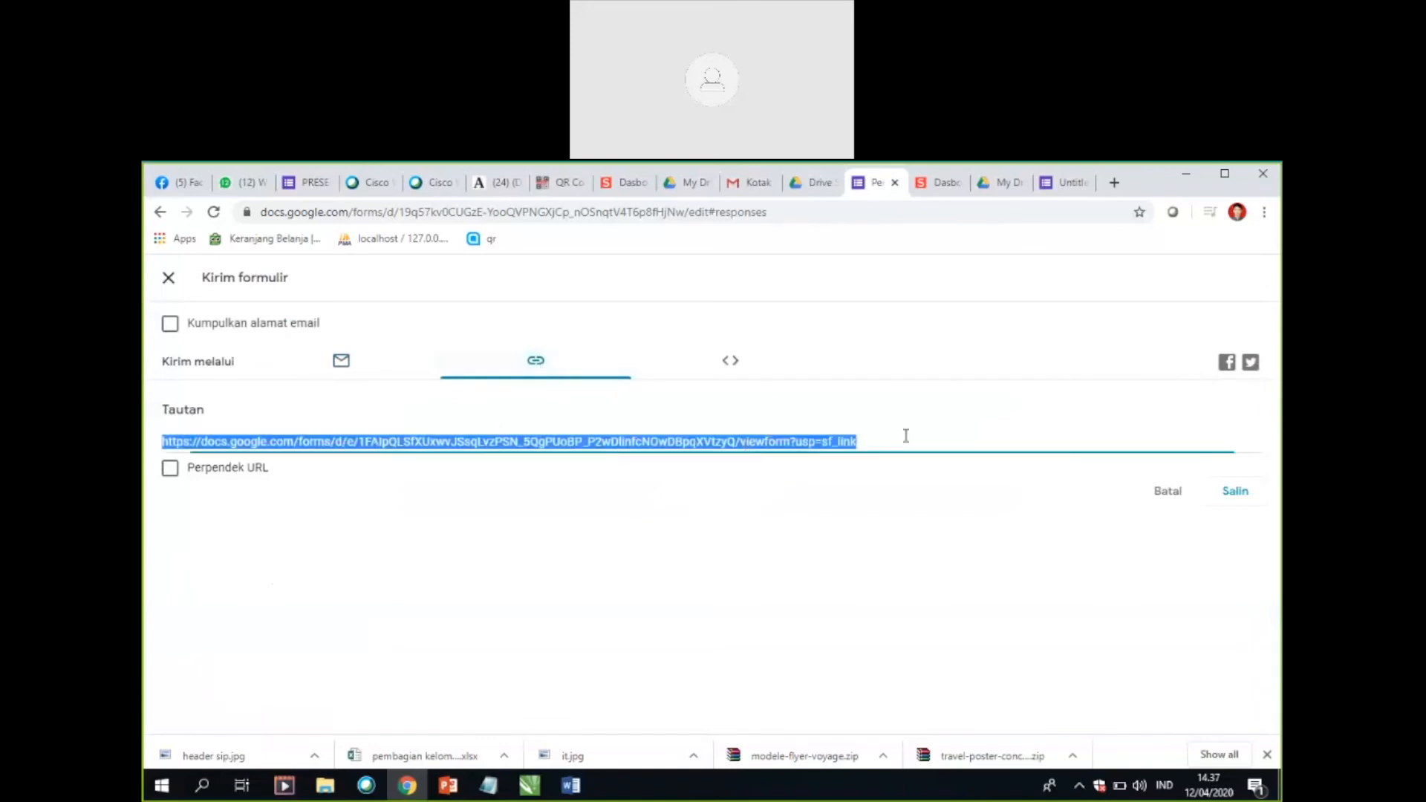
{"action": "left_click", "coordinate": [170, 468]}
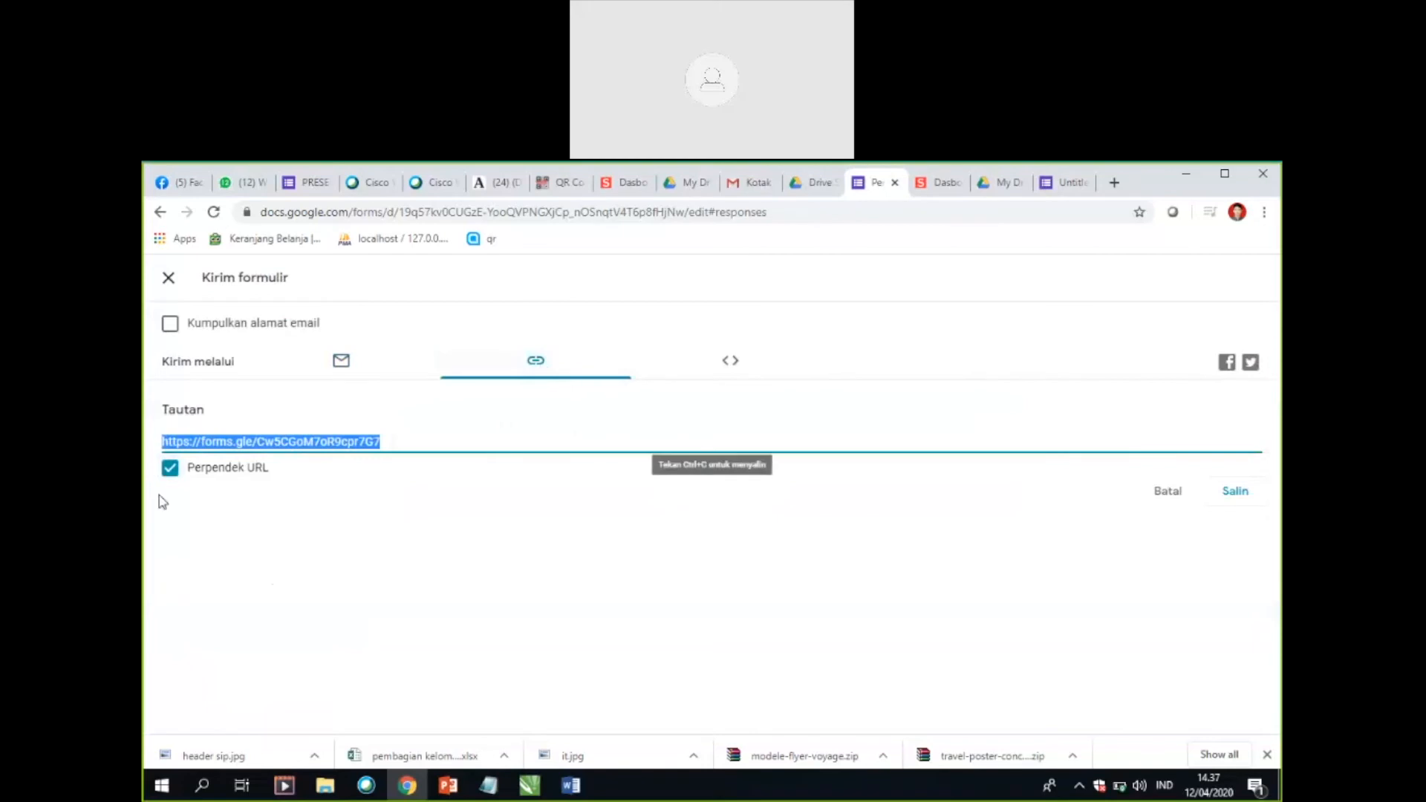
{"action": "left_click", "coordinate": [1236, 491]}
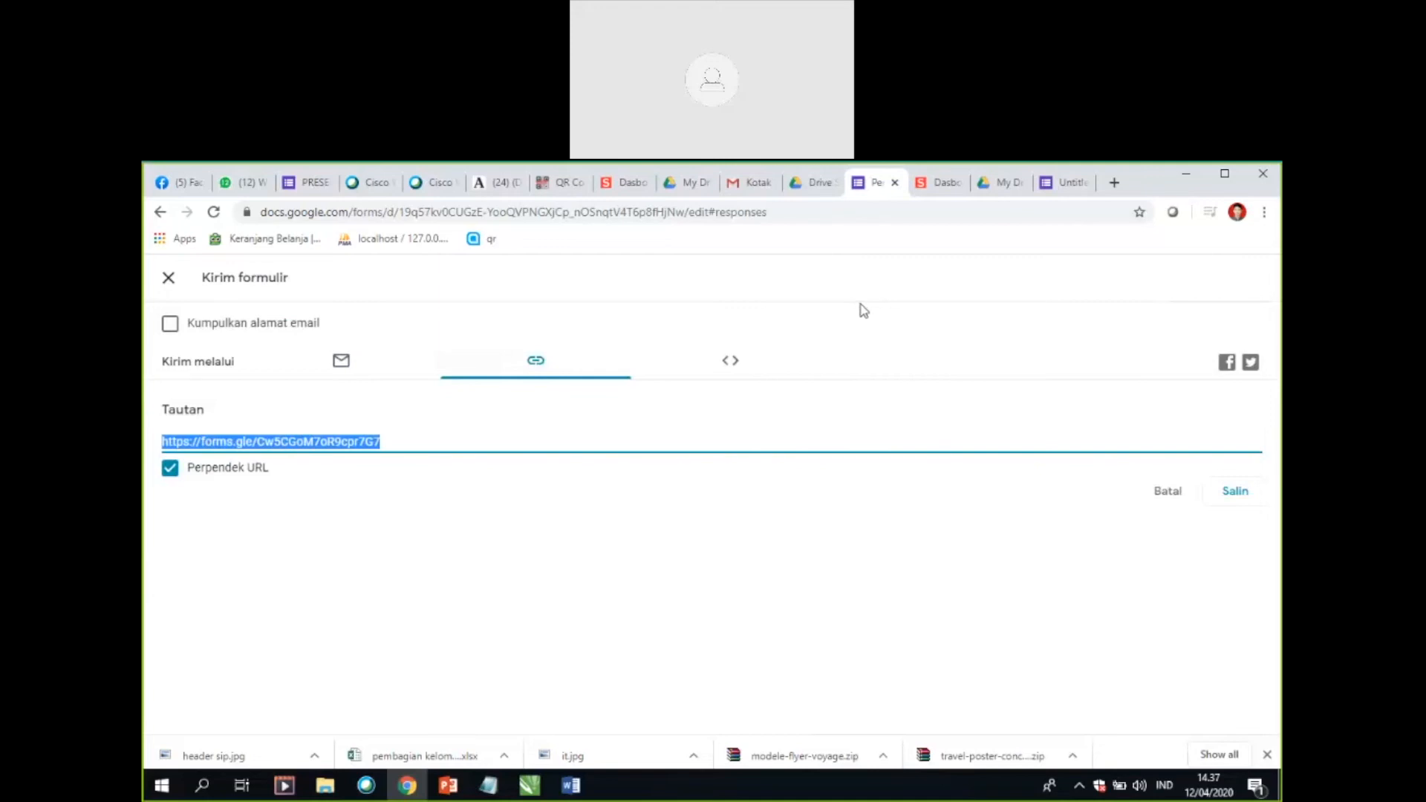
Step: Switch to the s.id dashboard and look over its statistics and saved short links
{"action": "left_click", "coordinate": [945, 188]}
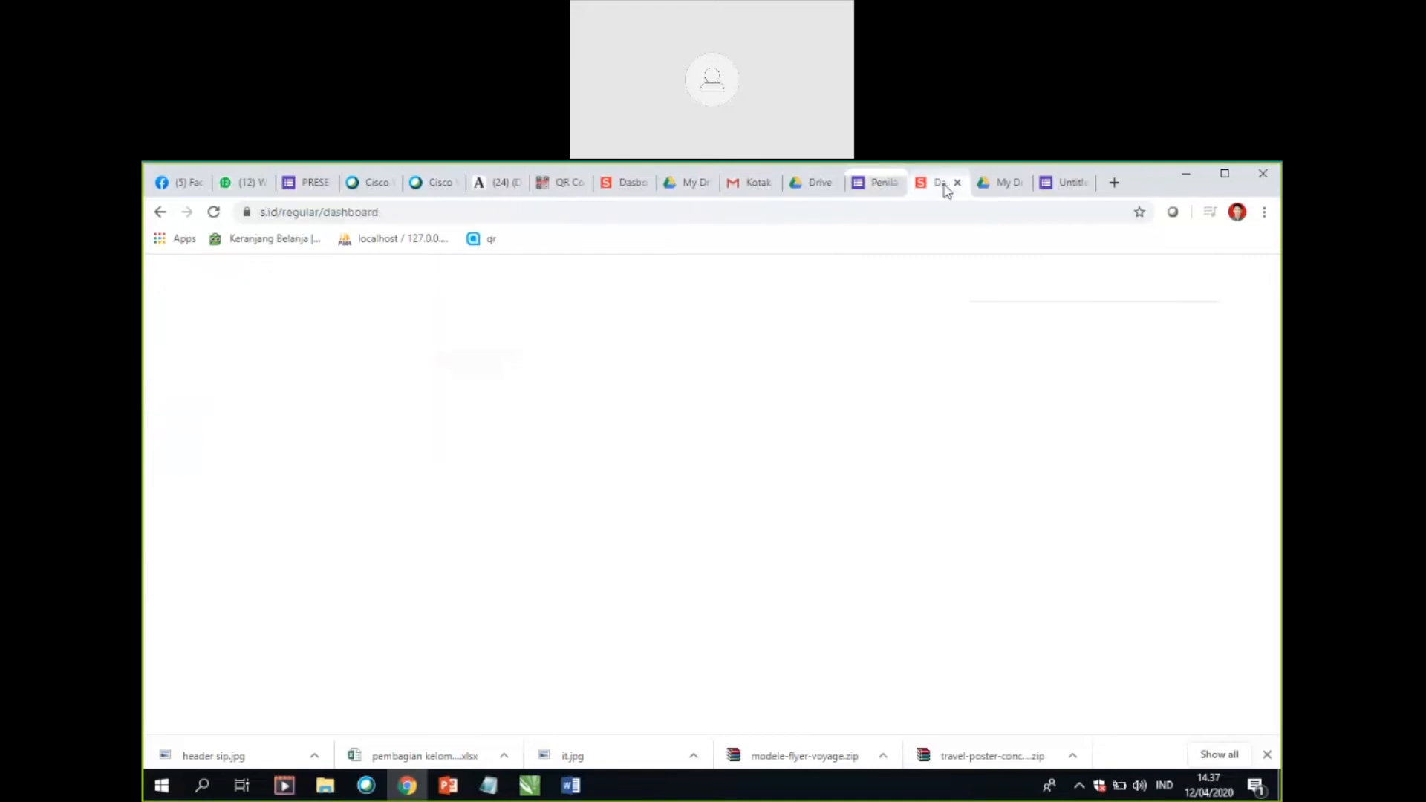
{"action": "scroll", "coordinate": [580, 453], "scroll_direction": "up", "scroll_amount": 5}
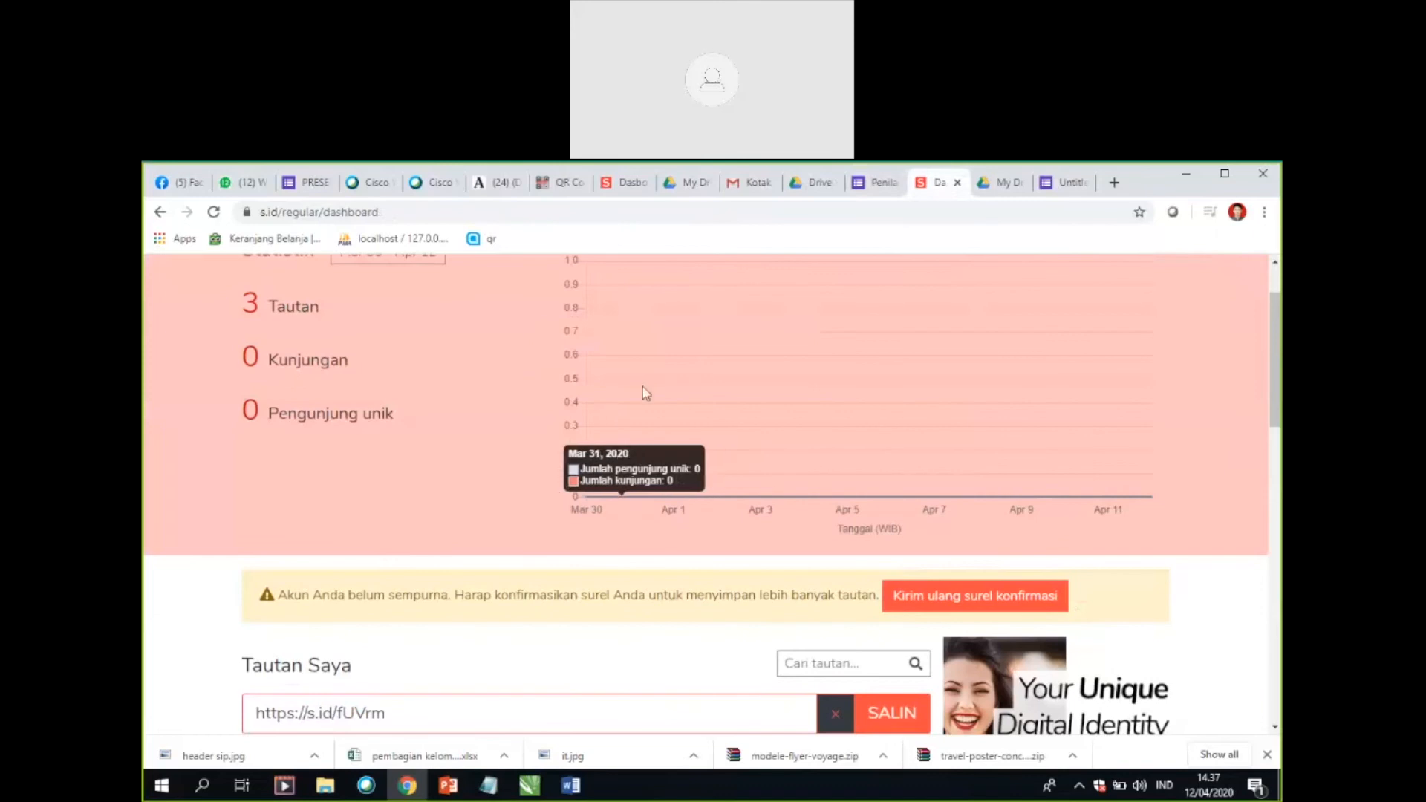
{"action": "scroll", "coordinate": [720, 445], "scroll_direction": "down", "scroll_amount": 2}
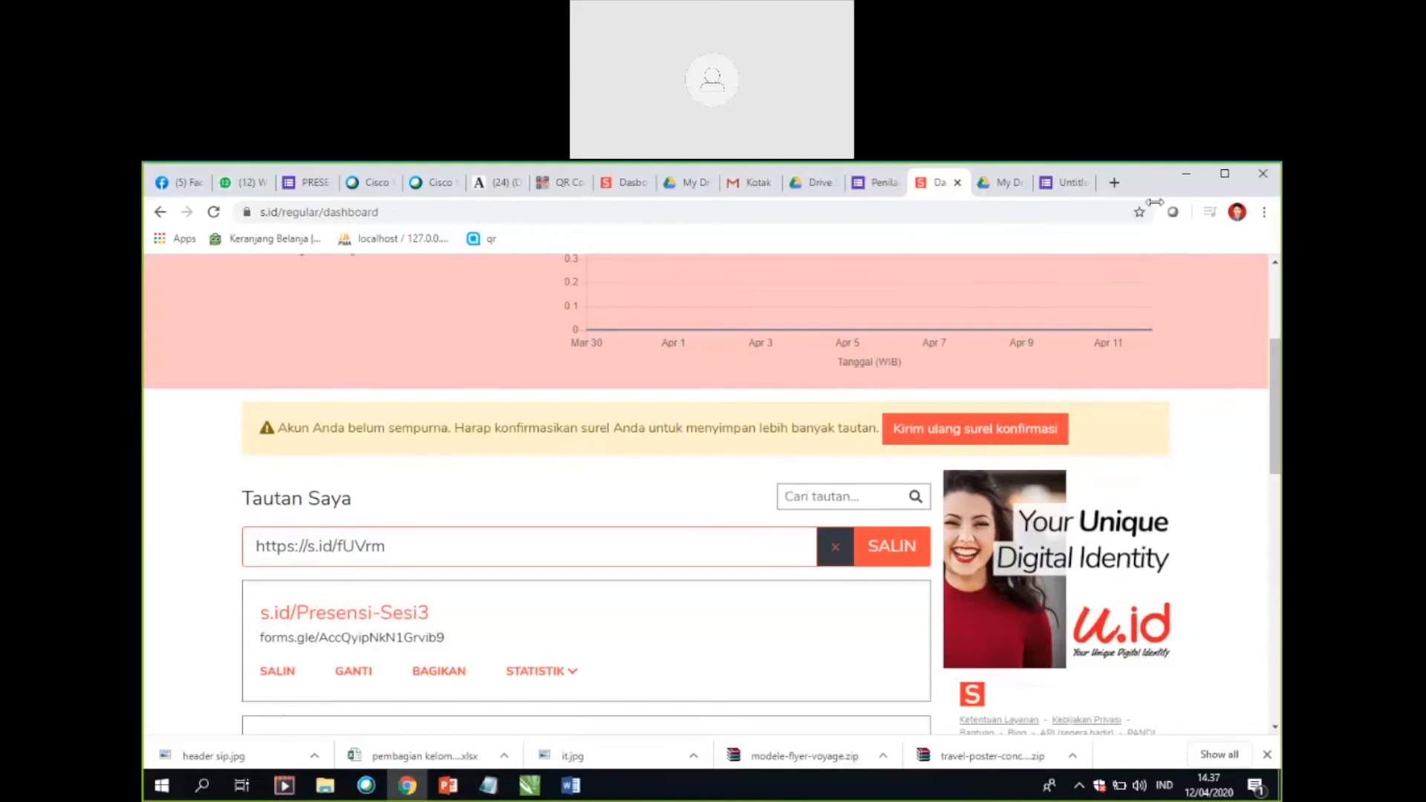
Step: Bring up the PowerPoint poster "PEMBUATAN PRESENSI DENGAN GOOGLE FORM" behind the other windows, and return to the browser
{"action": "left_click", "coordinate": [1187, 176]}
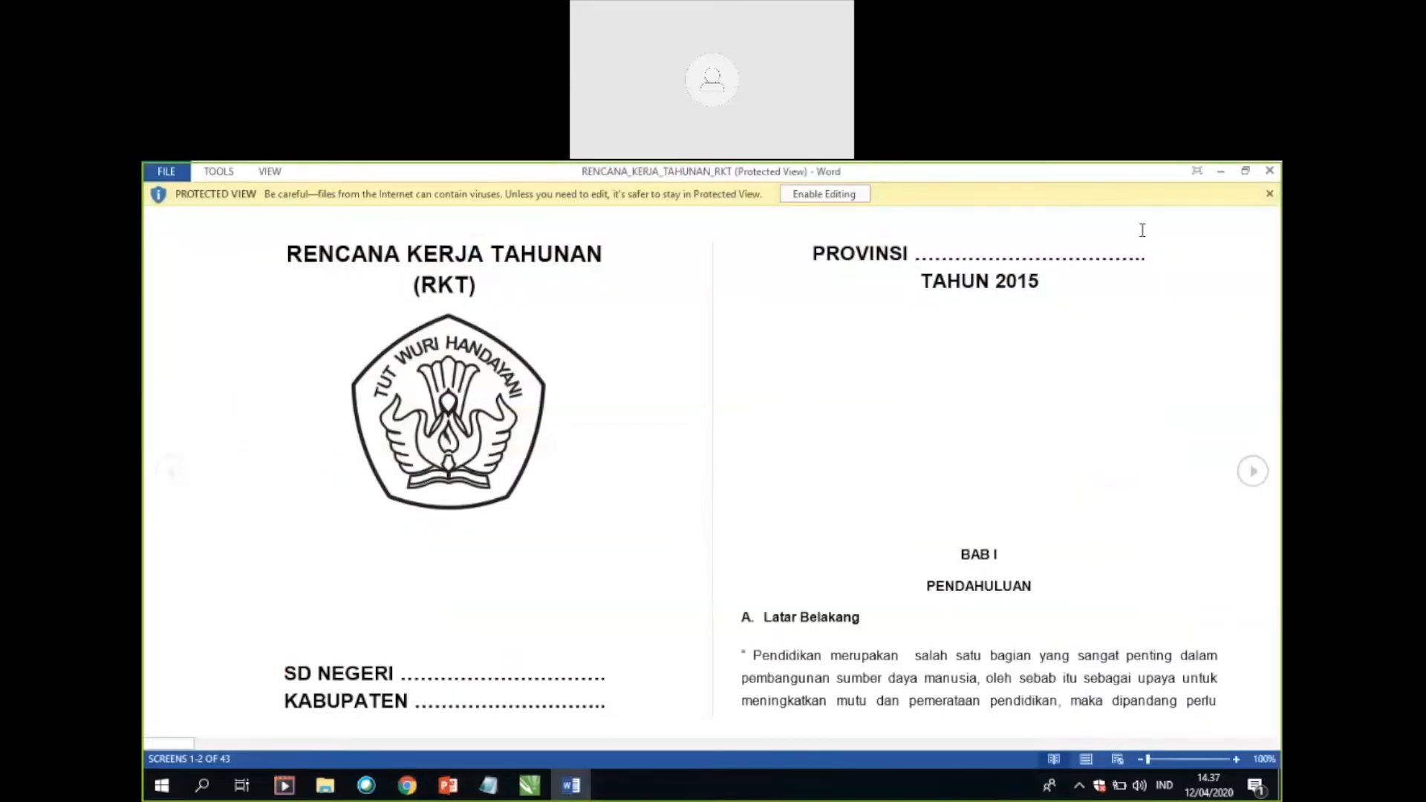
{"action": "left_click", "coordinate": [1222, 173]}
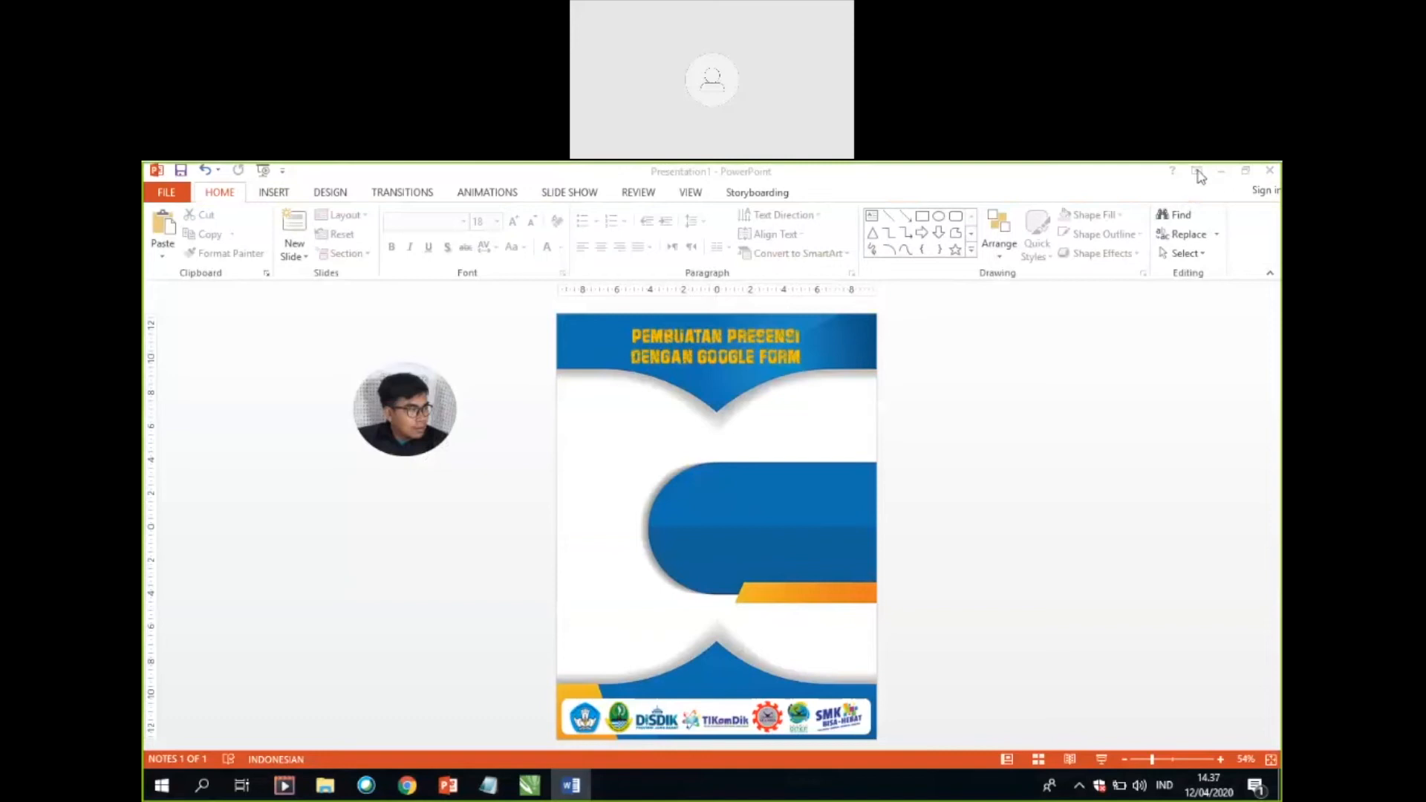
{"action": "left_click", "coordinate": [410, 786]}
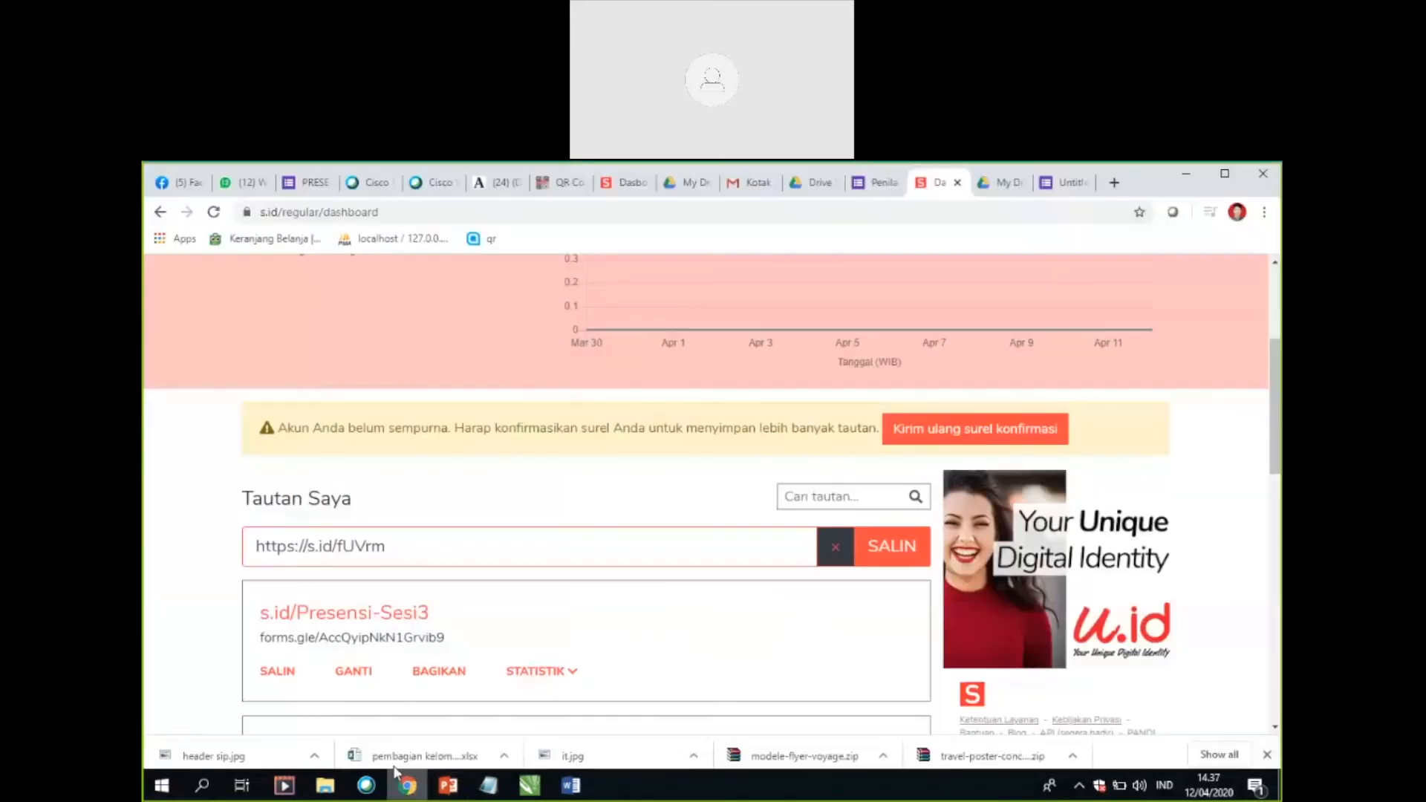
Step: Switch to the Untitled form, close the formLimiter marketplace page, and show where the Add-ons option is found
{"action": "left_click", "coordinate": [883, 187]}
{"action": "left_click", "coordinate": [1064, 184]}
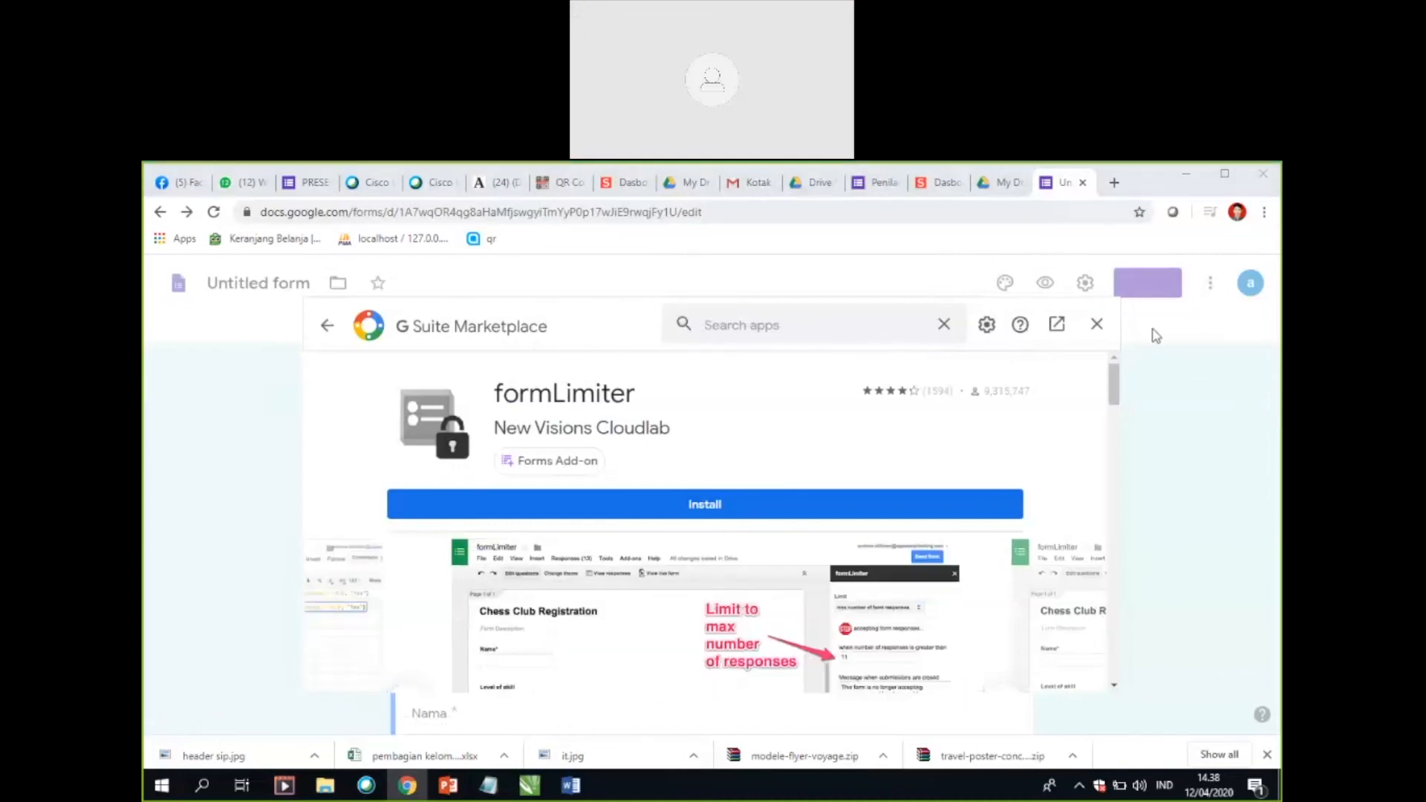
{"action": "left_click", "coordinate": [1098, 332]}
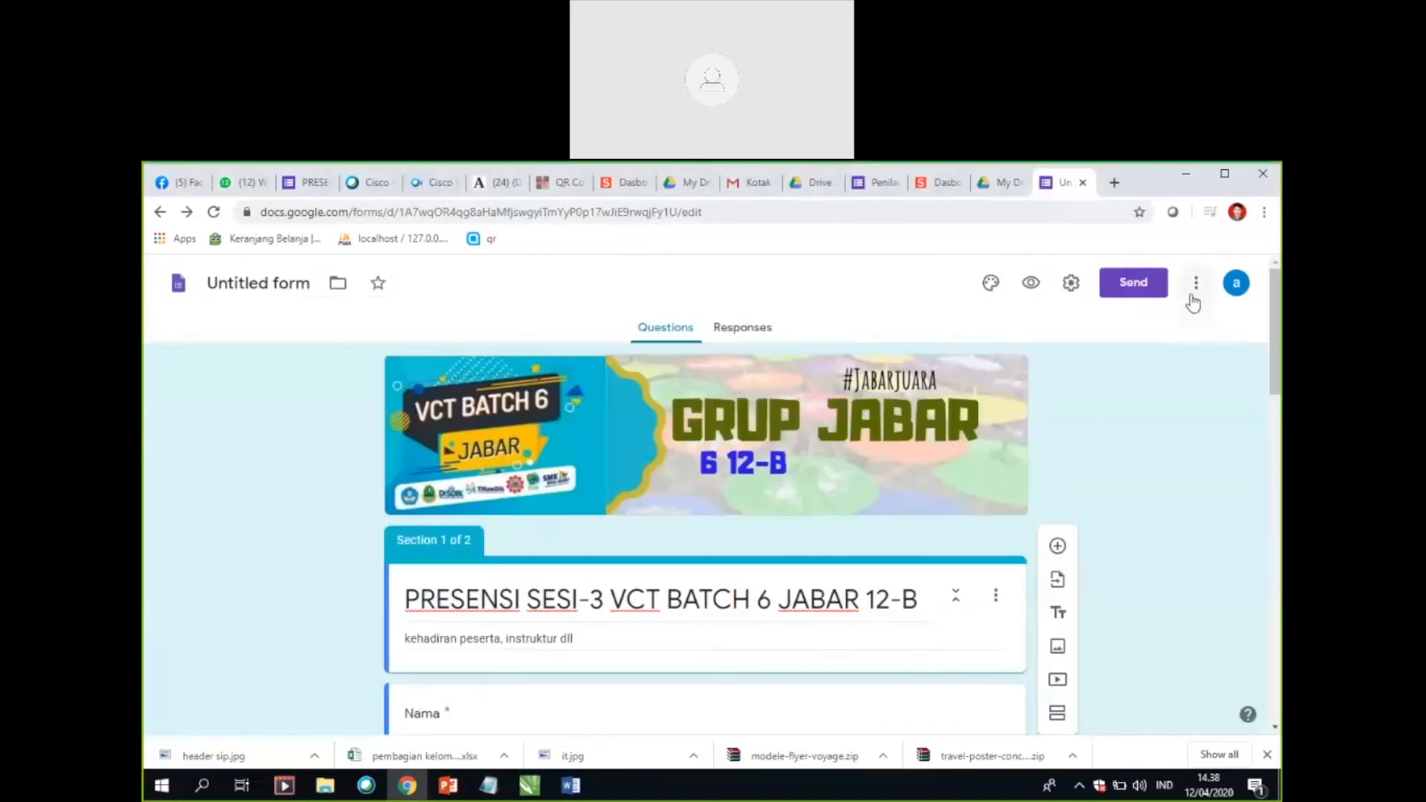
{"action": "left_click", "coordinate": [1196, 286]}
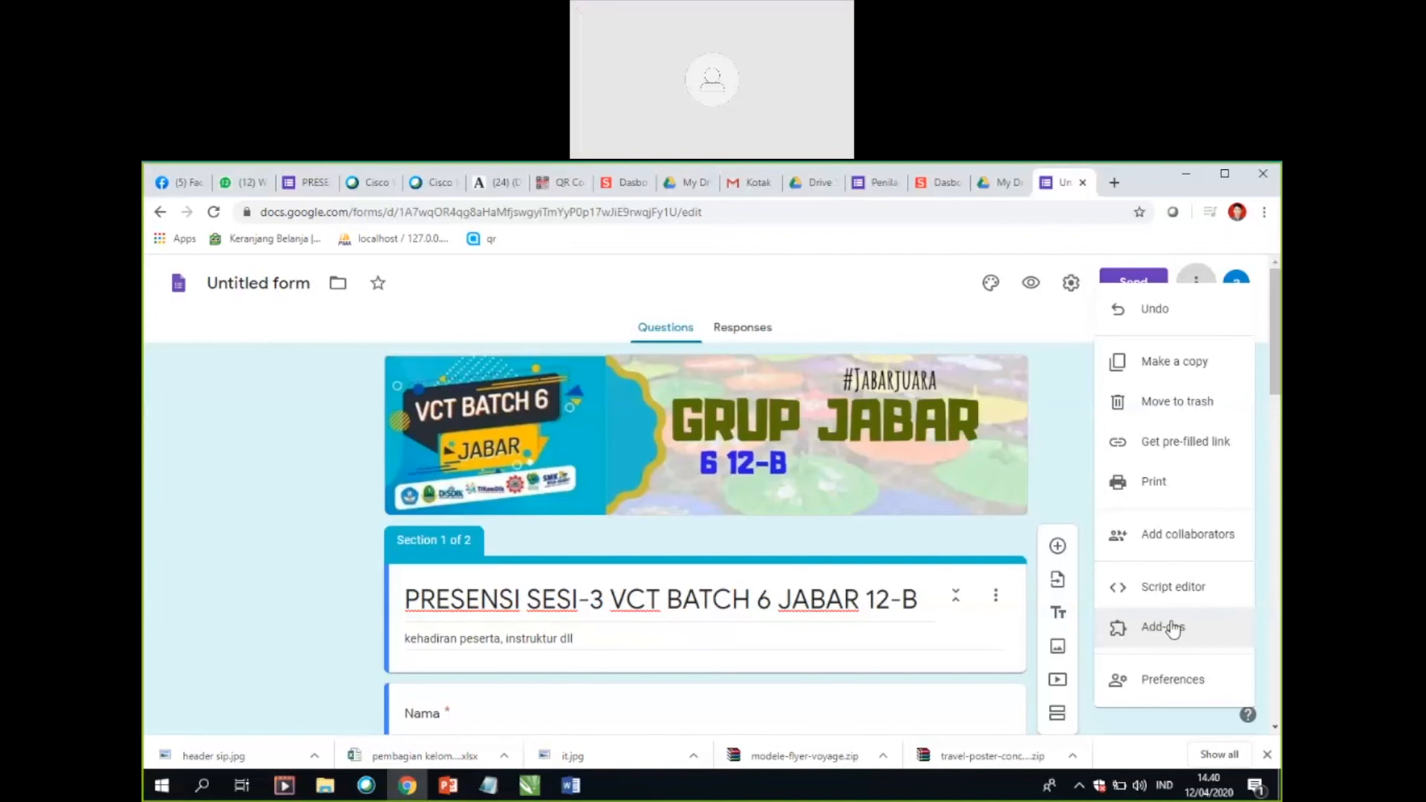
{"action": "left_click", "coordinate": [749, 334]}
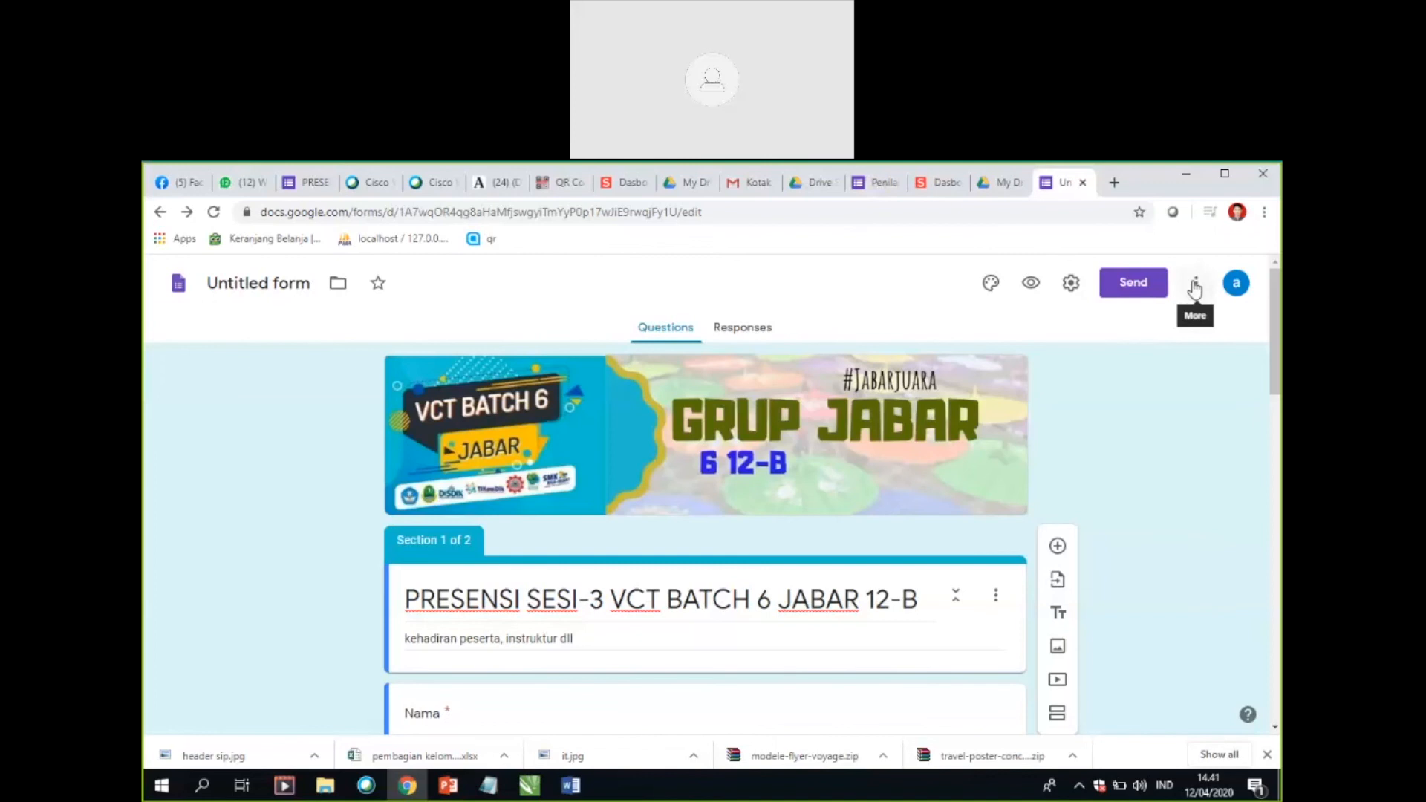
Step: Close the send options in the Penilaian form, view its list of installed add-ons, and return to the Untitled form
{"action": "left_click", "coordinate": [886, 185]}
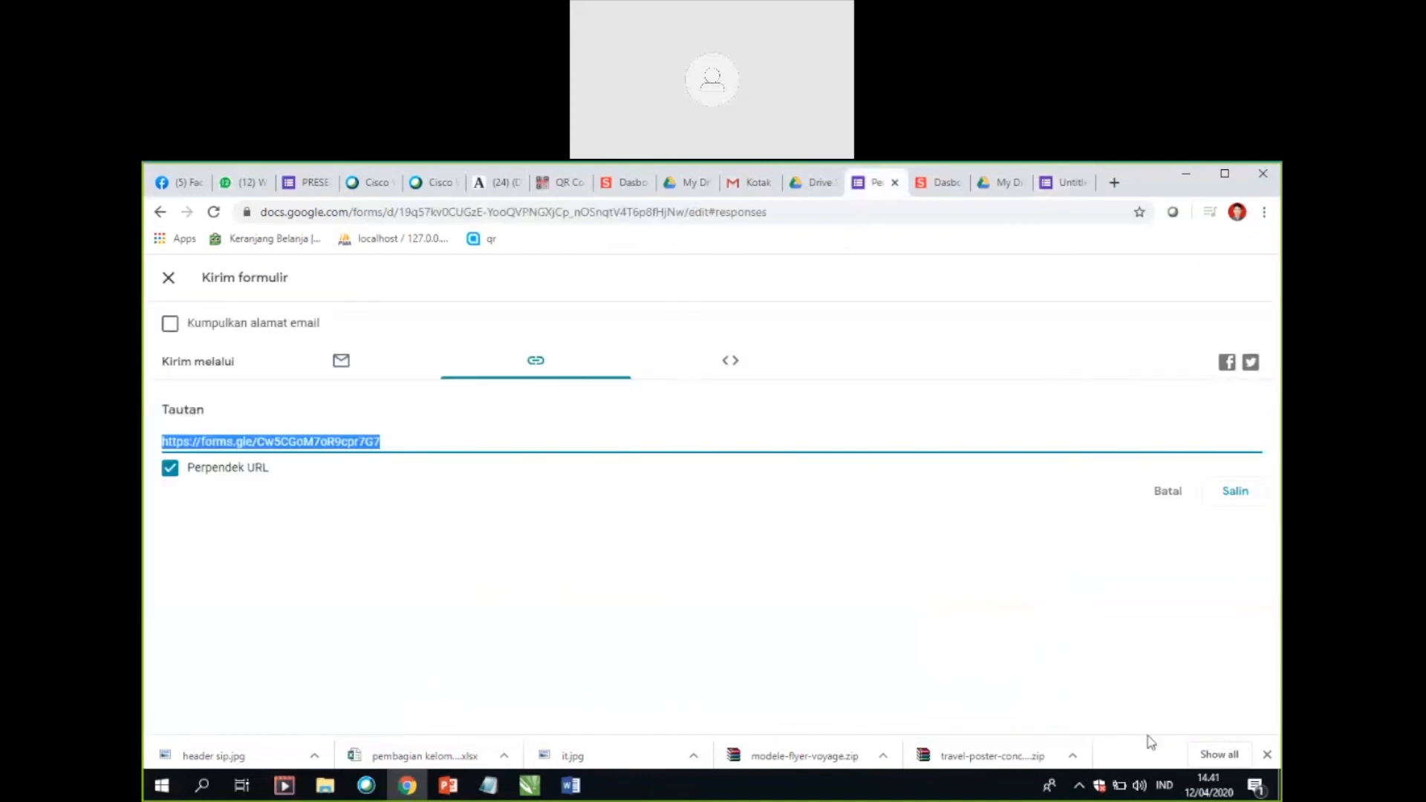
{"action": "left_click", "coordinate": [168, 281]}
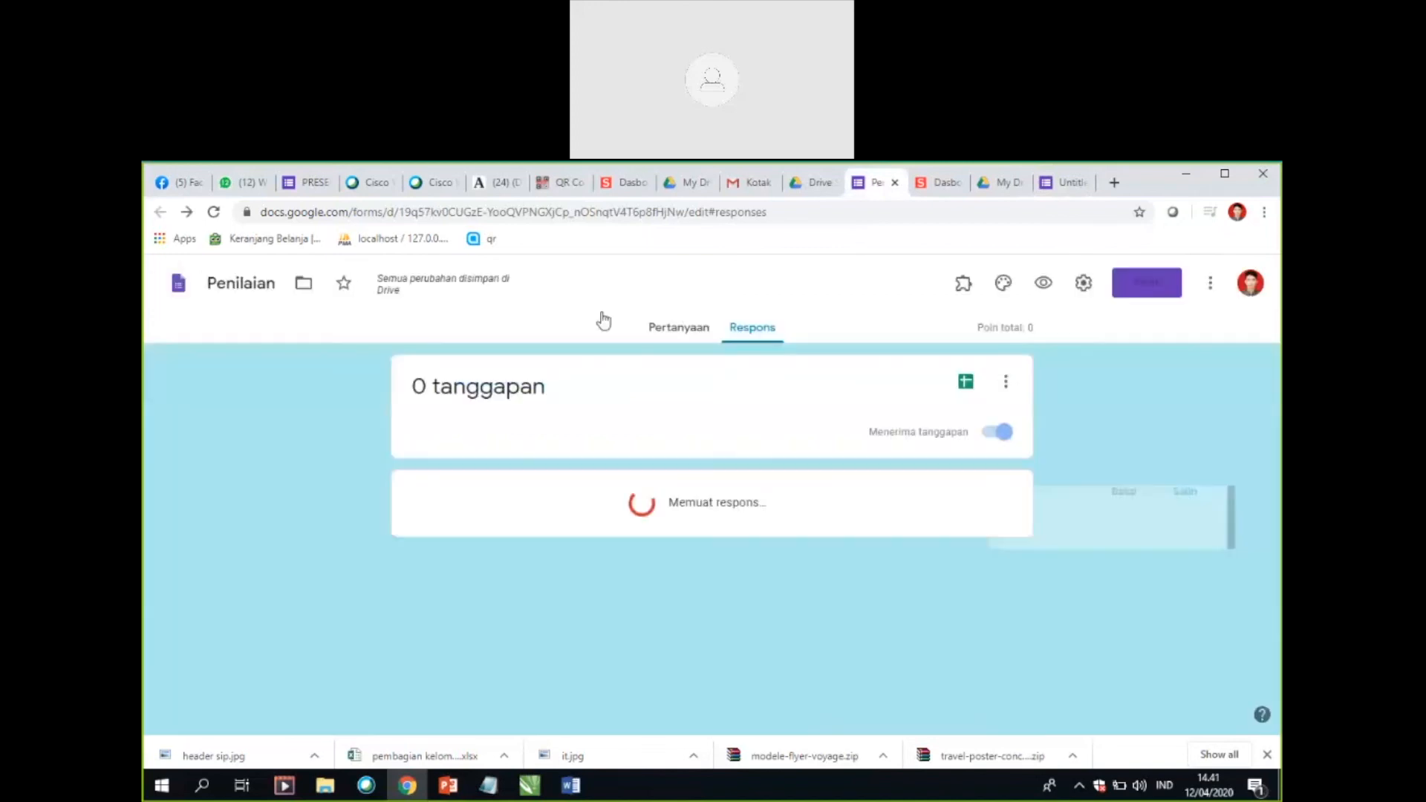
{"action": "left_click", "coordinate": [962, 289]}
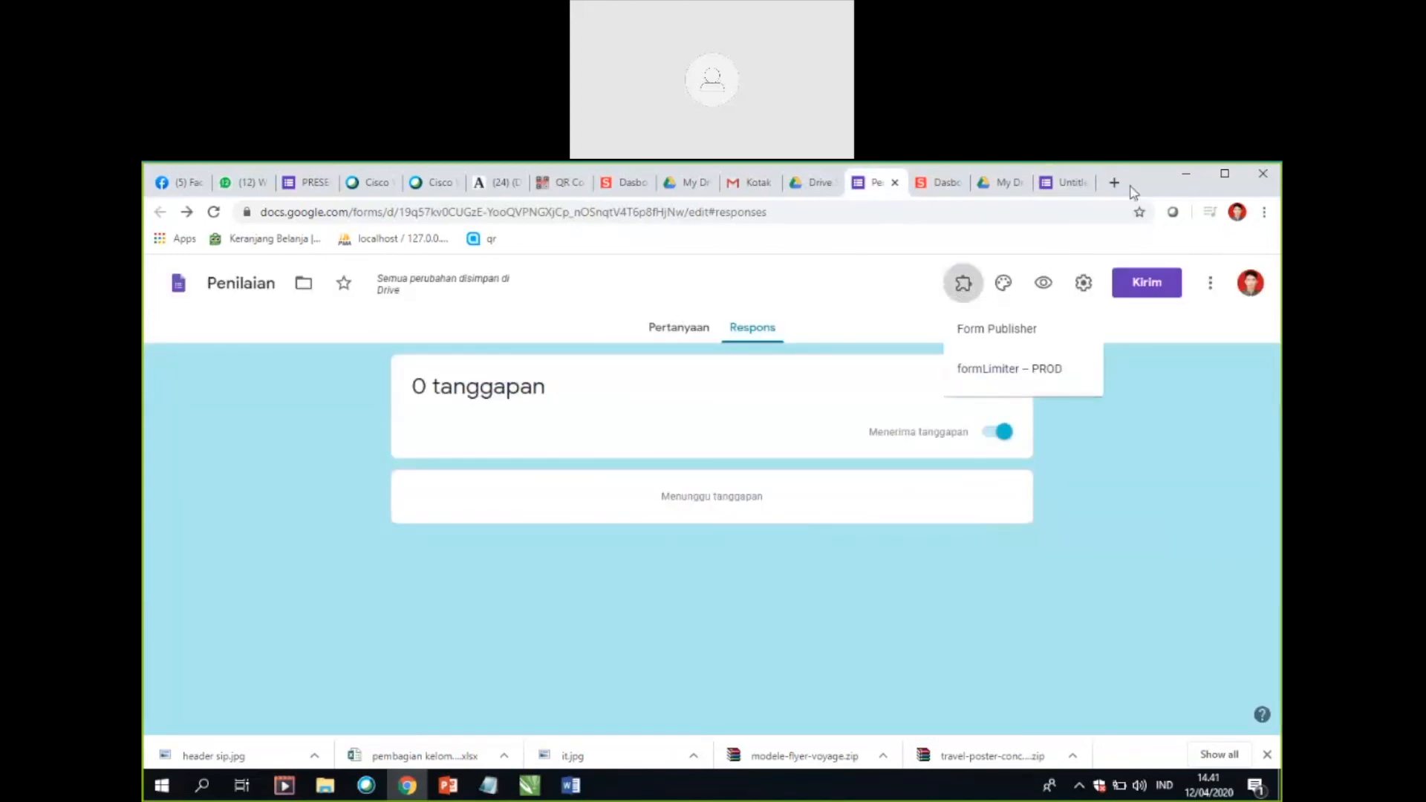
{"action": "left_click", "coordinate": [1065, 183]}
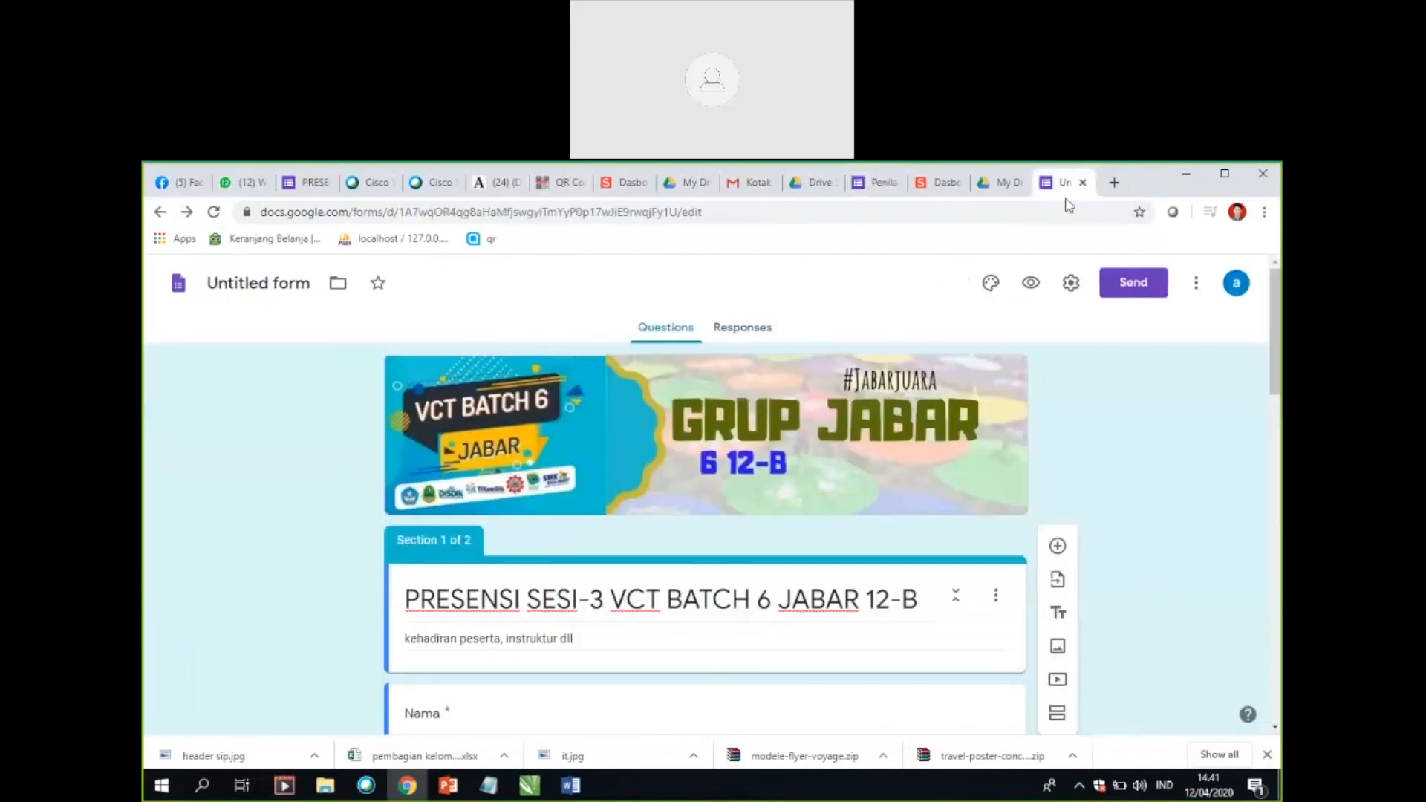
Step: Try to install the Form Publisher add-on from the G Suite Marketplace, agreeing to continue to its permission request
{"action": "left_click", "coordinate": [1197, 285]}
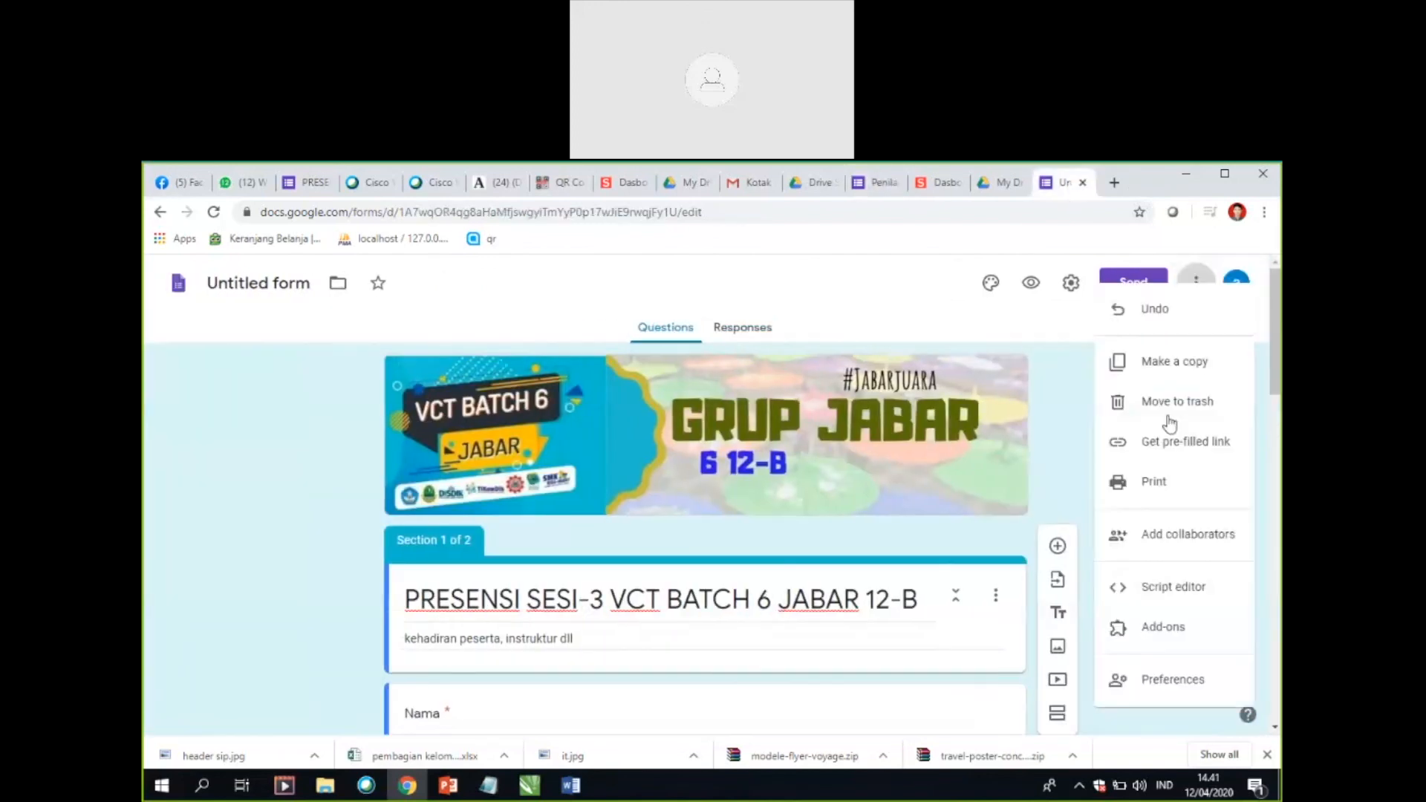
{"action": "left_click", "coordinate": [1197, 286]}
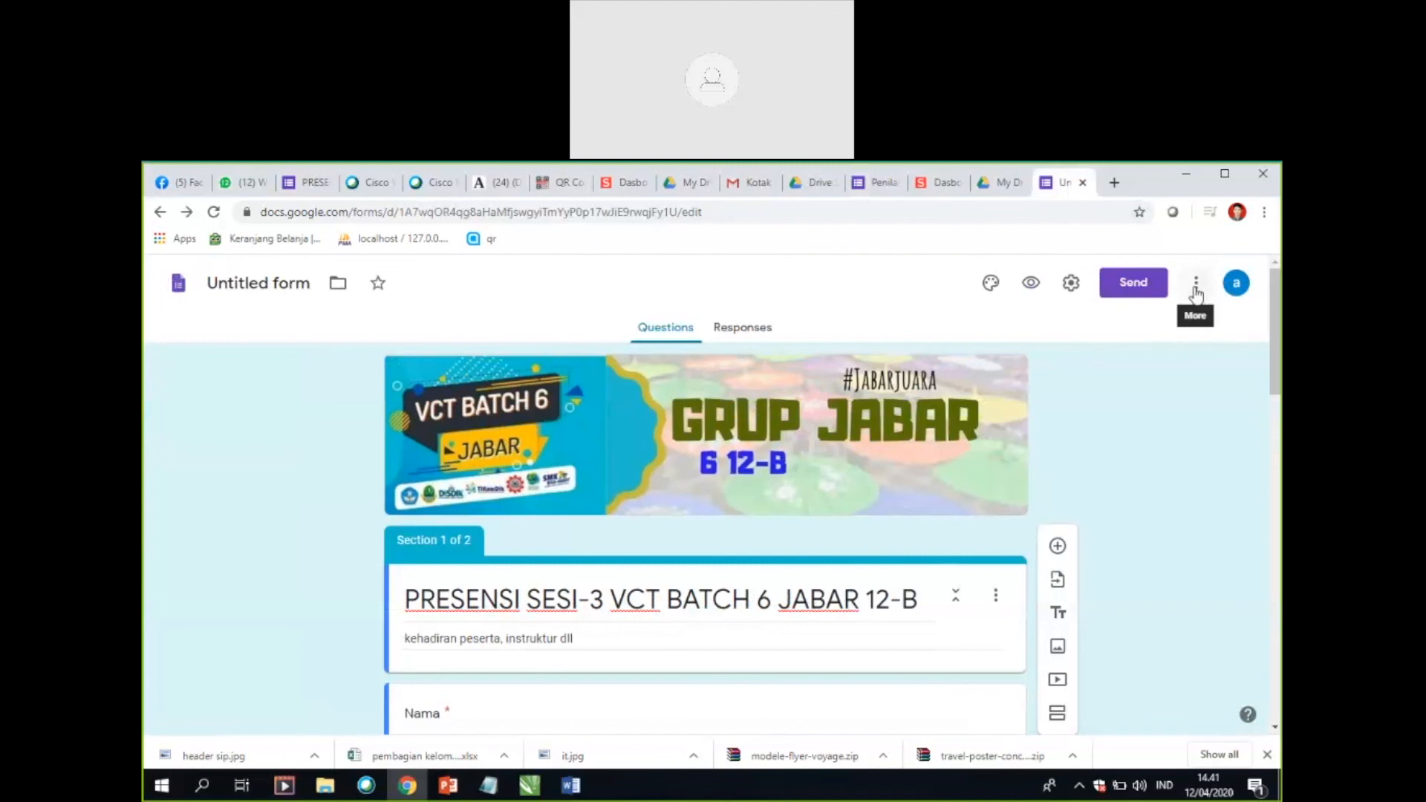
{"action": "left_click", "coordinate": [1197, 290]}
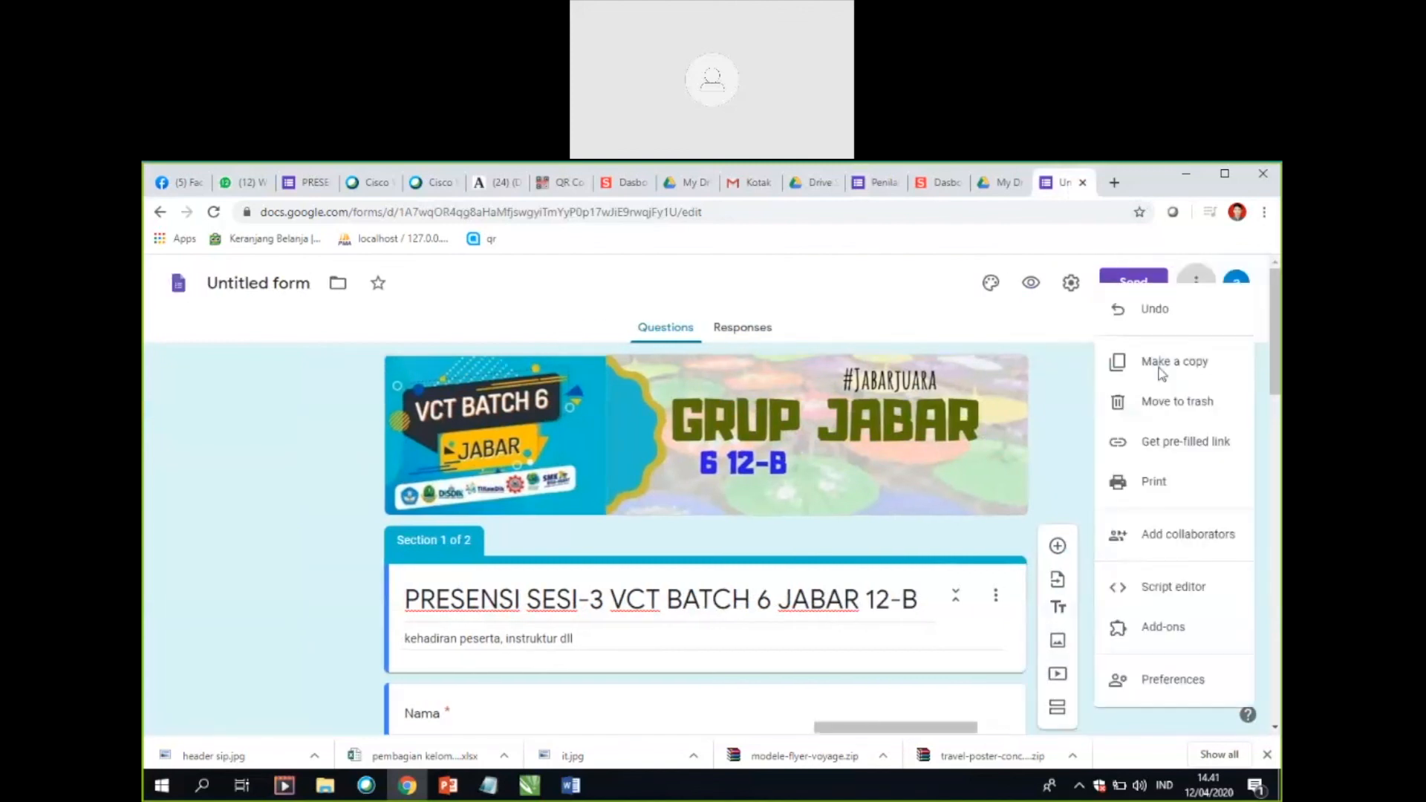
{"action": "left_click", "coordinate": [1172, 631]}
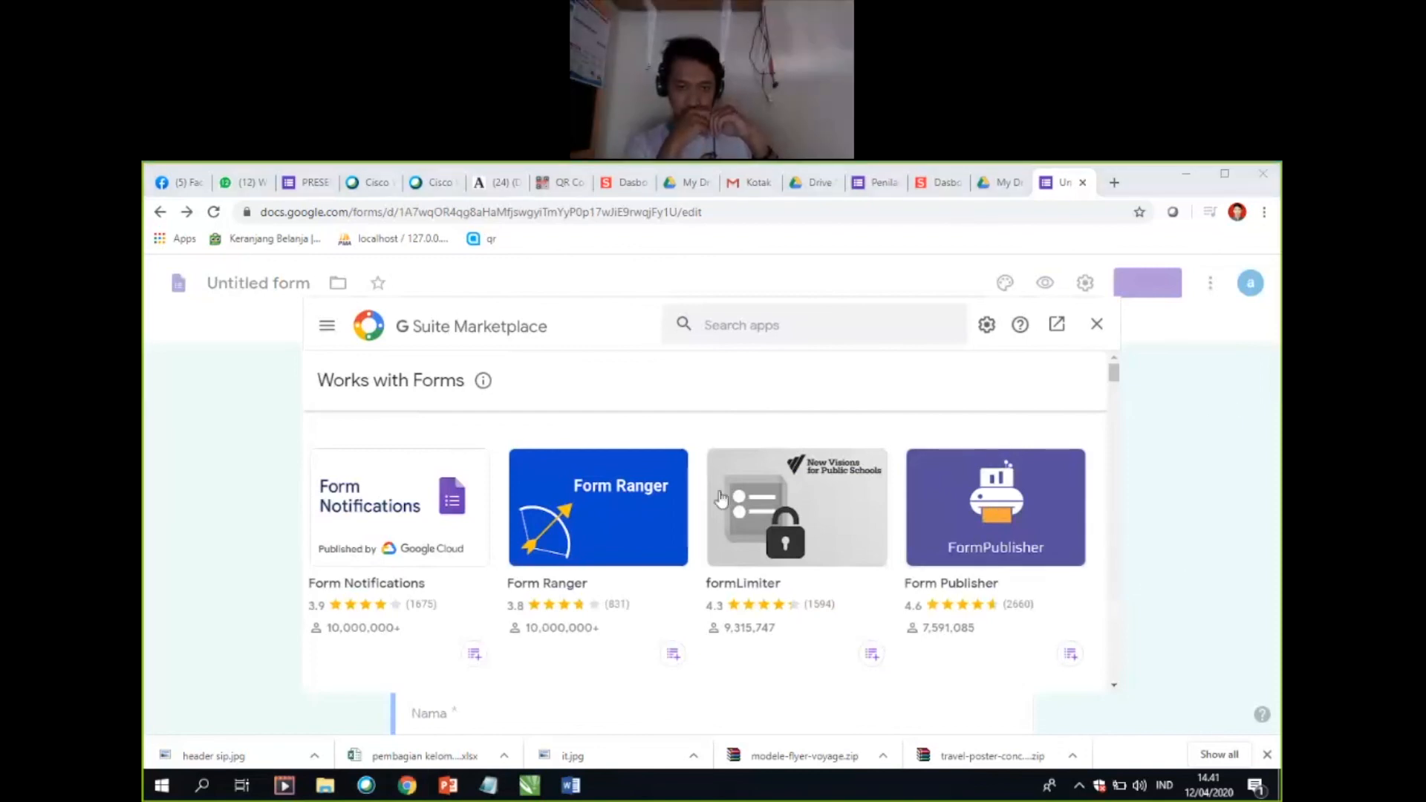
{"action": "left_click", "coordinate": [998, 517]}
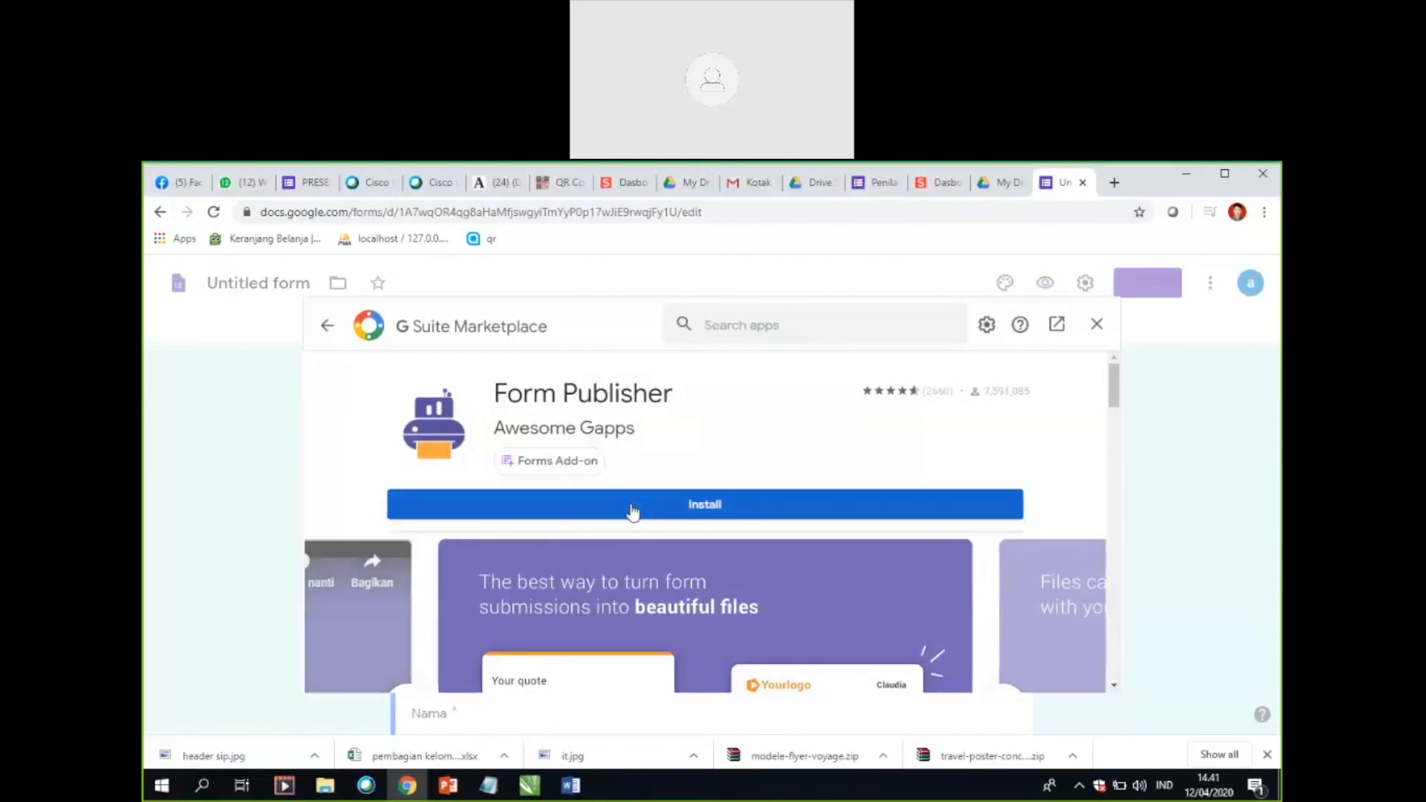
{"action": "left_click", "coordinate": [633, 511]}
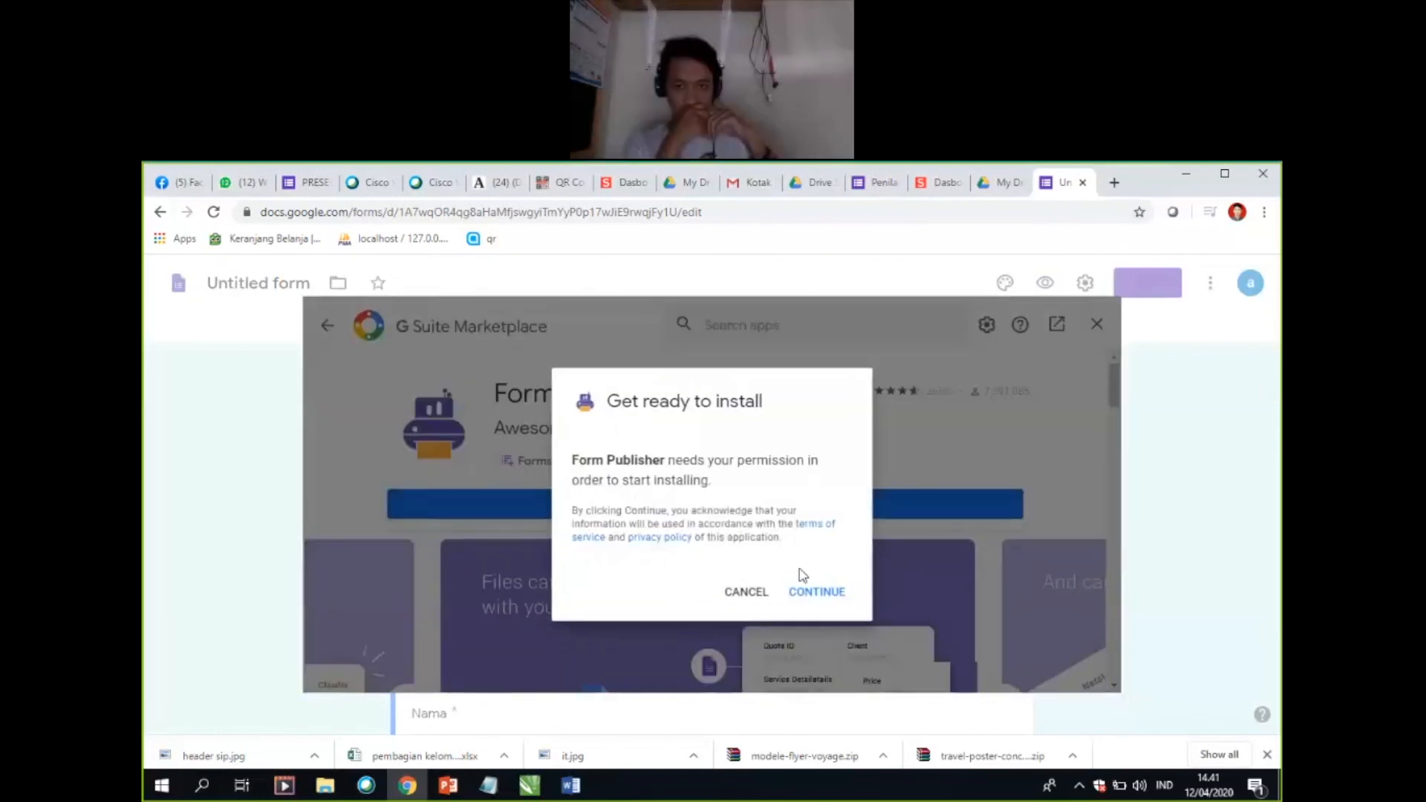
{"action": "left_click", "coordinate": [819, 593]}
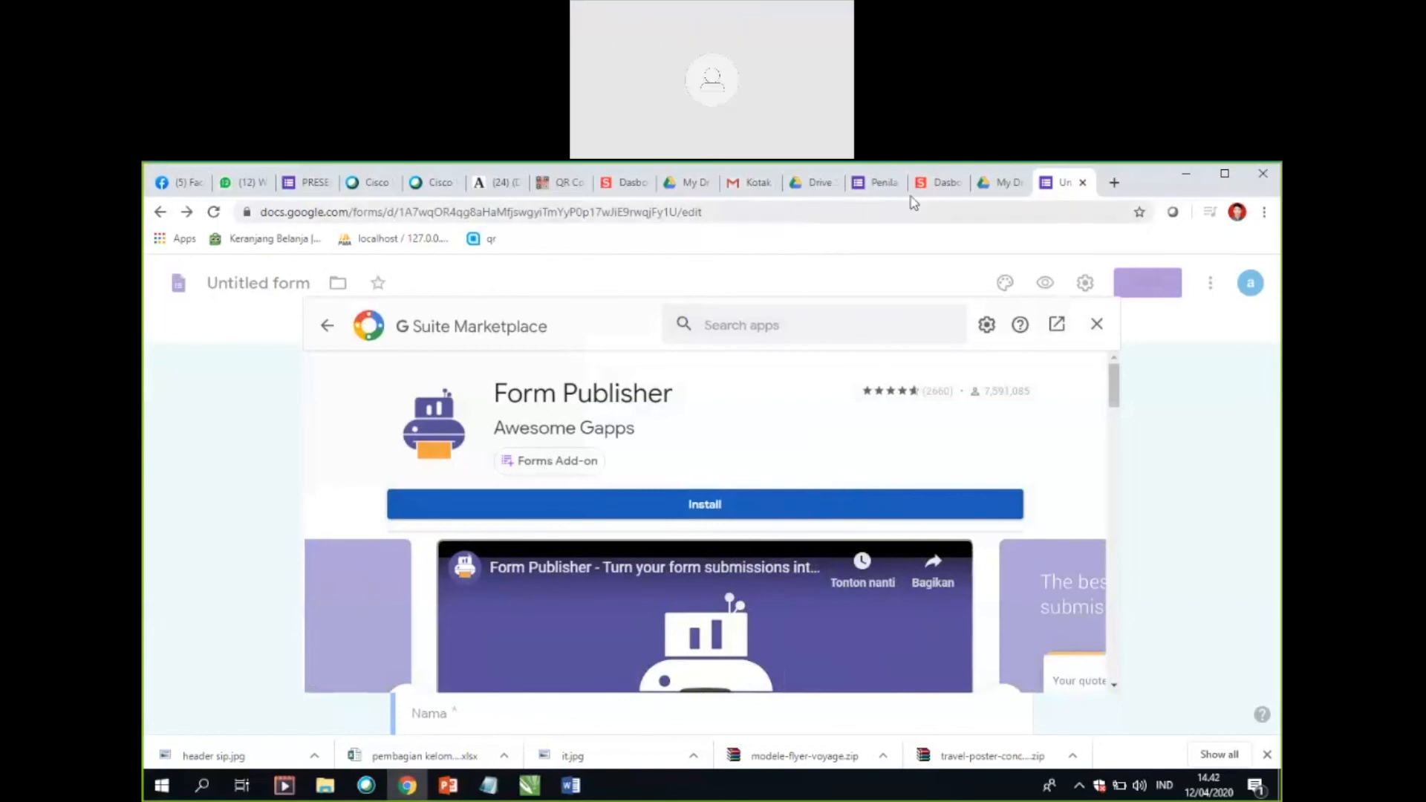
Step: Close the Form Publisher marketplace page in the Untitled form and show the installed add-ons in the Penilaian form
{"action": "left_click", "coordinate": [884, 186]}
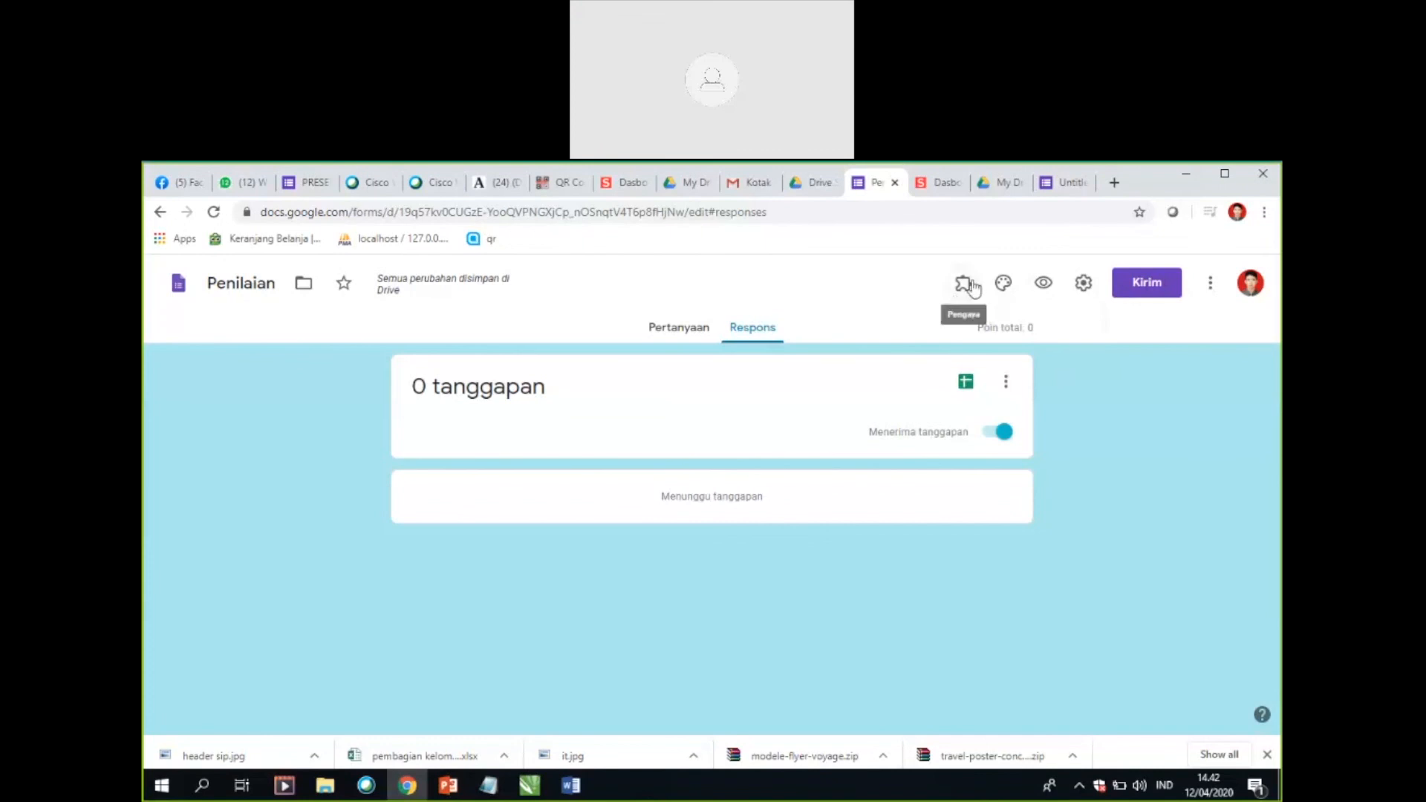
{"action": "left_click", "coordinate": [1073, 183]}
{"action": "left_click", "coordinate": [1097, 324]}
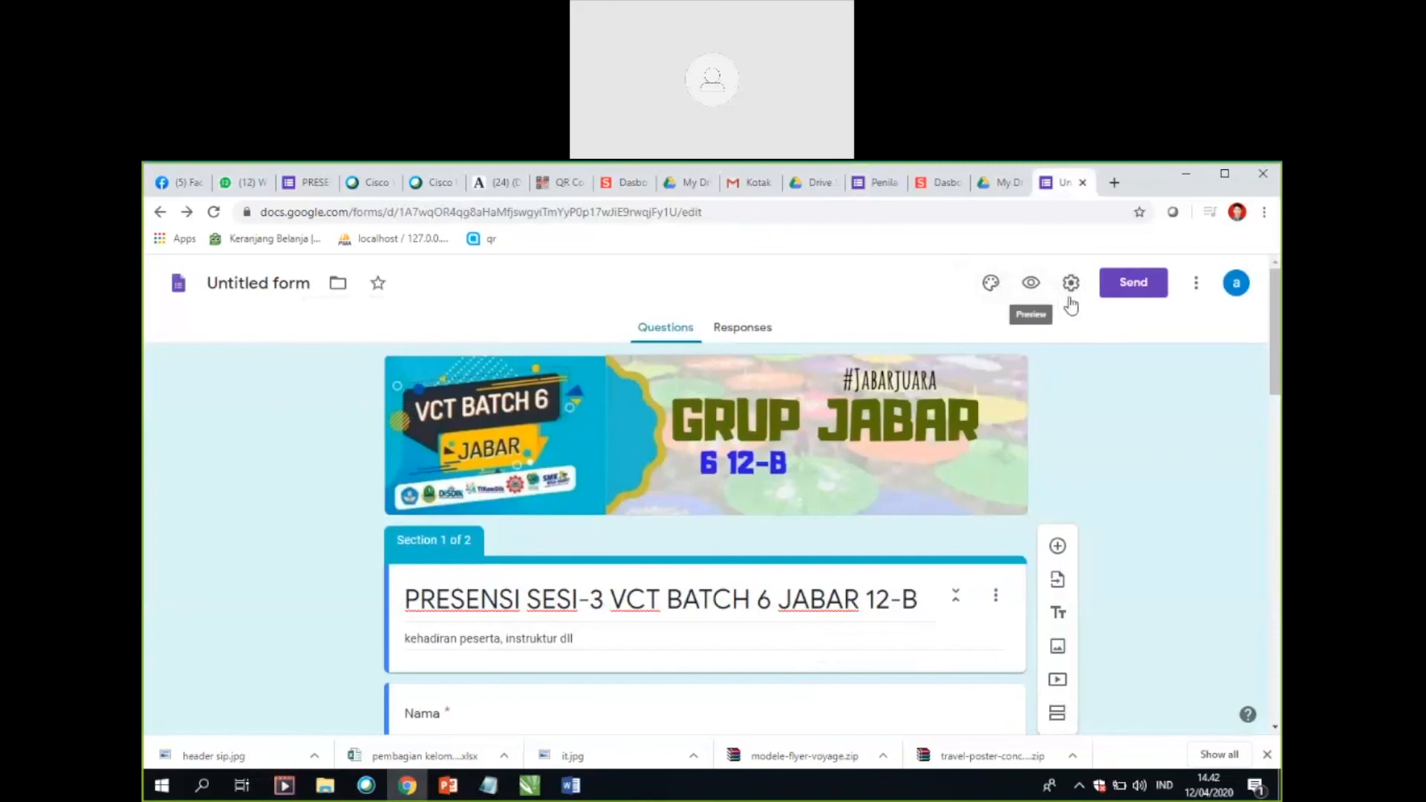
{"action": "left_click", "coordinate": [880, 182]}
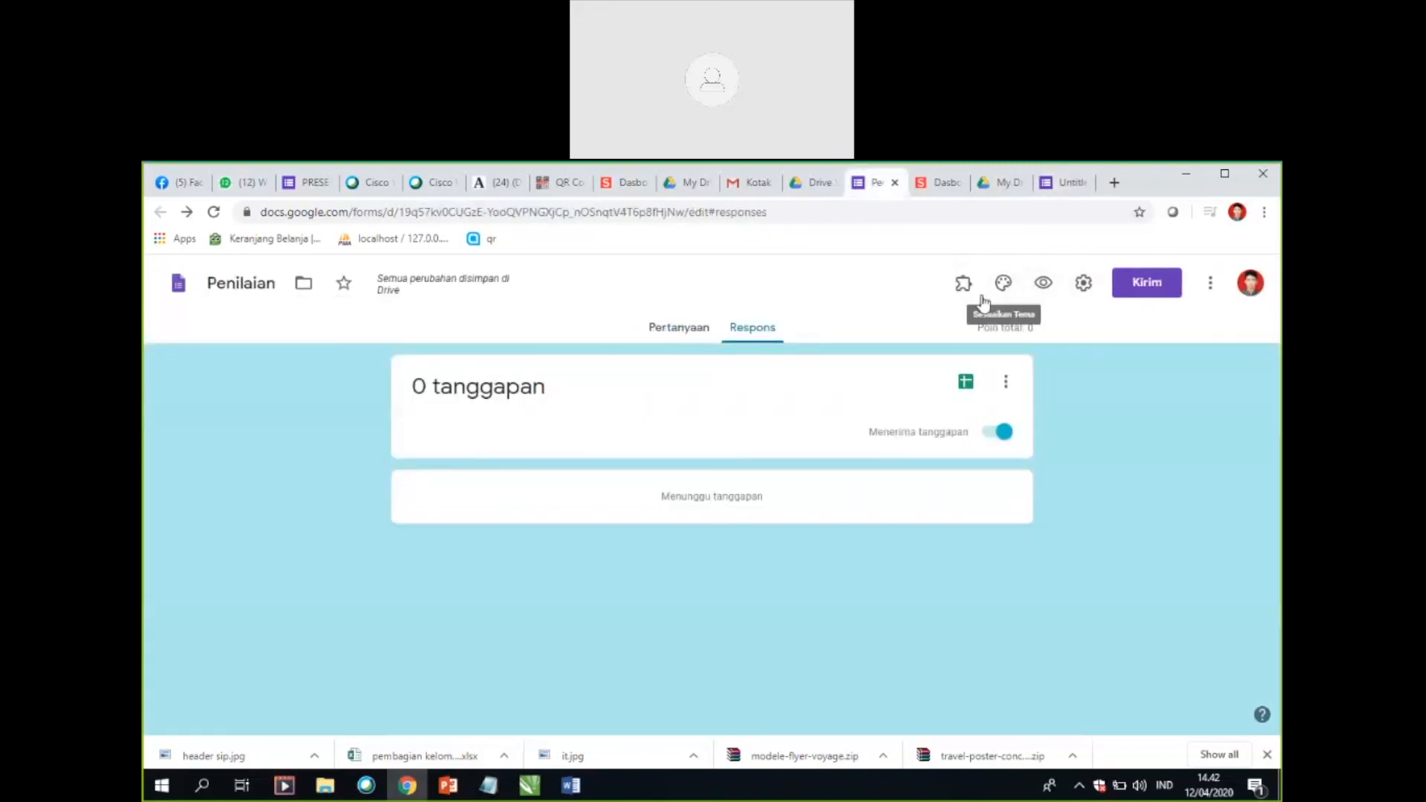
{"action": "left_click", "coordinate": [958, 285]}
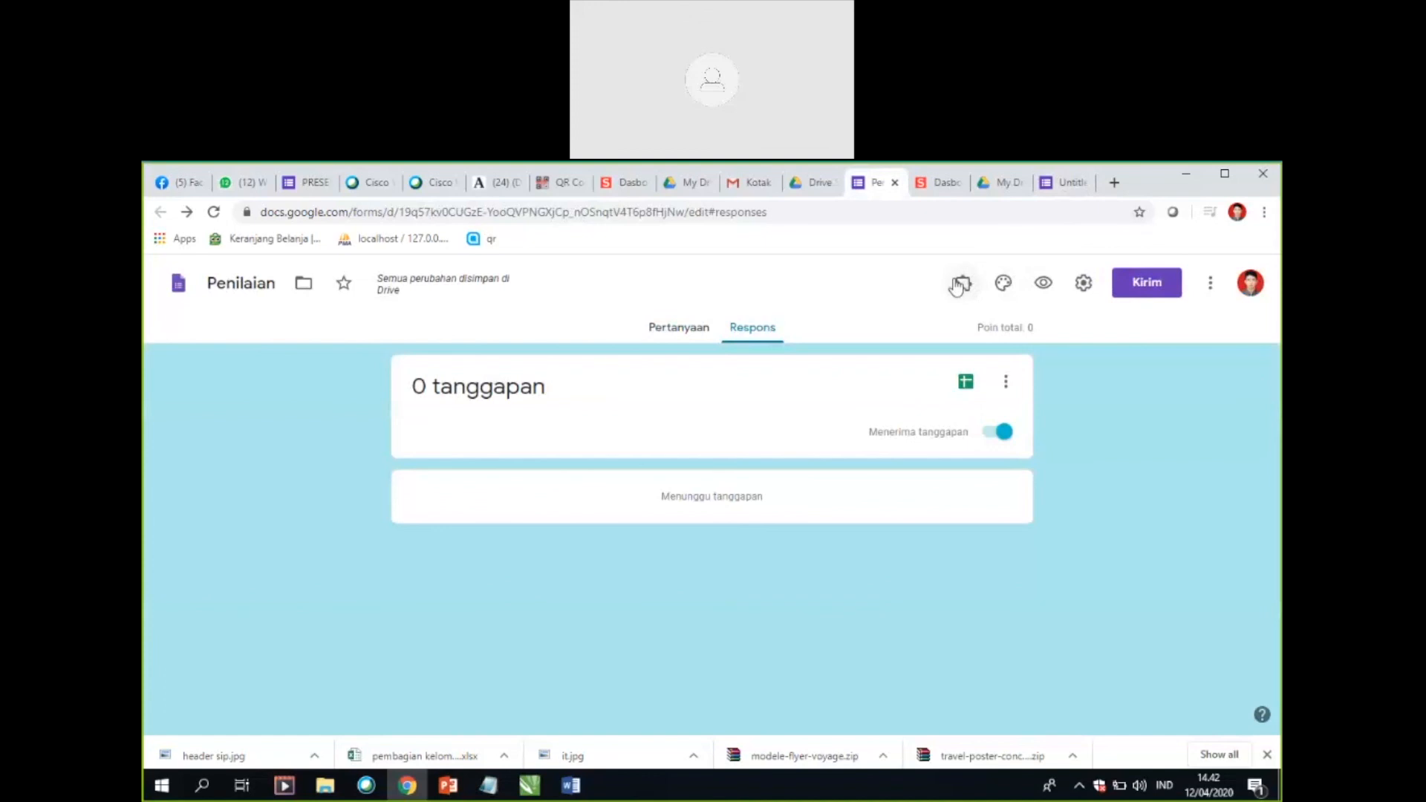
{"action": "left_click", "coordinate": [959, 286]}
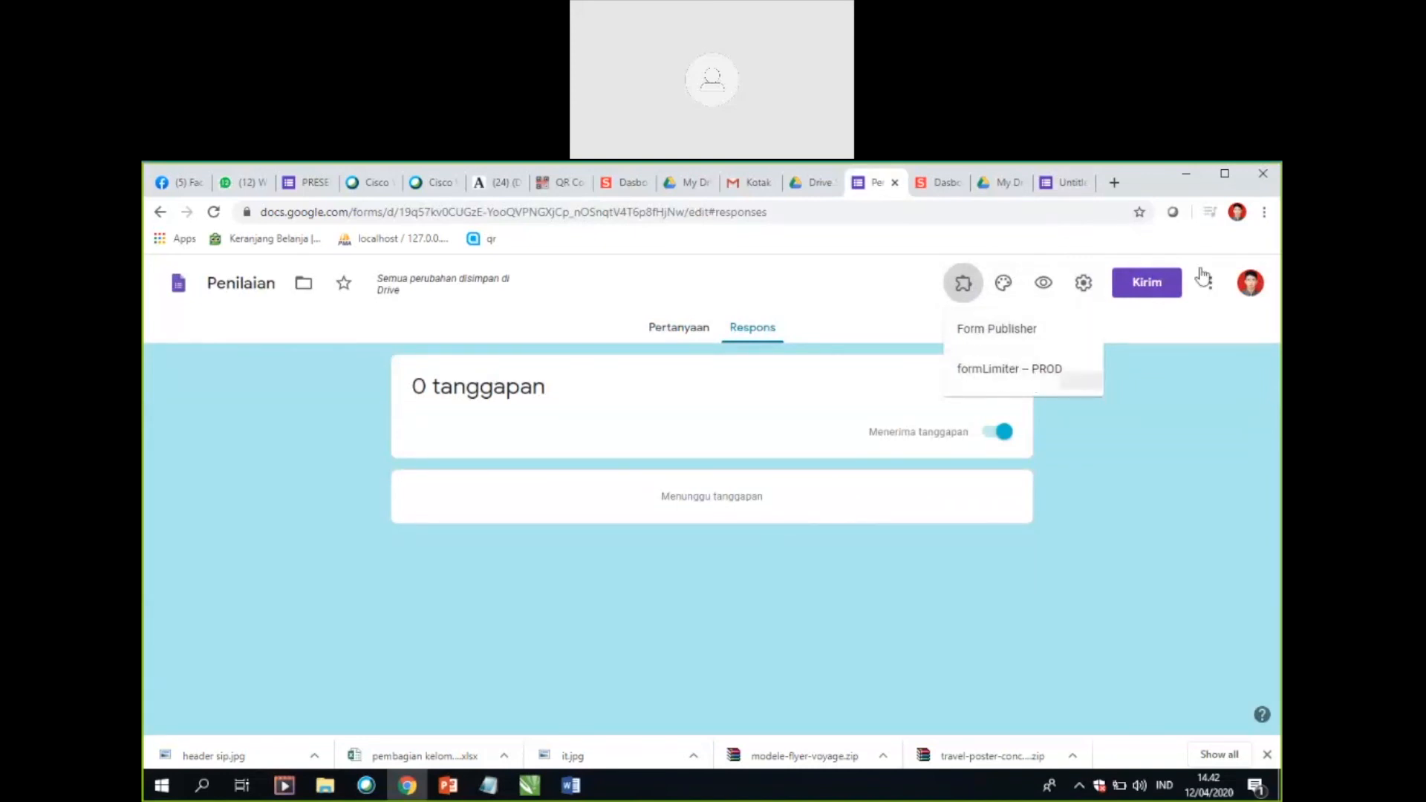
Step: View the formLimiter marketplace page from the Untitled form and compare it with the Penilaian form's list of installed add-ons
{"action": "left_click", "coordinate": [1071, 192]}
{"action": "left_click", "coordinate": [1198, 283]}
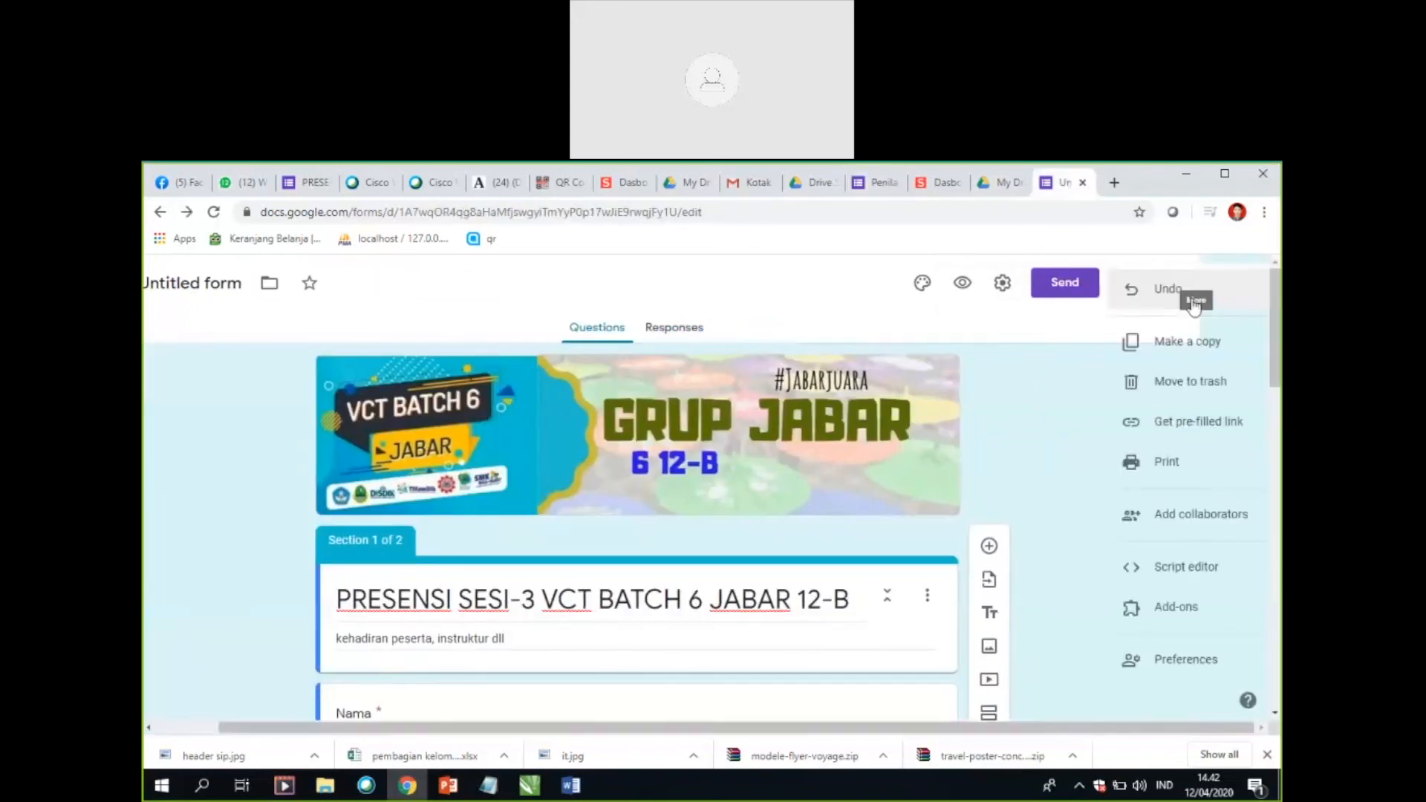
{"action": "left_click", "coordinate": [1177, 626]}
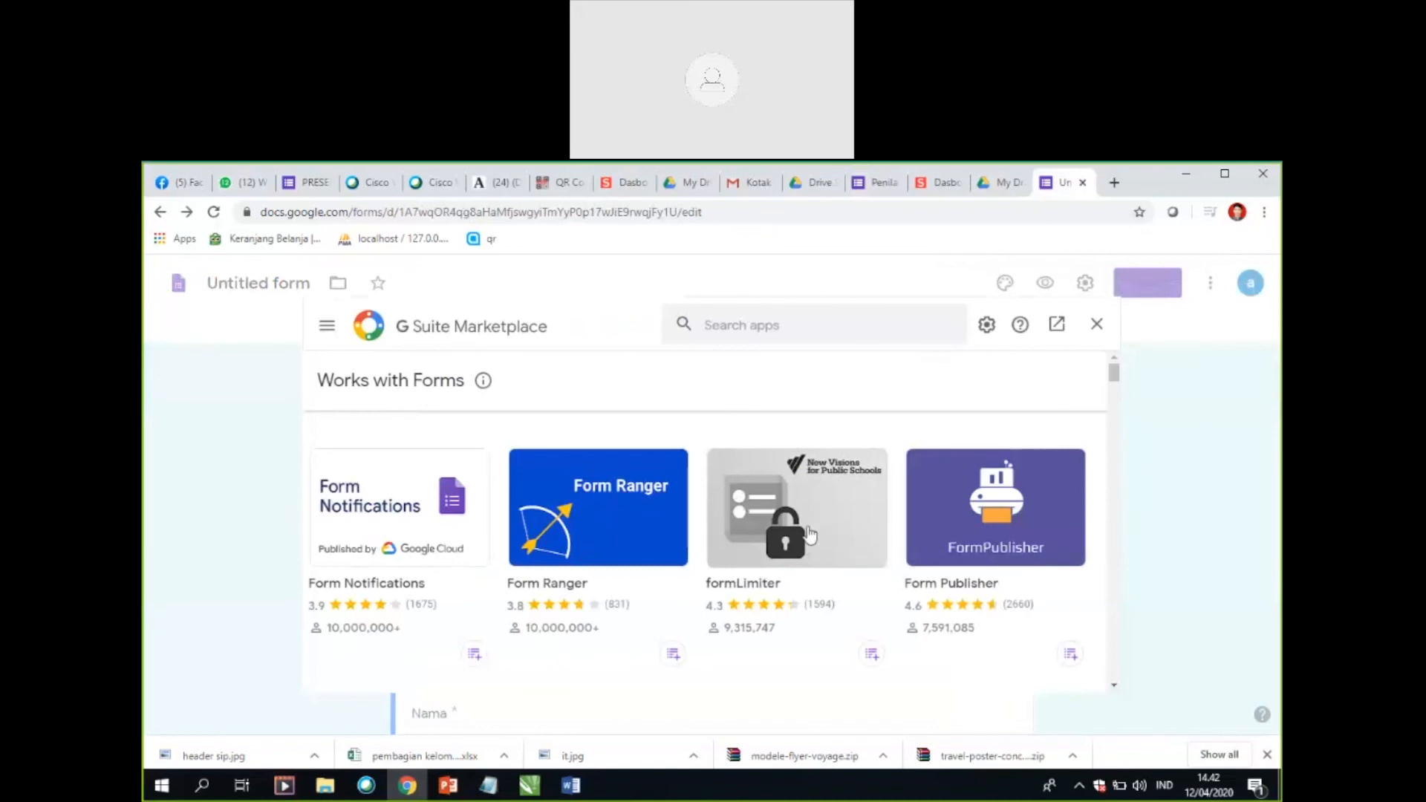
{"action": "left_click", "coordinate": [791, 528]}
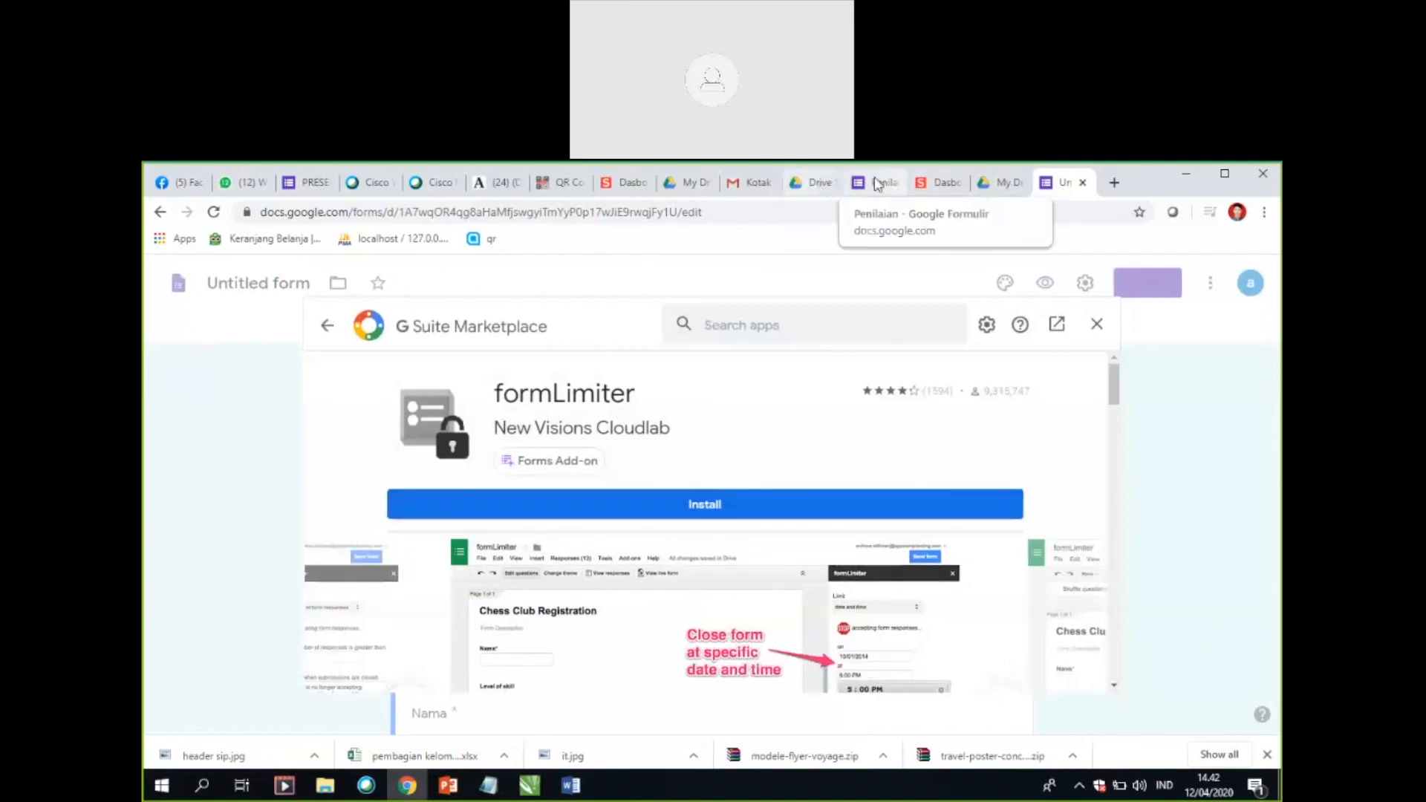
{"action": "left_click", "coordinate": [884, 184]}
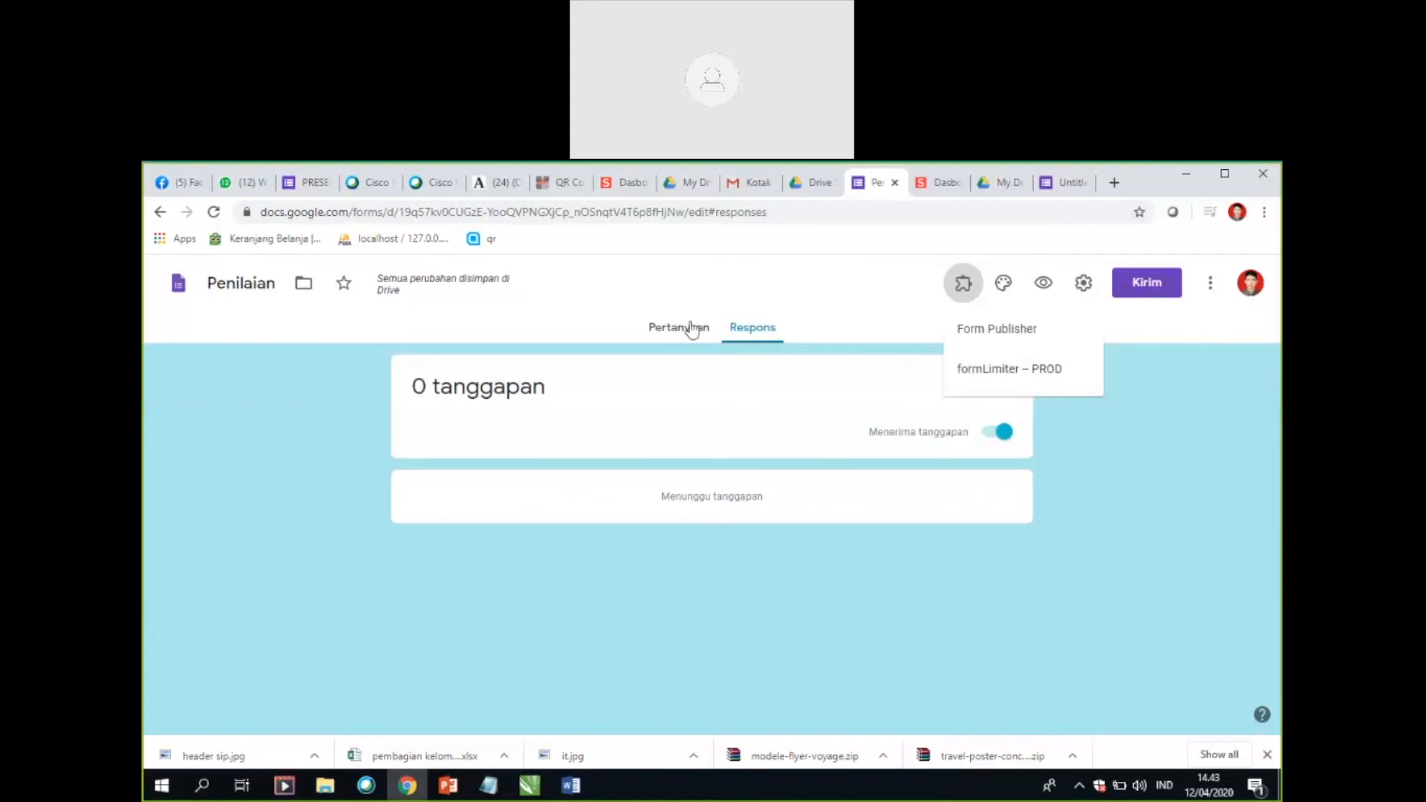
{"action": "left_click", "coordinate": [1068, 185]}
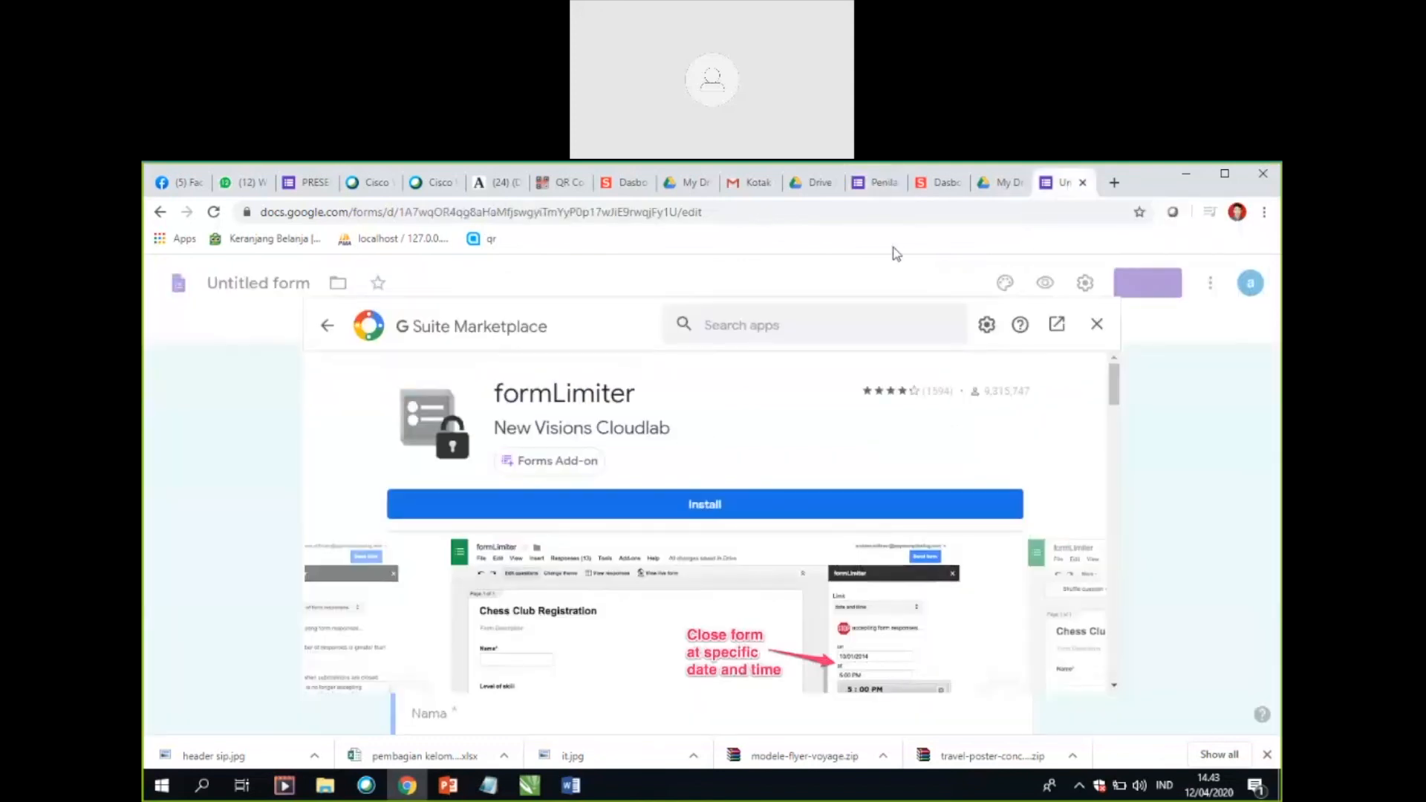